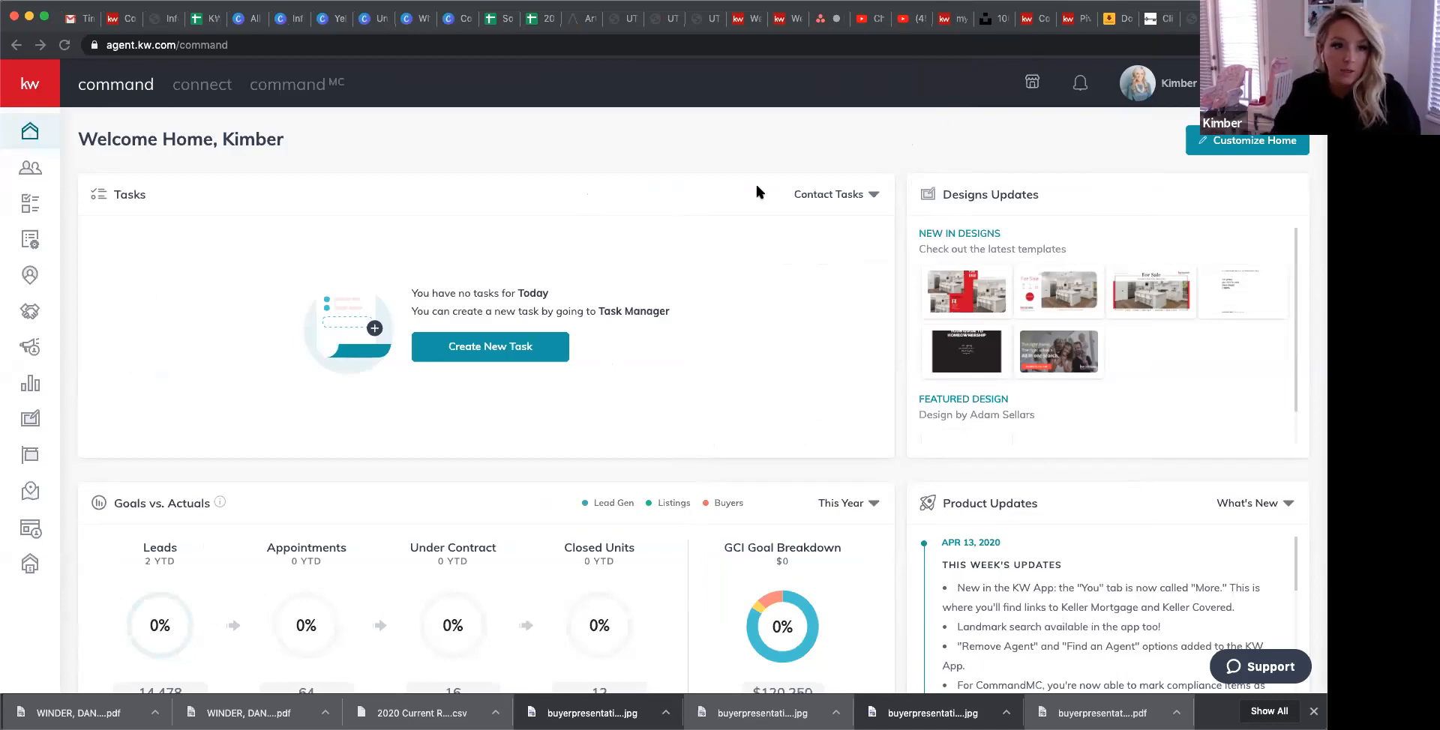
Step: Open the Designs section of Command, and load UtahRealEstate.com in a new browser tab
left_click(32, 420)
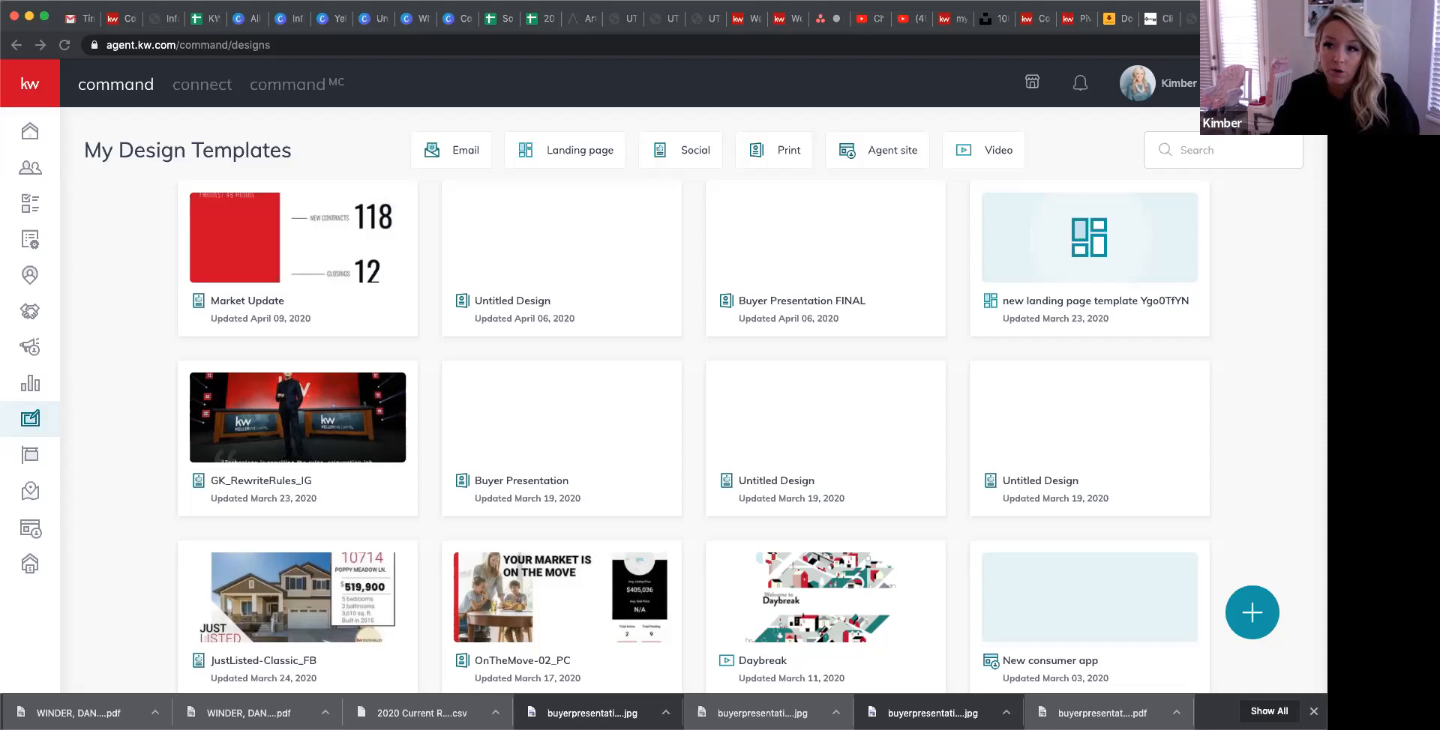
key("super+t")
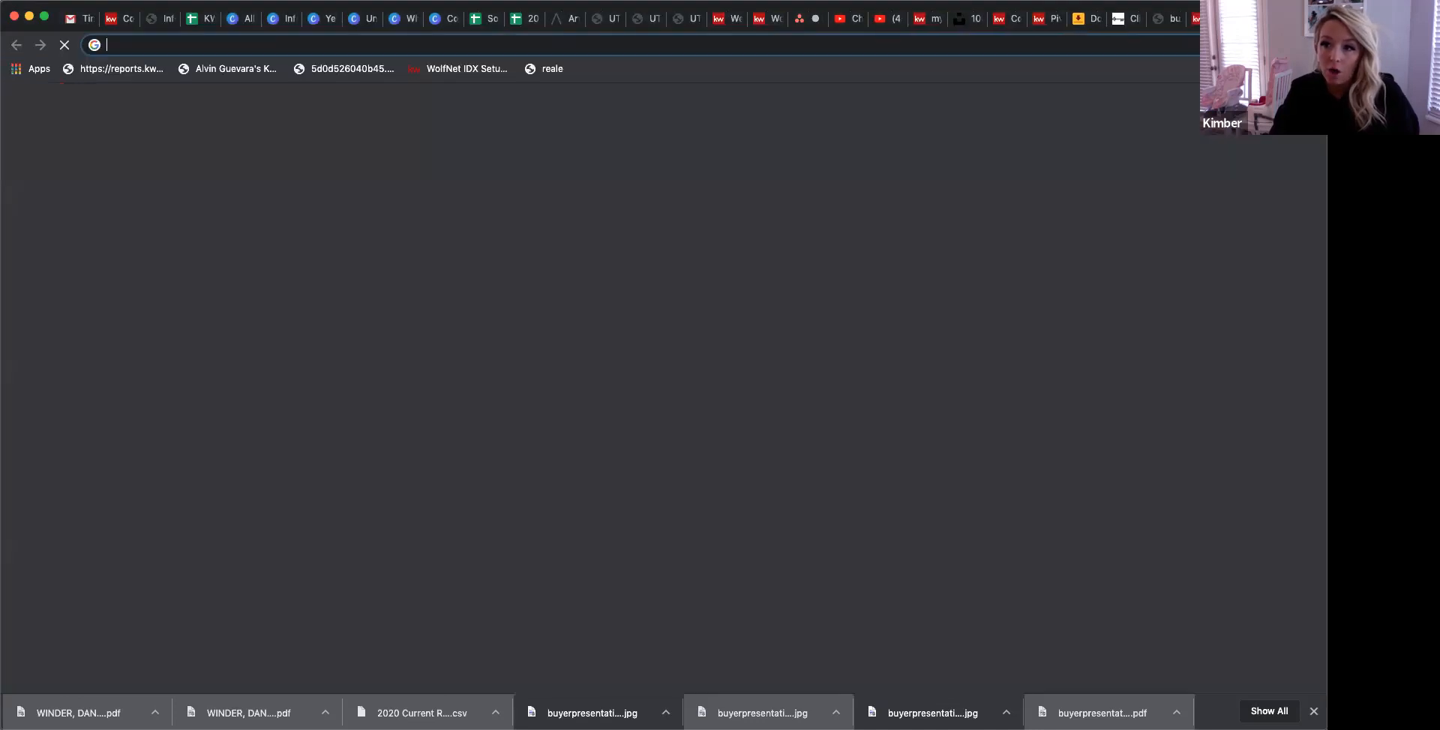
type("utahrealestate.com")
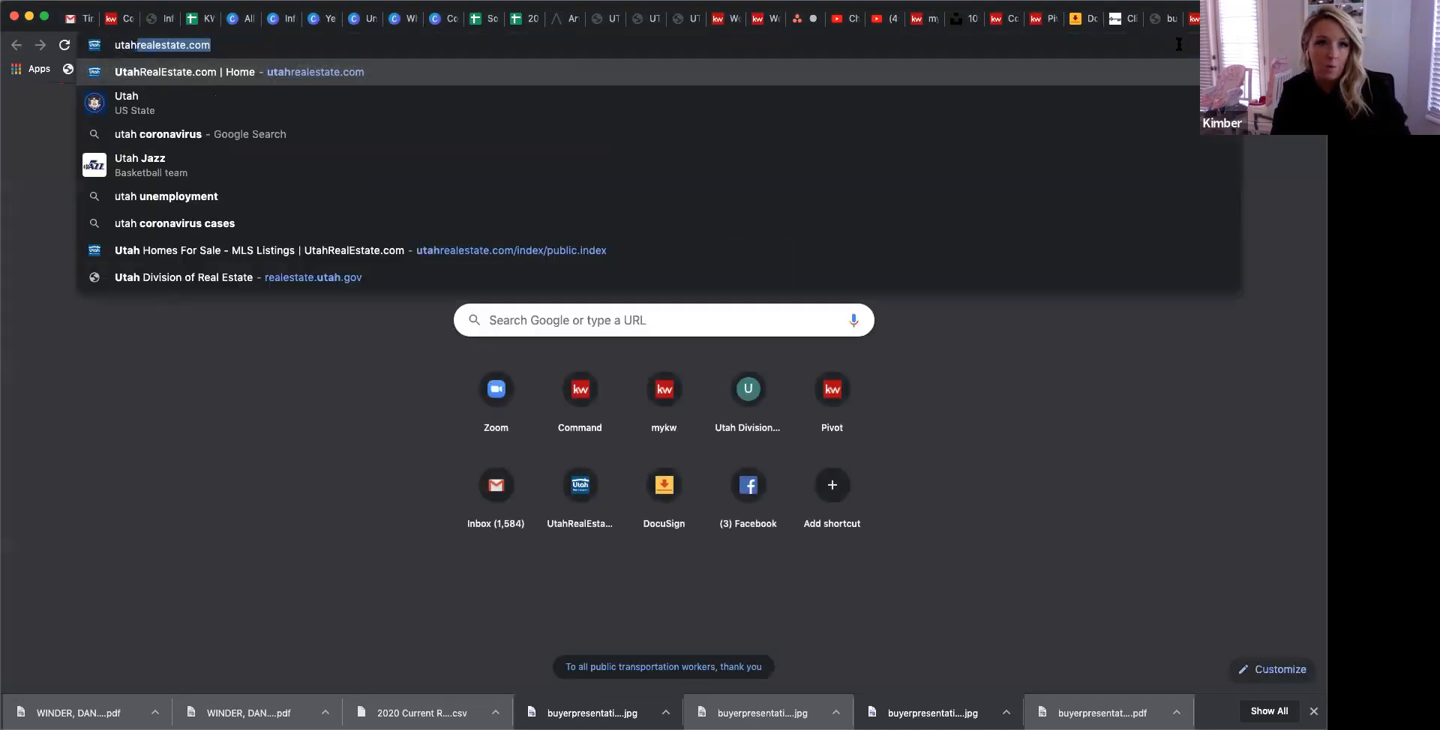
key("Return")
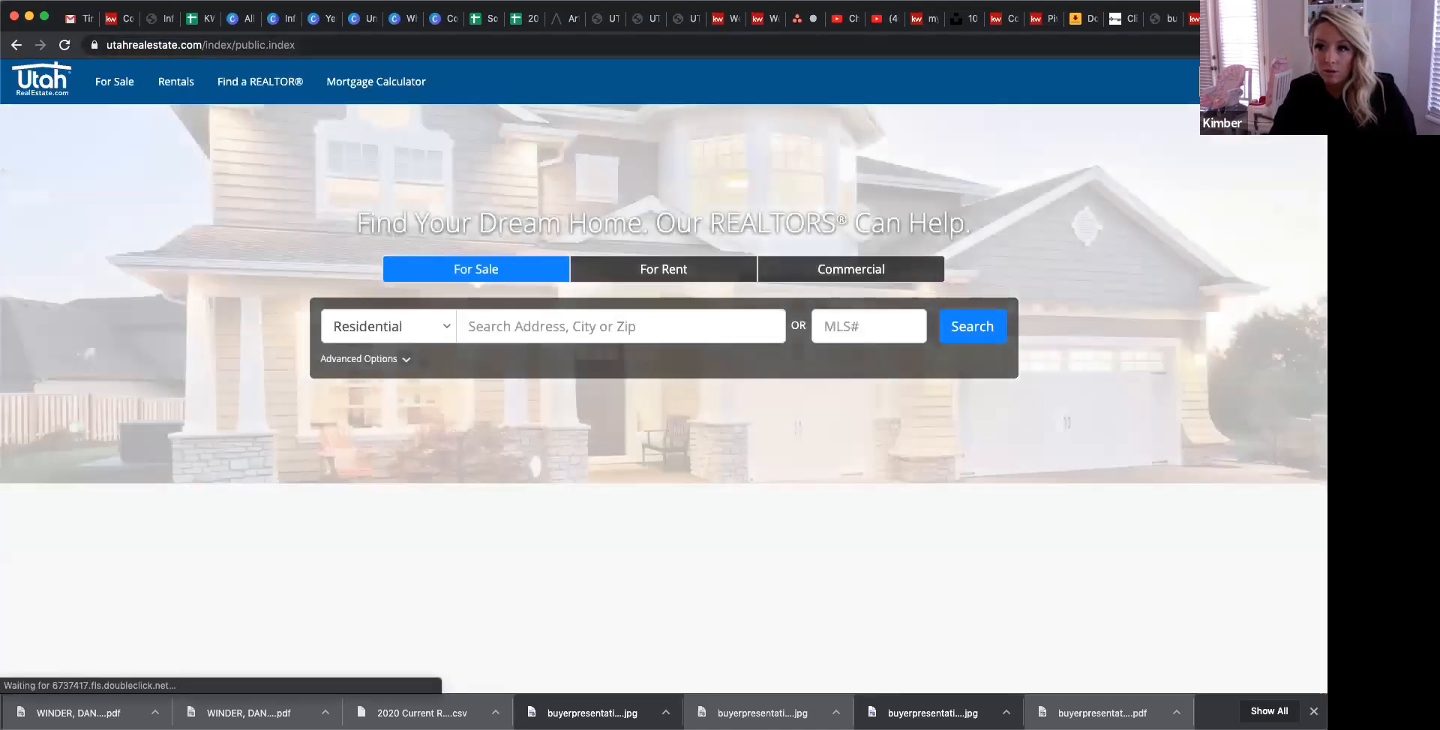
Step: Log in to the UtahRealEstate.com subscriber account with the username and password
key("Tab")
type("••••••••")
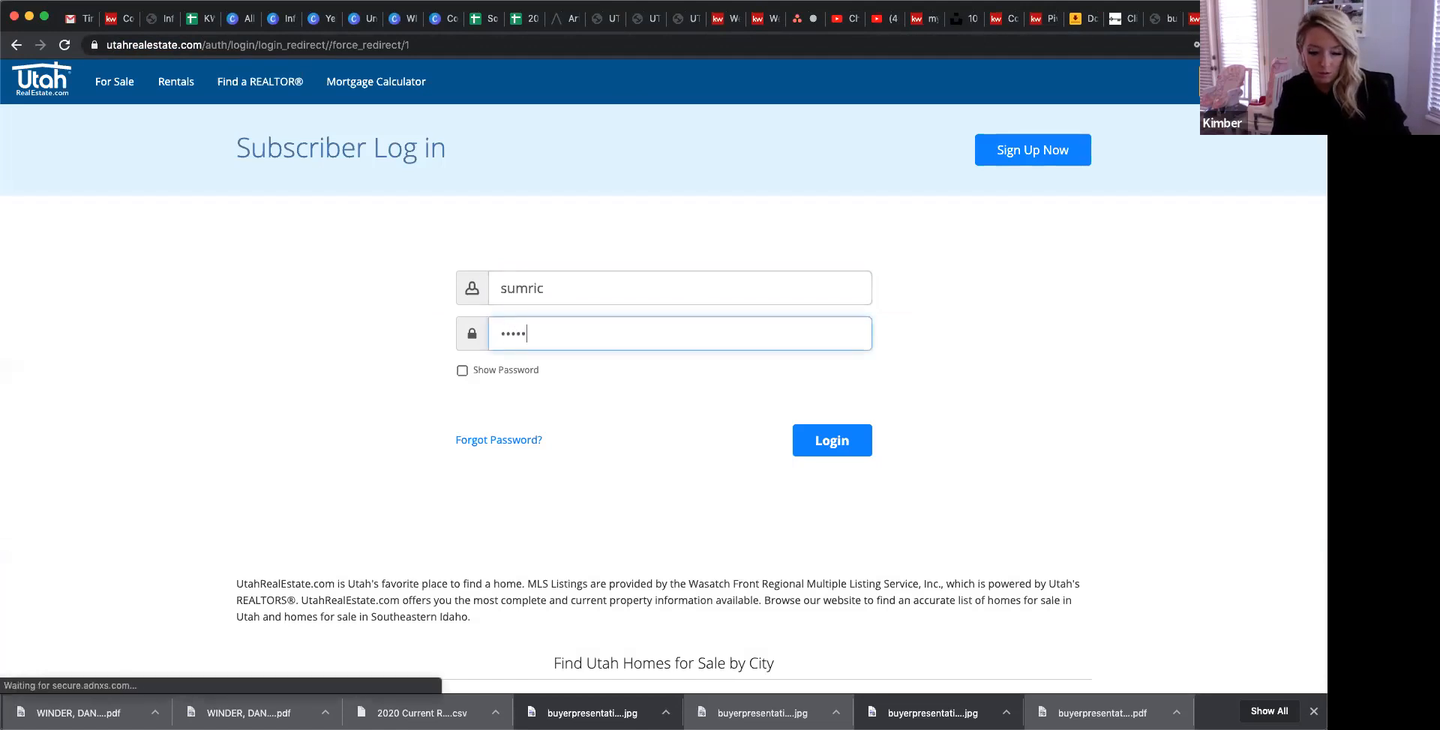
key("Return")
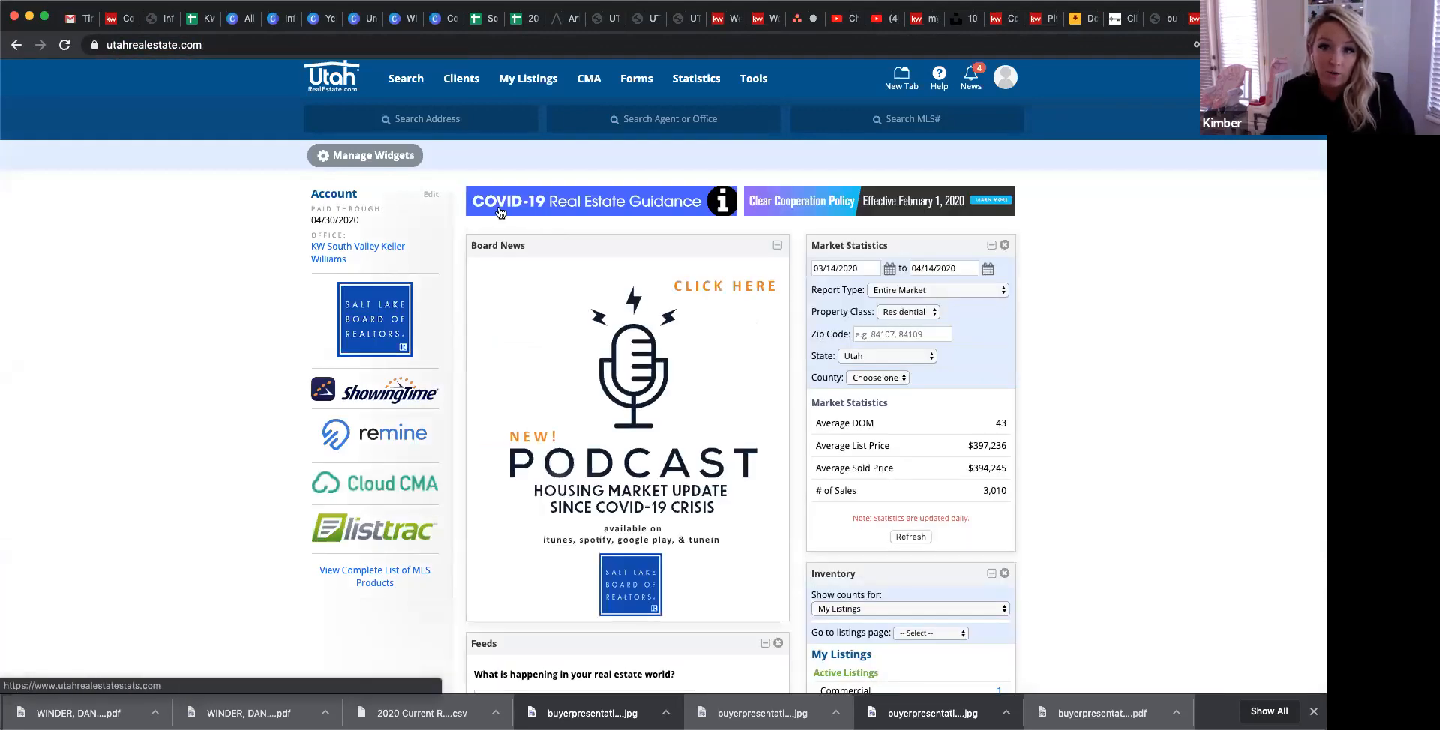
Step: Run a full residential search for Active listings with Number of Days Back set to 1
left_click(411, 81)
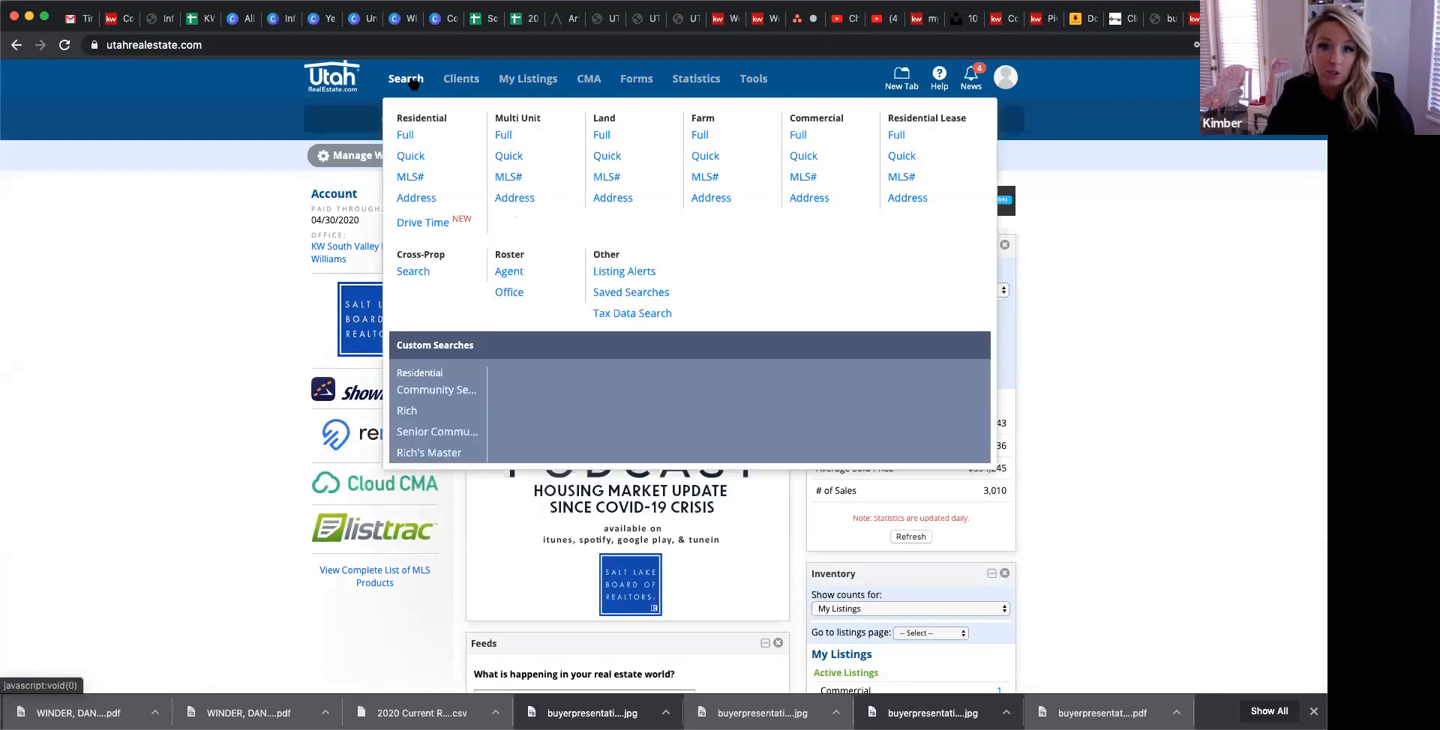
left_click(411, 136)
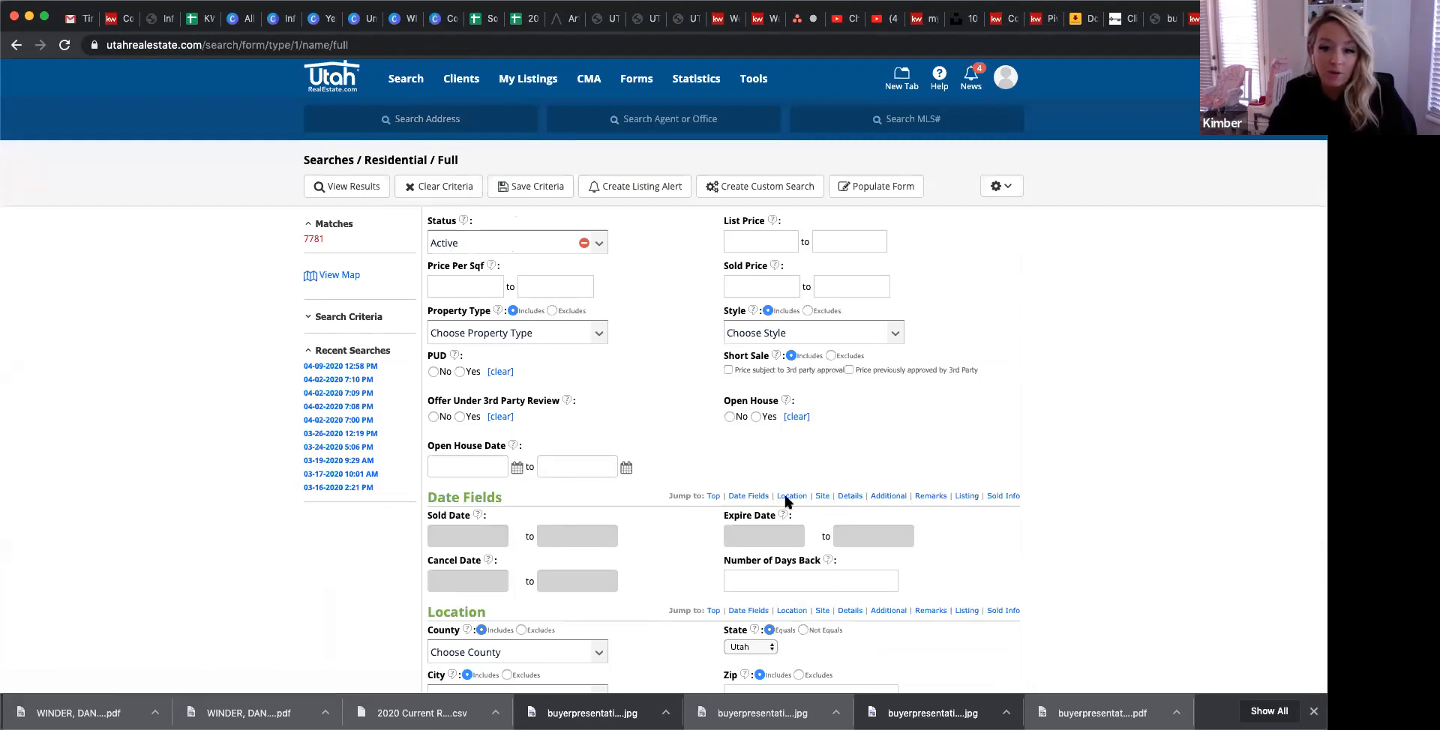
left_click(789, 581)
type("1")
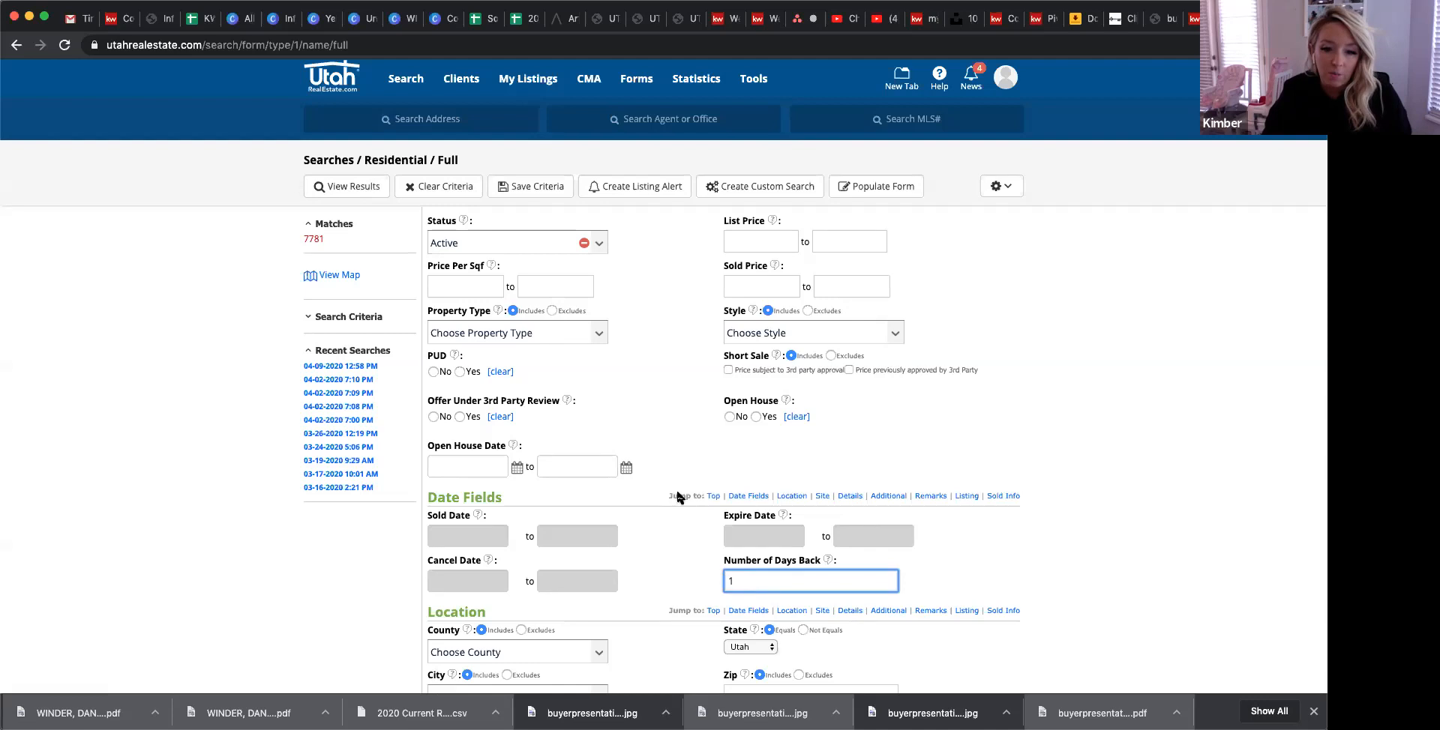
left_click(342, 189)
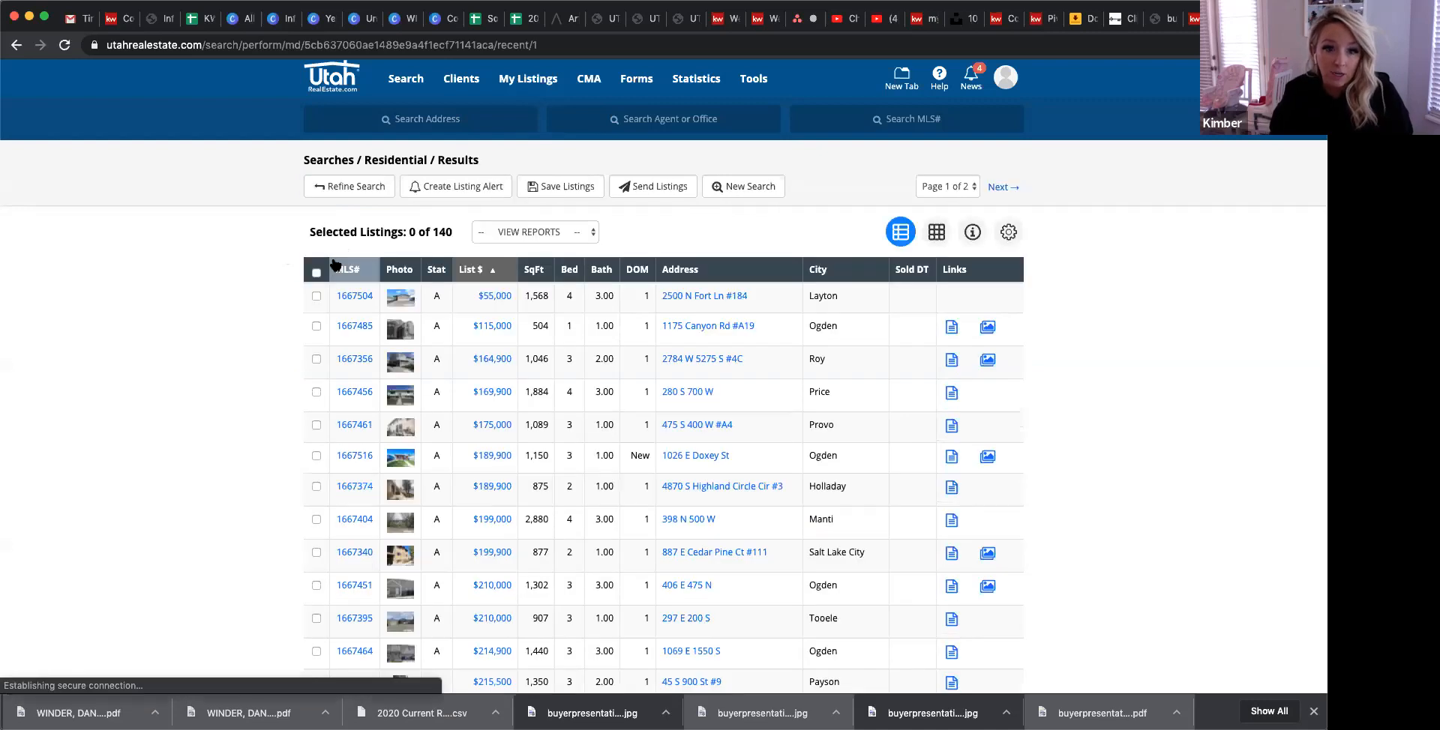
Step: Refine the residential search by replacing the Active status with Under Contract to check its match count
left_click(339, 195)
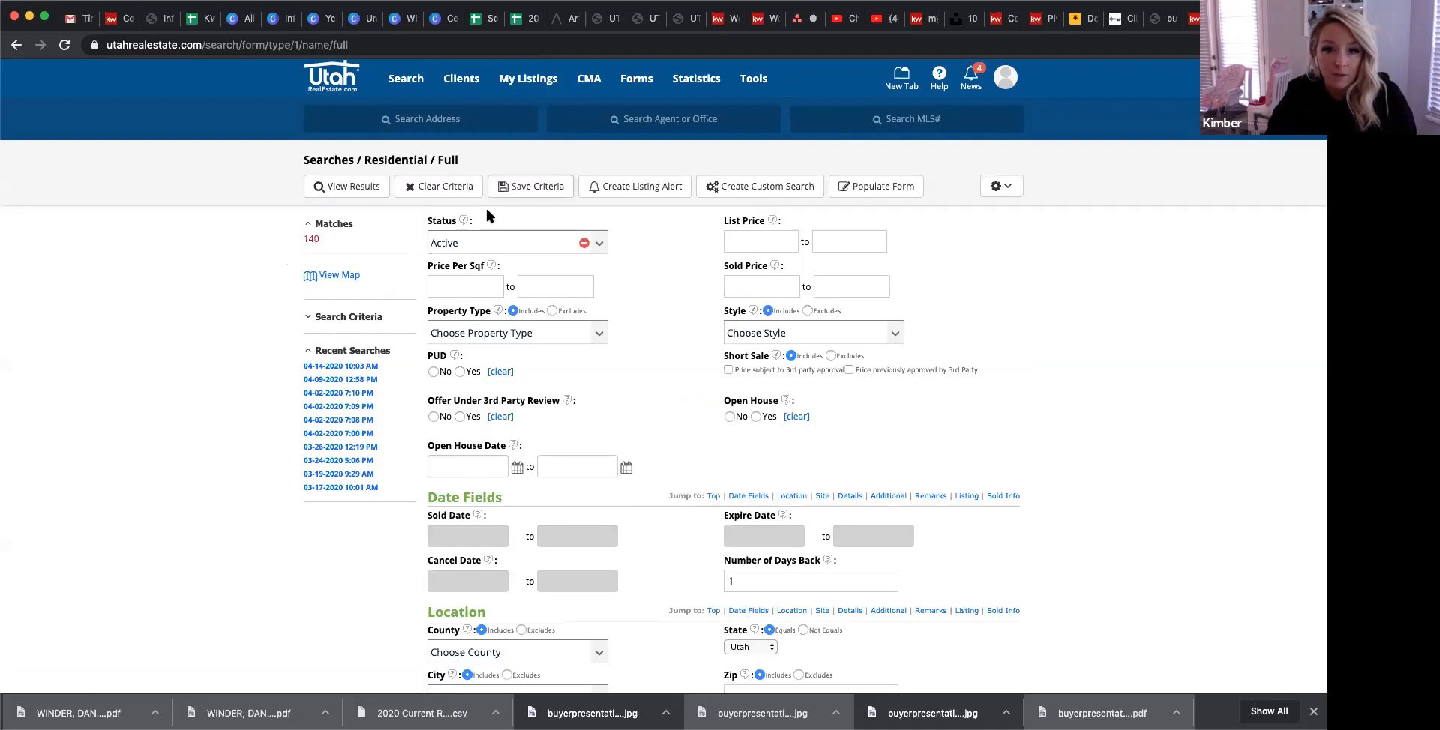
left_click(584, 243)
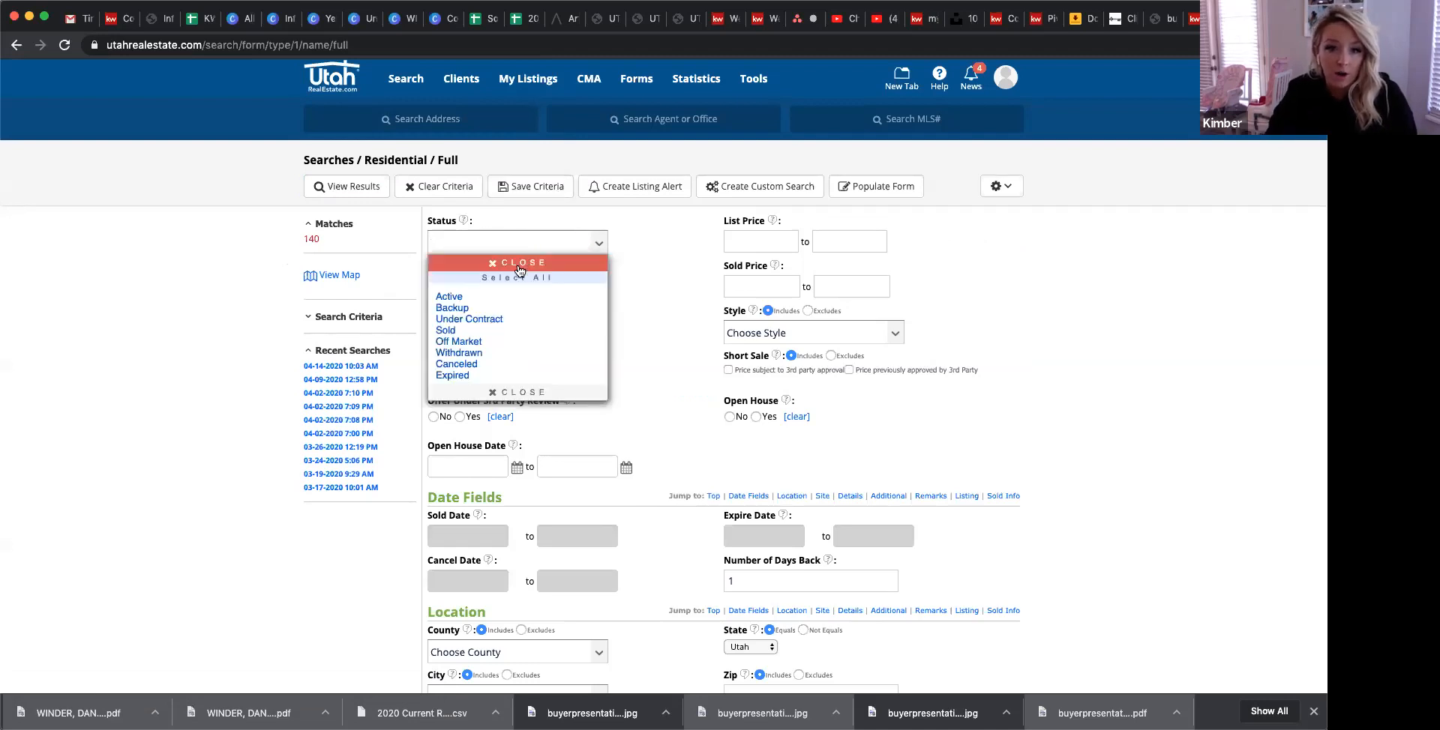
left_click(499, 321)
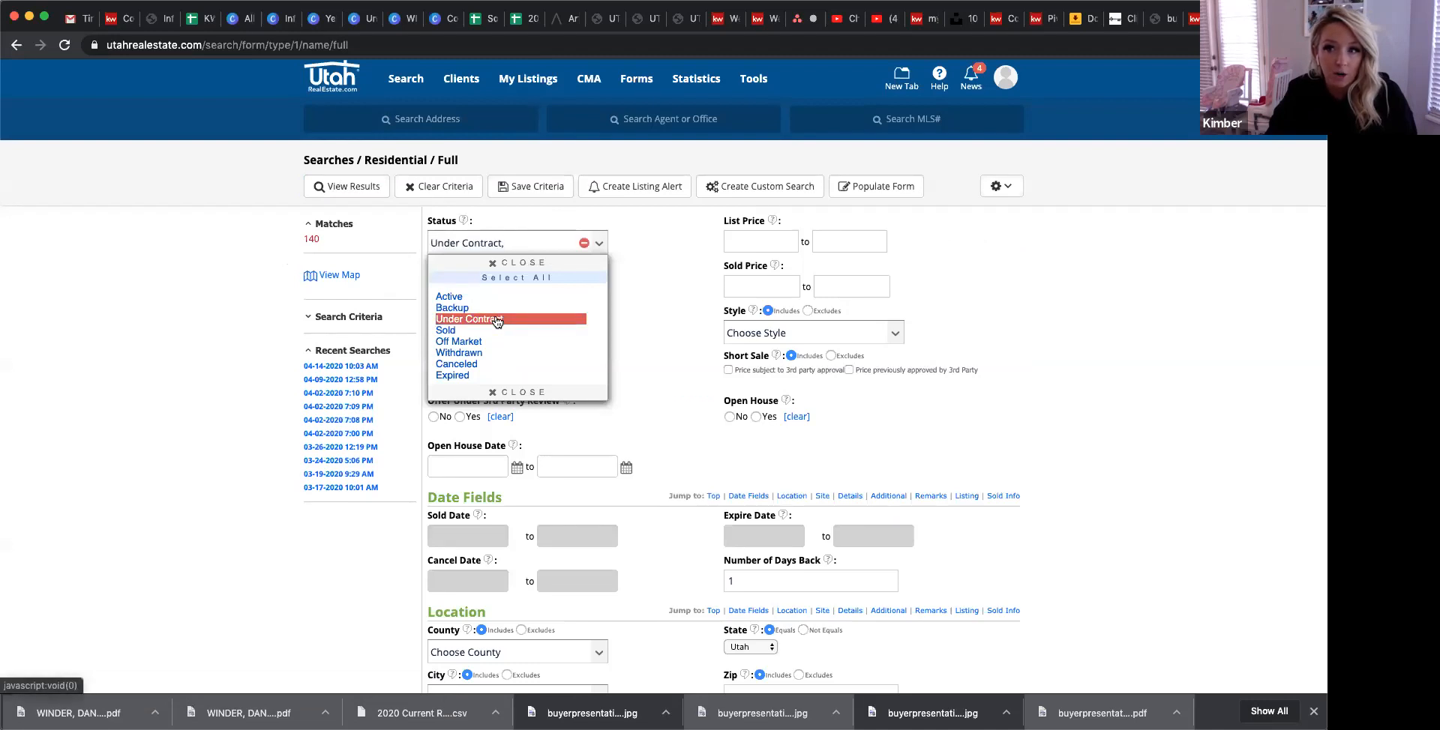
left_click(650, 305)
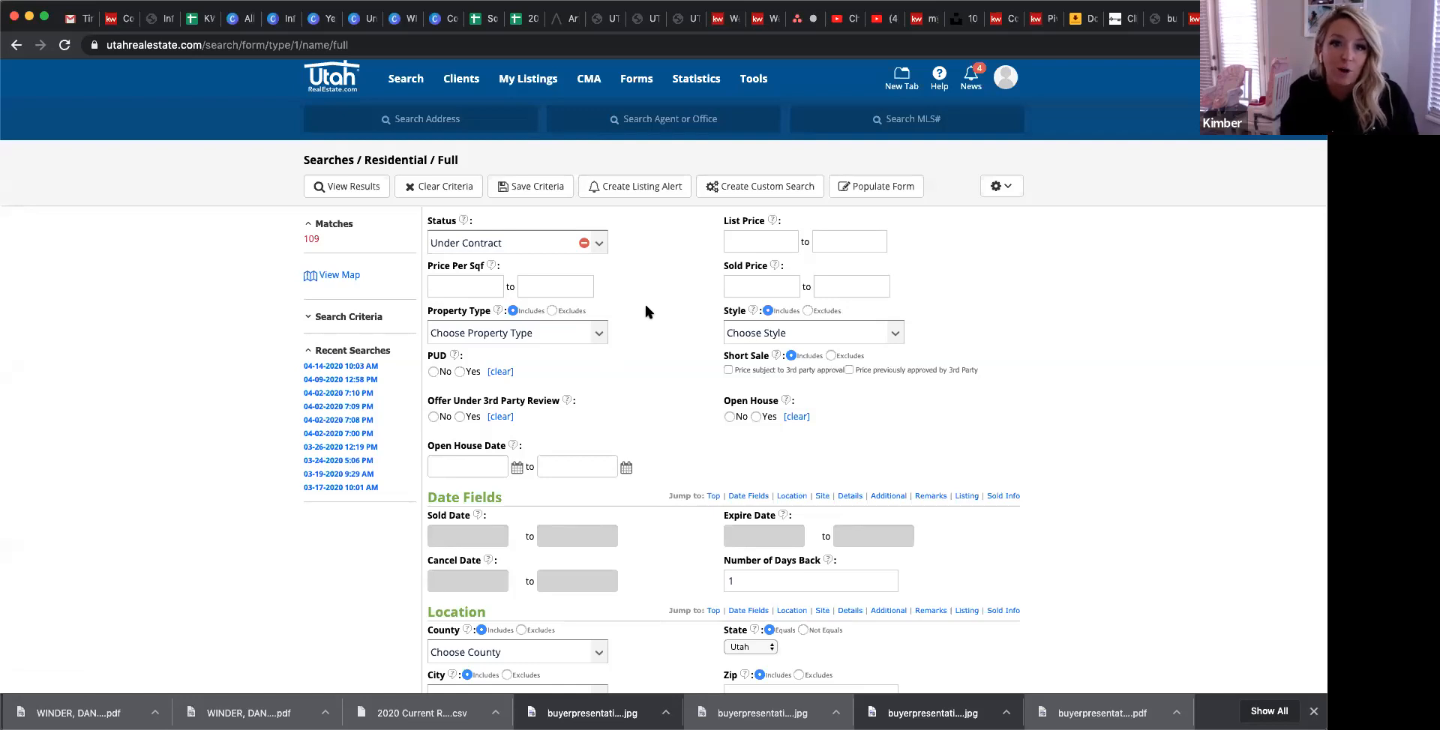
Step: Replace the search status with Sold to check the match count for the same period
left_click(585, 244)
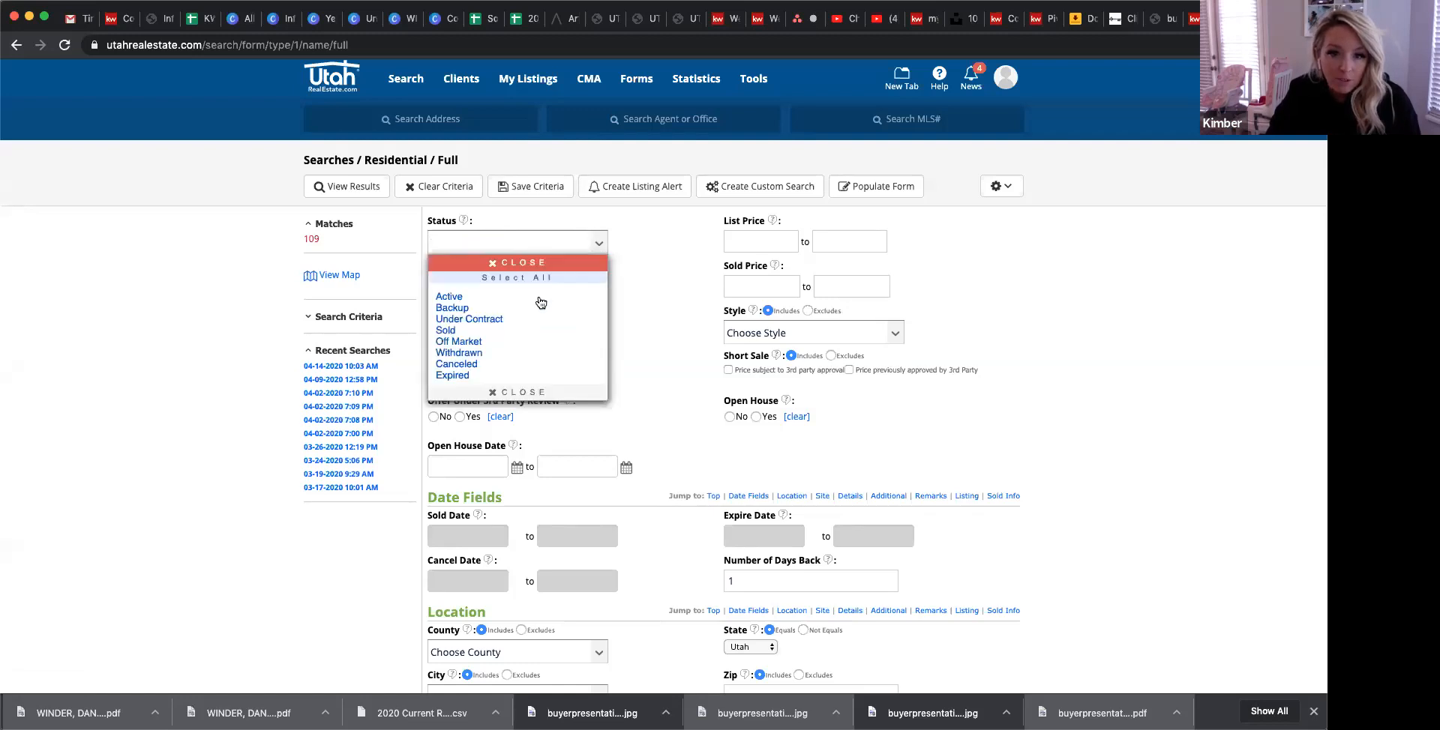
left_click(458, 331)
left_click(699, 308)
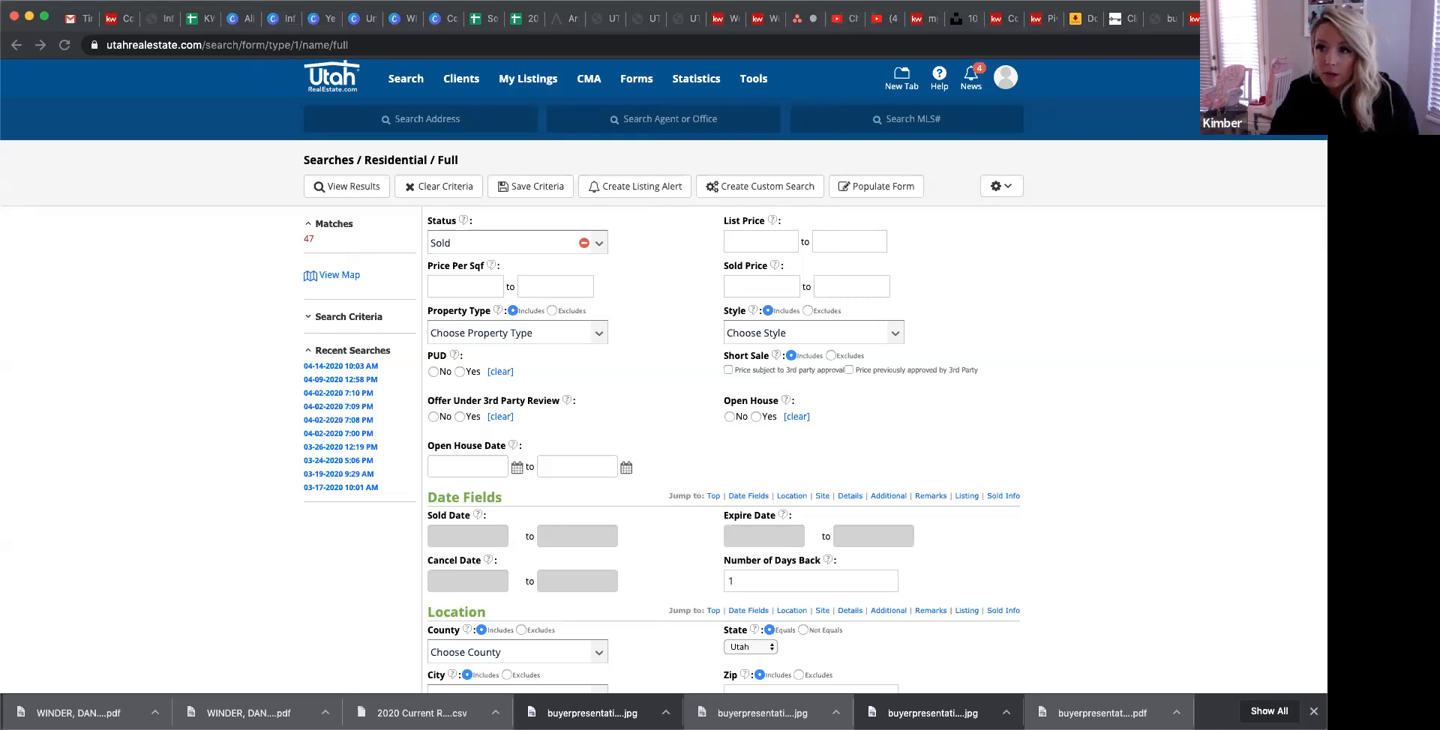
Step: Switch back to KW Command and create a Social design using the MarketUpdate-03_NoPhoto template from Pivot: Shift Ahead
left_click(1197, 23)
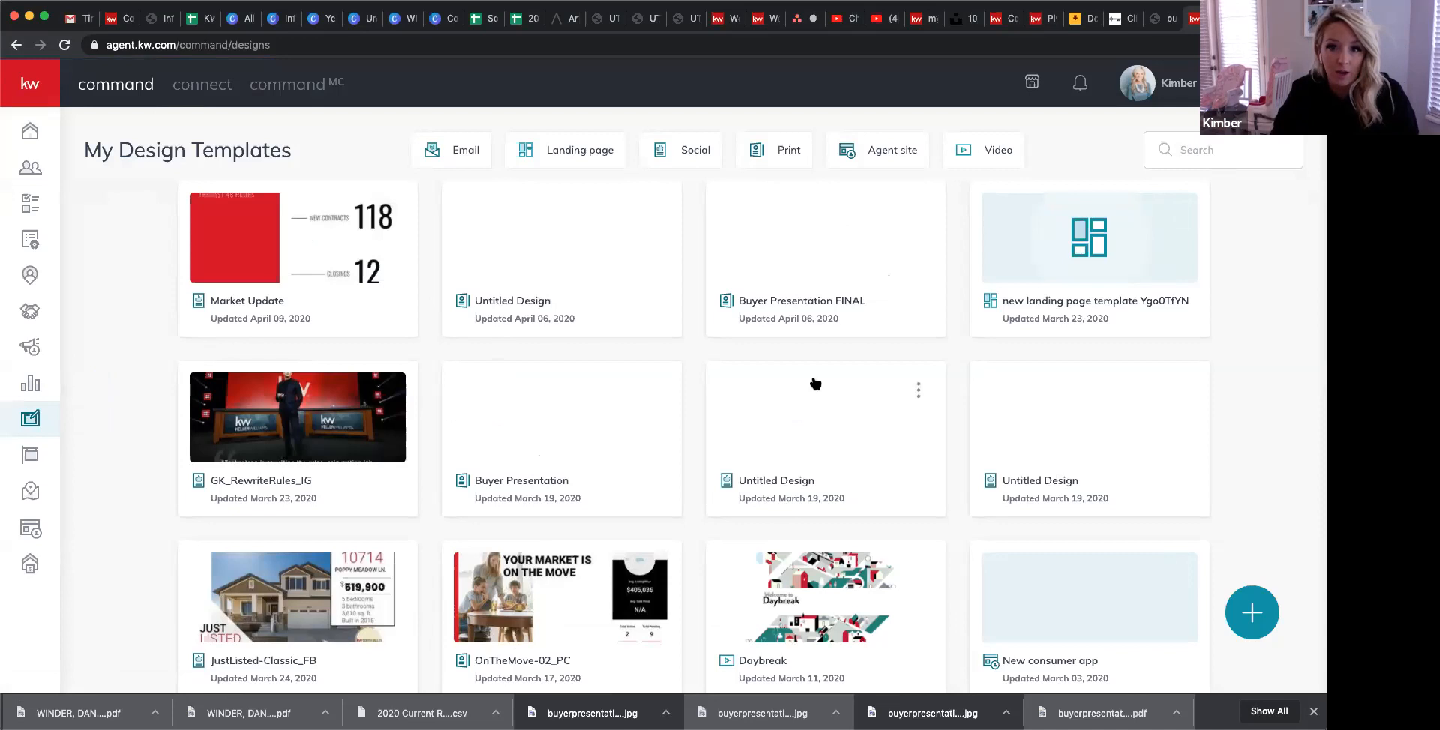
left_click(1252, 619)
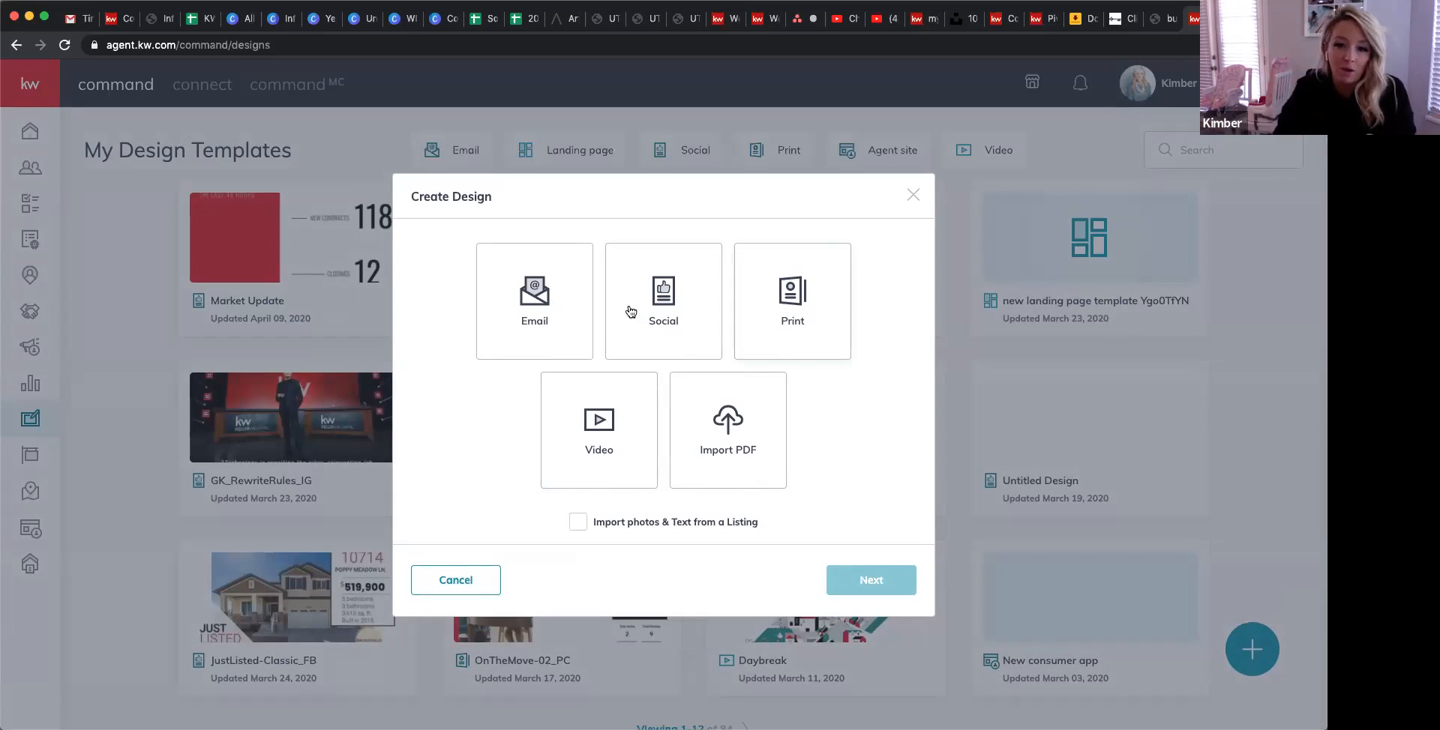
left_click(656, 309)
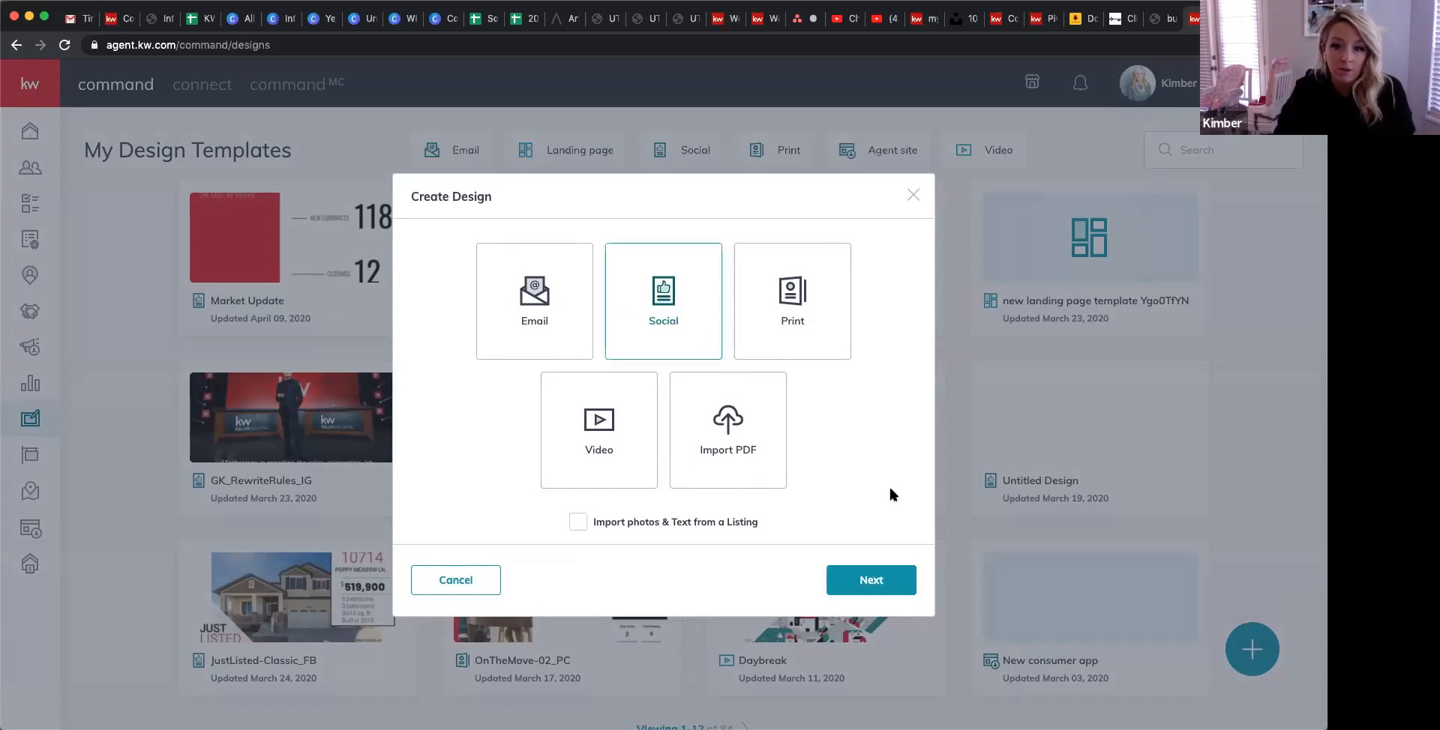
left_click(901, 581)
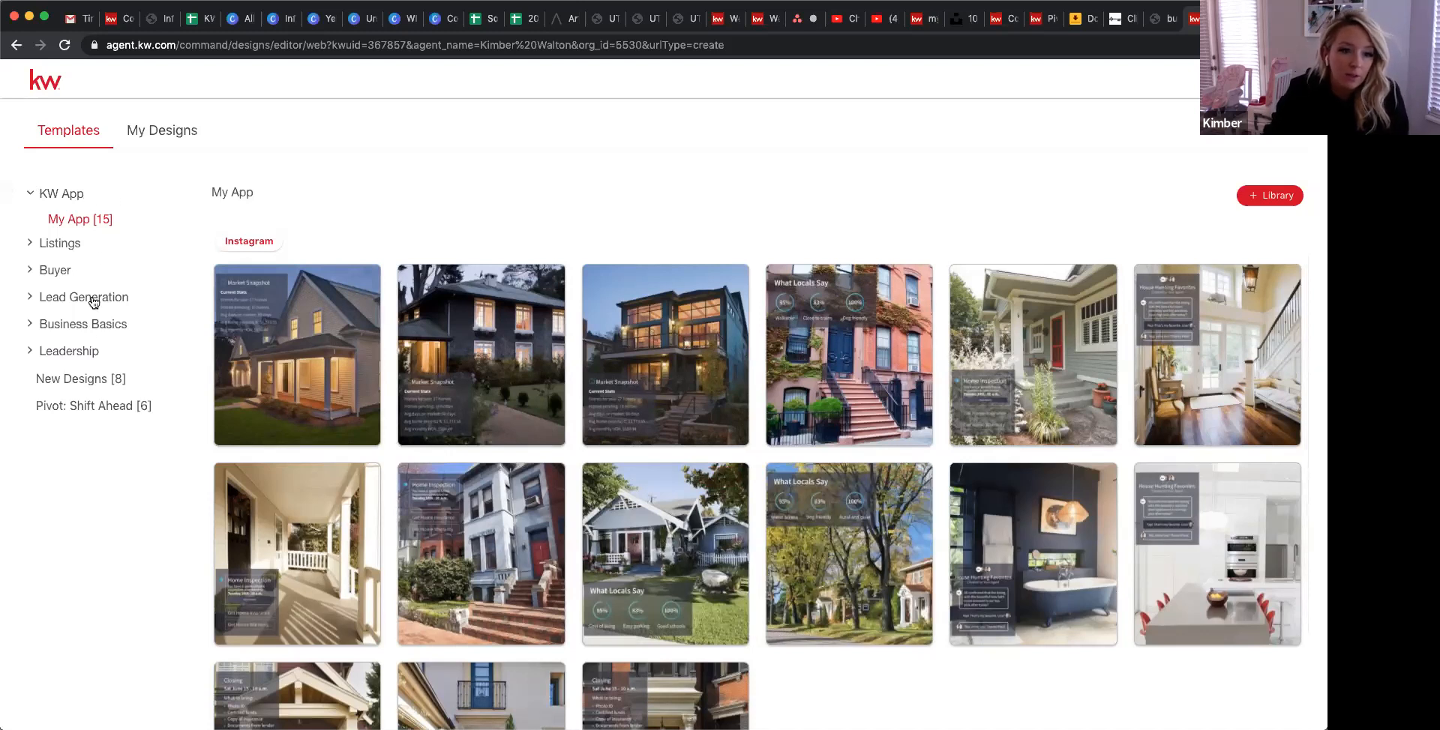
left_click(79, 406)
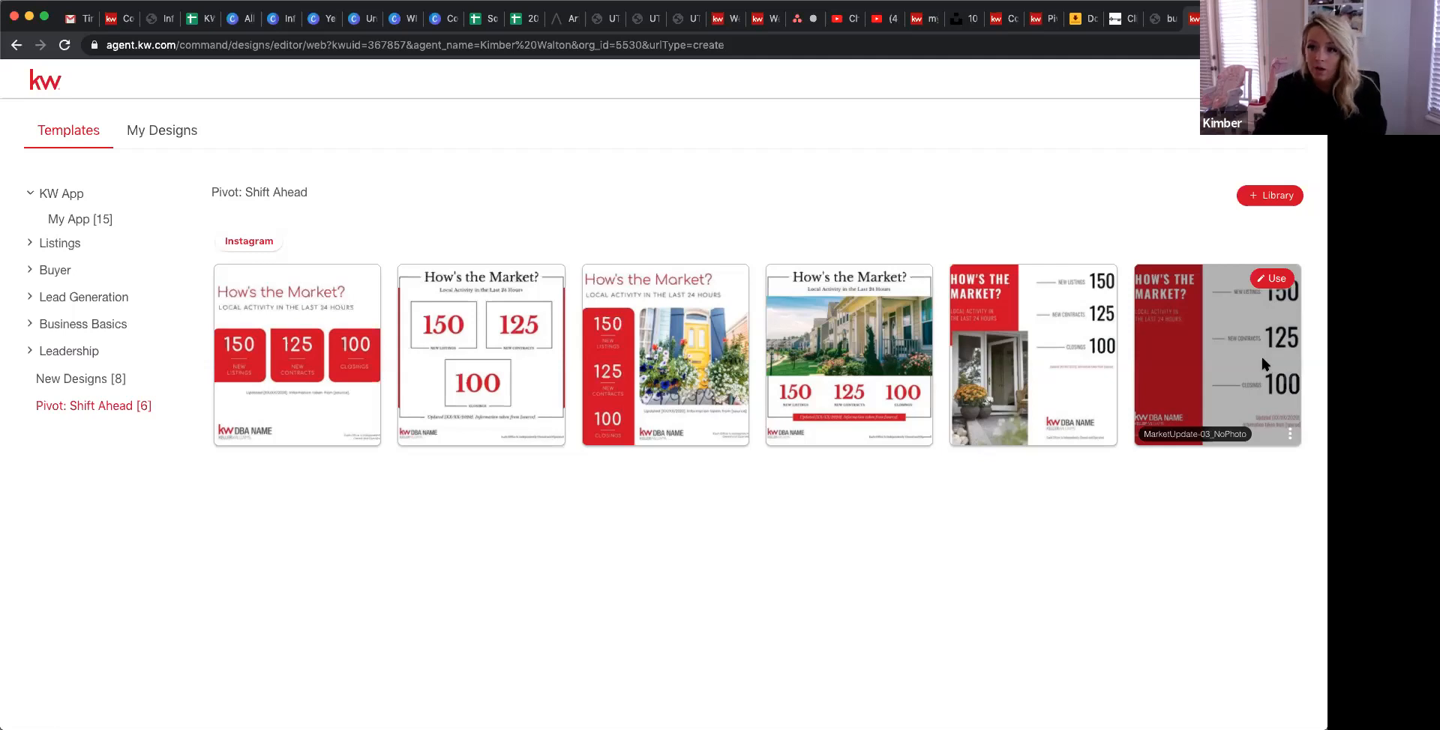
left_click(1275, 280)
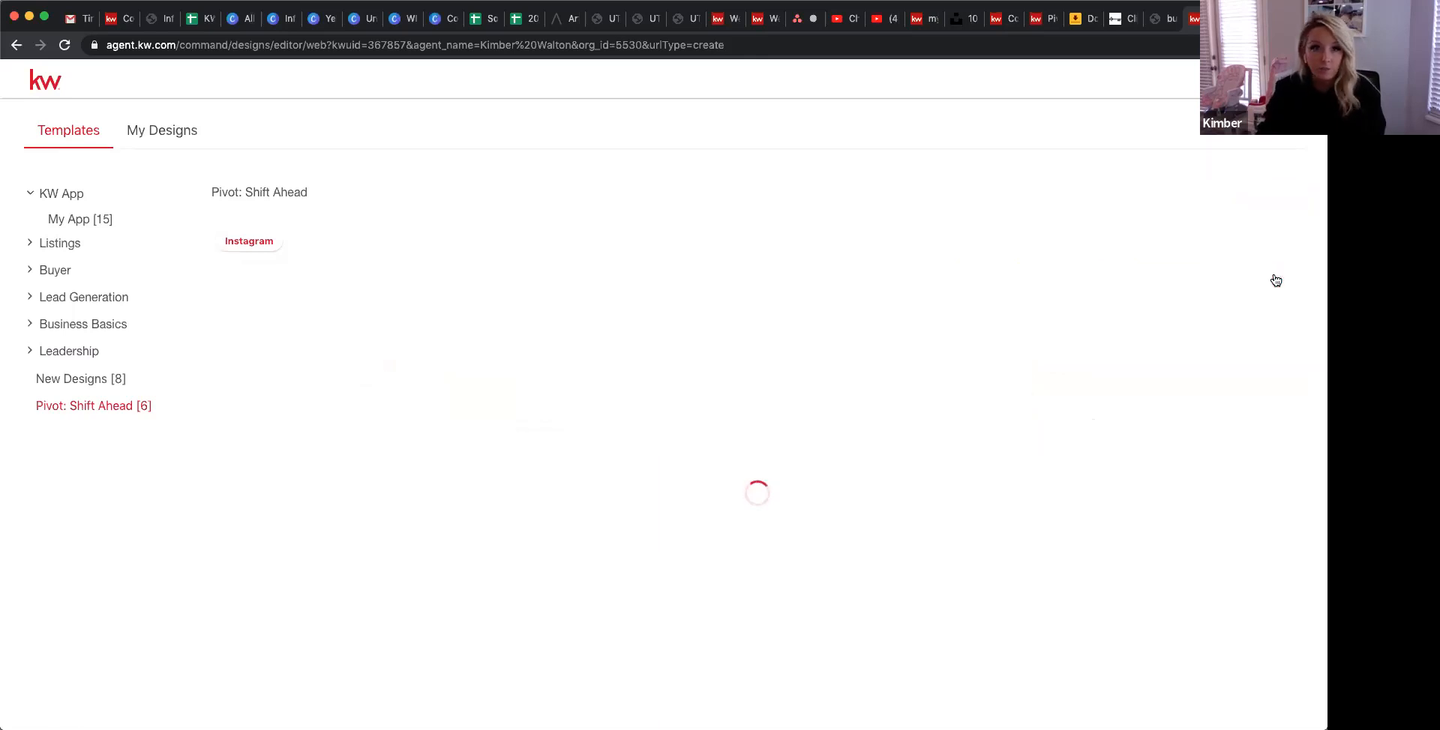
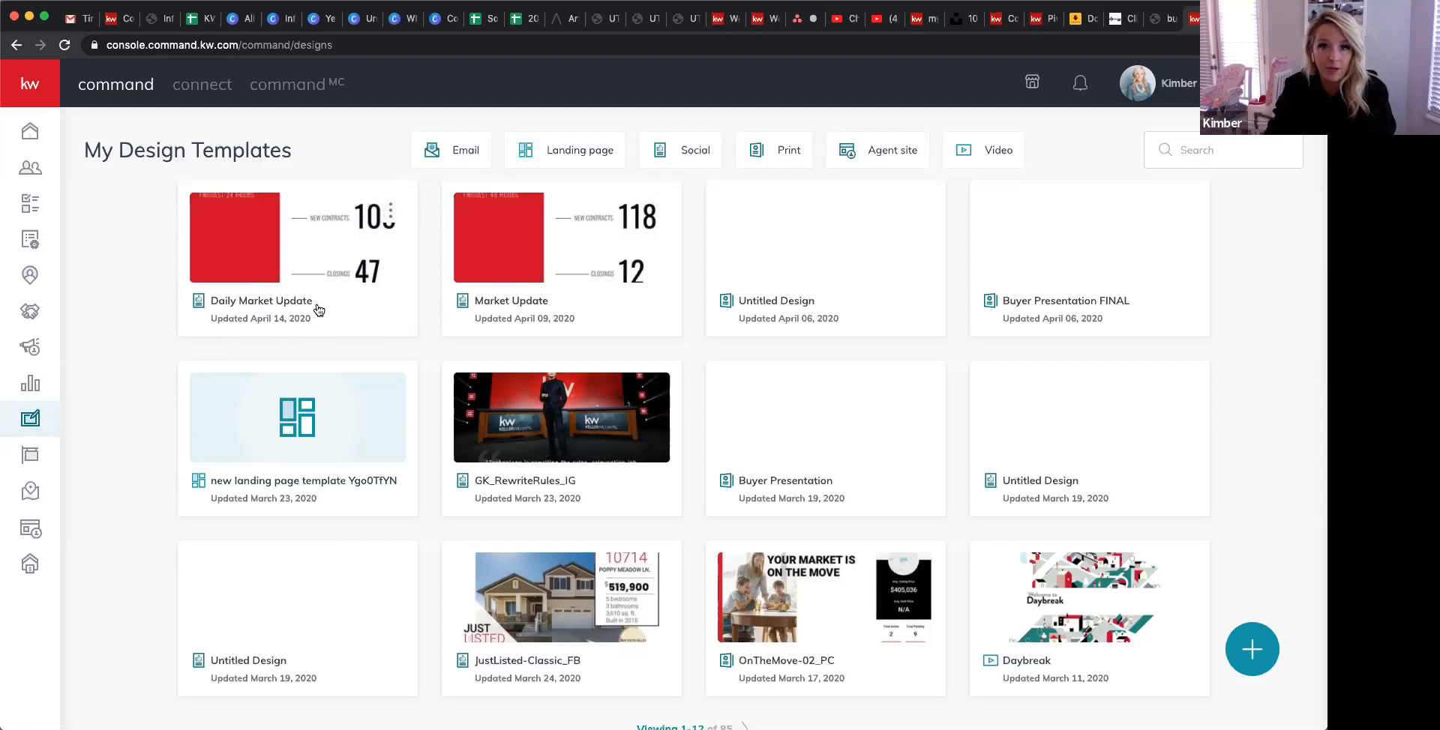
Step: Filter the saved design templates by Social, Print and Social again to review the existing designs
left_click(682, 153)
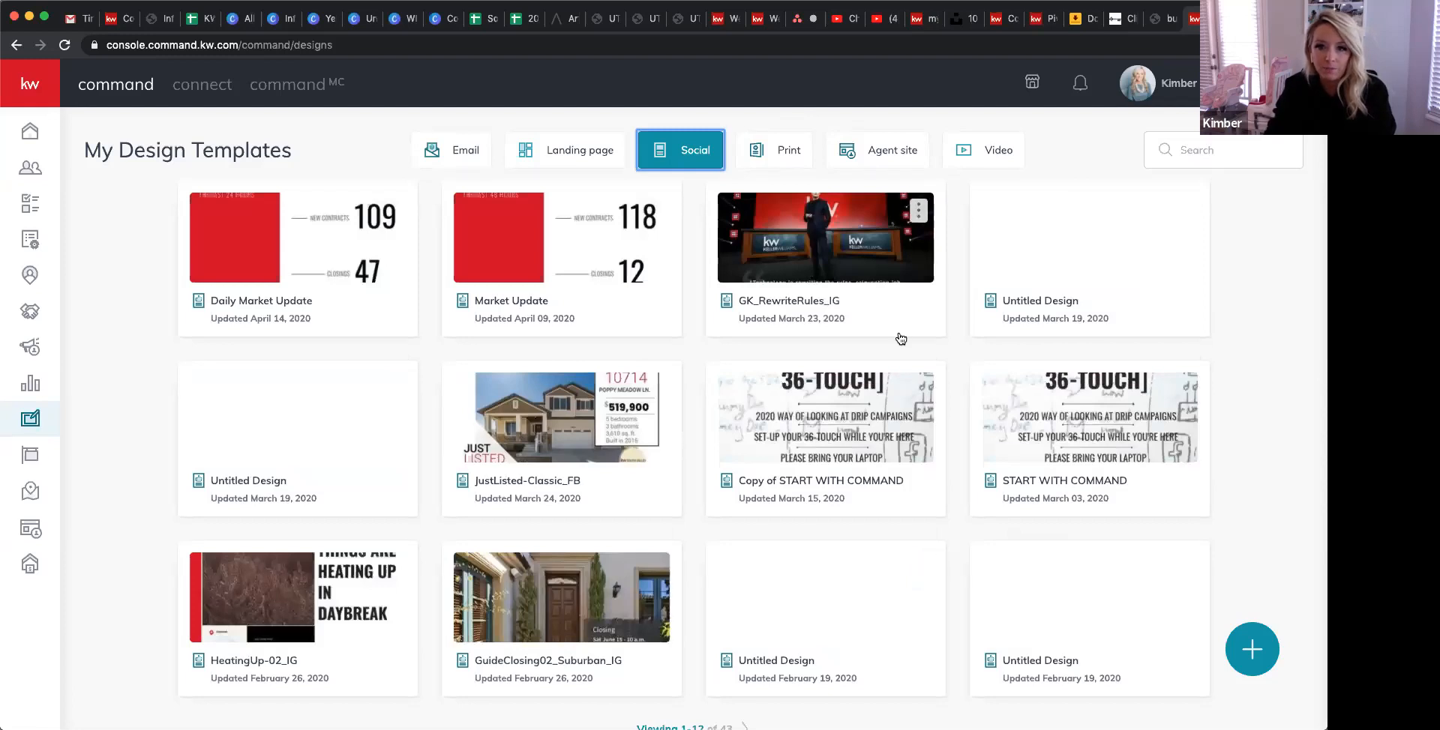
left_click(778, 151)
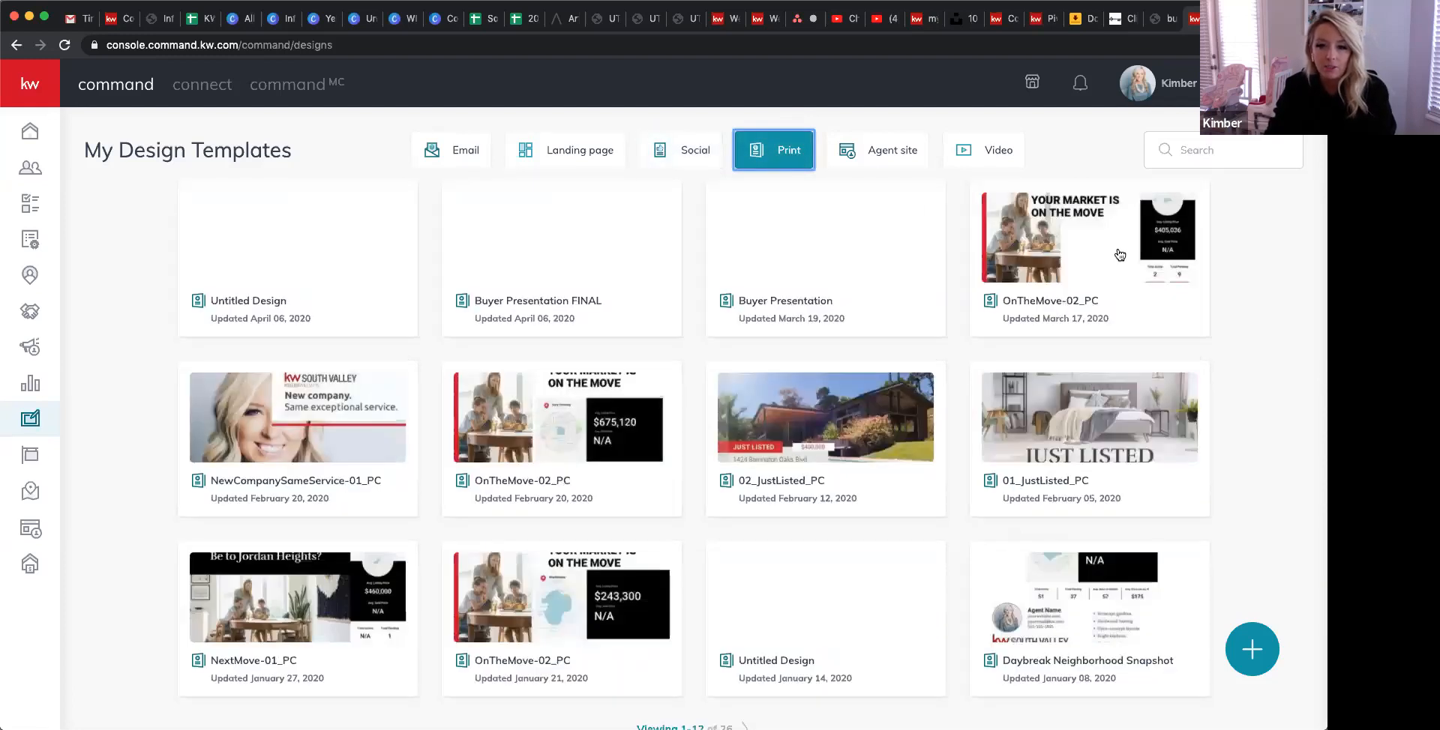
left_click(679, 155)
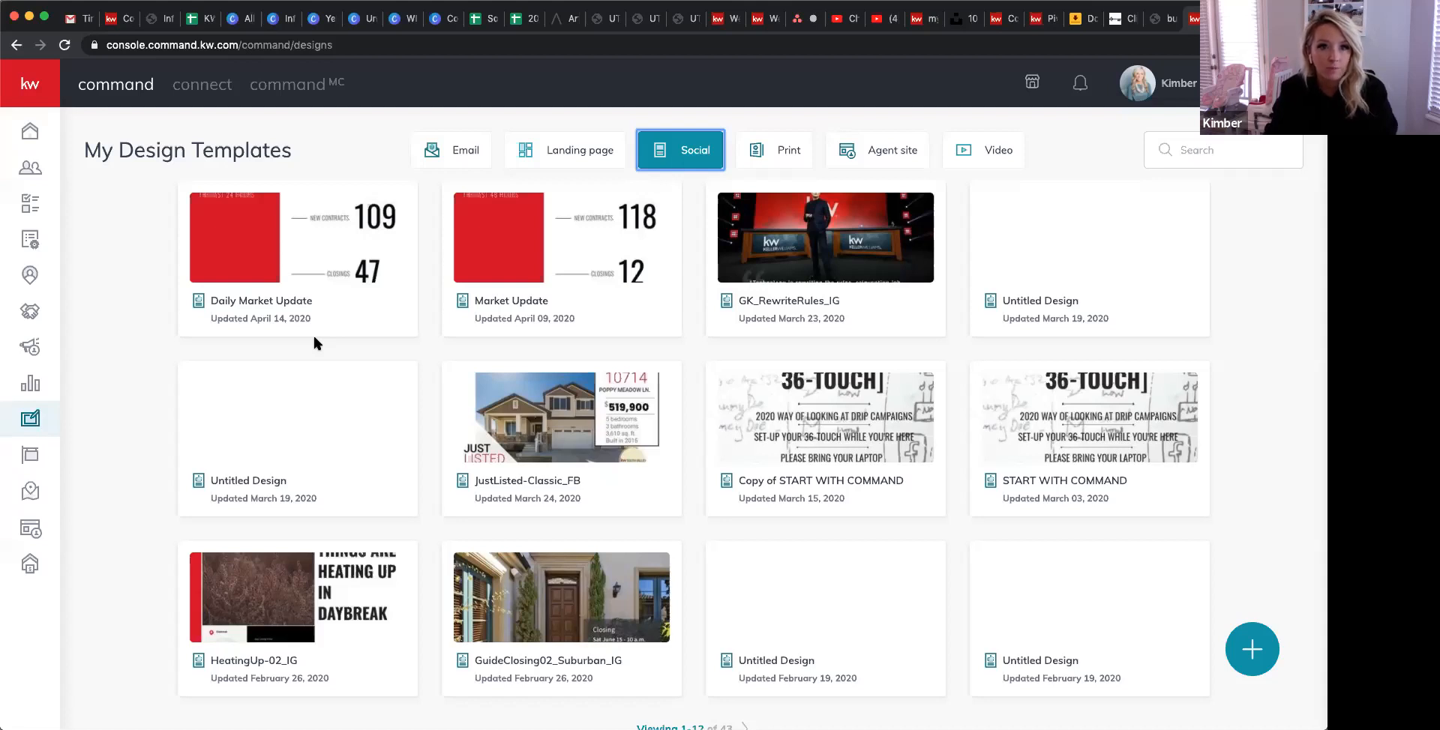
scroll(314, 343, "down", 1)
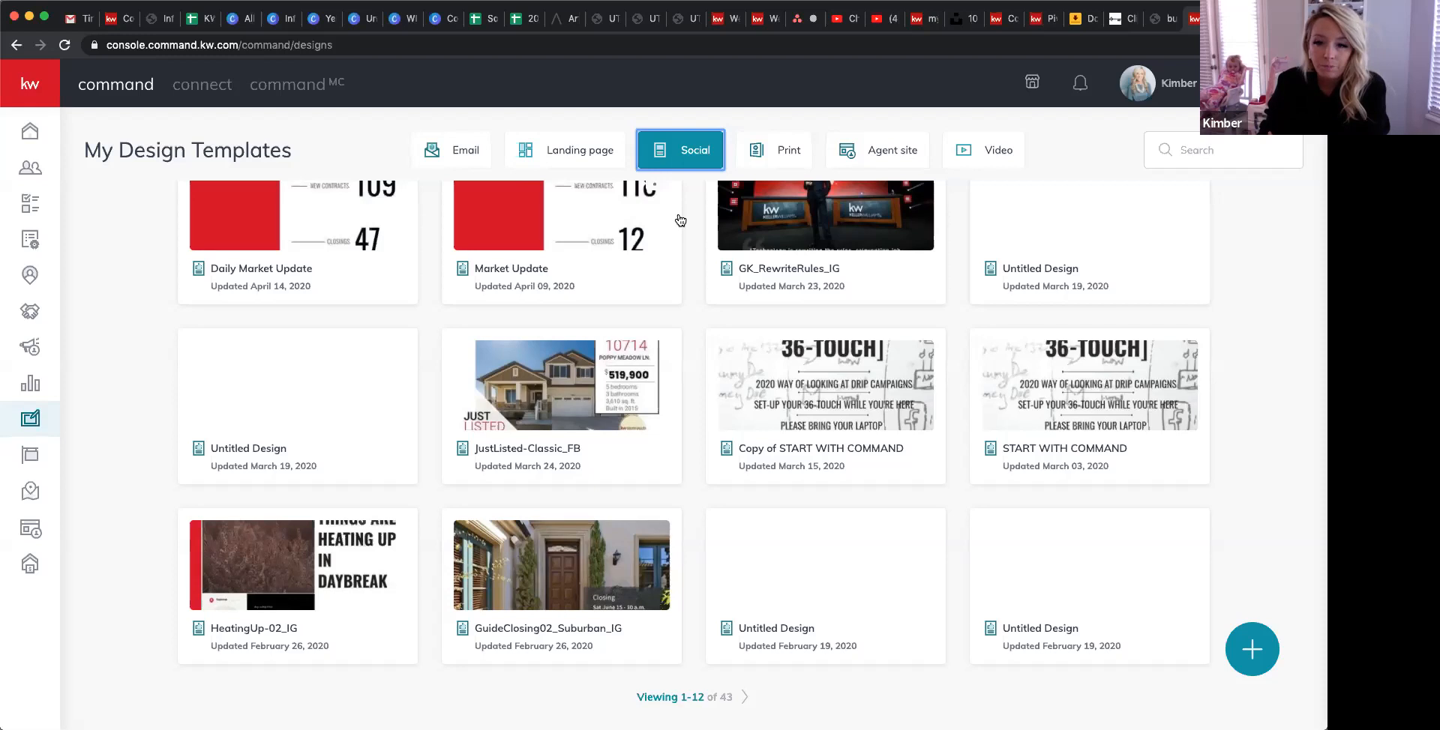
Step: Start a new Print design without importing photos or text from a listing
left_click(1248, 656)
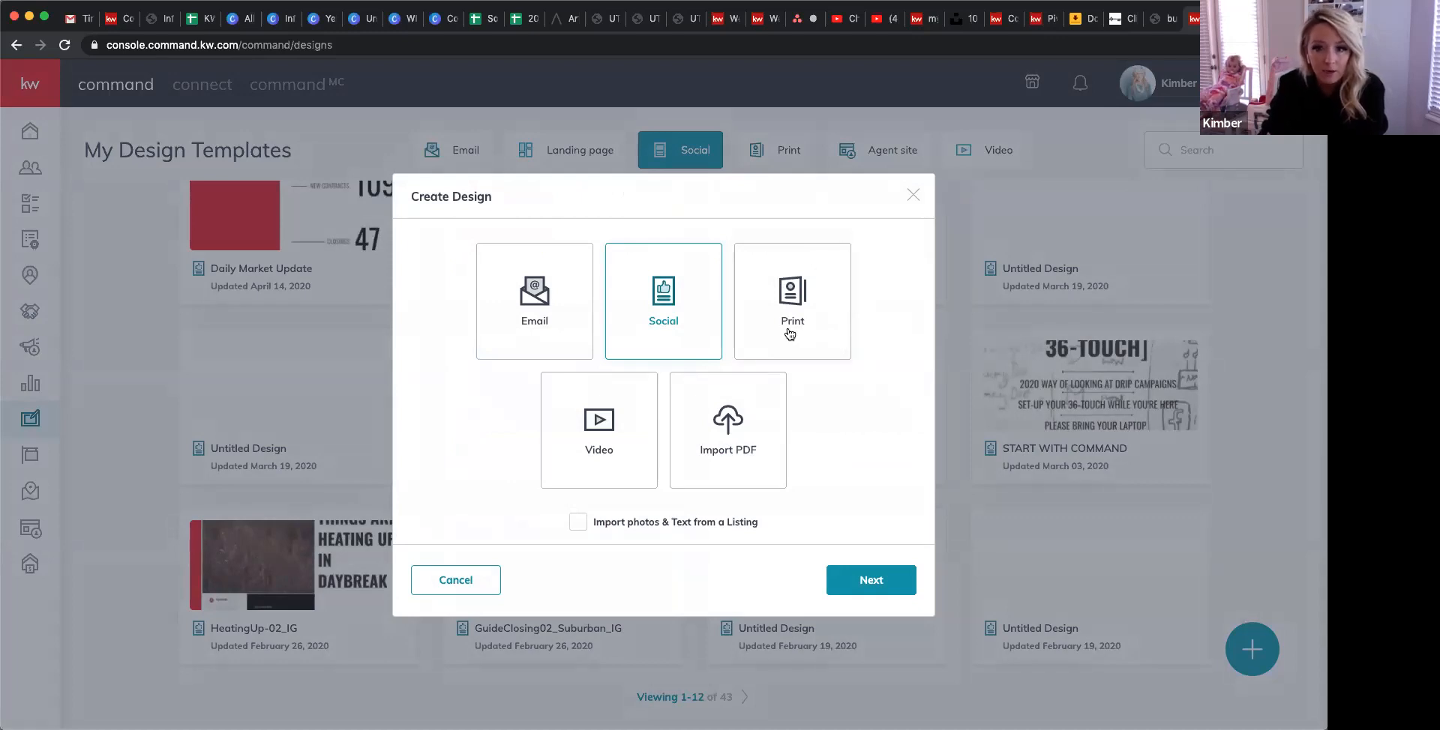
left_click(813, 321)
left_click(866, 582)
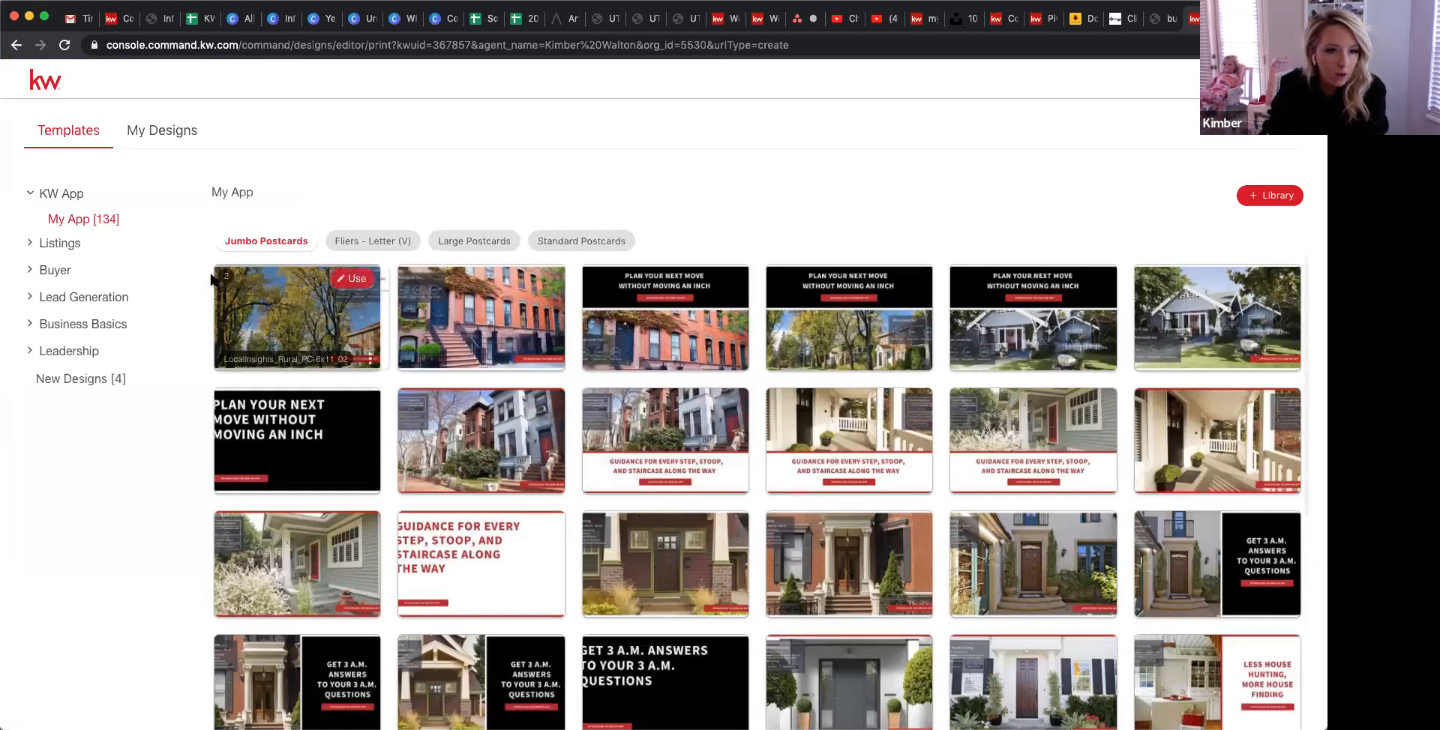
Step: Look through the Lead Generation, Business Basics, Leadership, Listings and Buyer categories for neighborhood market templates
left_click(82, 298)
left_click(83, 300)
left_click(78, 324)
left_click(47, 327)
left_click(53, 351)
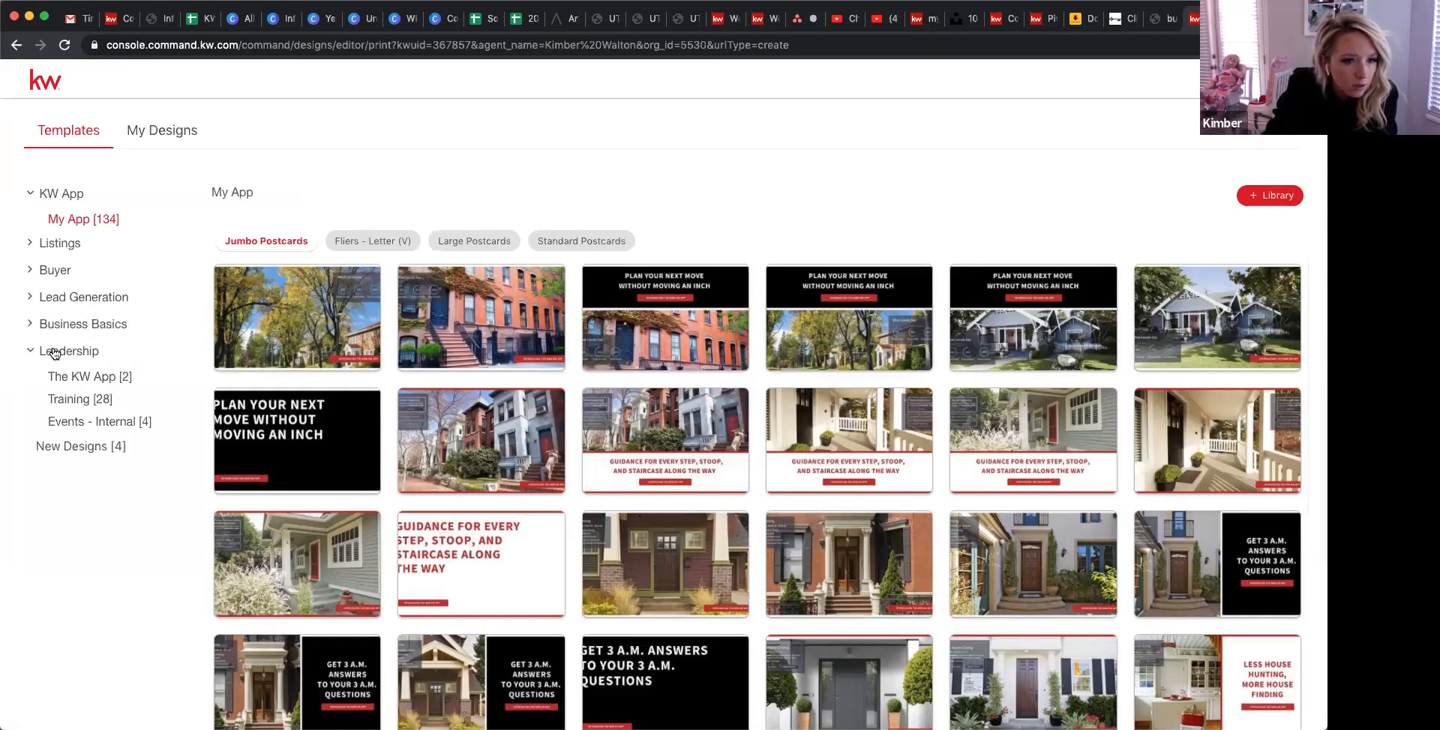
left_click(53, 352)
left_click(54, 245)
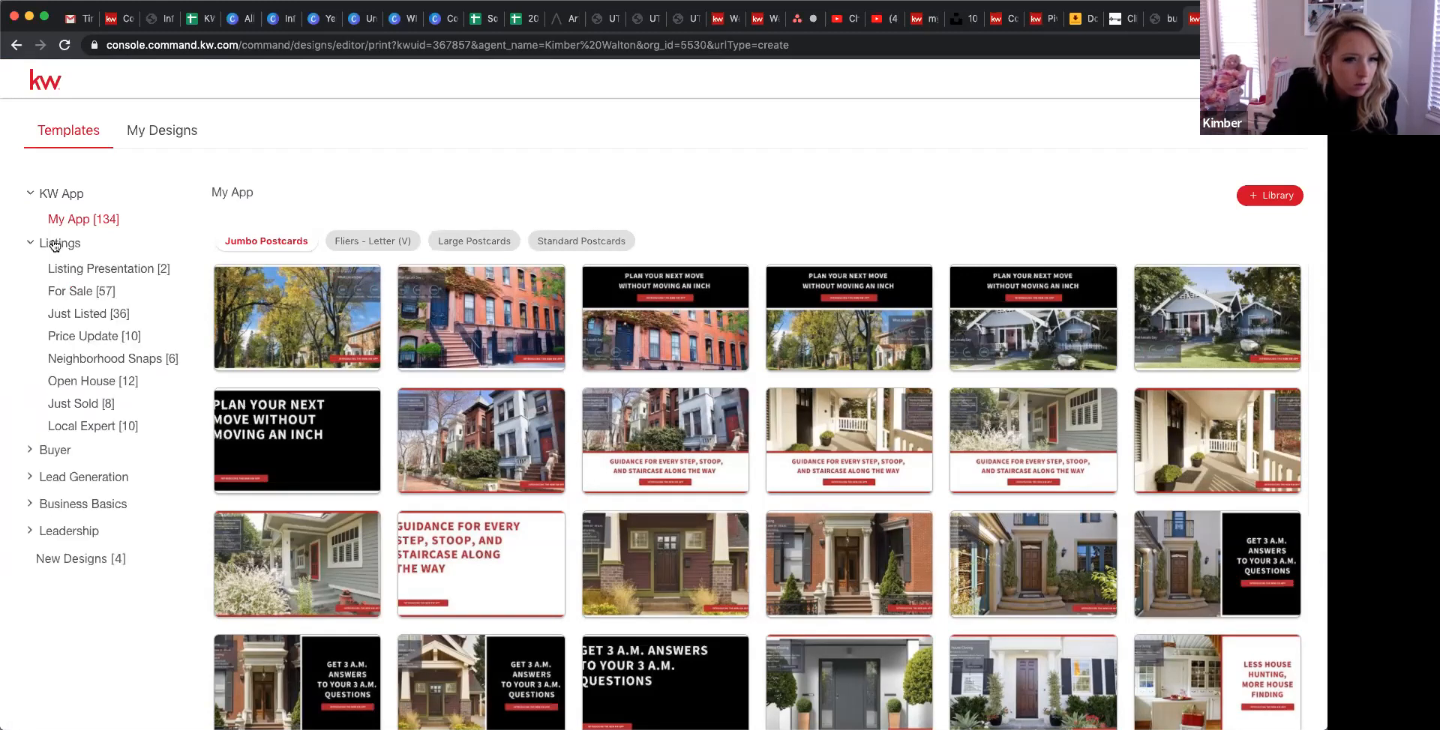
left_click(55, 245)
left_click(54, 271)
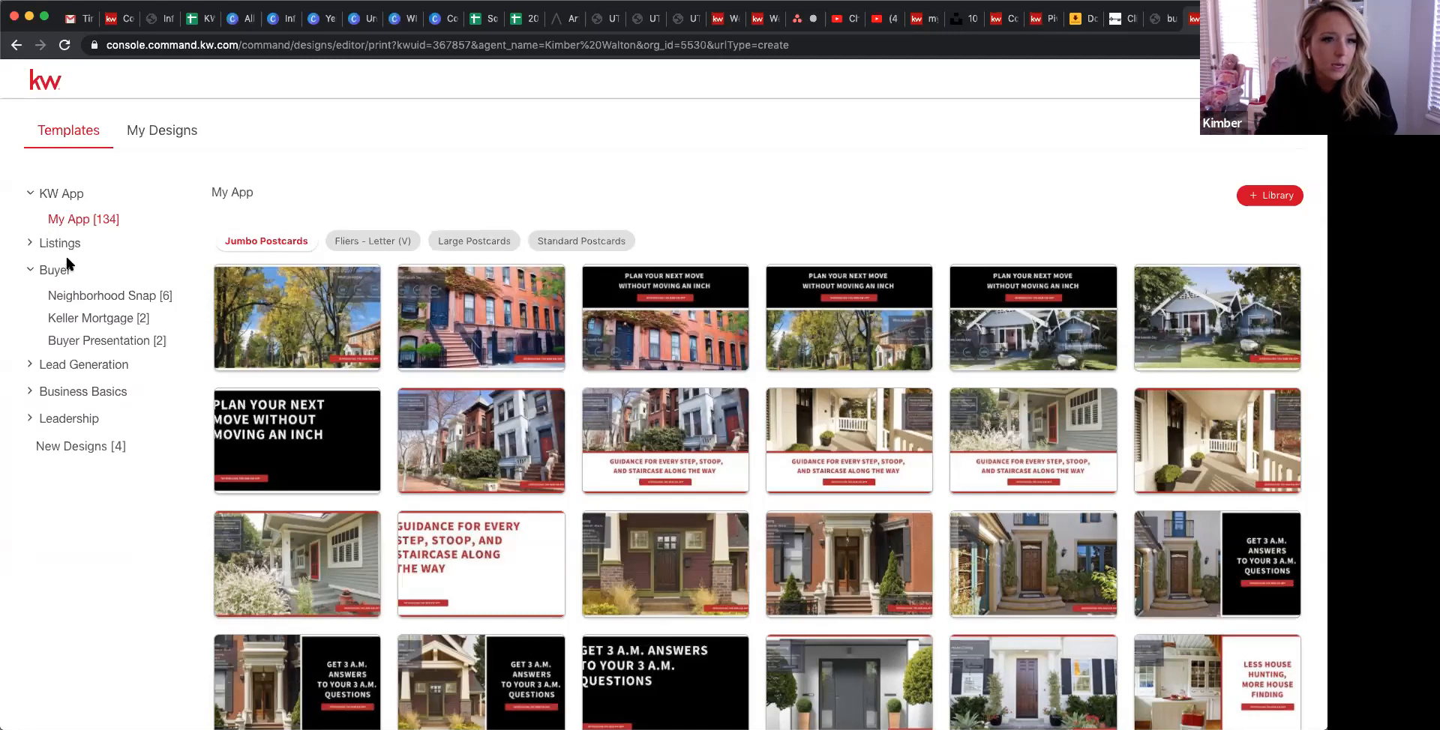
left_click(55, 271)
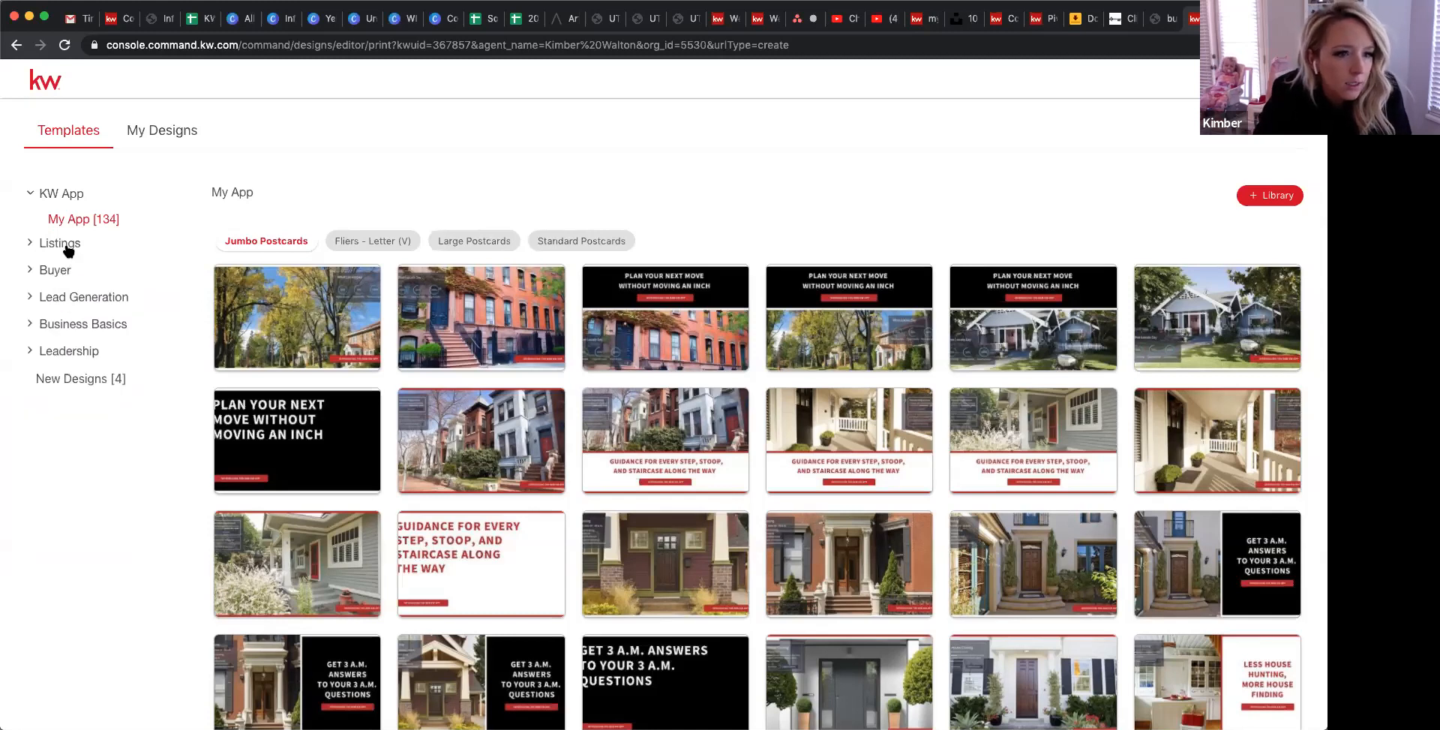
left_click(67, 247)
left_click(67, 247)
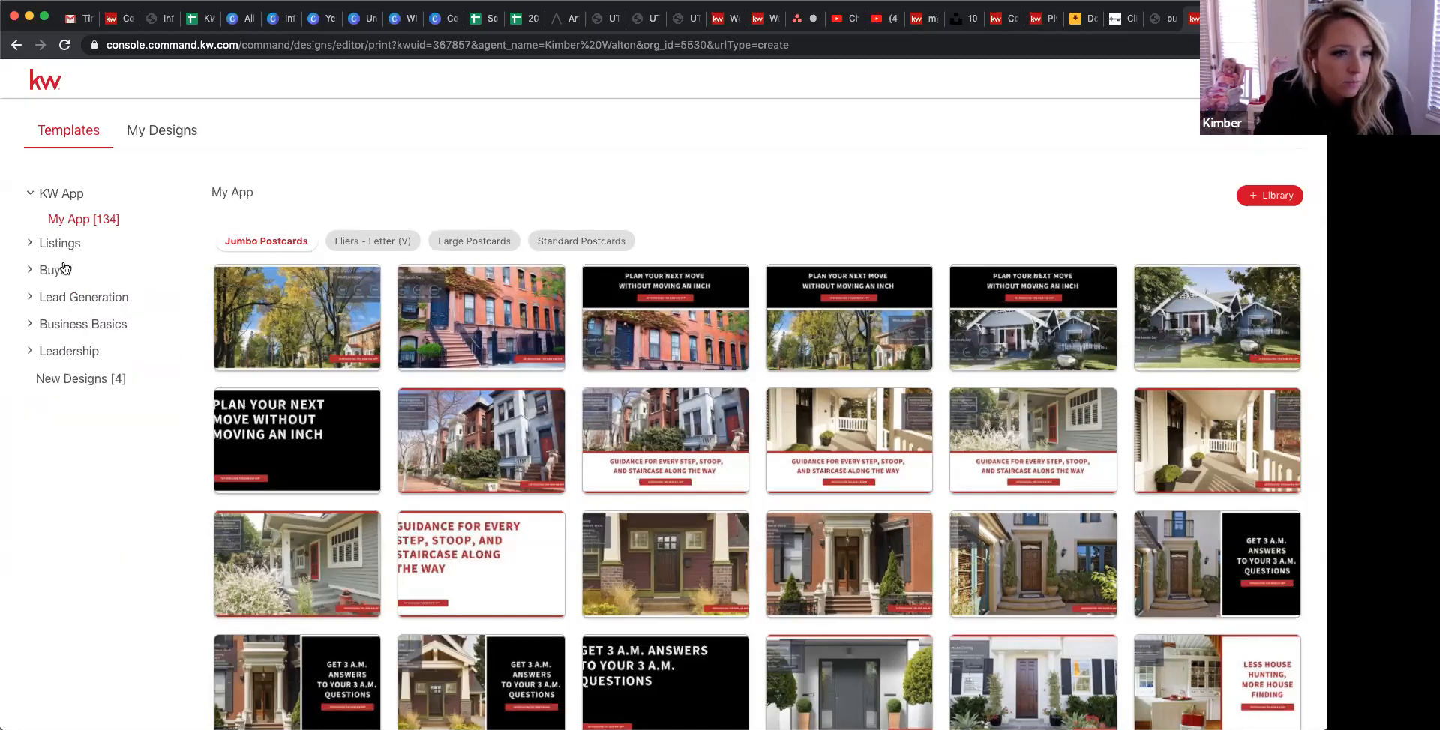
left_click(62, 272)
left_click(63, 272)
Step: Open the Neighborhood Snaps templates under Listings and view the Door Hangers designs
left_click(68, 247)
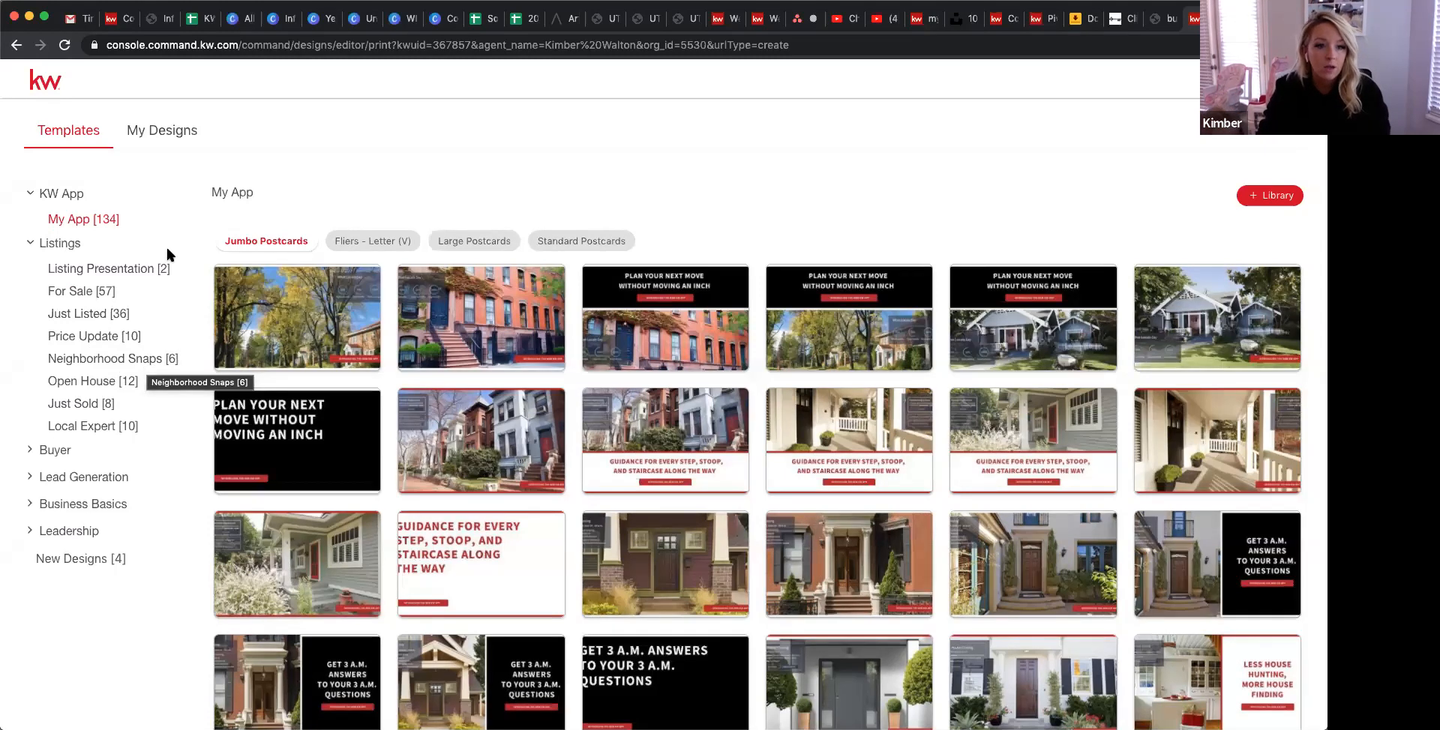
left_click(137, 365)
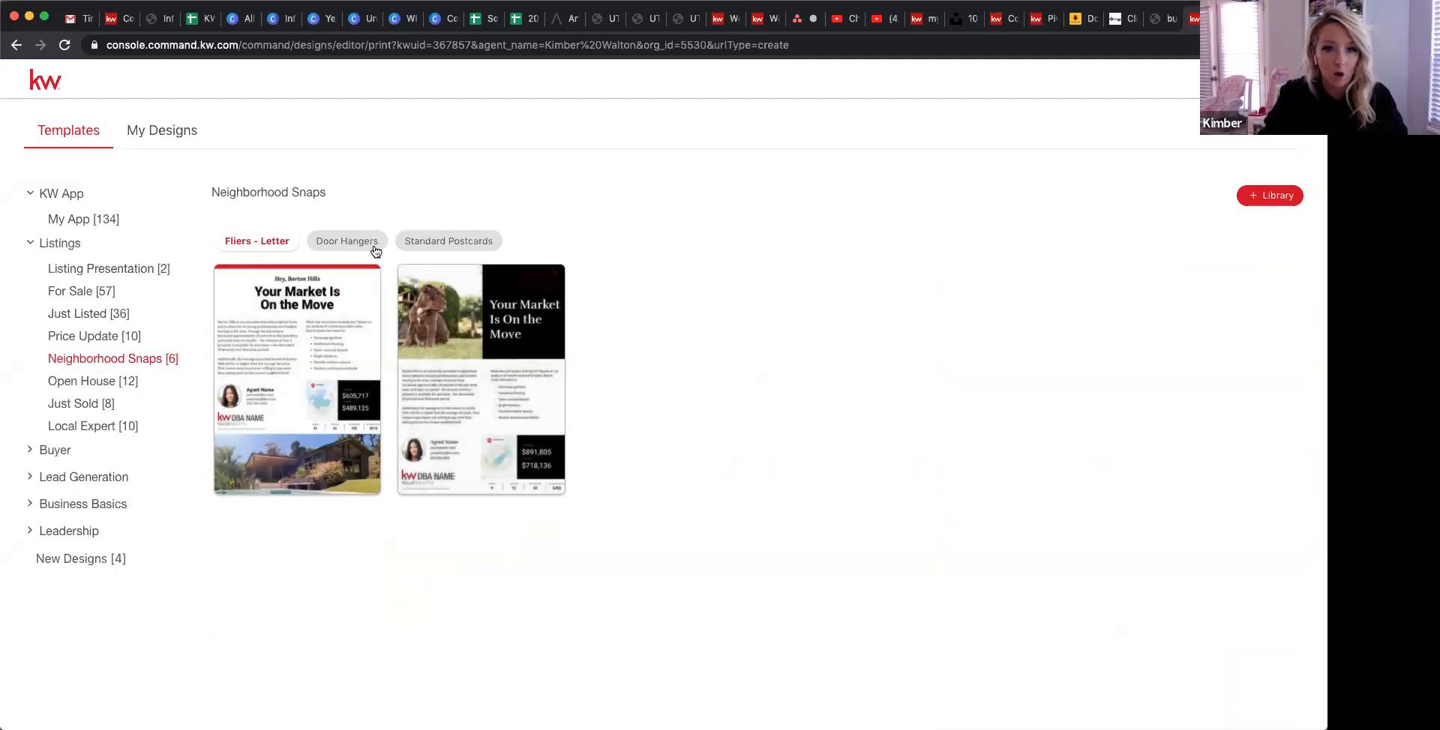
left_click(341, 251)
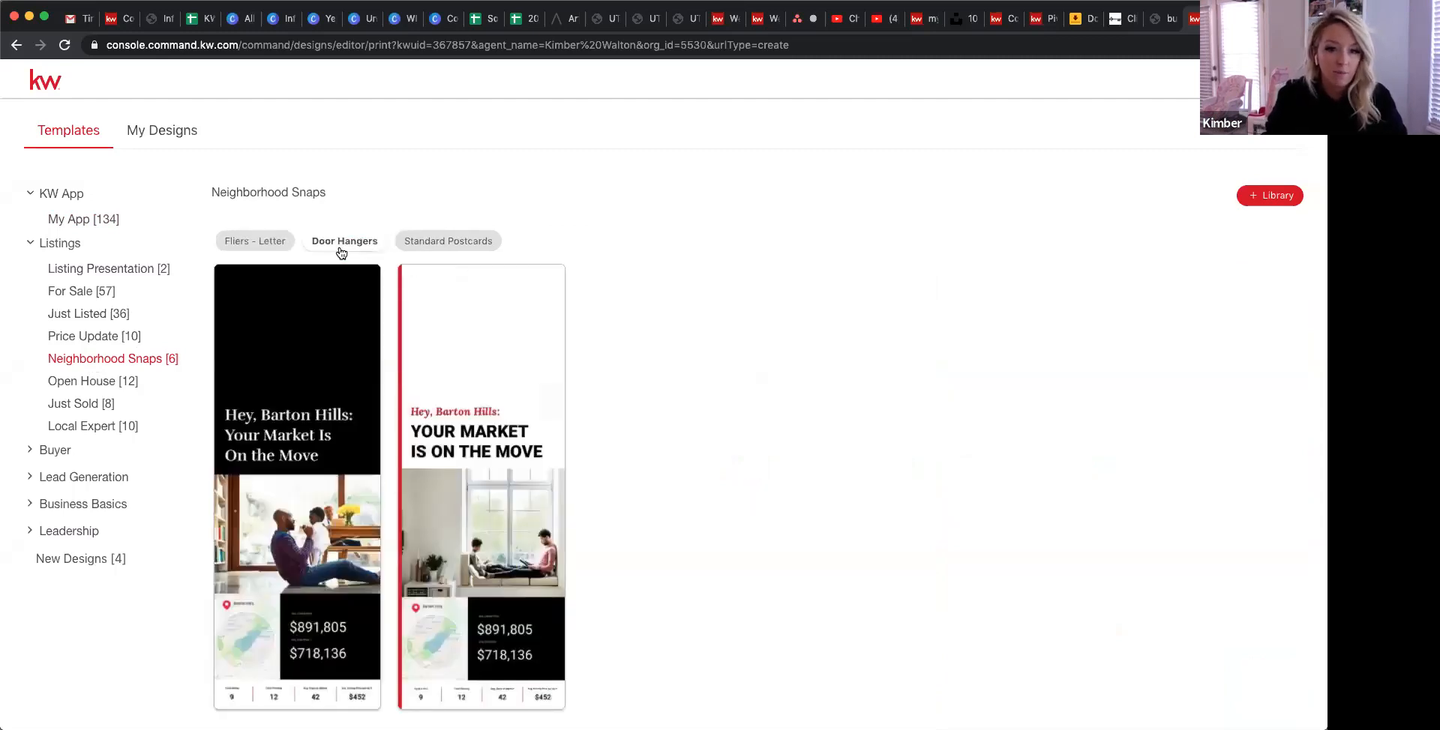
mouse_move(514, 418)
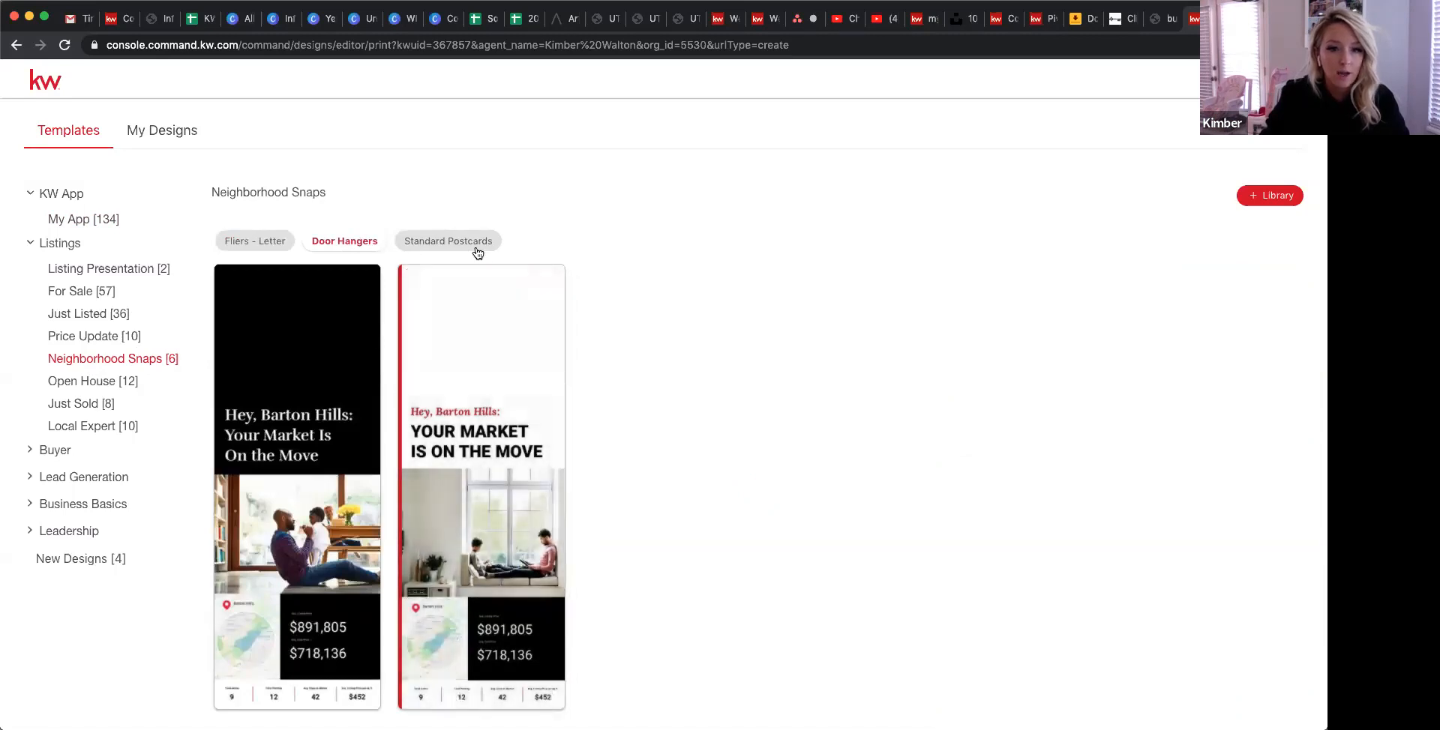
Step: Use the OnTheMove-02_PC template from Standard Postcards and collapse its page thumbnails
left_click(447, 250)
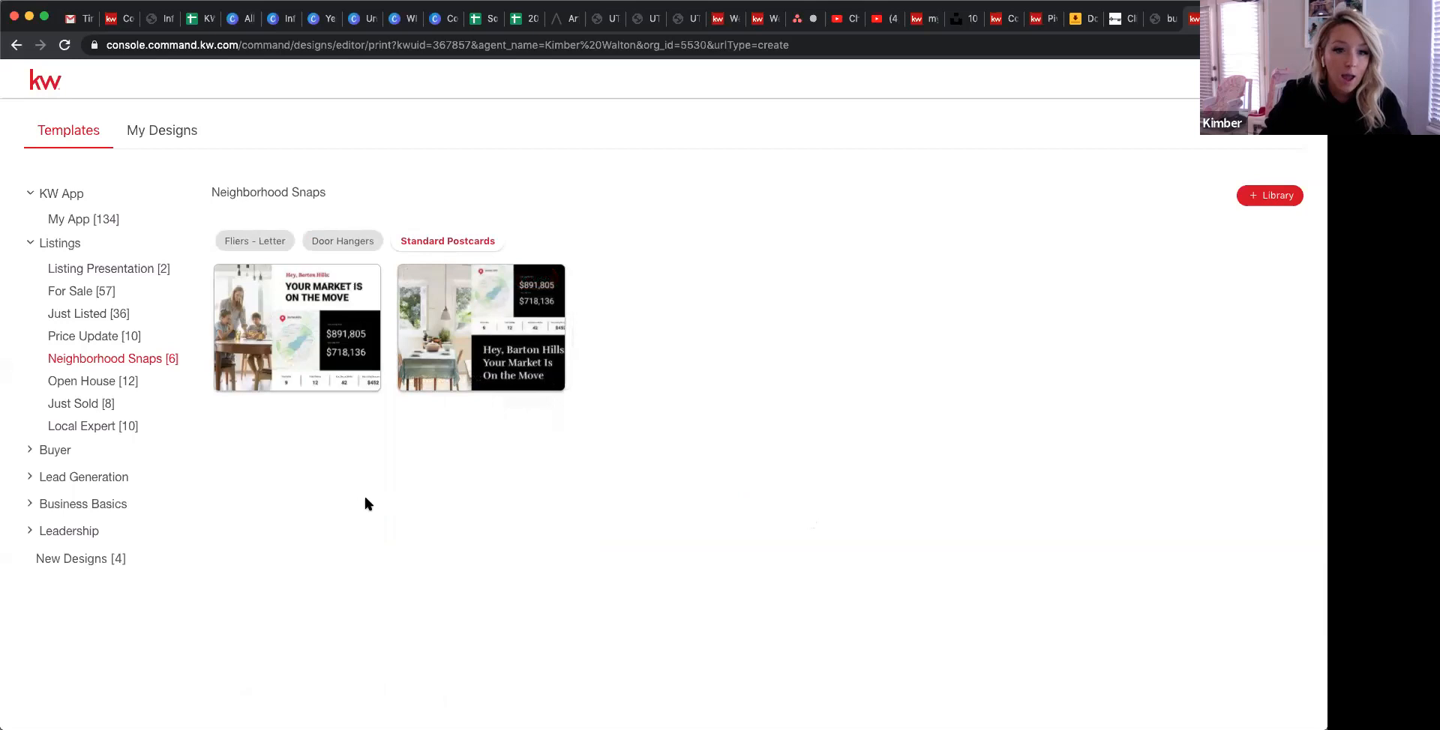
mouse_move(294, 367)
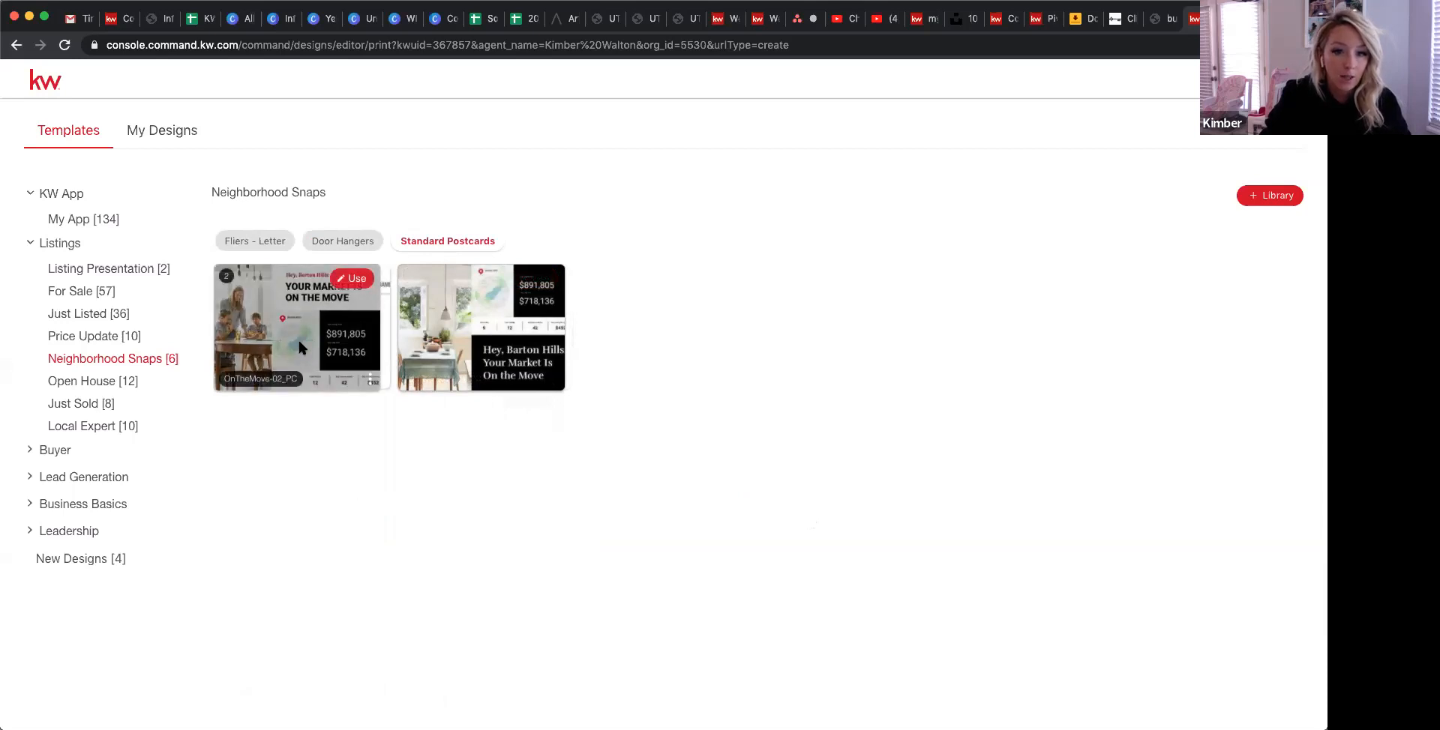
left_click(353, 279)
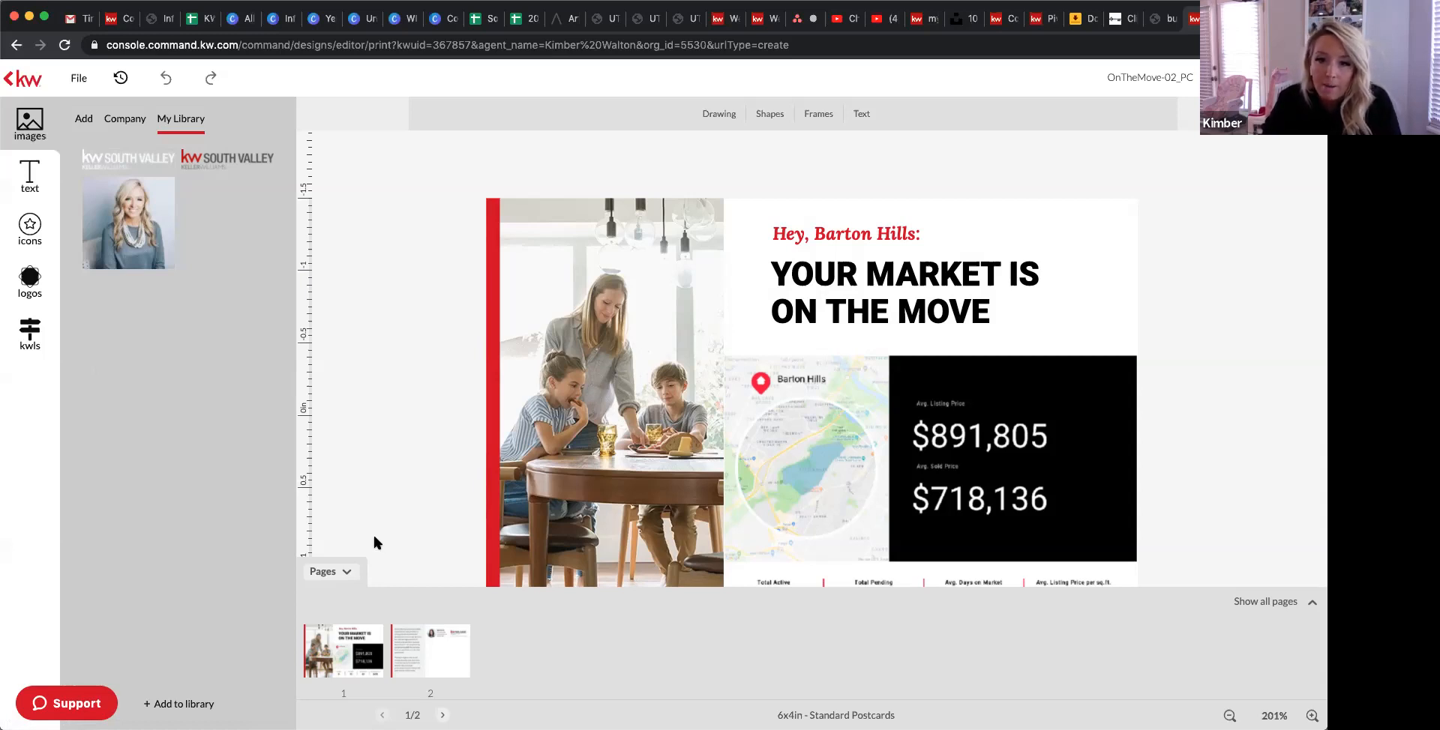
left_click(339, 572)
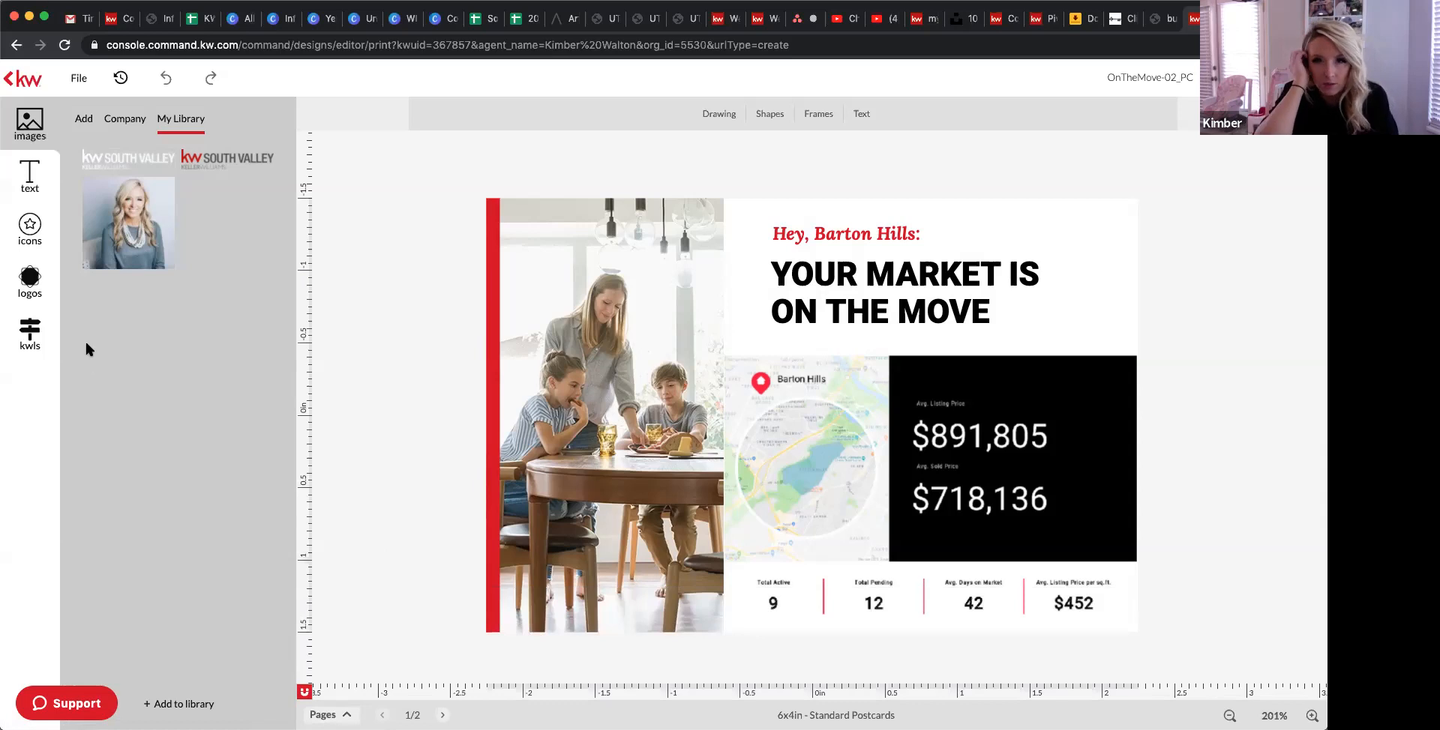
Step: Open the KWLS listing search and set it to search by MLS number
left_click(41, 350)
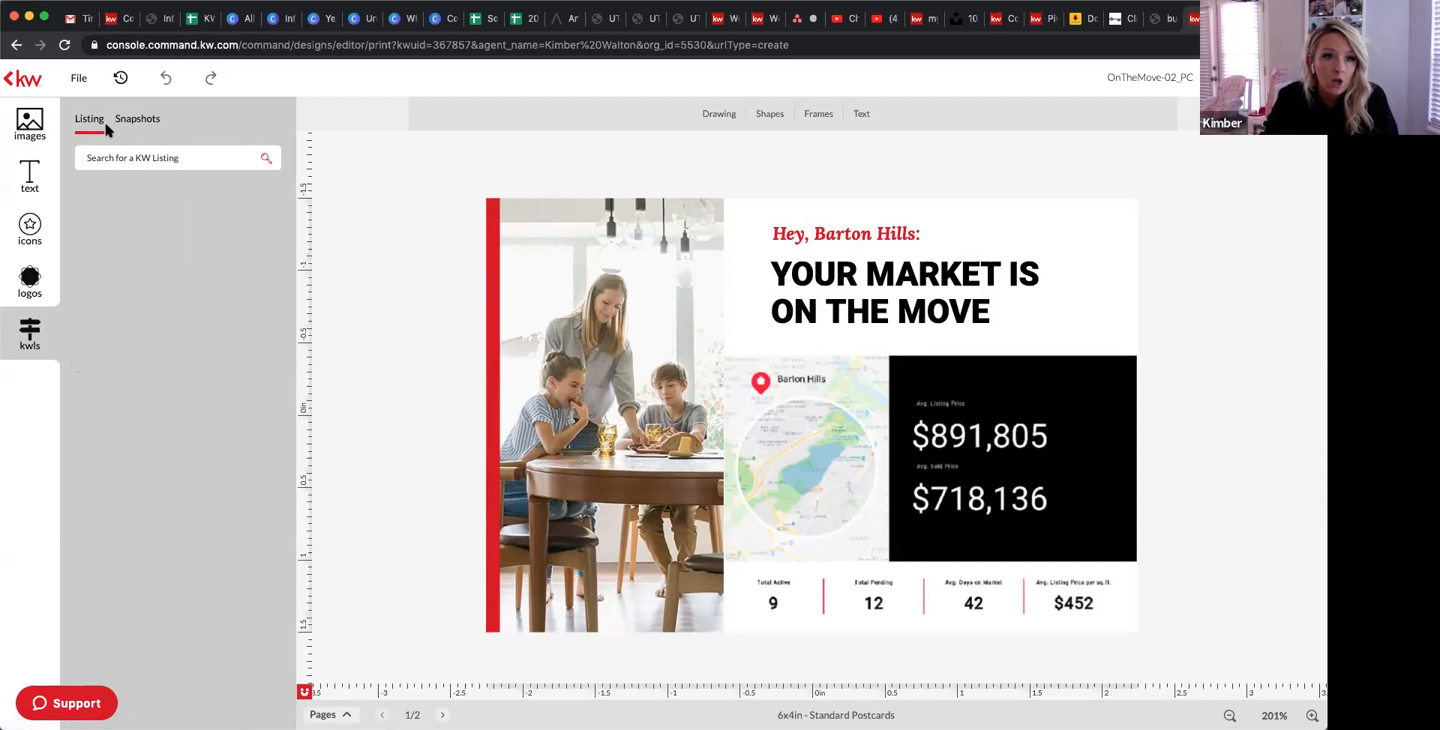
left_click(192, 160)
left_click(161, 211)
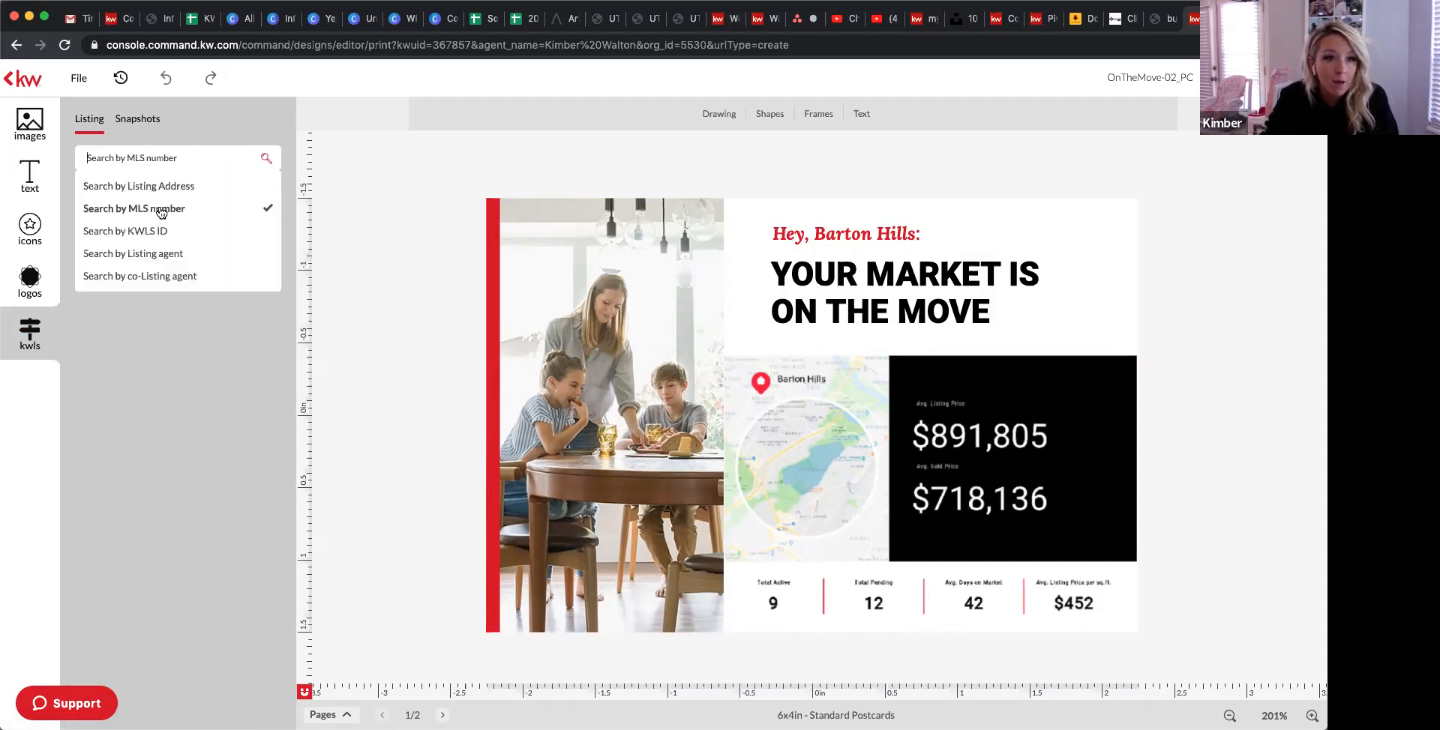
left_click(121, 159)
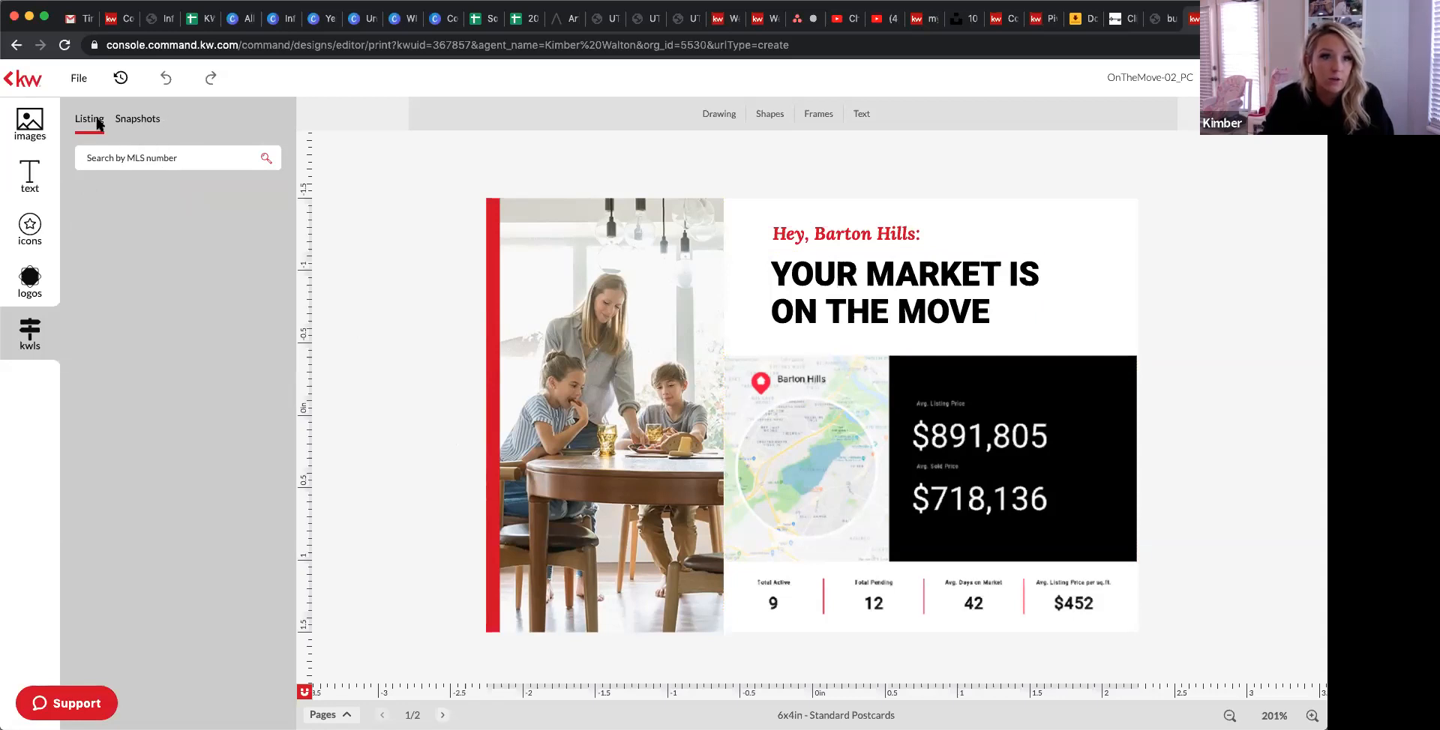
left_click(150, 121)
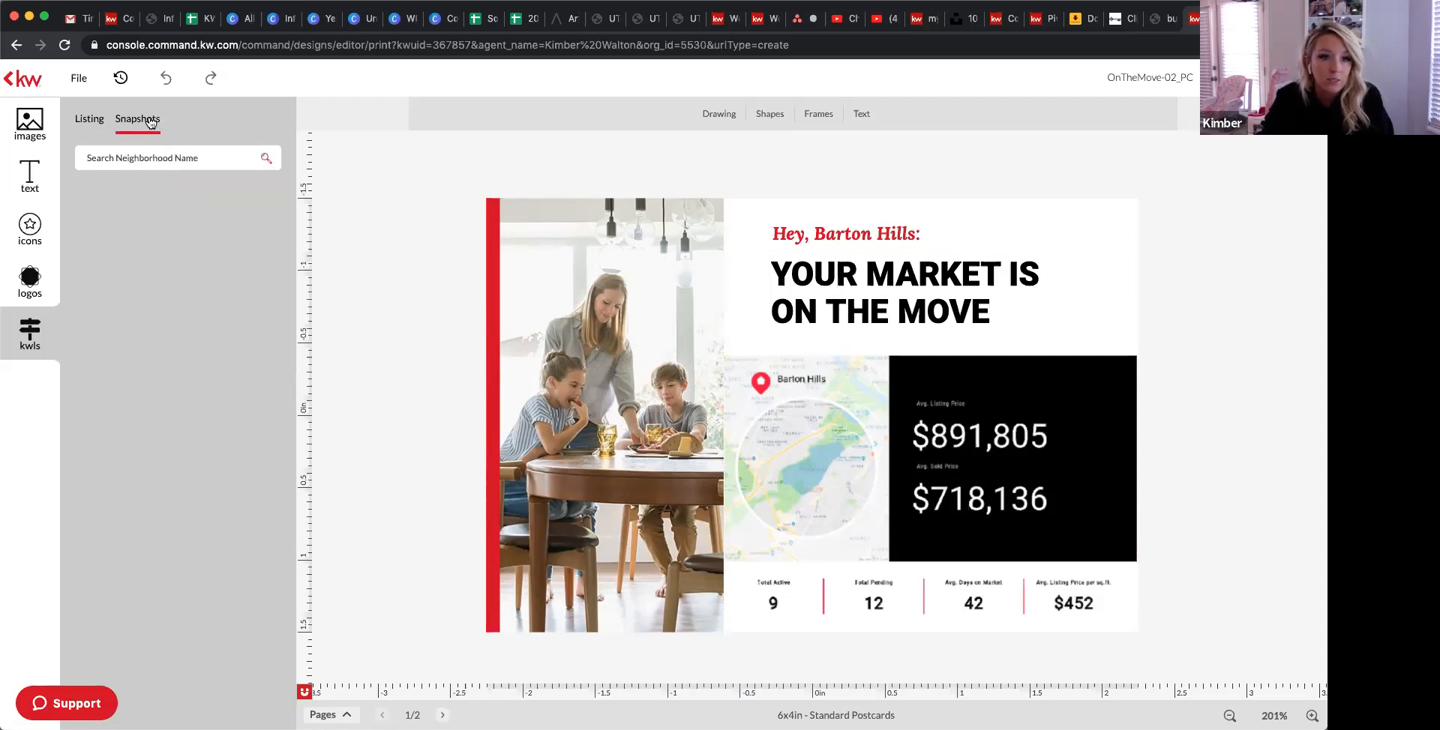
left_click(186, 157)
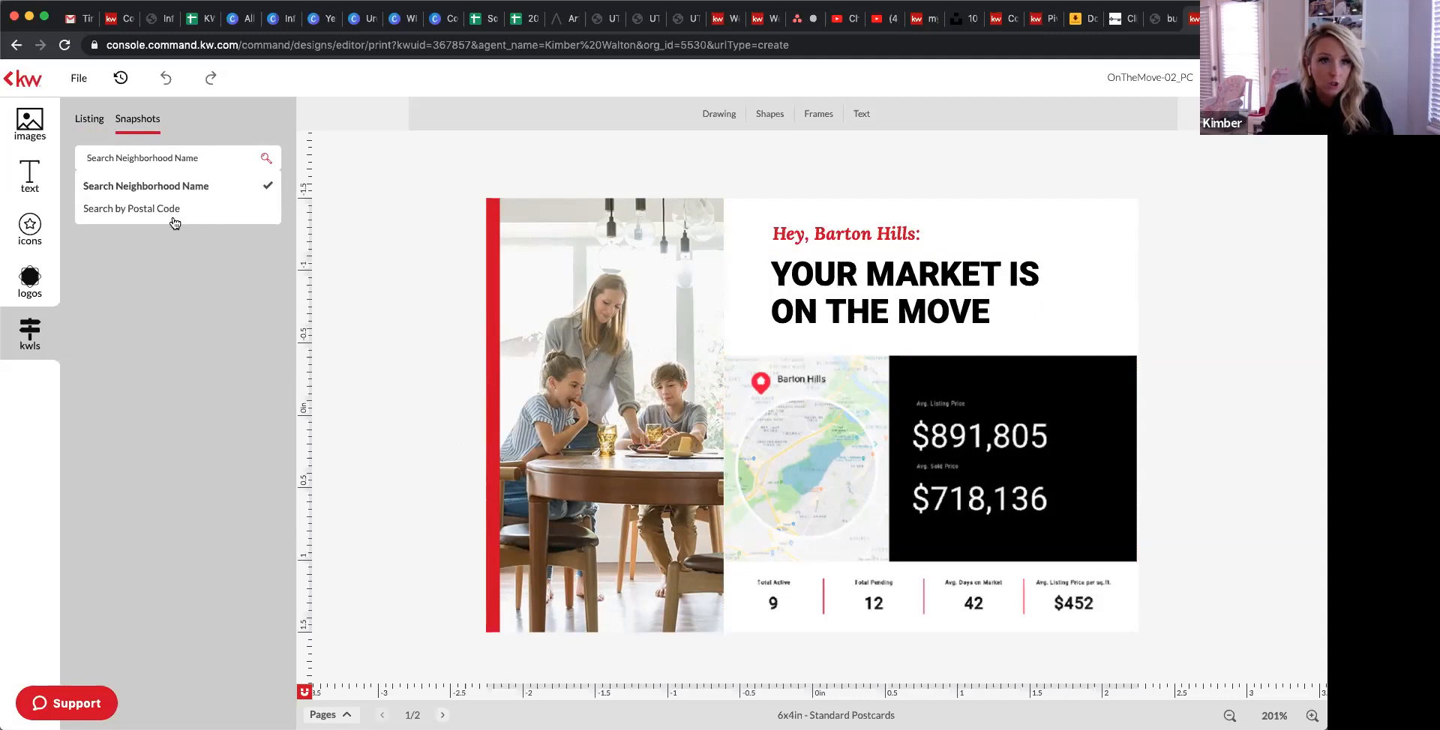
left_click(192, 156)
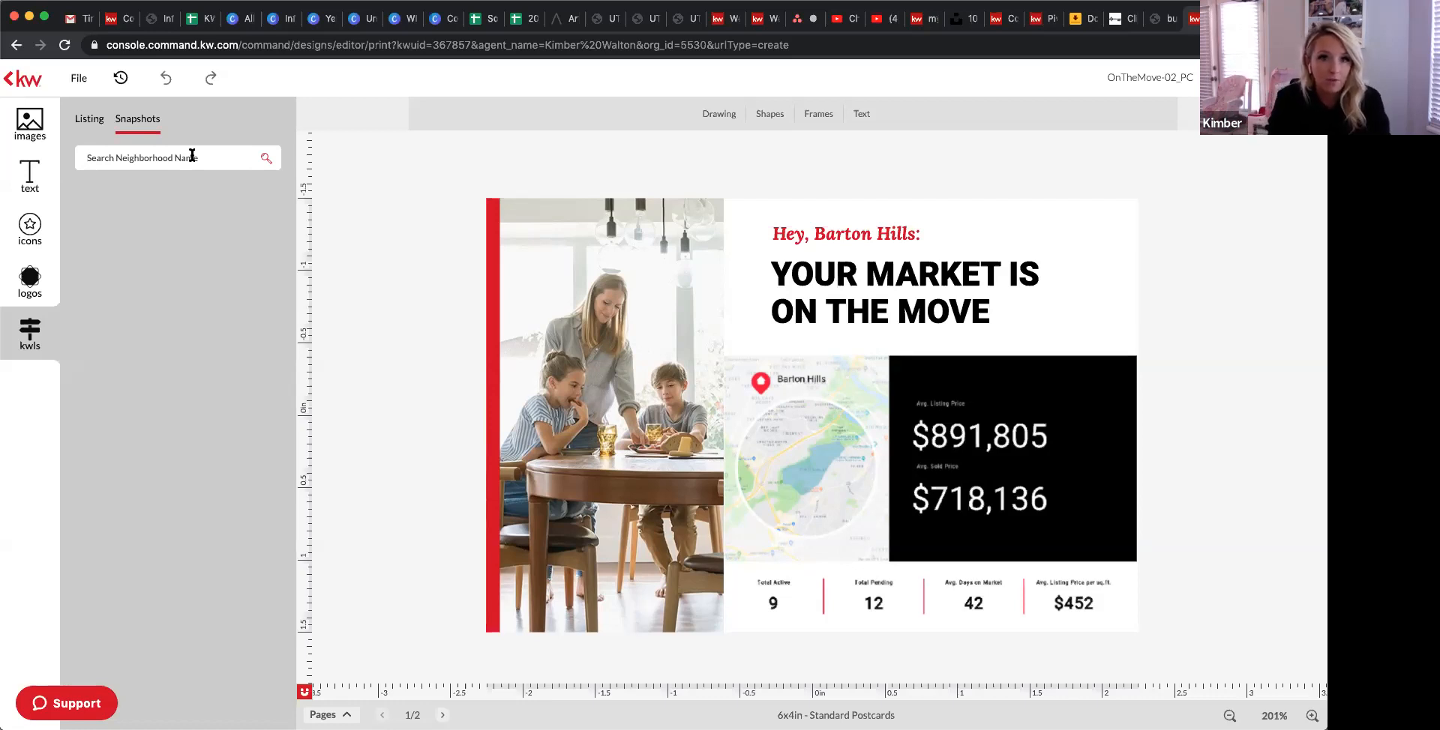
type("syc")
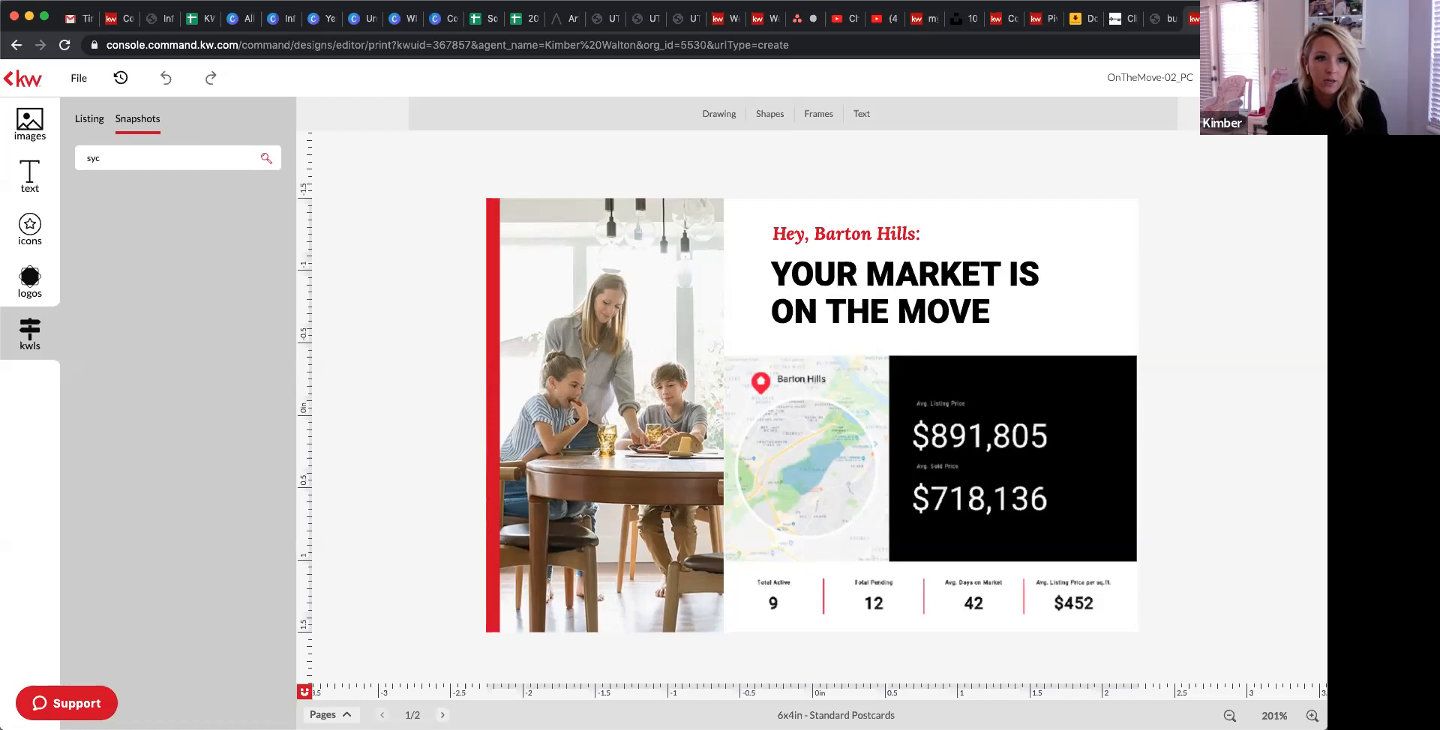
key("BackSpace")
key("BackSpace")
type("sycamor")
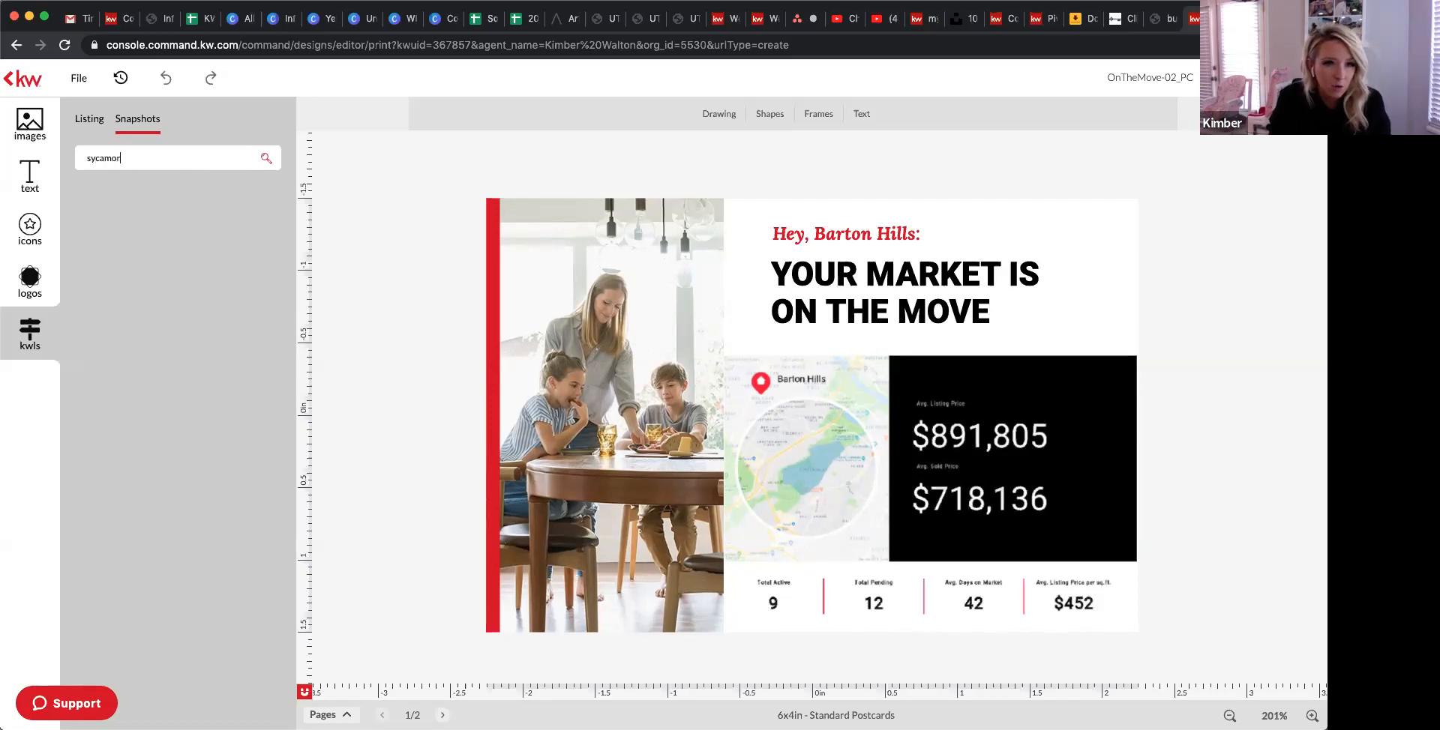
type("es")
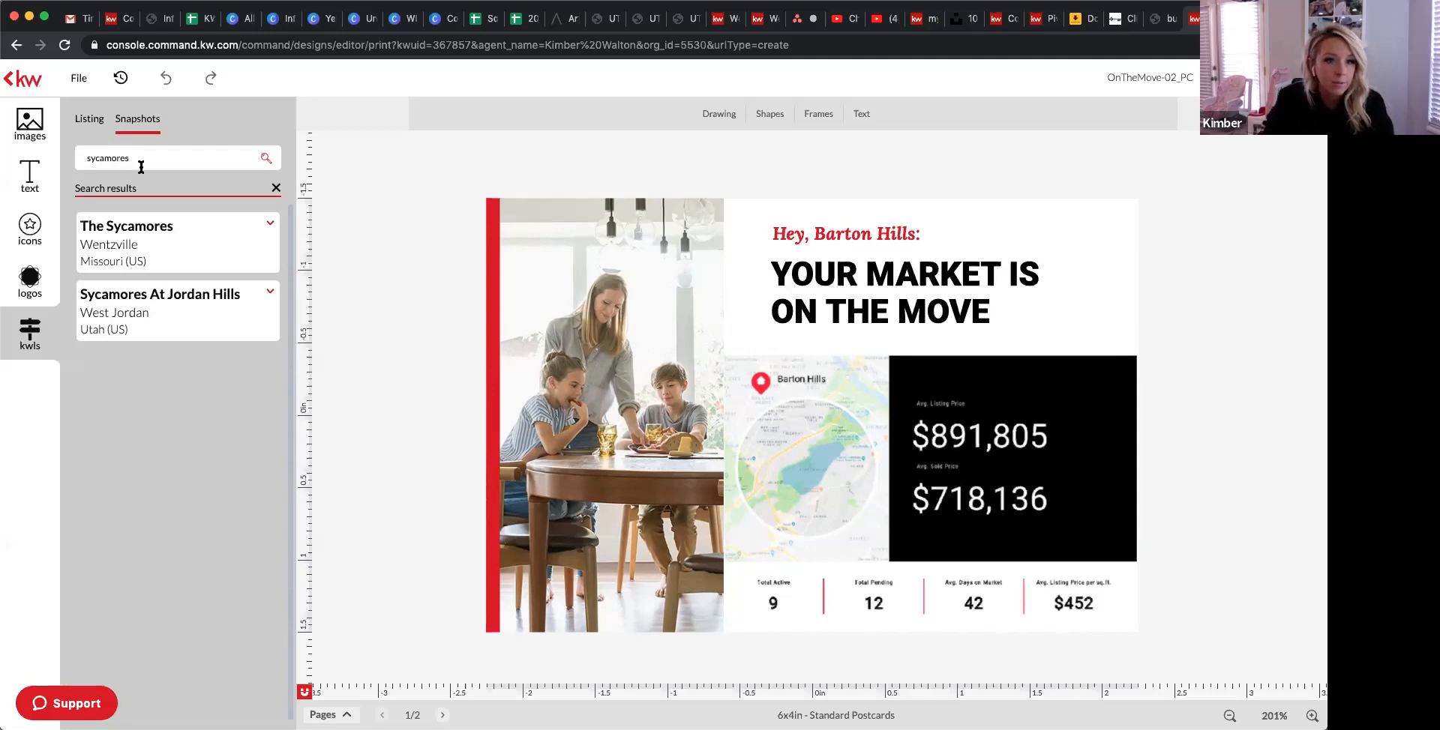
left_click(269, 295)
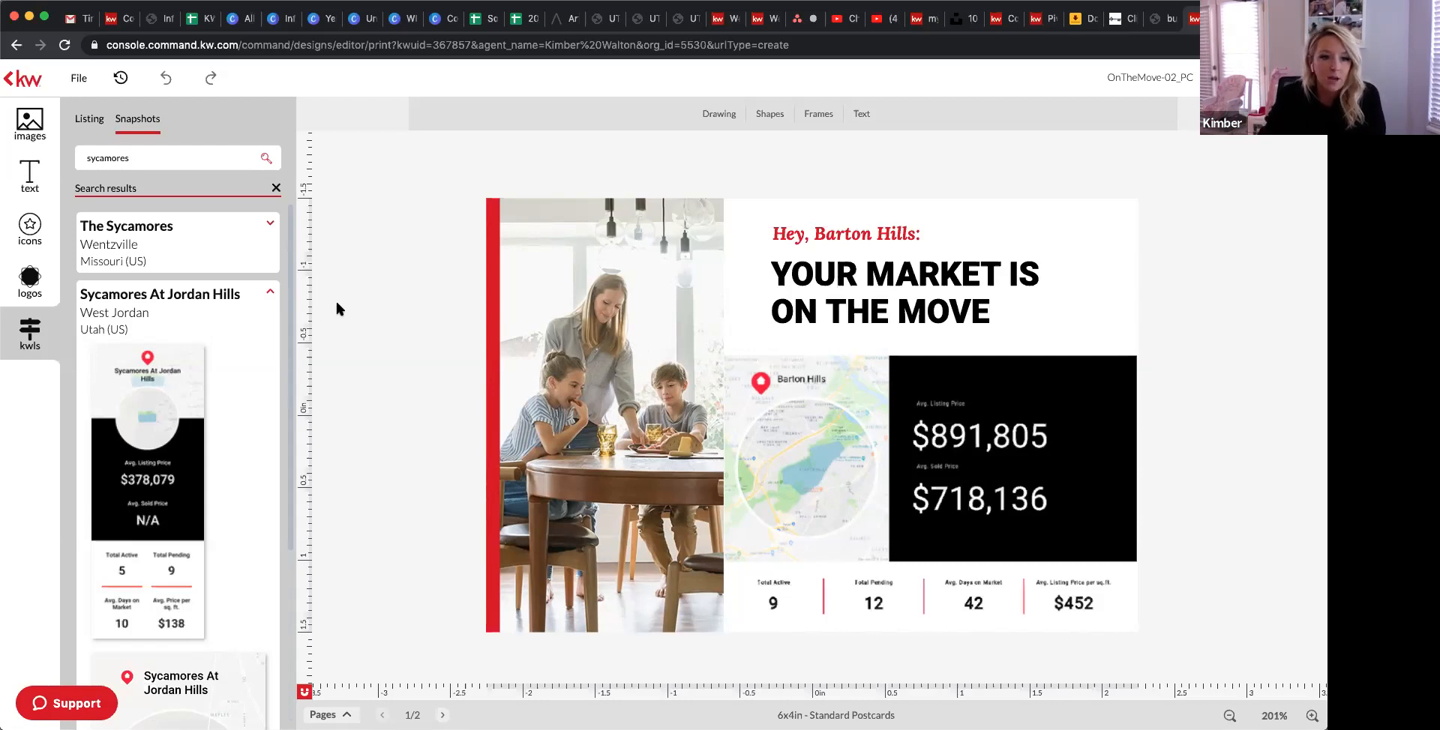
Step: Remove the Barton Hills market snapshot and the image placeholder behind it from the postcard front
scroll(258, 405, "down", 5)
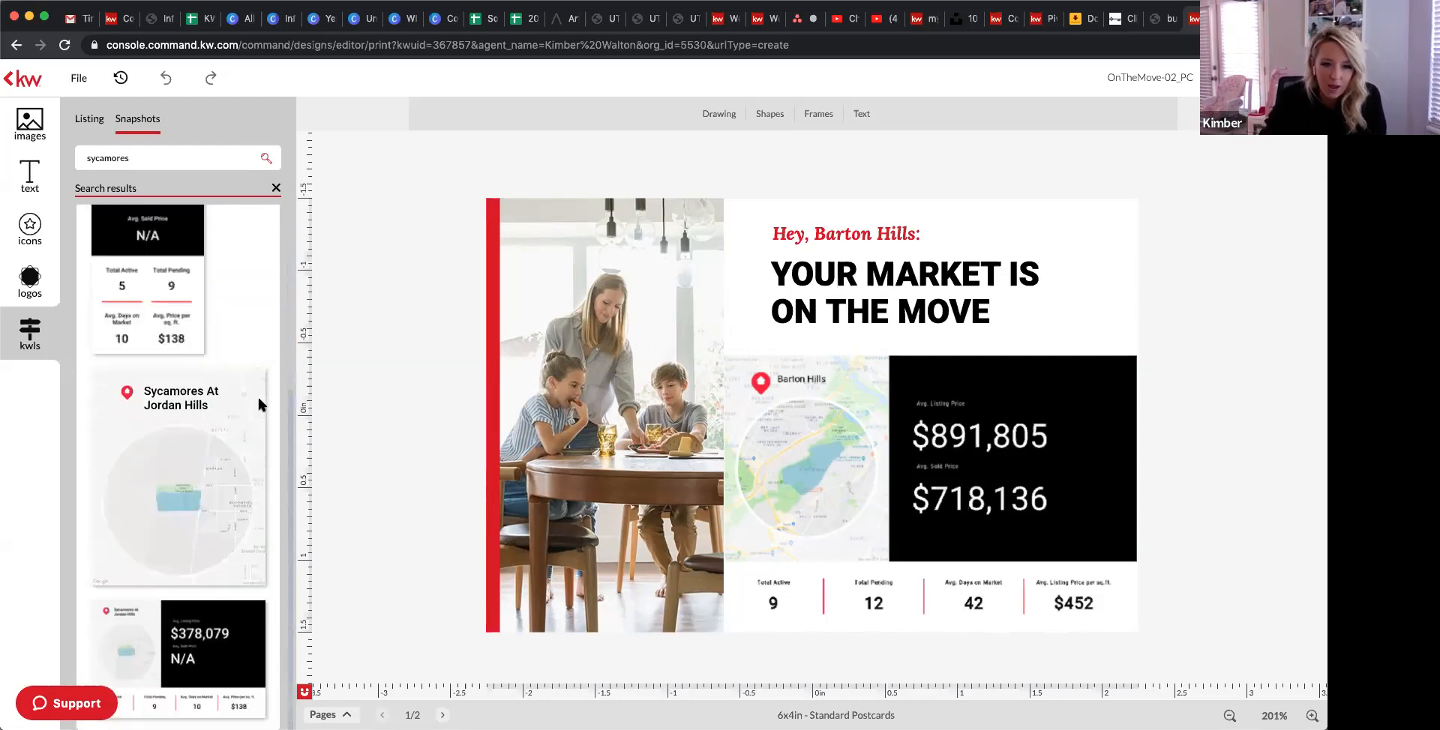
scroll(258, 405, "up", 5)
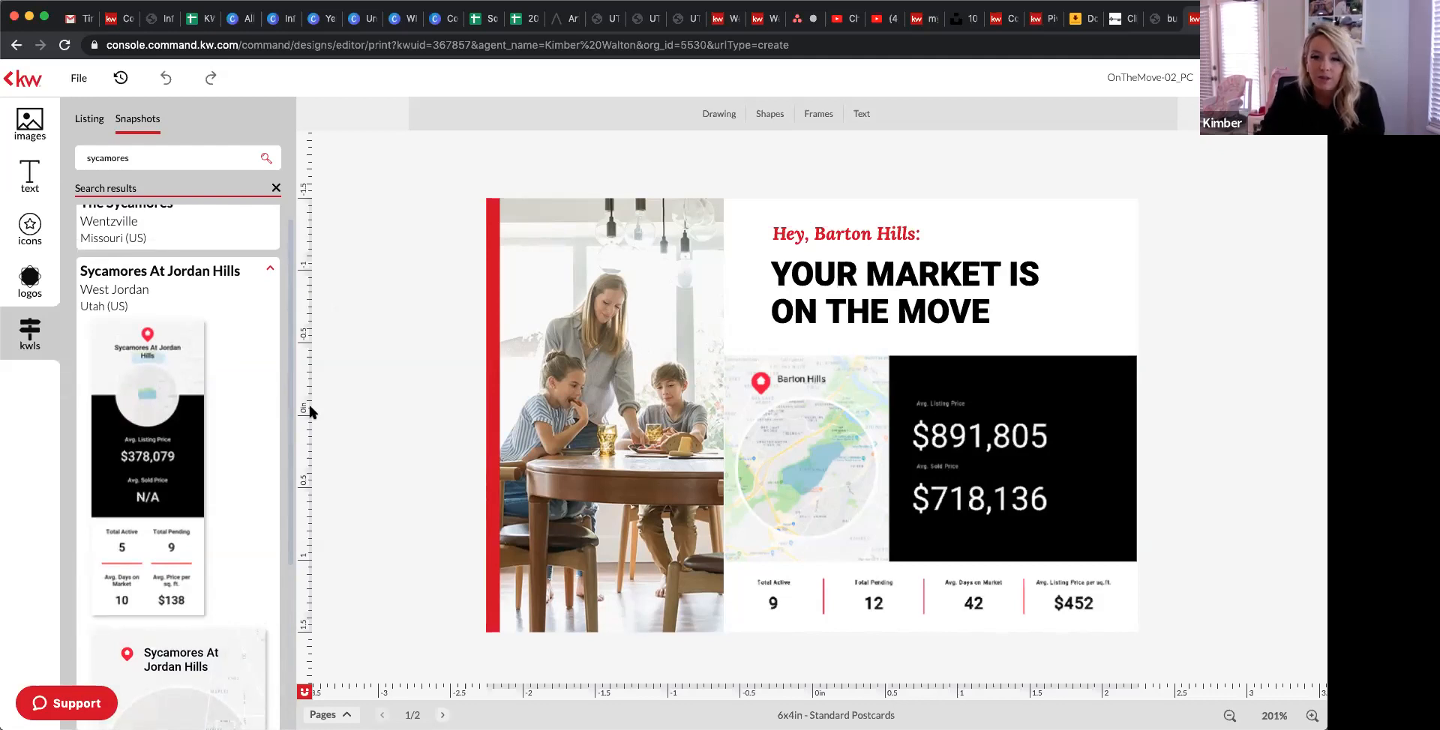
scroll(236, 444, "down", 4)
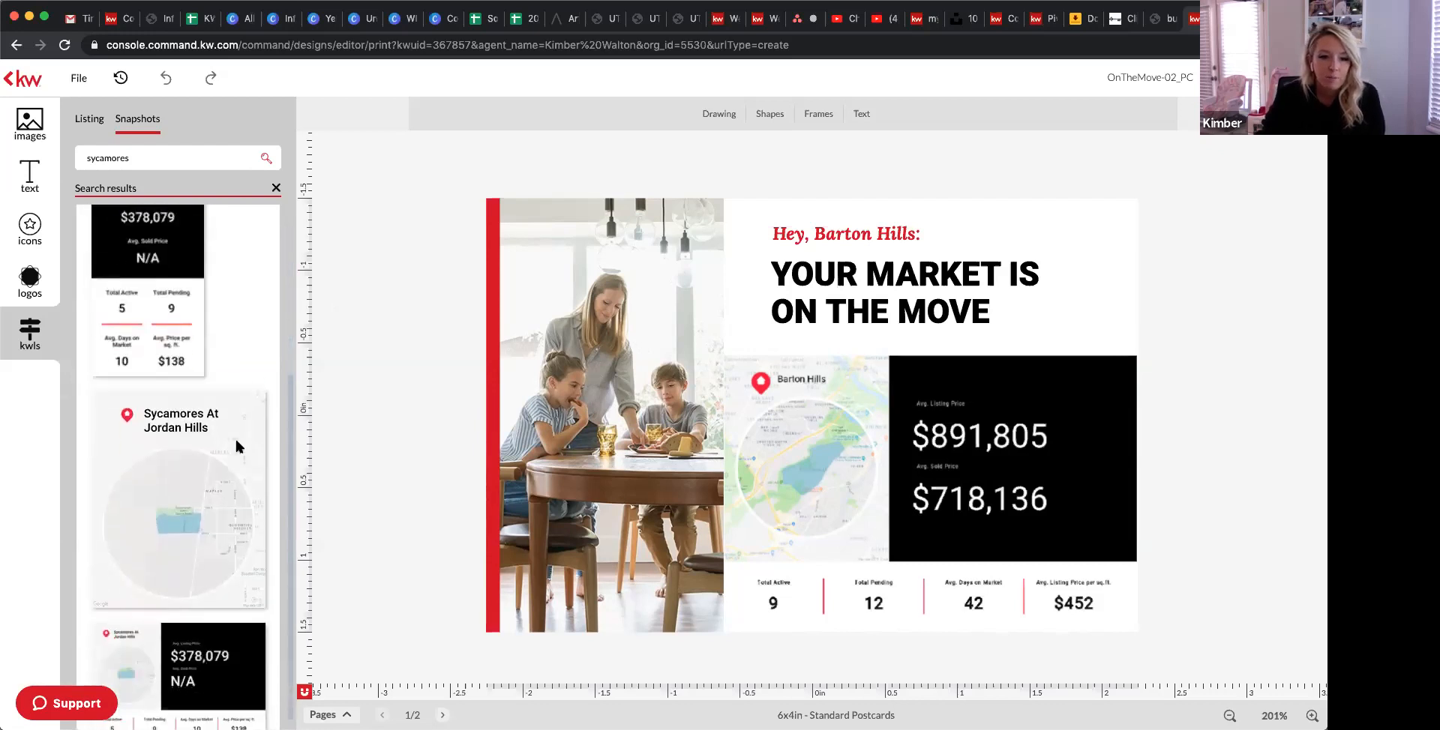
scroll(236, 437, "up", 4)
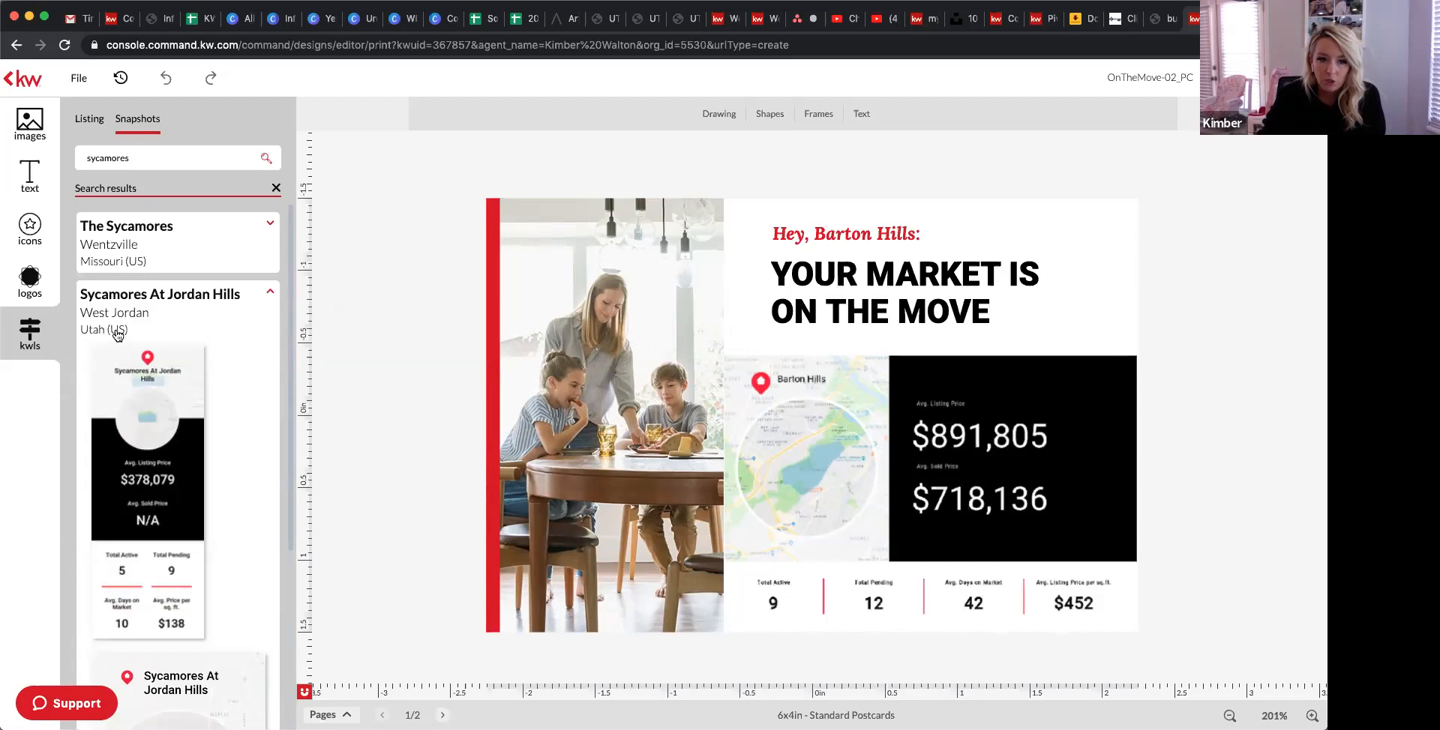
scroll(236, 405, "down", 4)
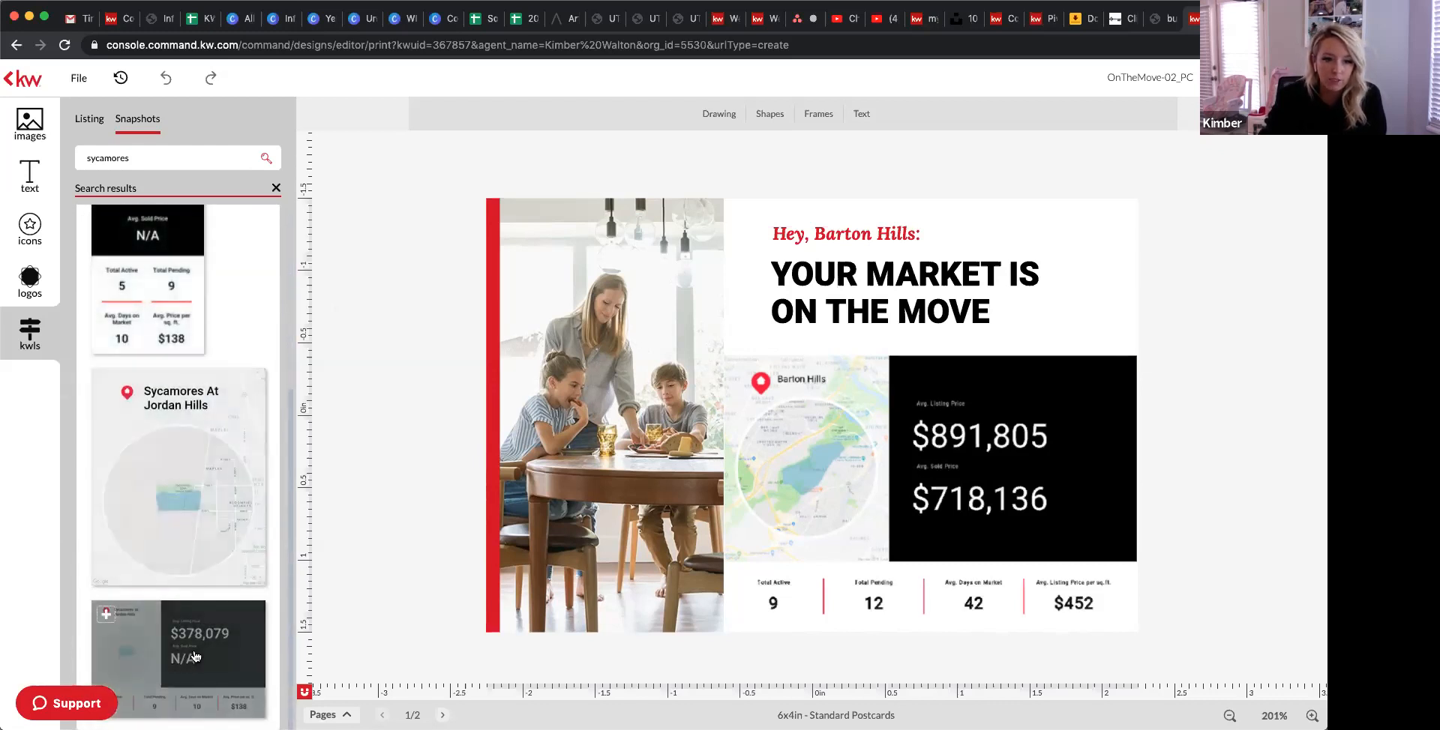
left_click(847, 415)
left_click(848, 489)
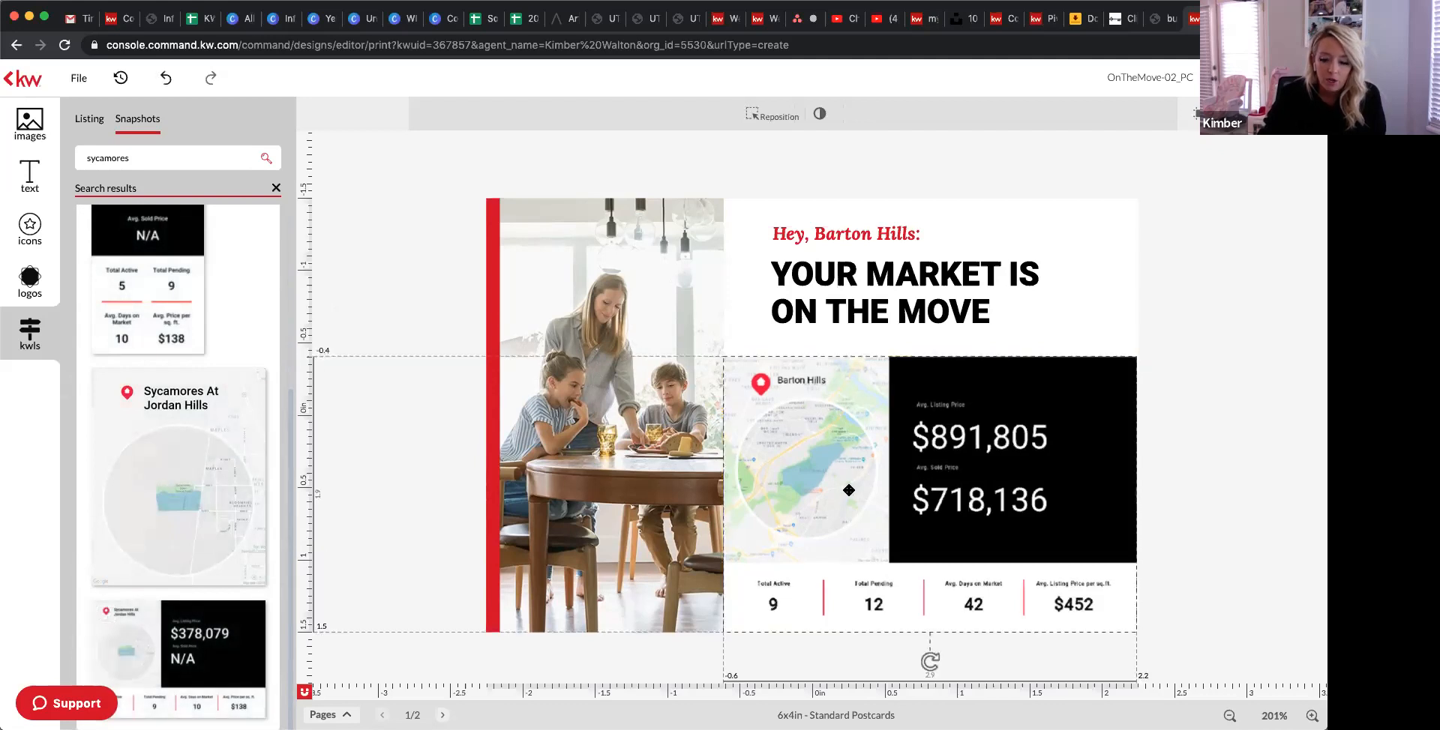
key("Delete")
left_click(958, 440)
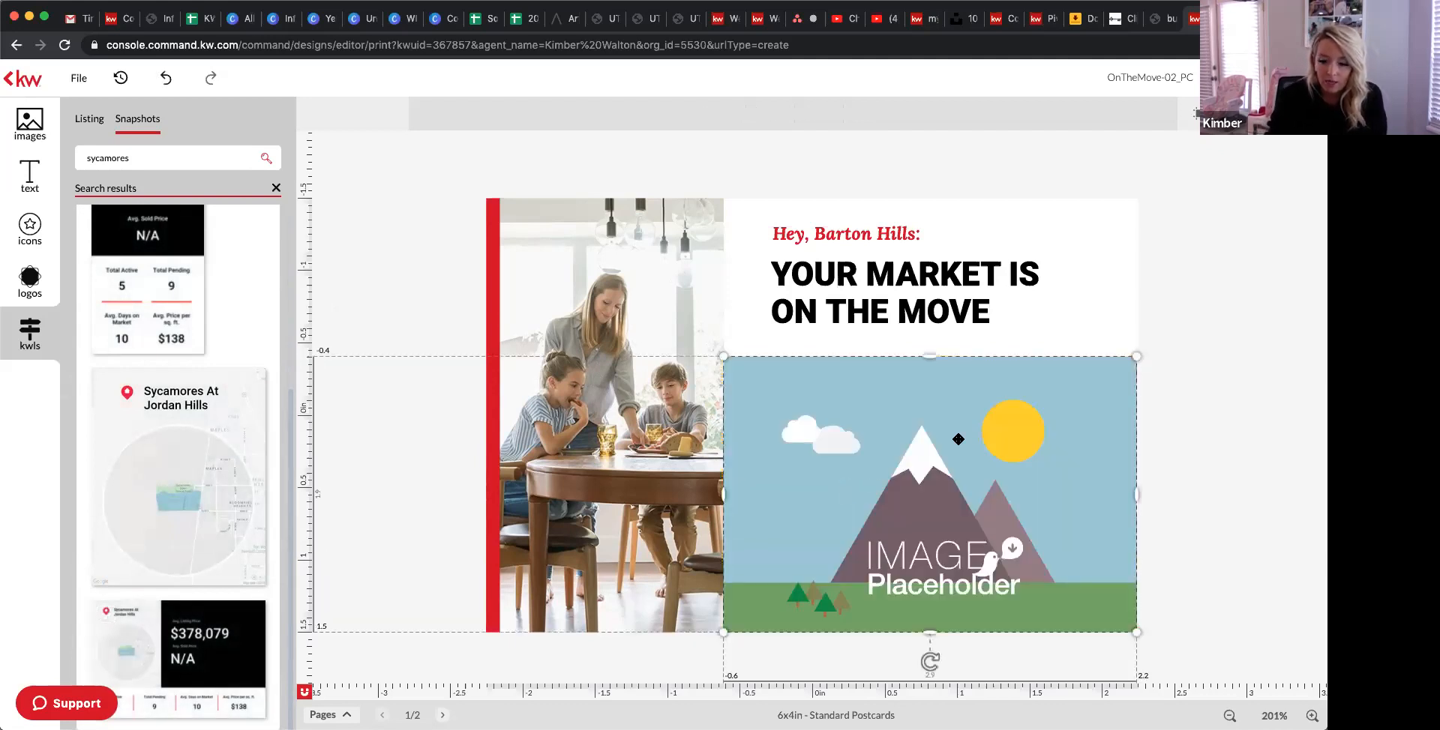
key("Delete")
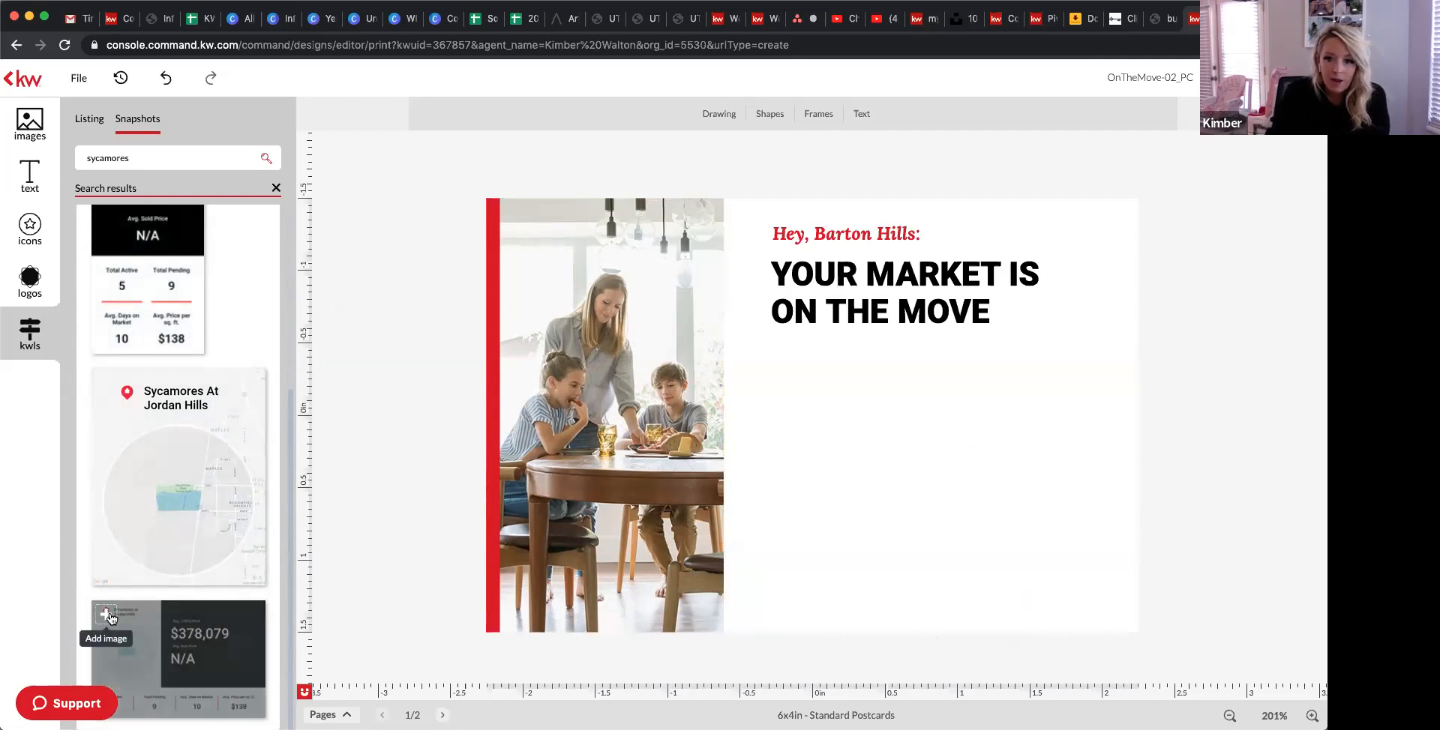
Step: Add the wide Sycamores At Jordan Hills snapshot, shrink it to about 2.9 in wide and place it below the headline
left_click(106, 615)
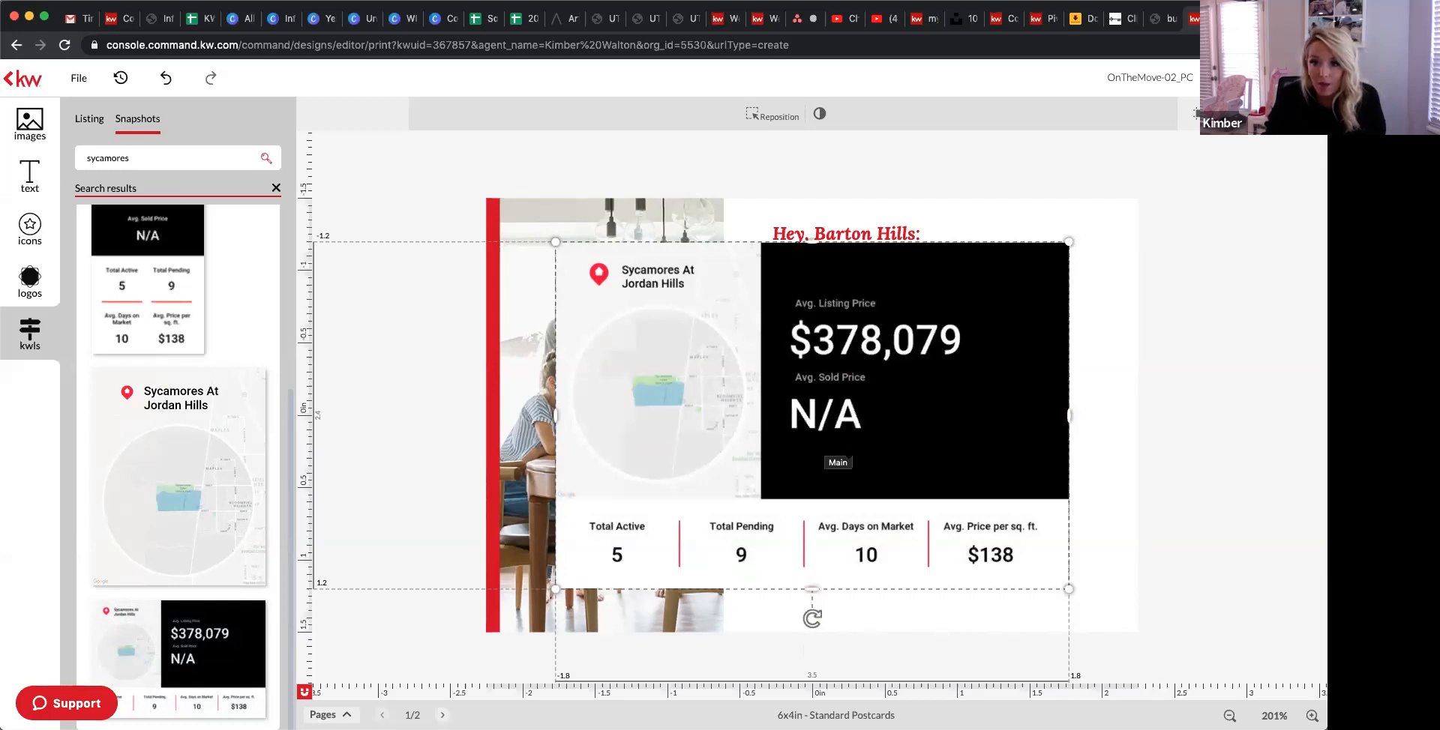
left_click_drag(1068, 589, 941, 517)
left_click_drag(763, 536, 907, 639)
left_click_drag(1072, 532, 1093, 527)
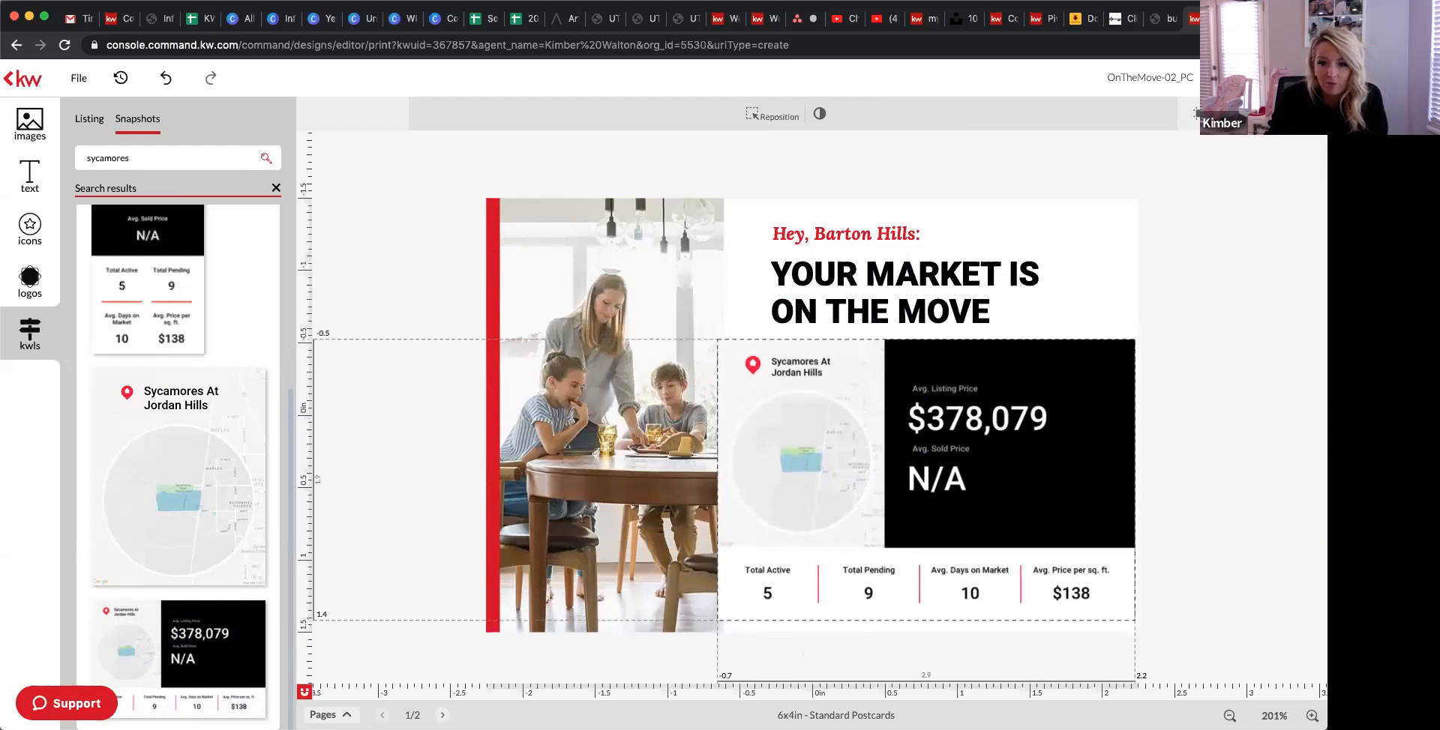
left_click_drag(1093, 527, 1086, 526)
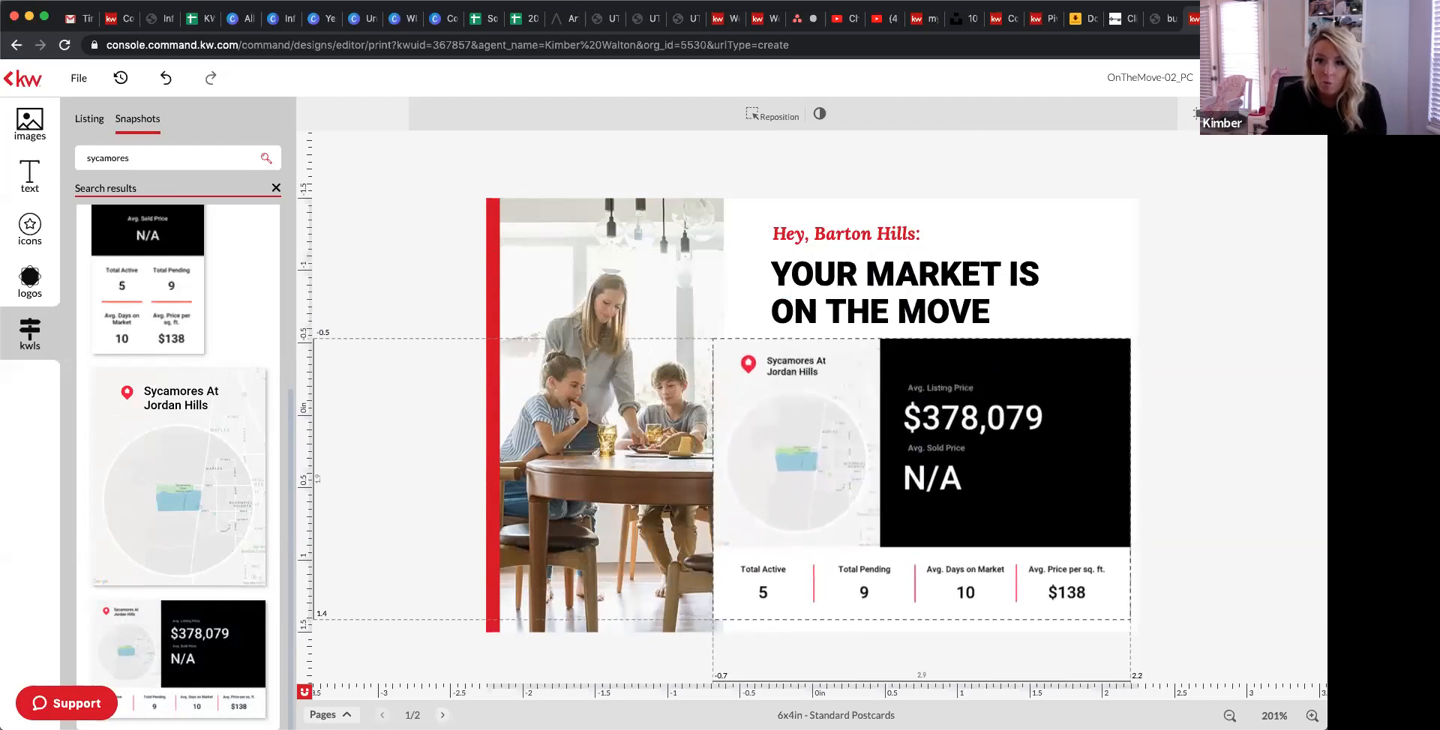
Step: Fine-tune the Sycamores snapshot's size and position to about 3 in wide, covering the blank area up to the postcard's outer edge
left_click_drag(1132, 624, 1137, 624)
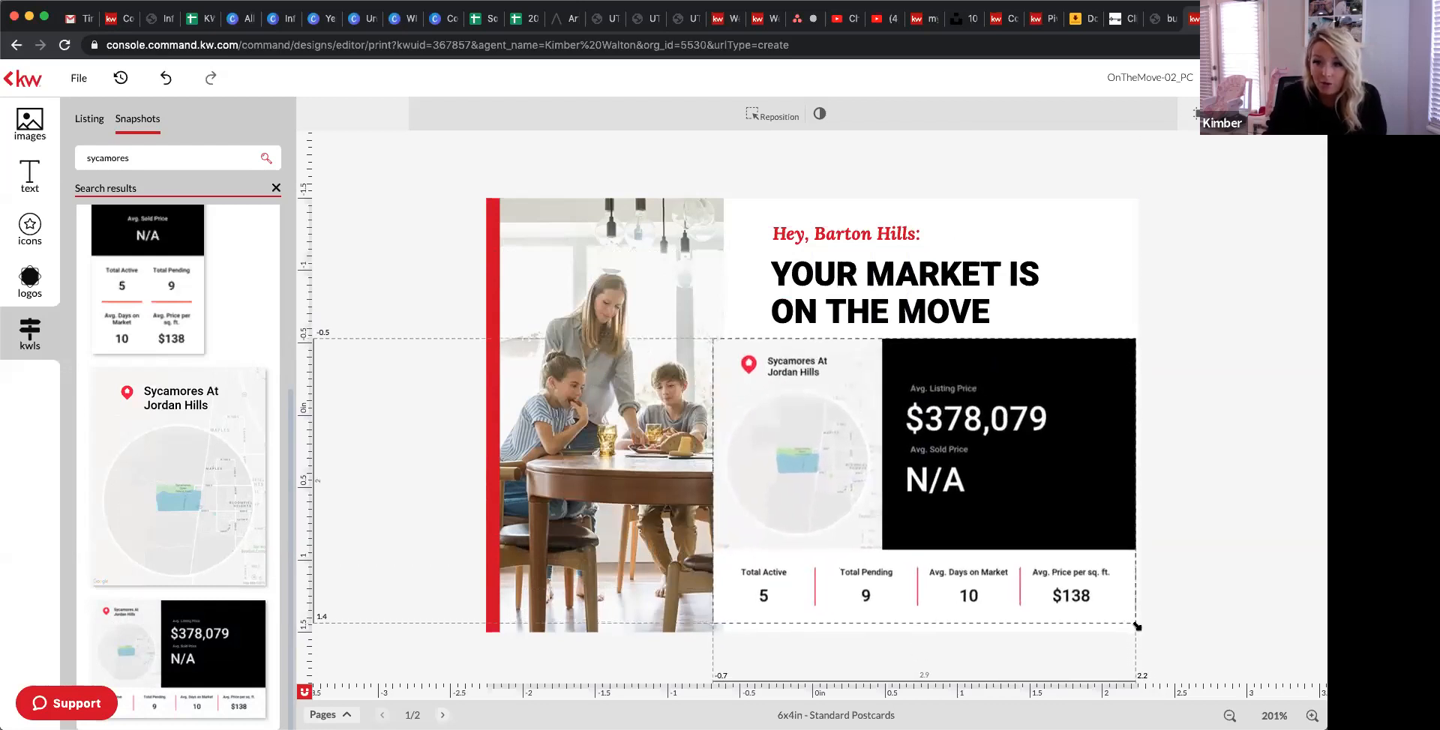
left_click_drag(1105, 560, 1101, 557)
left_click(1196, 526)
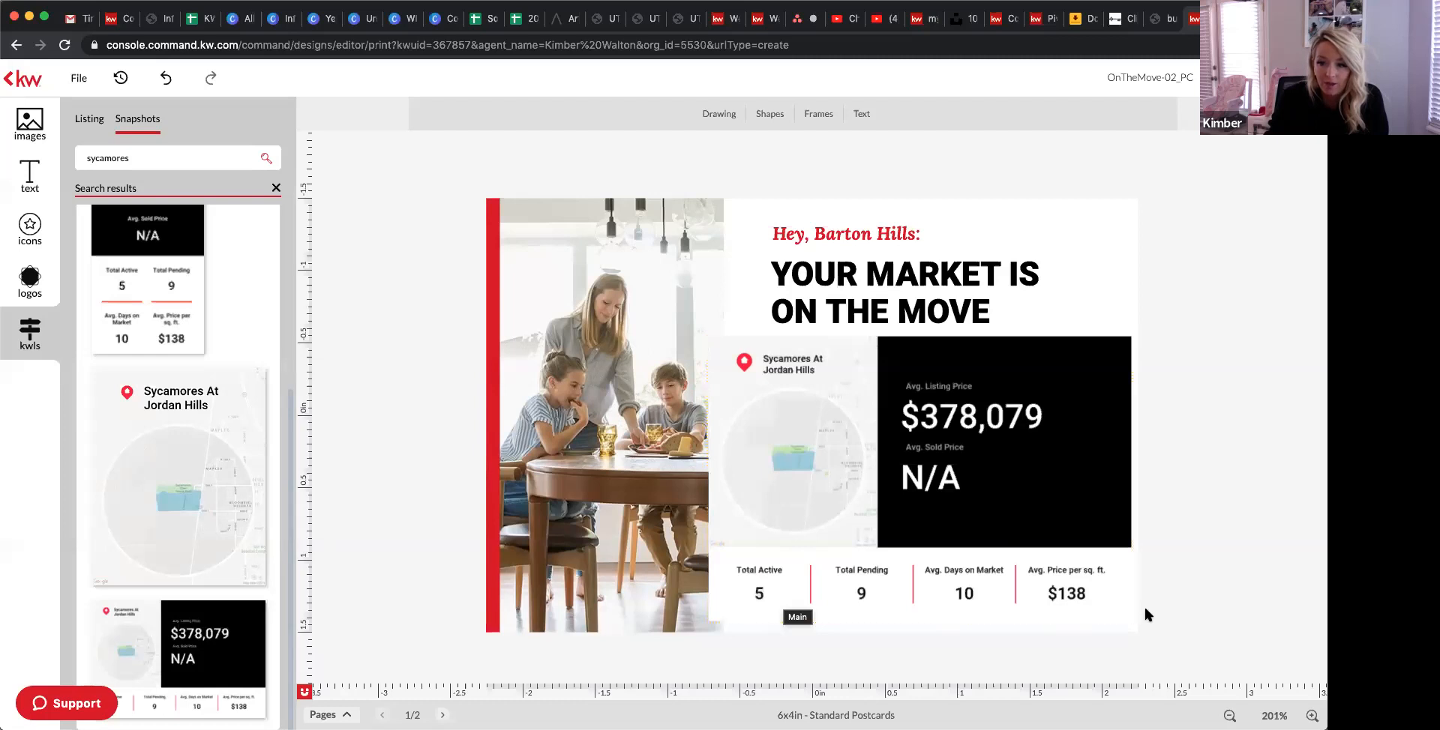
left_click(1121, 593)
left_click_drag(1135, 332, 1135, 335)
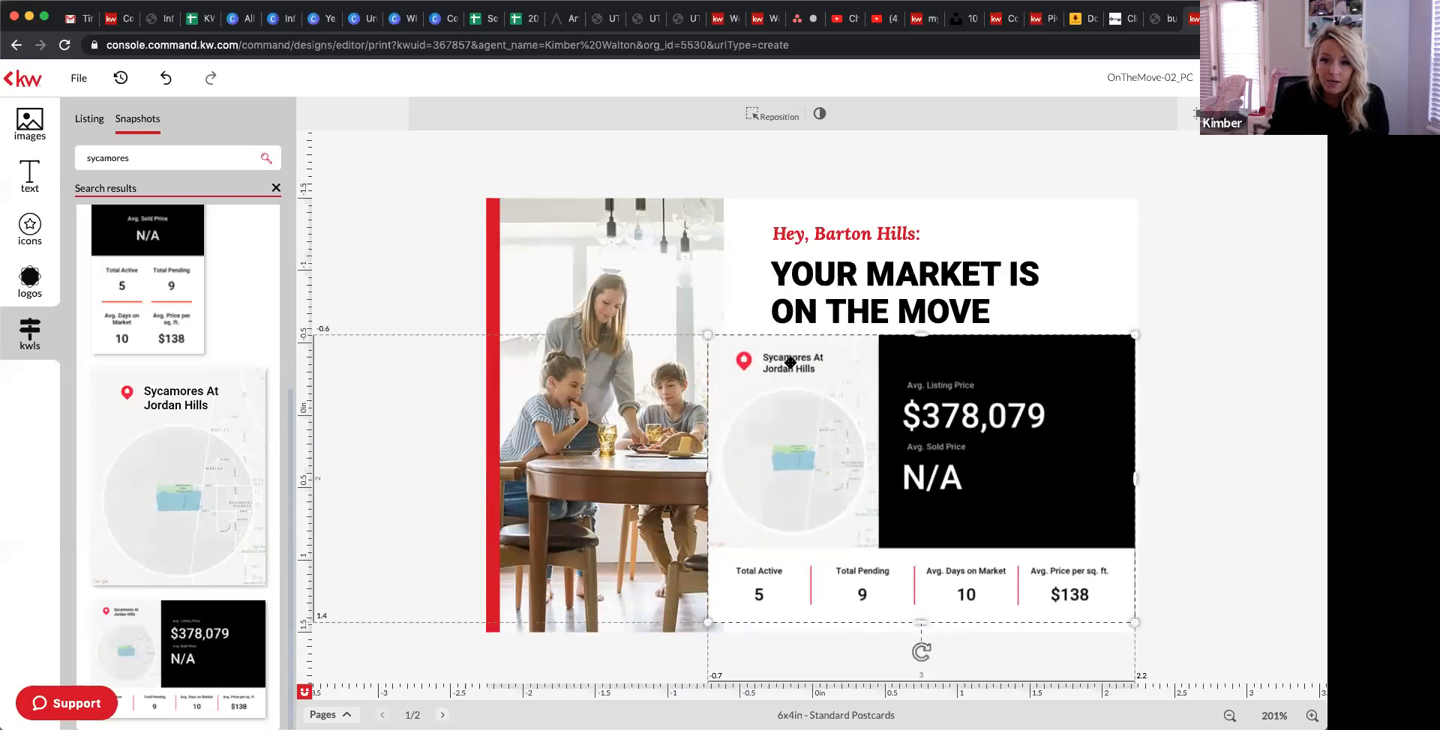
left_click(1259, 482)
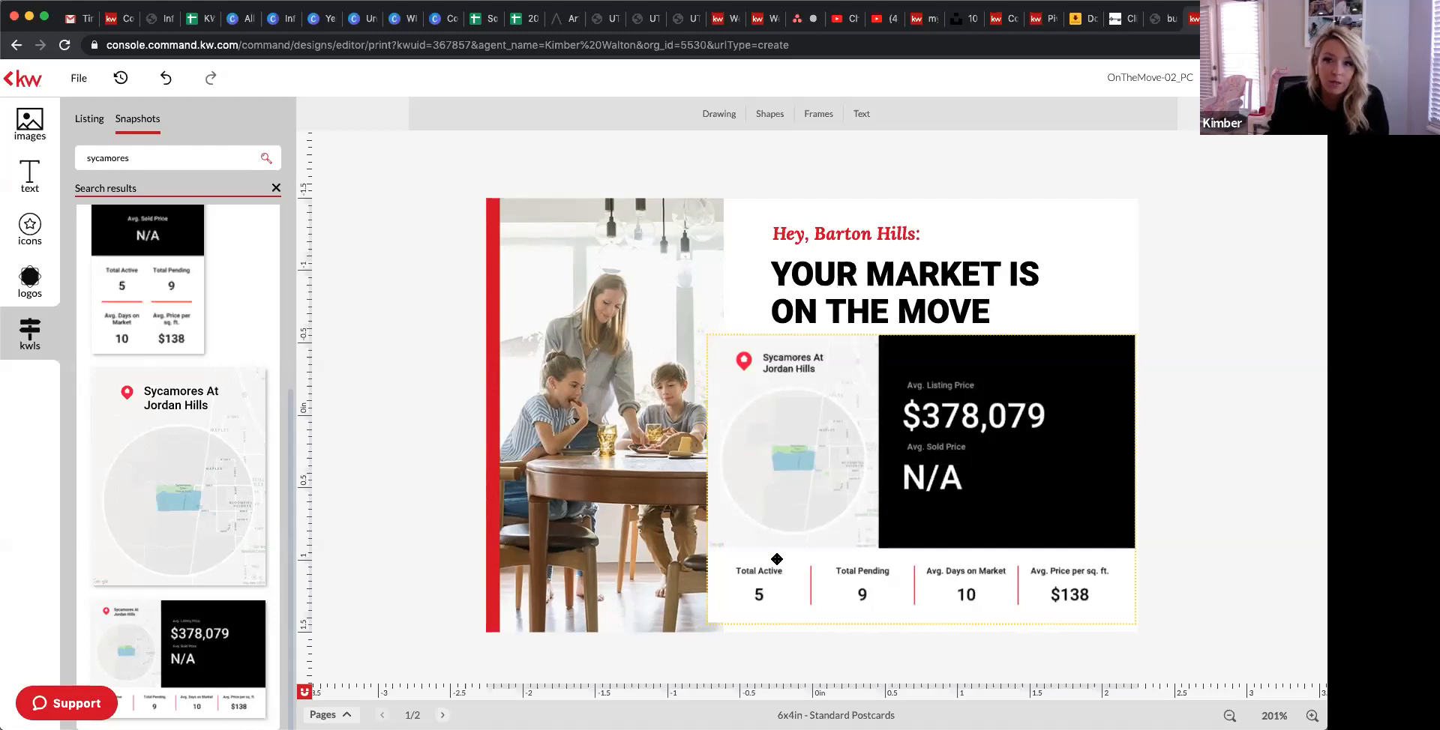
Step: Replace "Barton Hills" with "Sycamores" in the greeting above the headline and view the available fonts for it
left_click(853, 234)
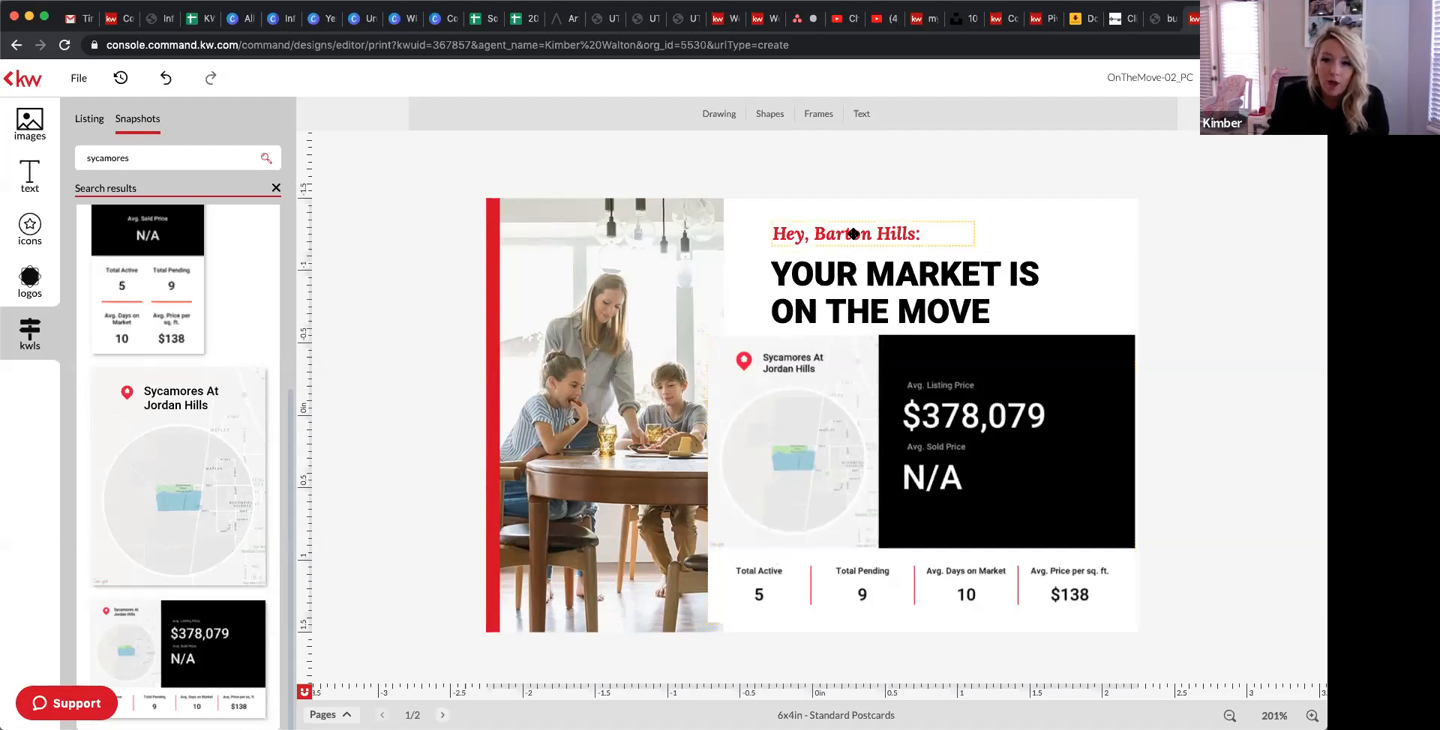
double_click(904, 231)
left_click_drag(774, 234, 814, 234)
left_click(920, 234)
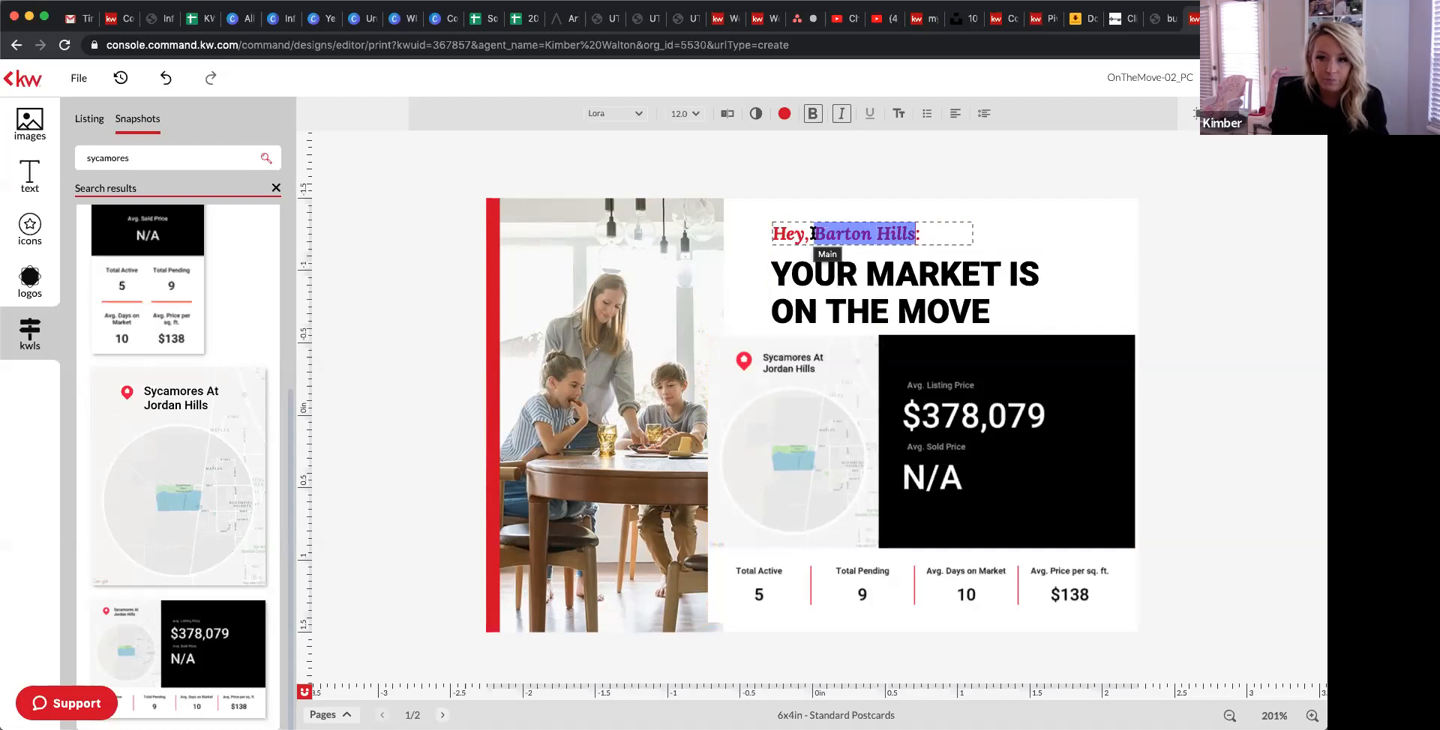
type("Sycamores")
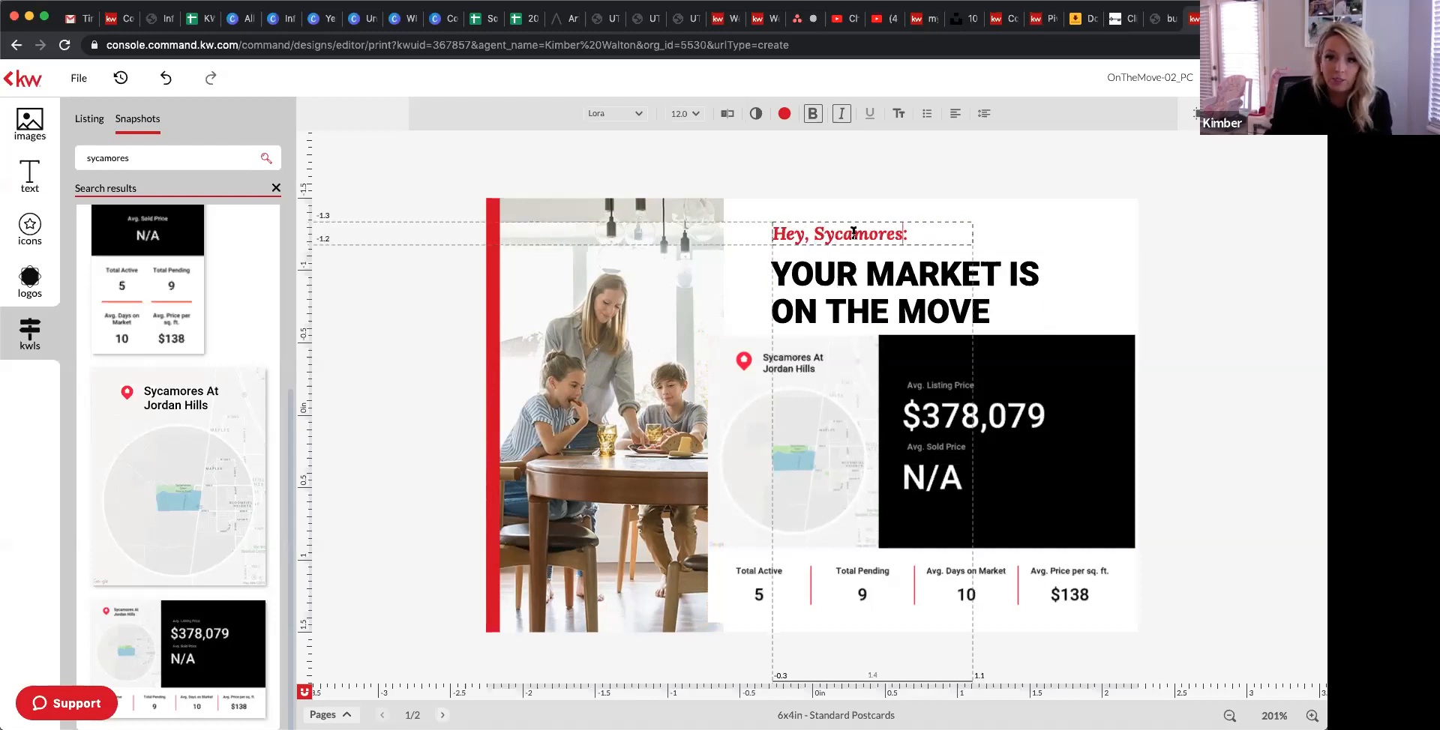
left_click(953, 252)
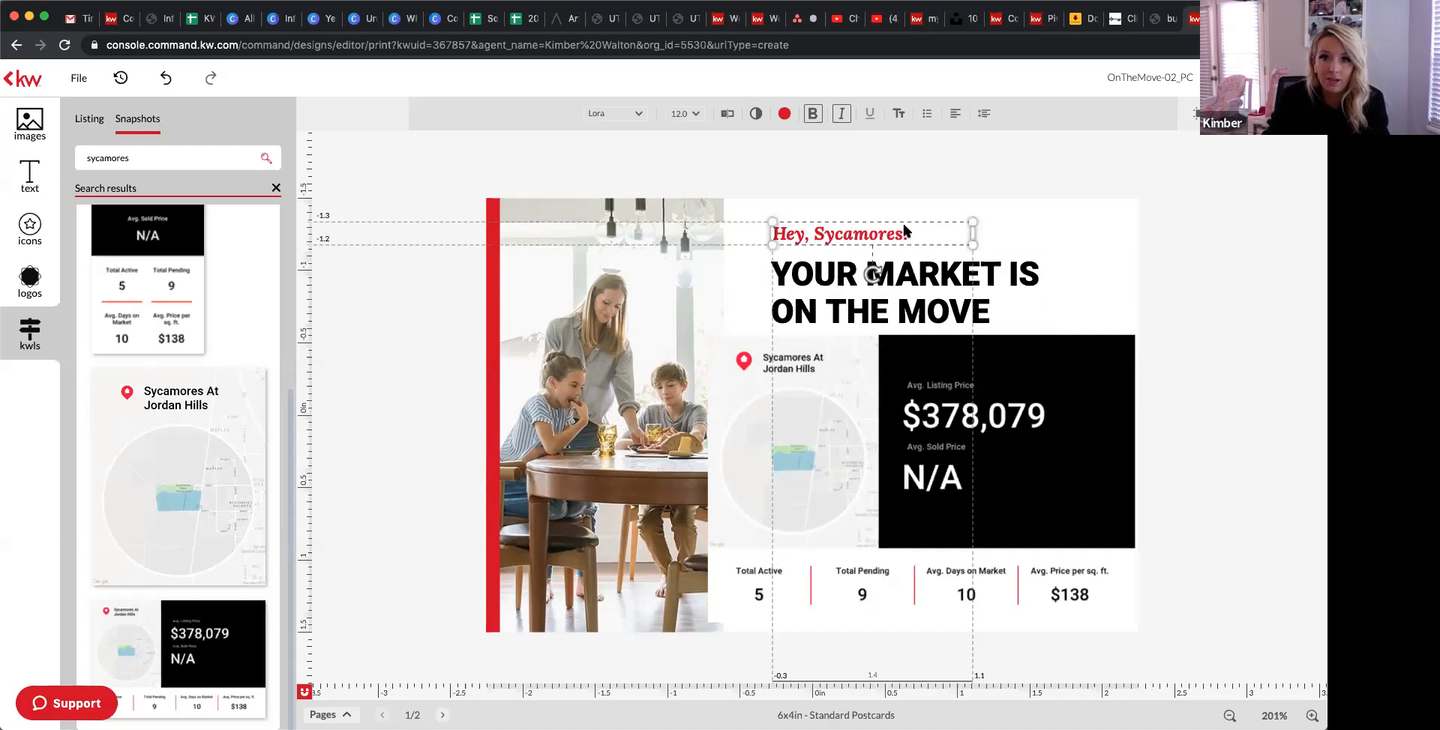
left_click(615, 114)
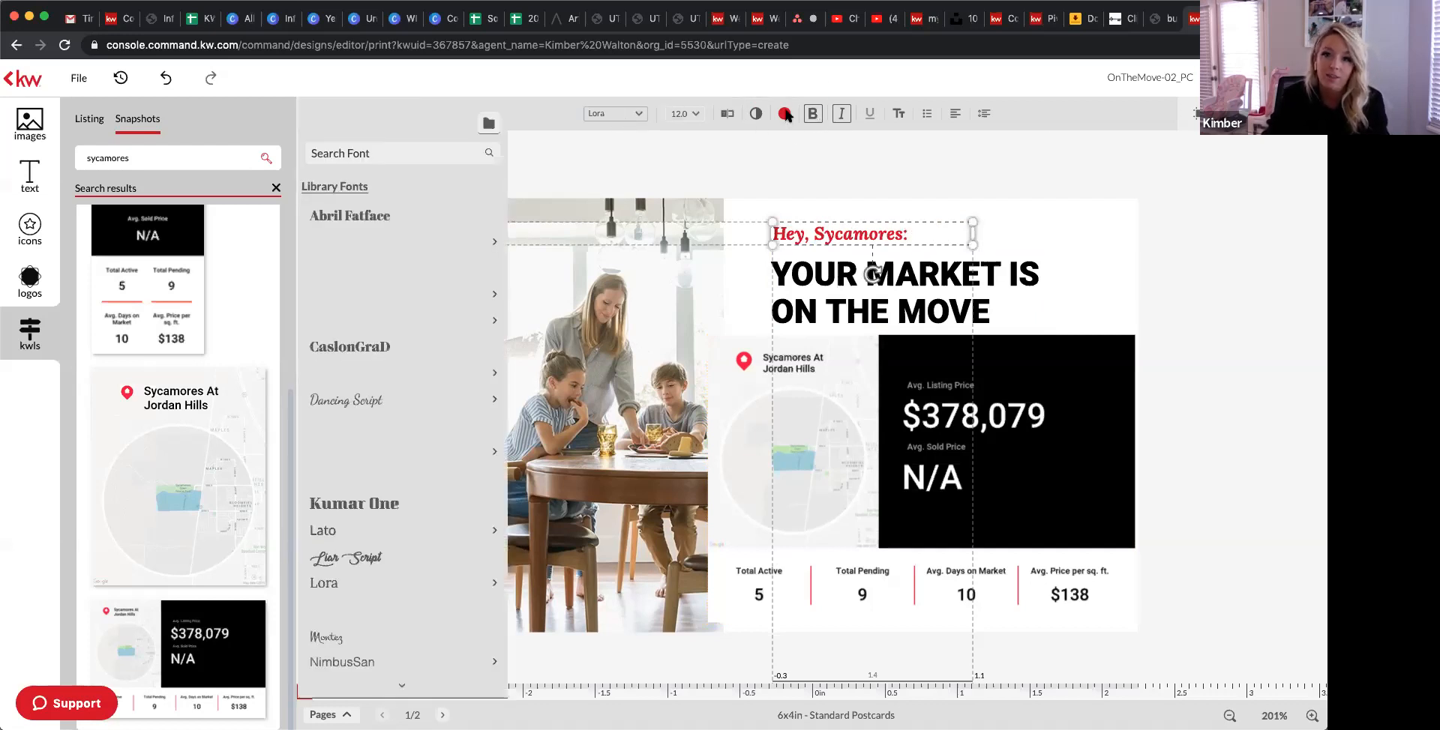
left_click(1042, 193)
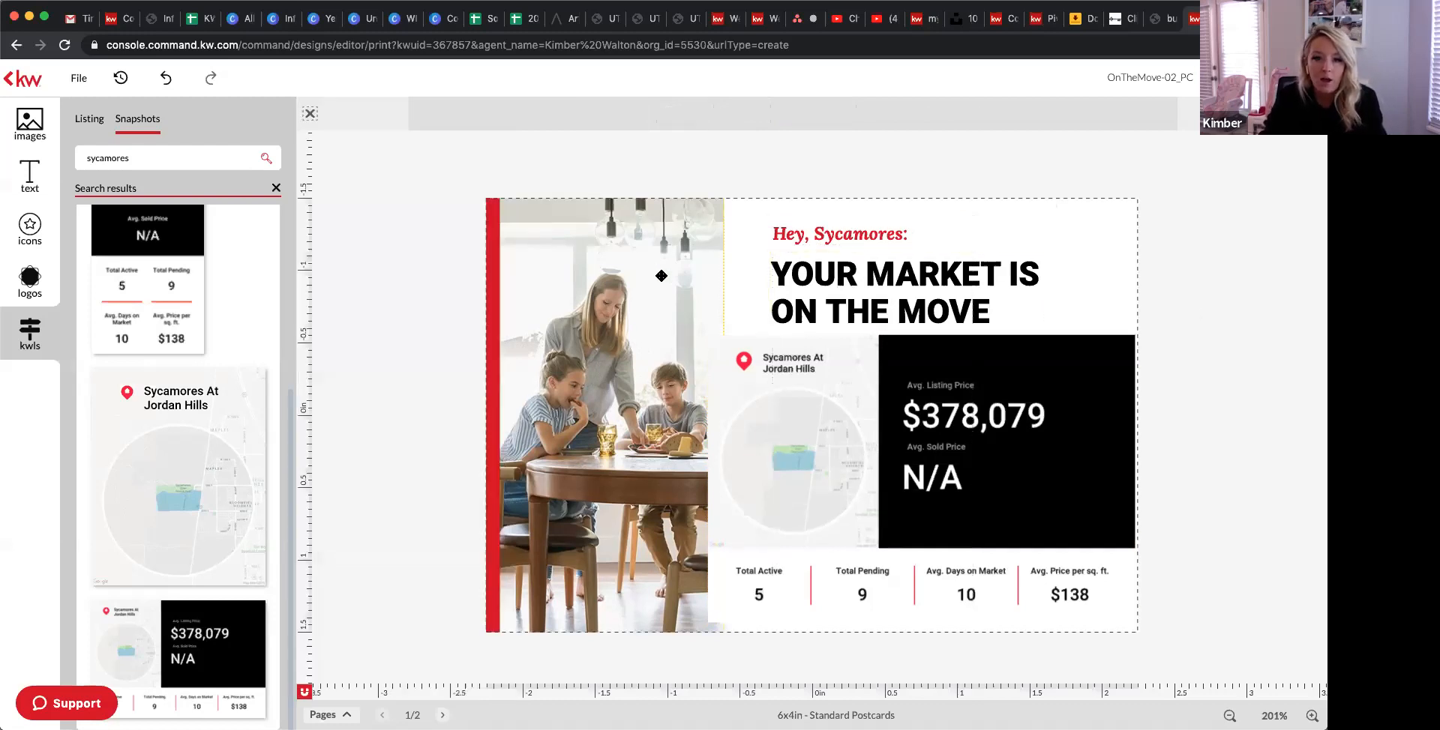
left_click(669, 397)
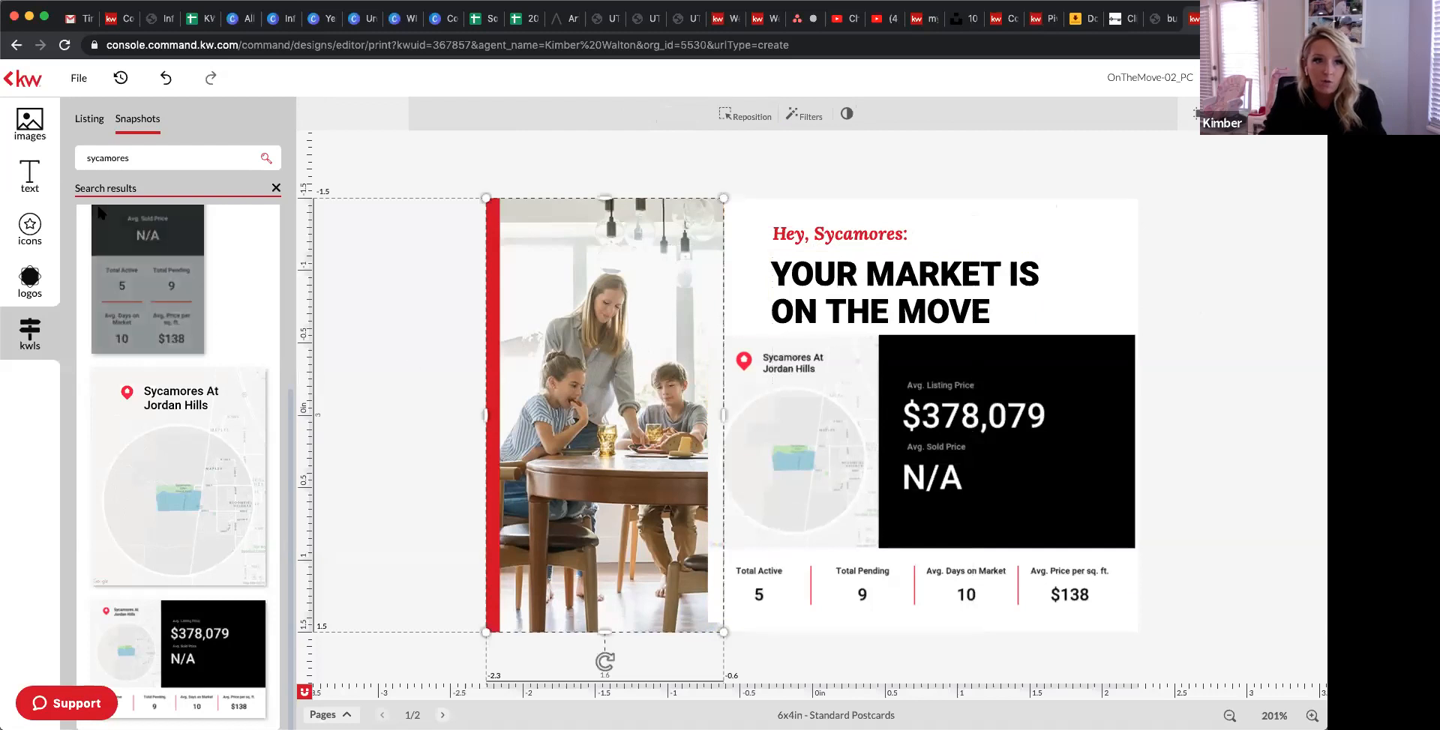
left_click(30, 122)
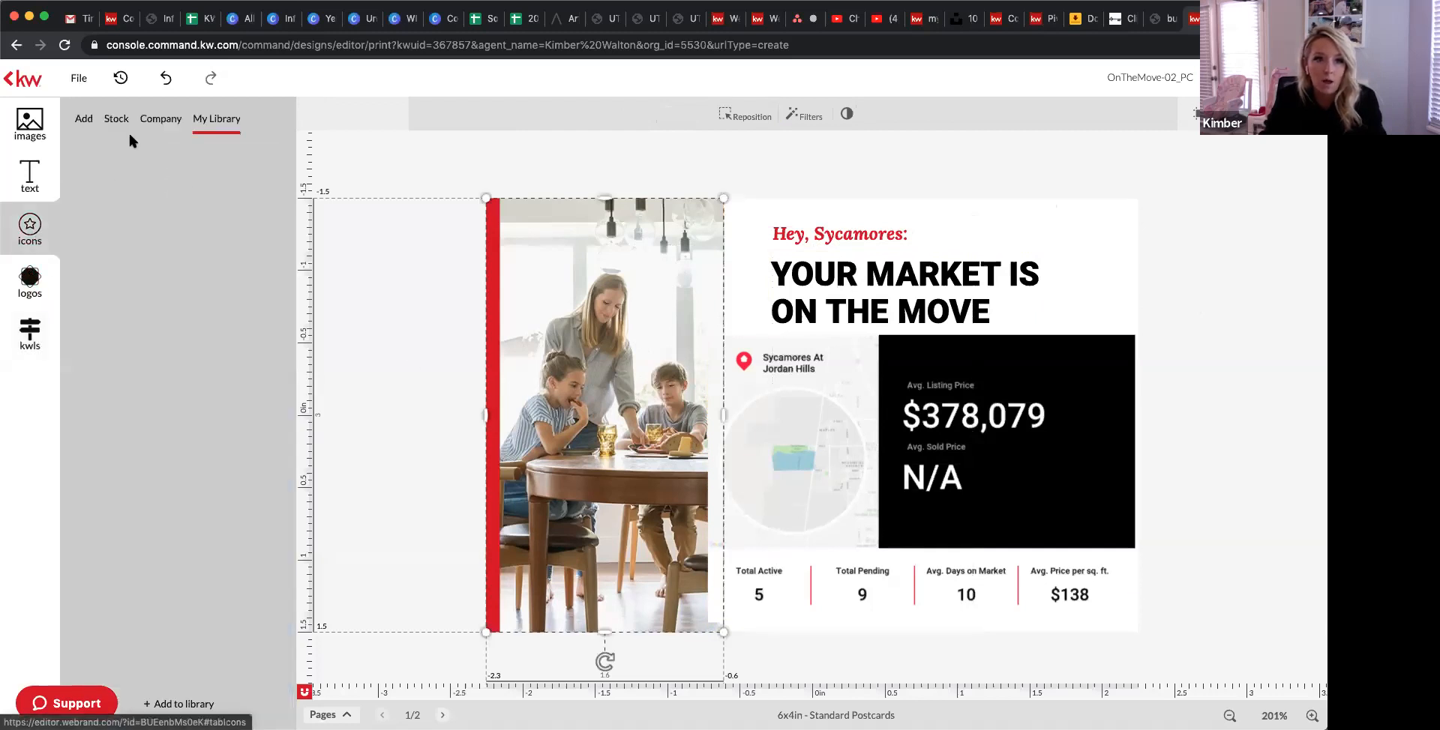
left_click(158, 120)
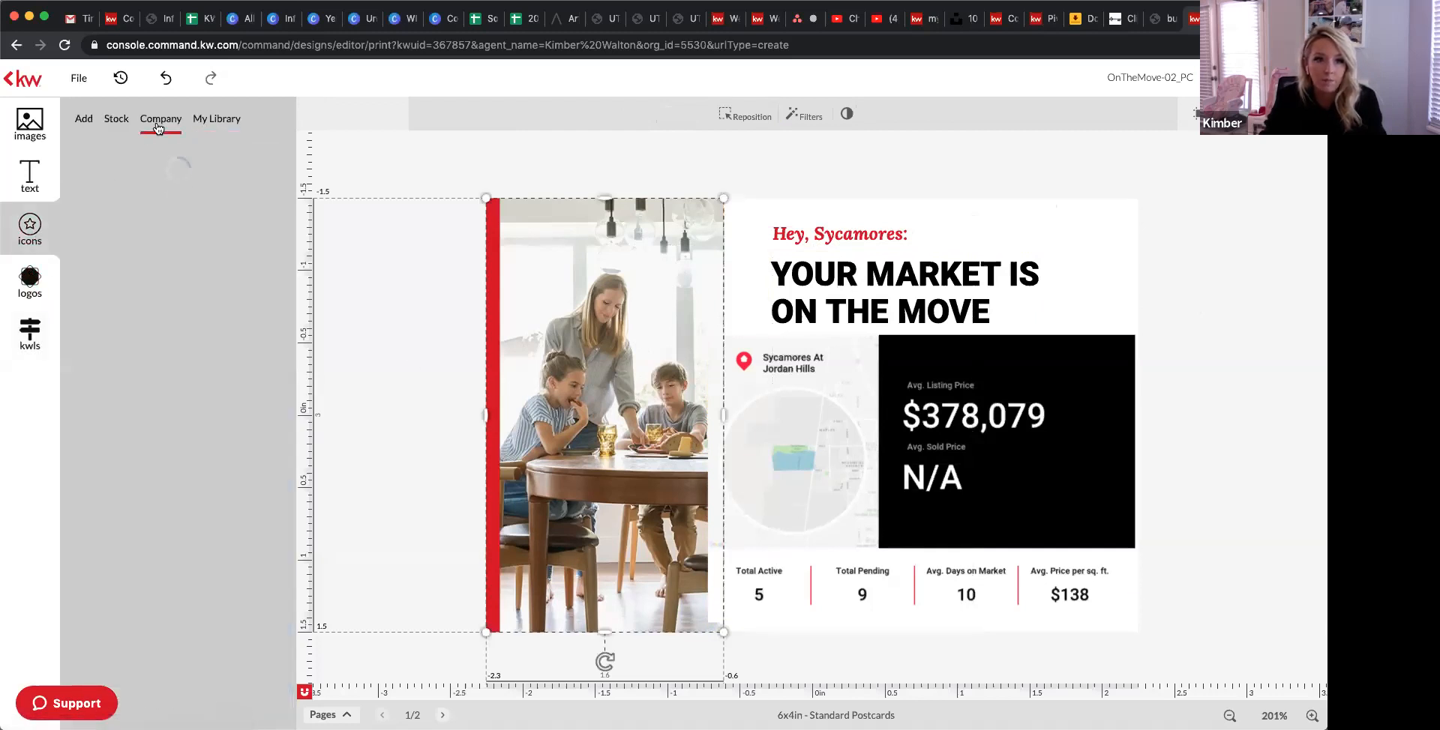
left_click(117, 120)
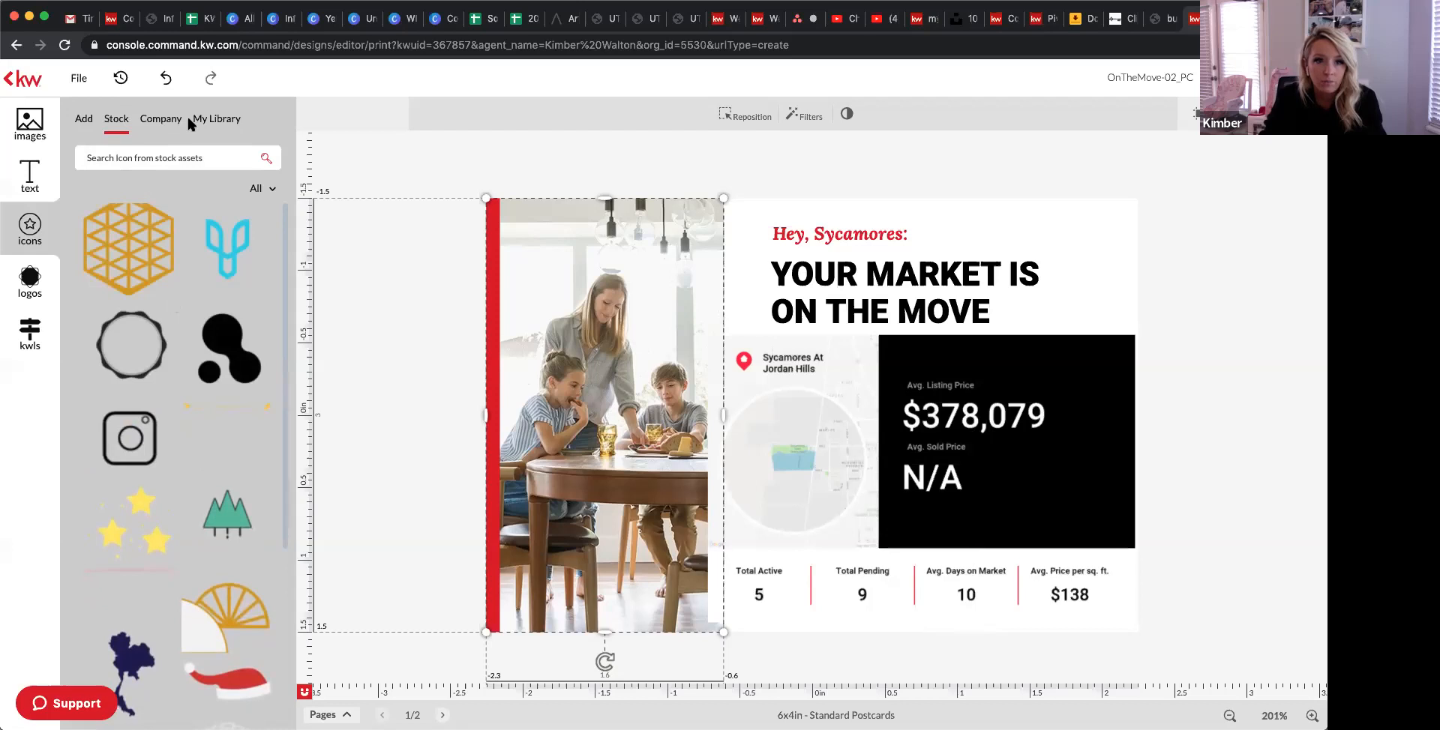
Step: Open the Lifestyle - At Home folder in the company image library
left_click(46, 131)
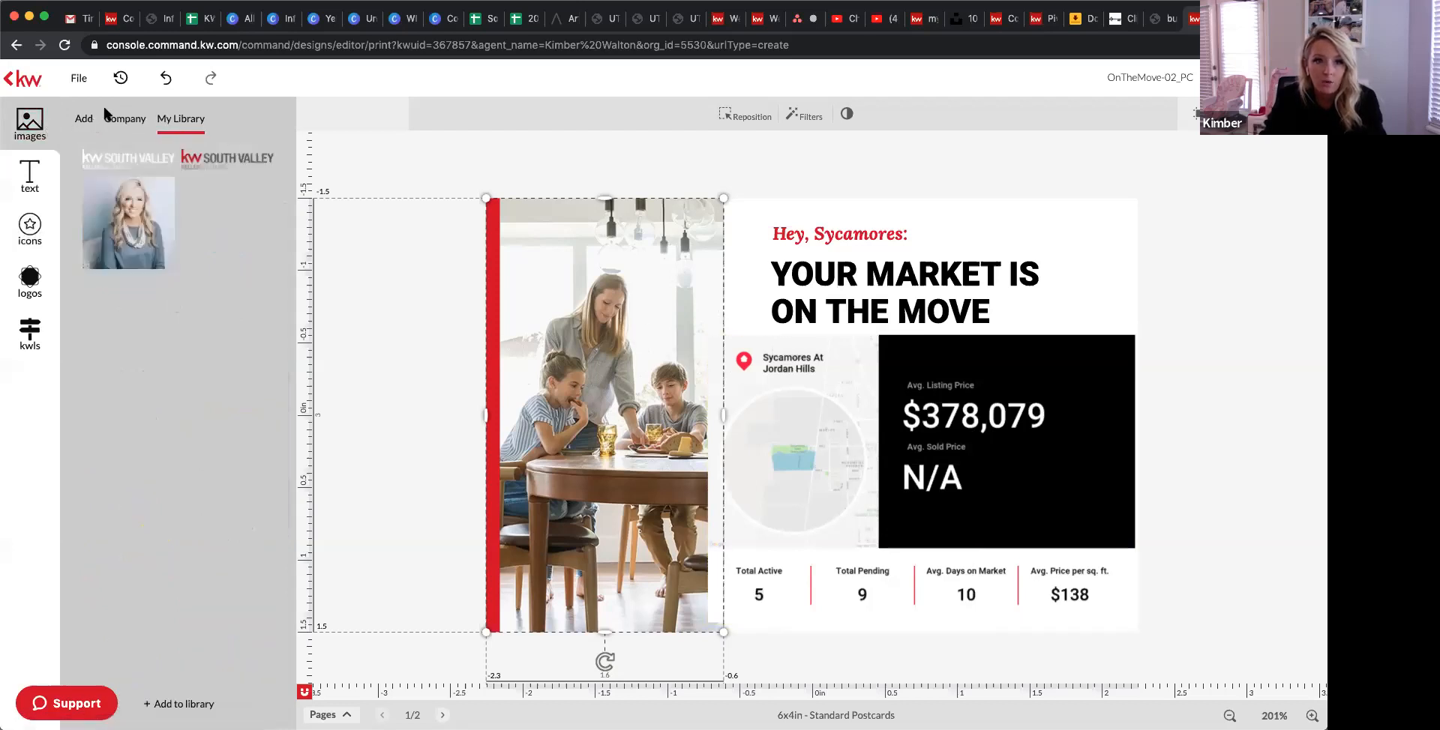
left_click(118, 120)
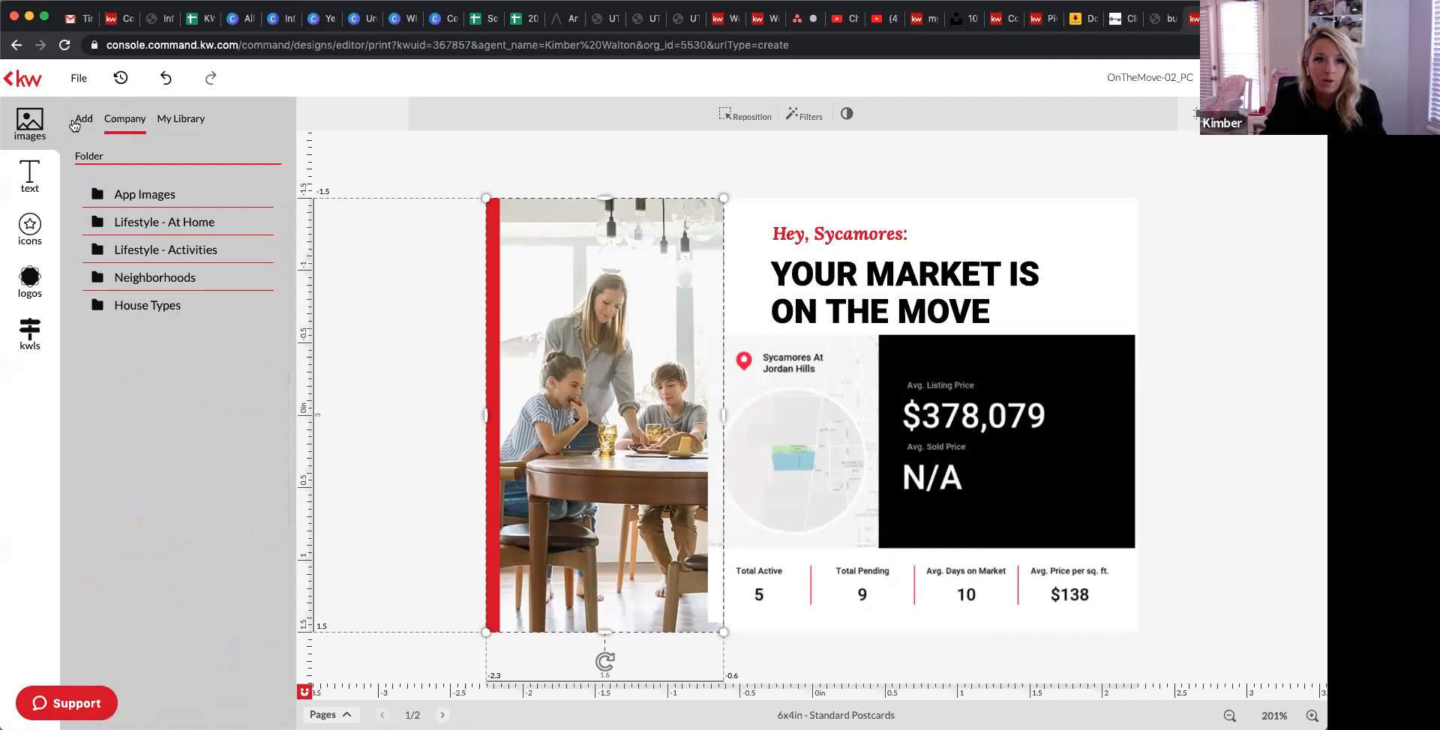
left_click(133, 225)
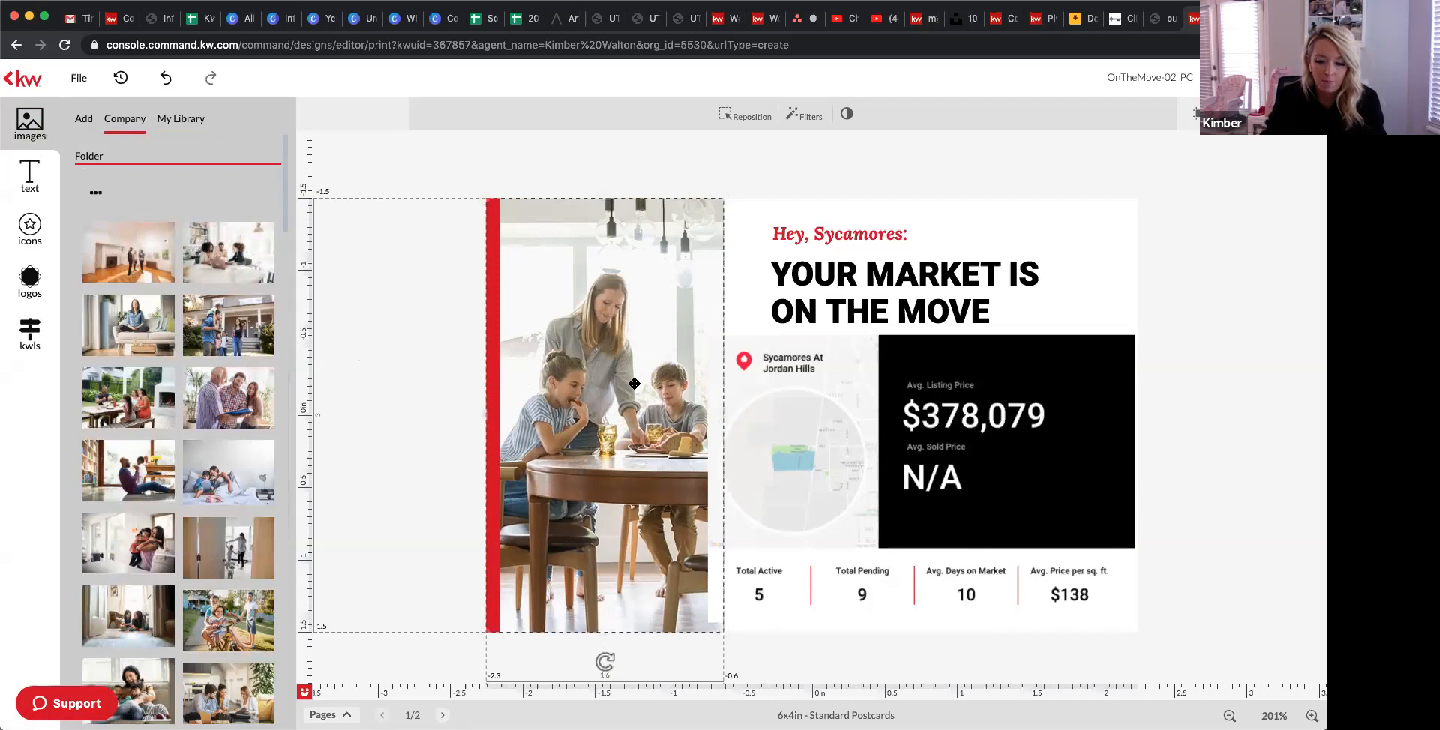
Step: Replace the family photo with the picture of a woman hugging a girl and reposition it so both fit in the frame
key("Delete")
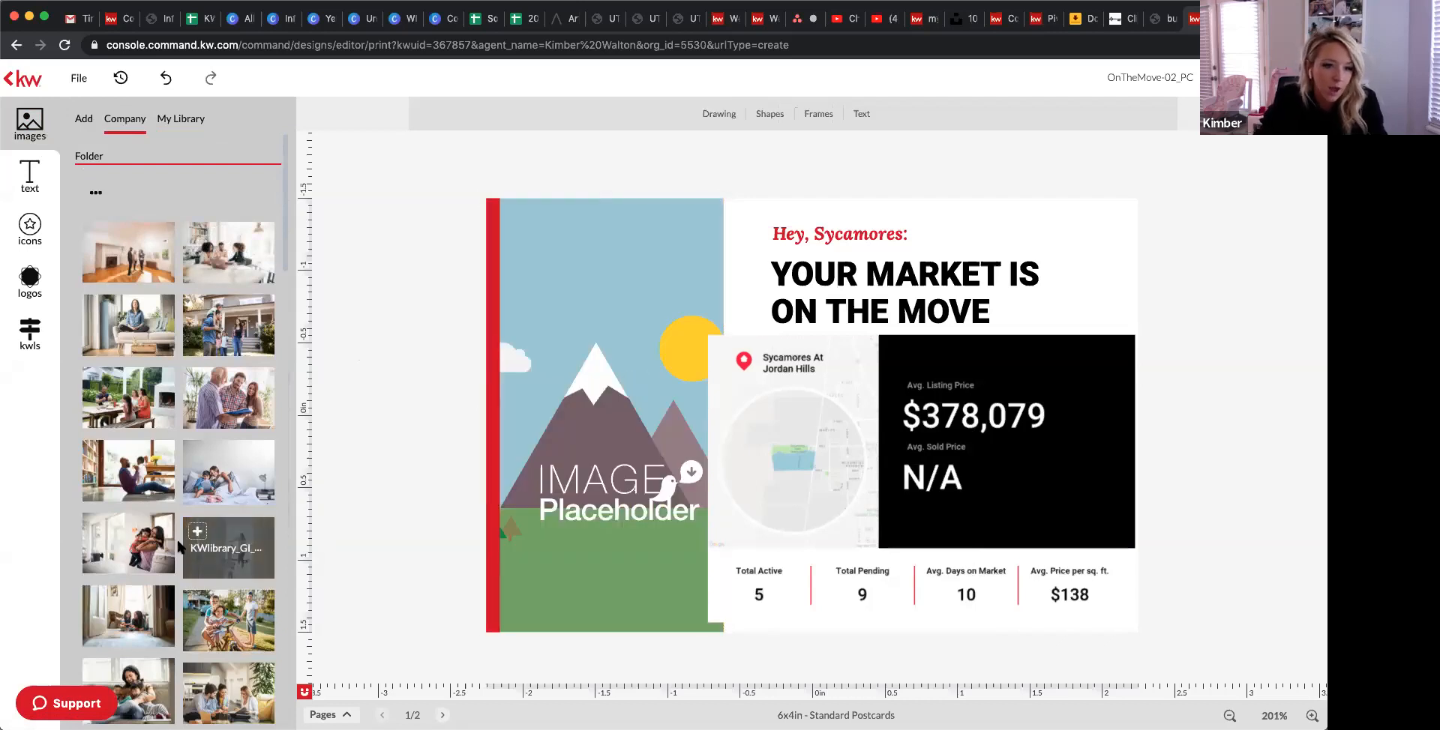
left_click_drag(150, 550, 558, 486)
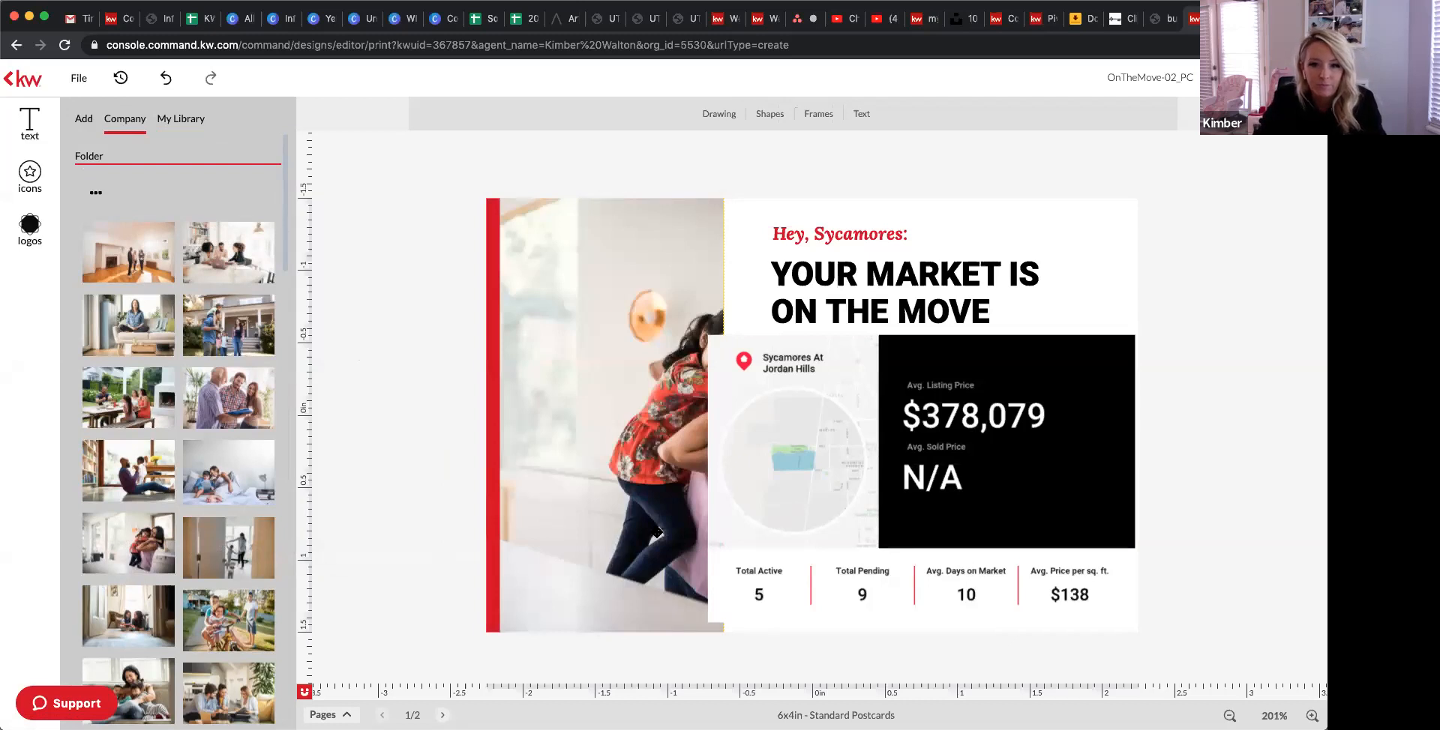
double_click(657, 533)
left_click_drag(657, 532, 511, 518)
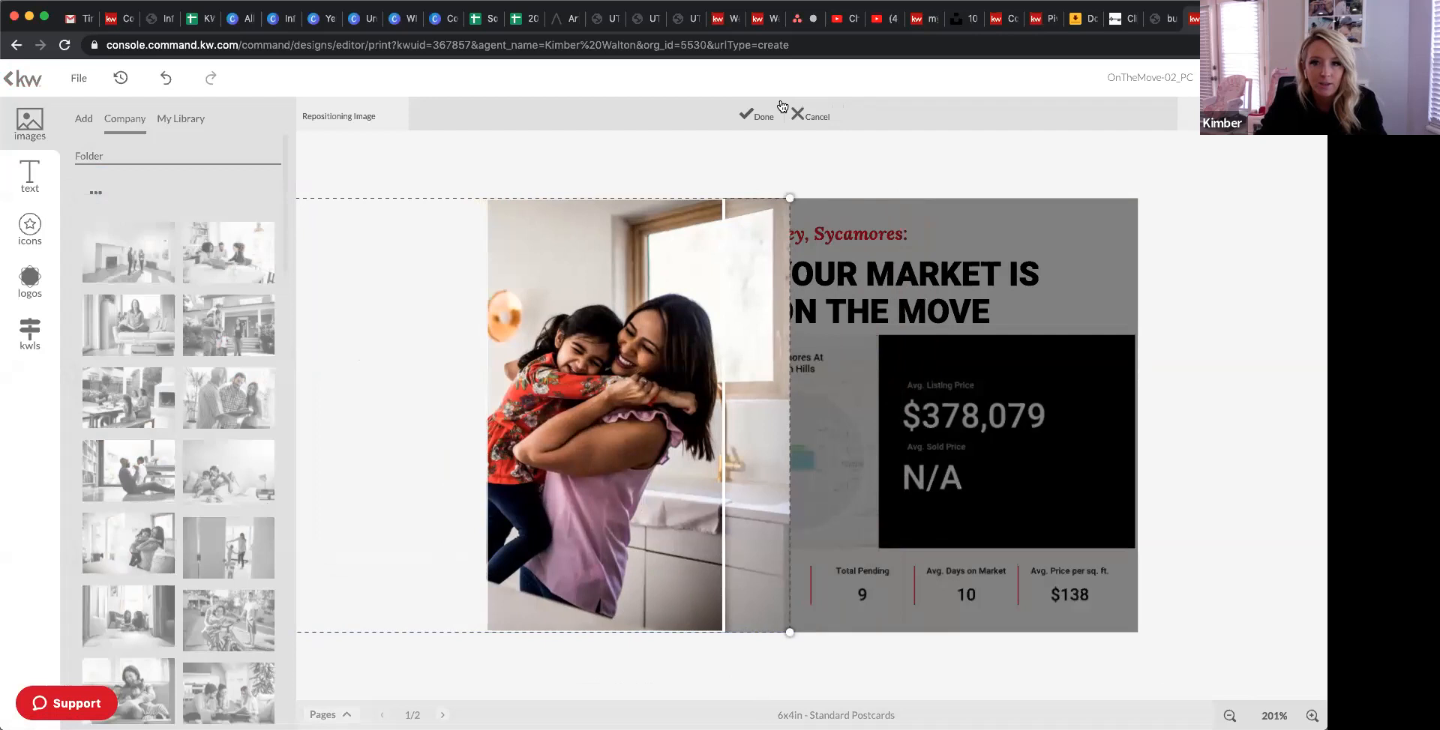
left_click(758, 117)
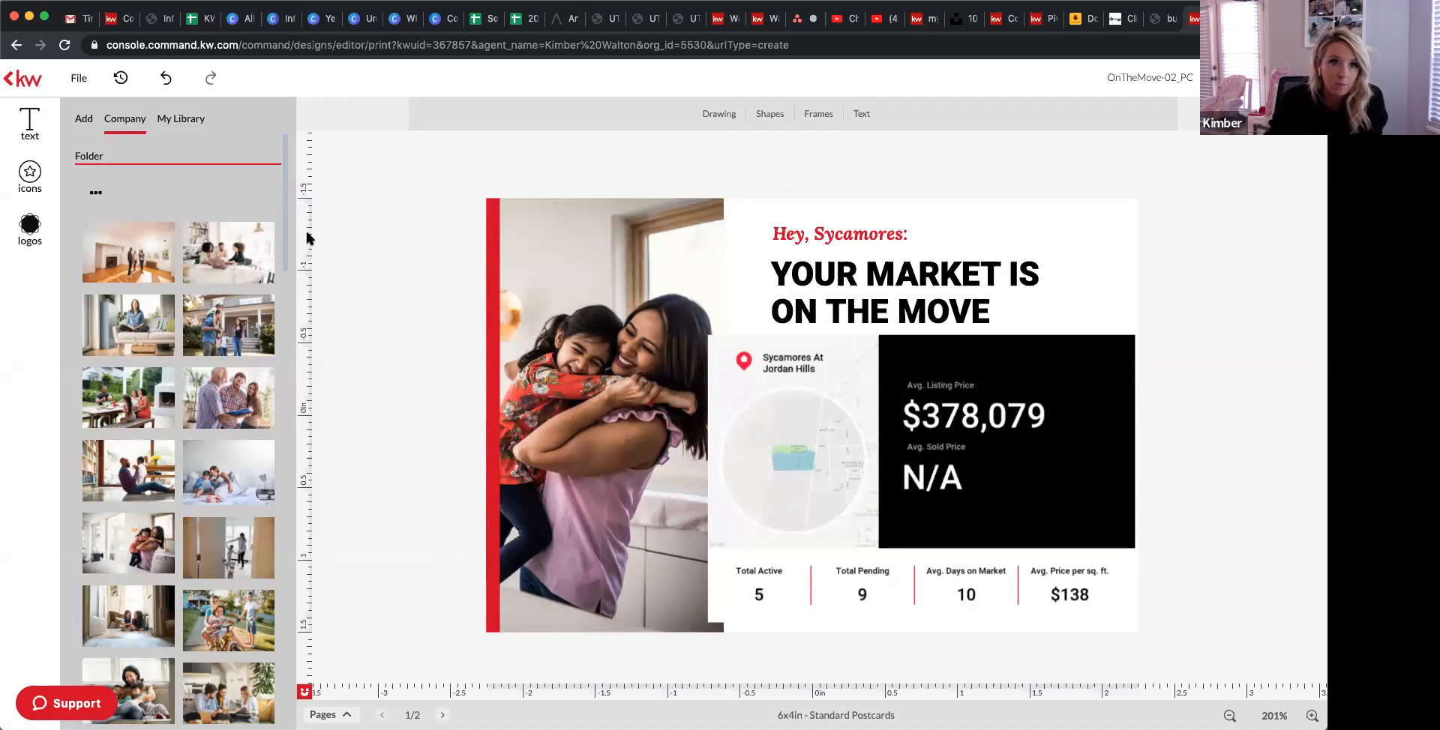
Step: Browse the remaining Lifestyle - At Home photos in the company image library
scroll(264, 362, "down", 1)
scroll(265, 362, "down", 10)
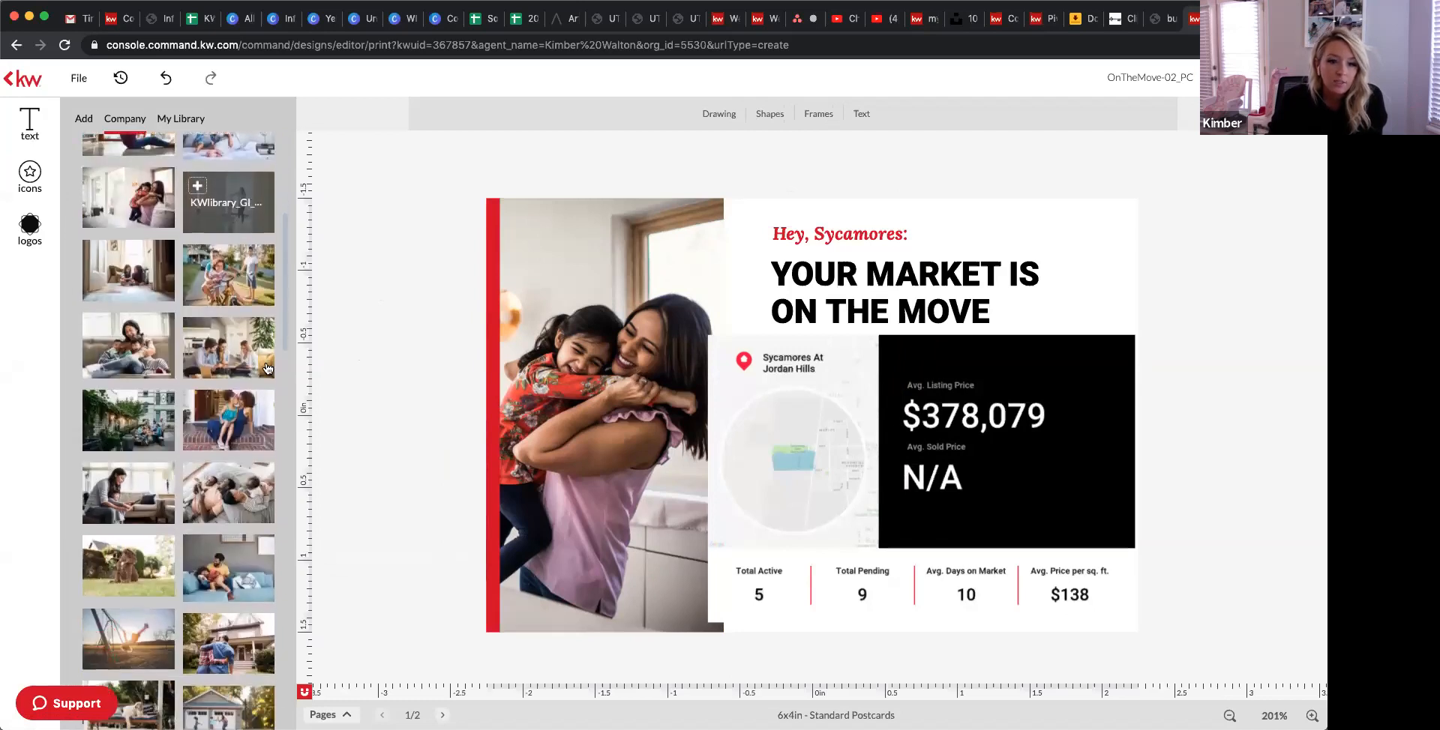
scroll(266, 368, "down", 10)
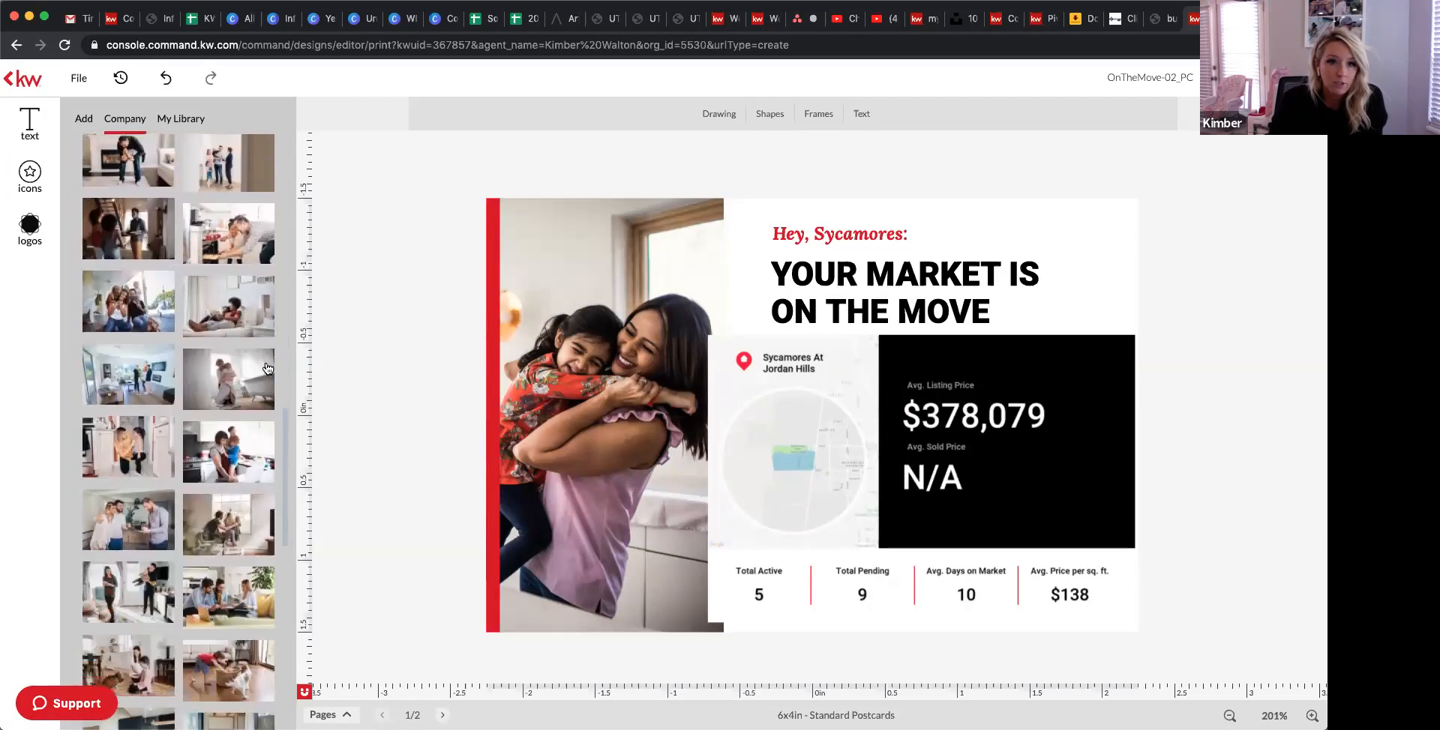
scroll(266, 368, "down", 5)
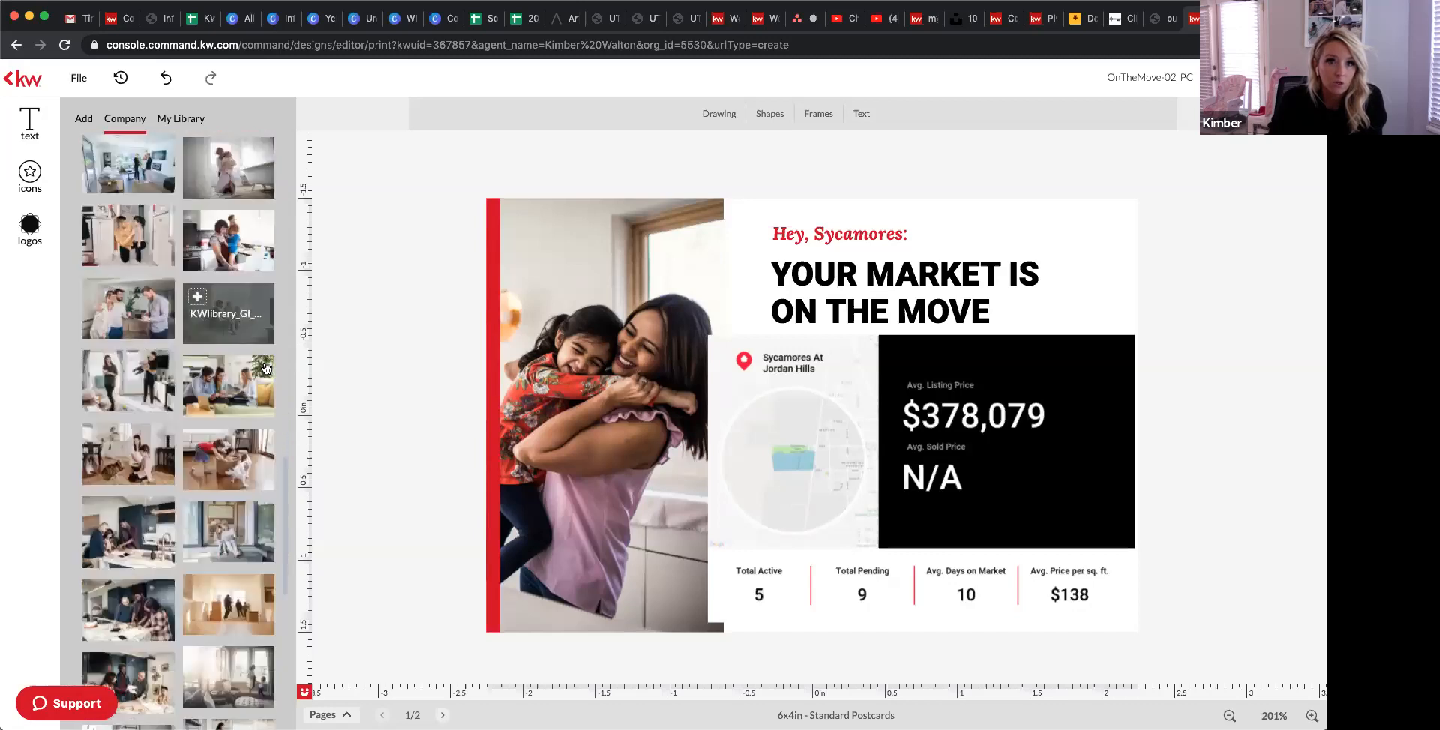
Step: Replace the mother-and-daughter photo with the picture of three people at a kitchen counter and reposition it so all three fit in the frame
left_click(663, 417)
key("Delete")
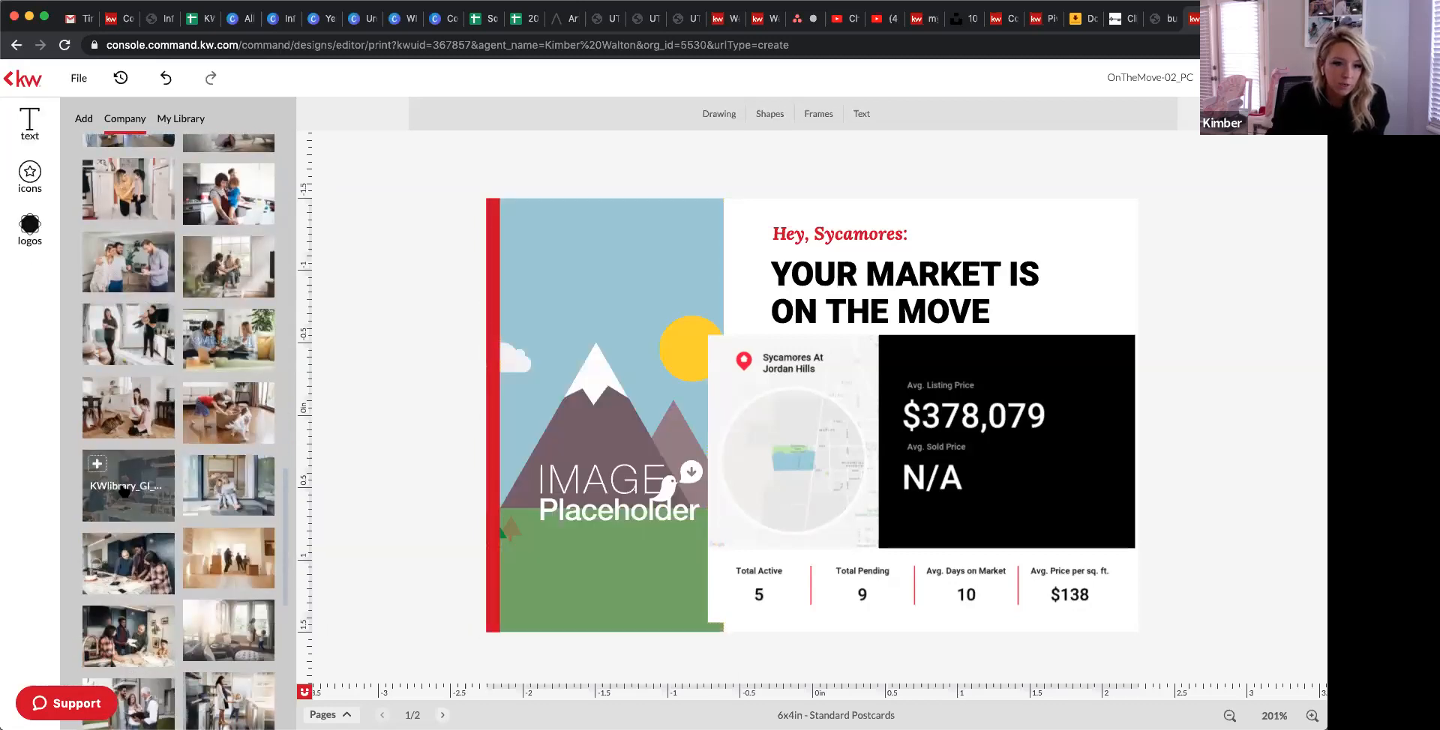
left_click_drag(115, 477, 530, 466)
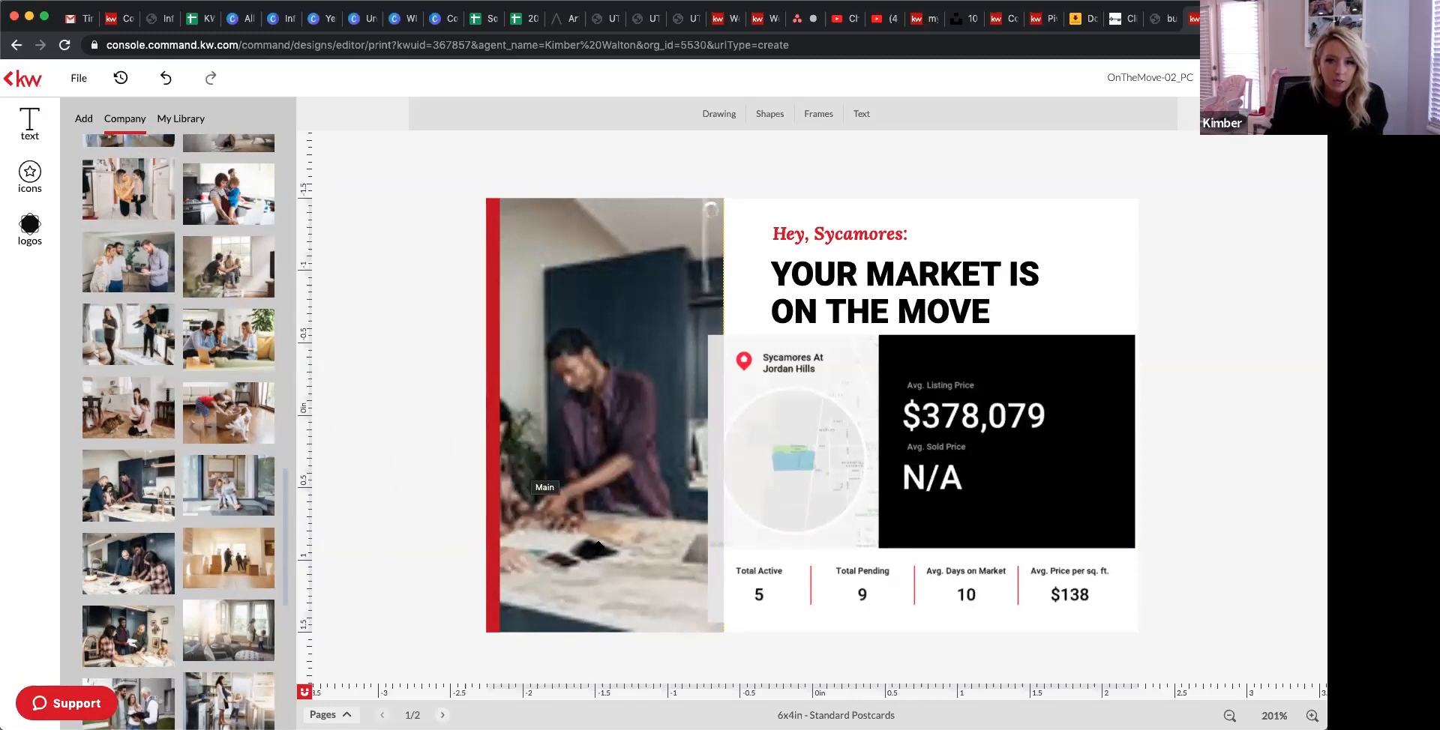
left_click(638, 439)
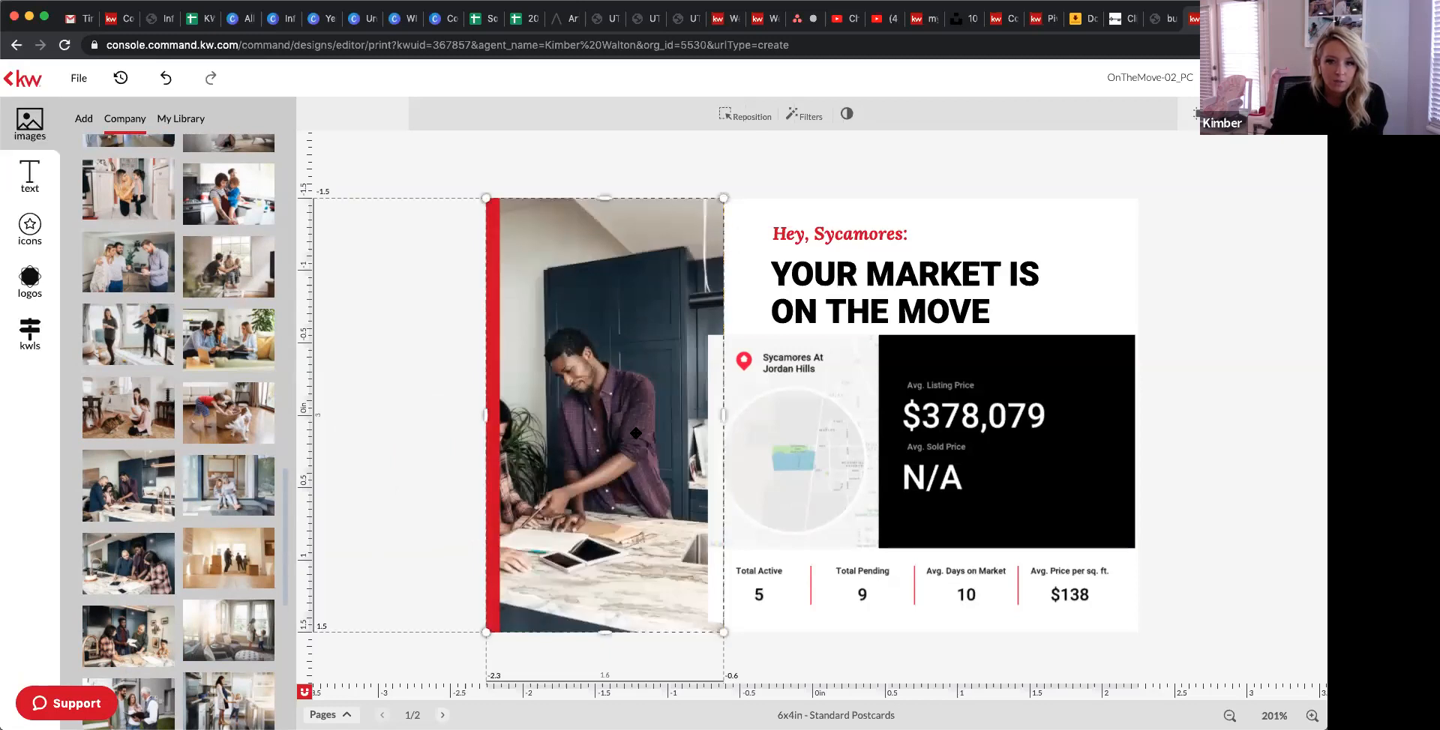
double_click(629, 464)
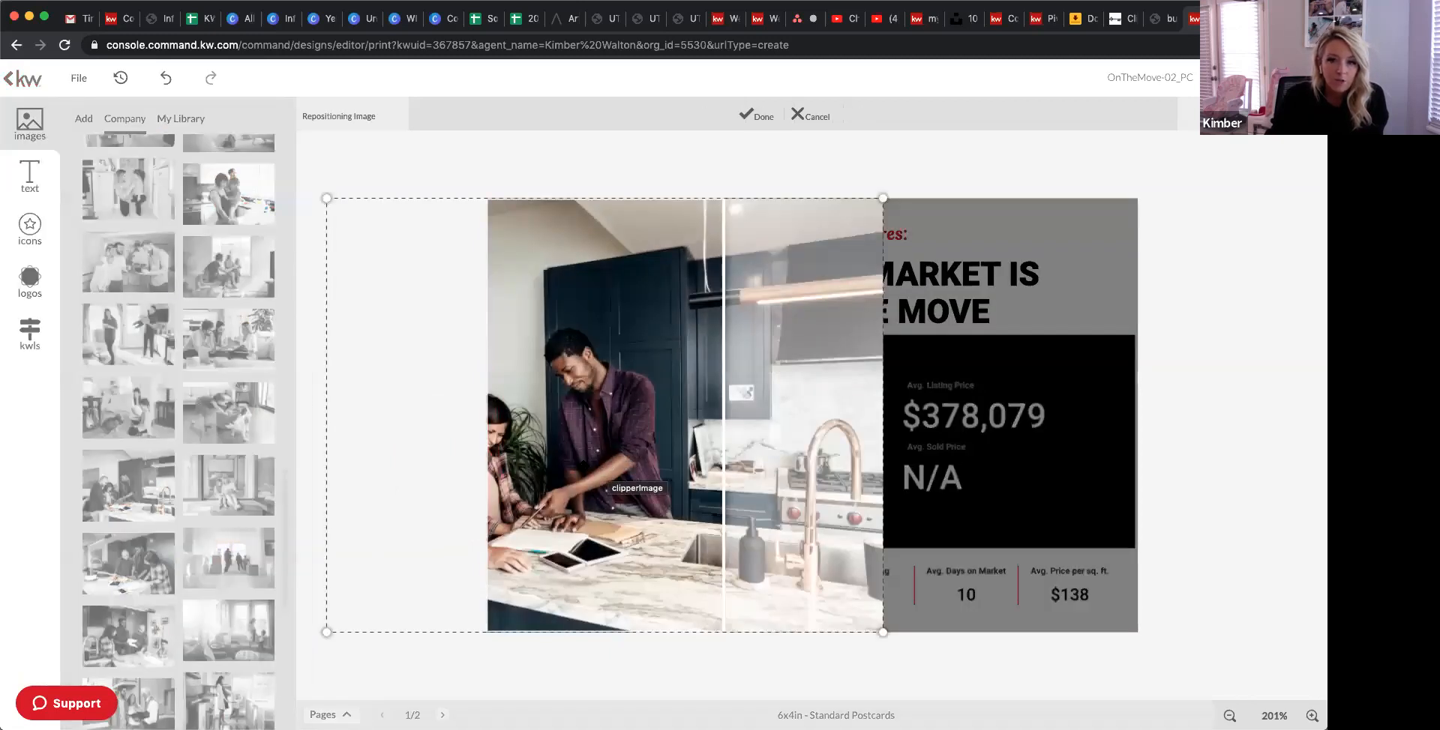
mouse_move(608, 468)
left_mouse_down()
mouse_move(677, 466)
mouse_move(473, 451)
mouse_move(663, 456)
mouse_move(474, 455)
mouse_move(587, 455)
left_mouse_up()
left_click(746, 114)
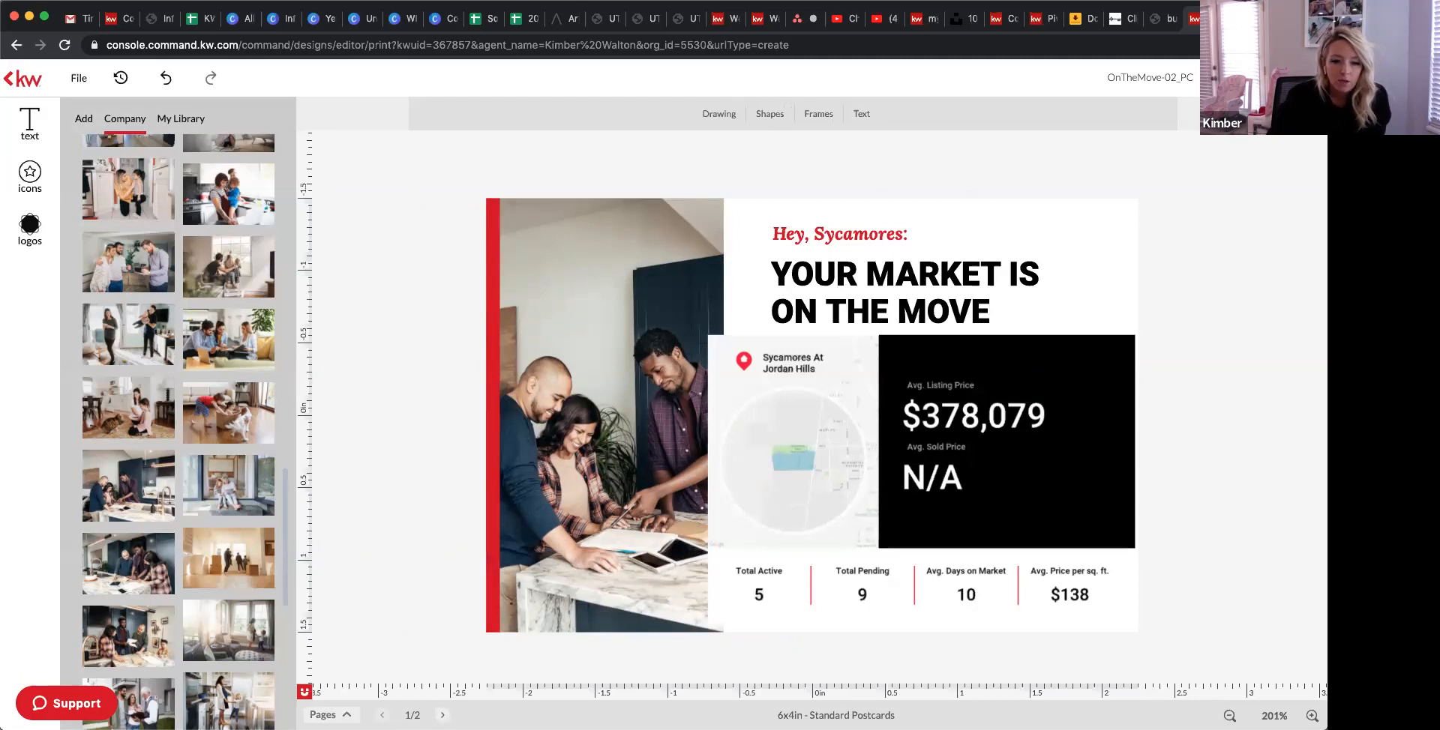
Step: Examine the agent contact details, logo and neighborhood text on the postcard's page 2 and return to page 1
left_click(330, 714)
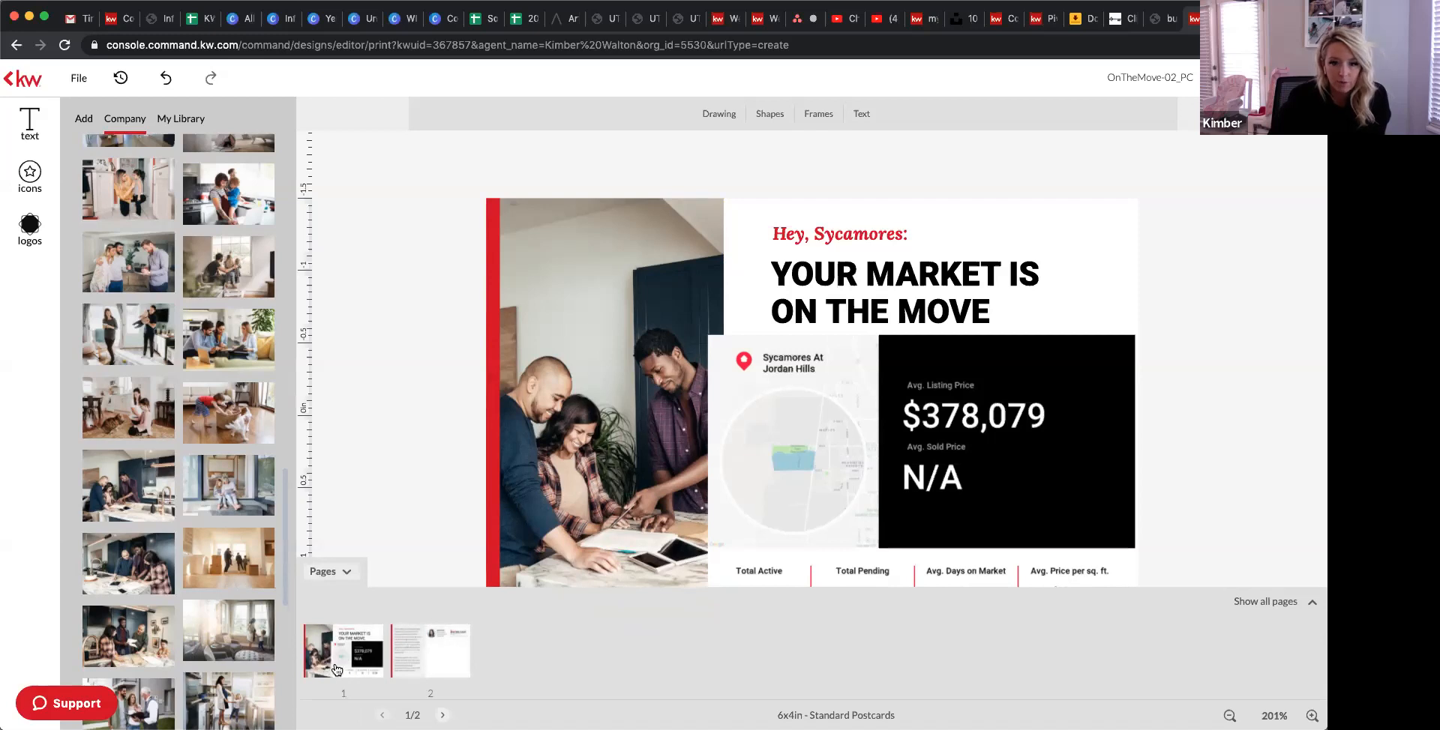
left_click(445, 659)
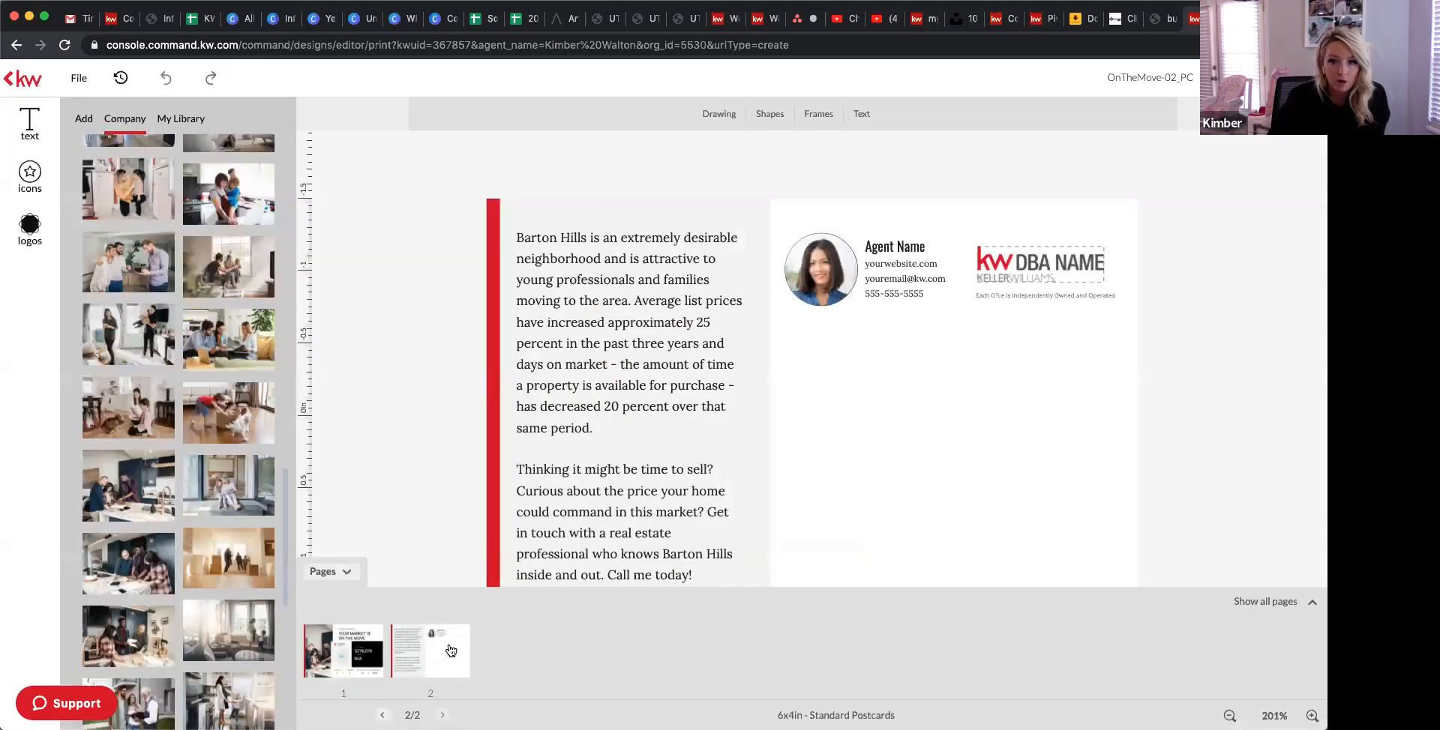
left_click(346, 573)
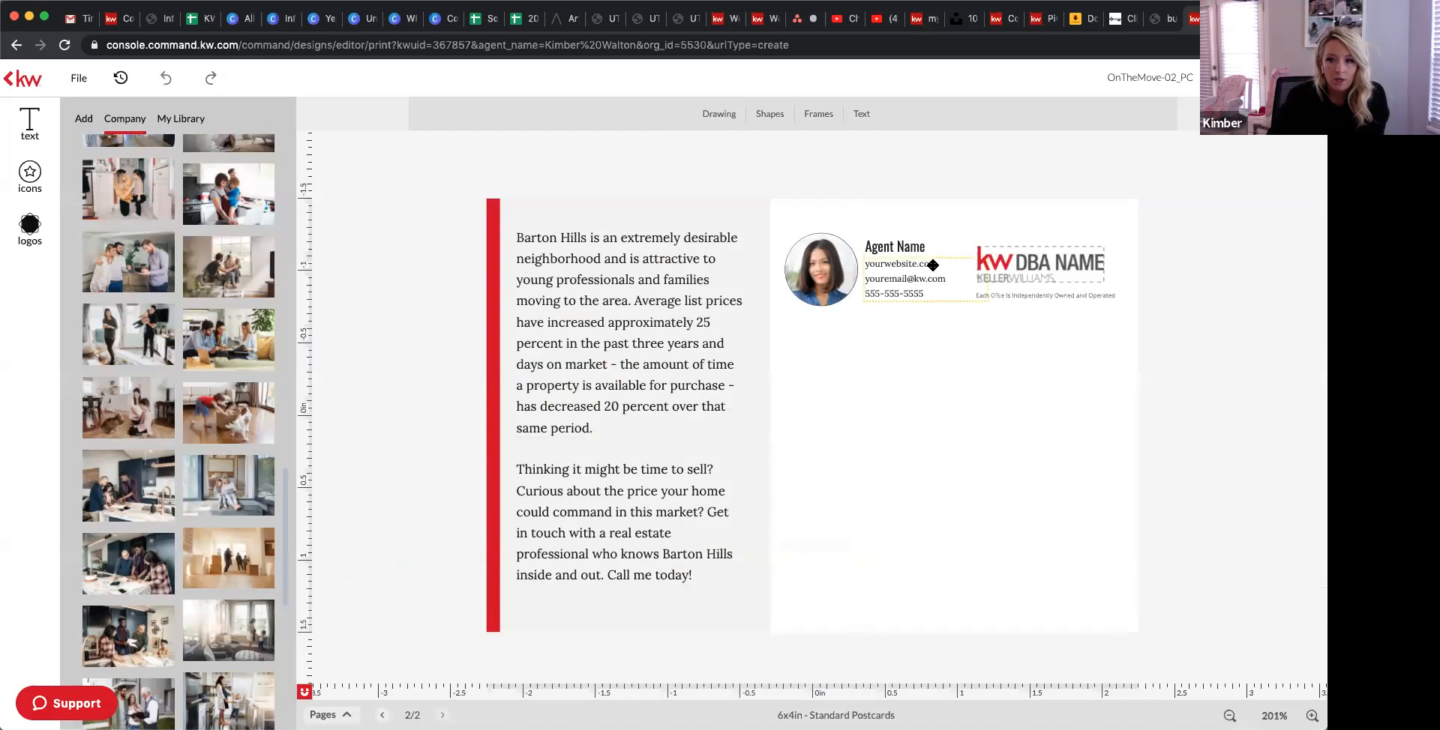
left_click(1025, 265)
left_click(912, 300)
left_click(829, 265)
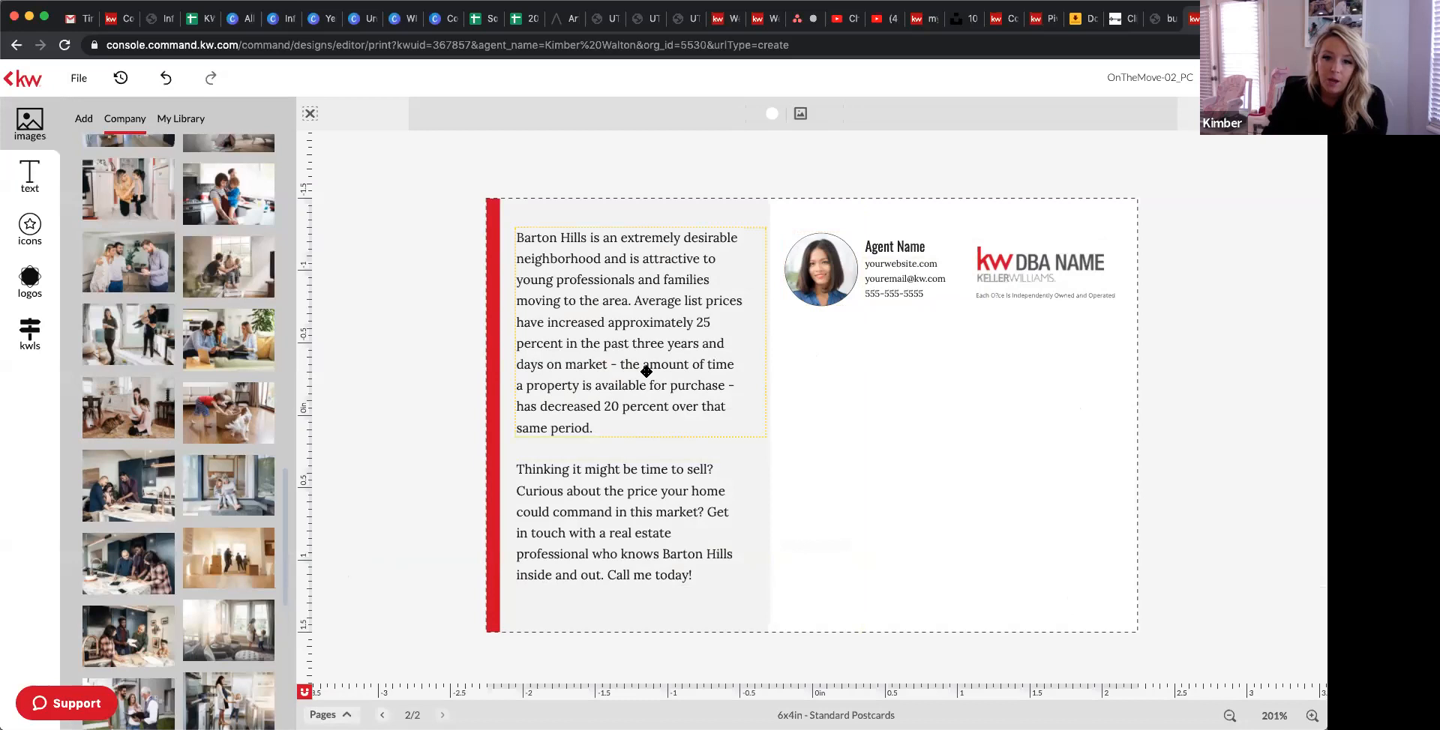
left_click(575, 429)
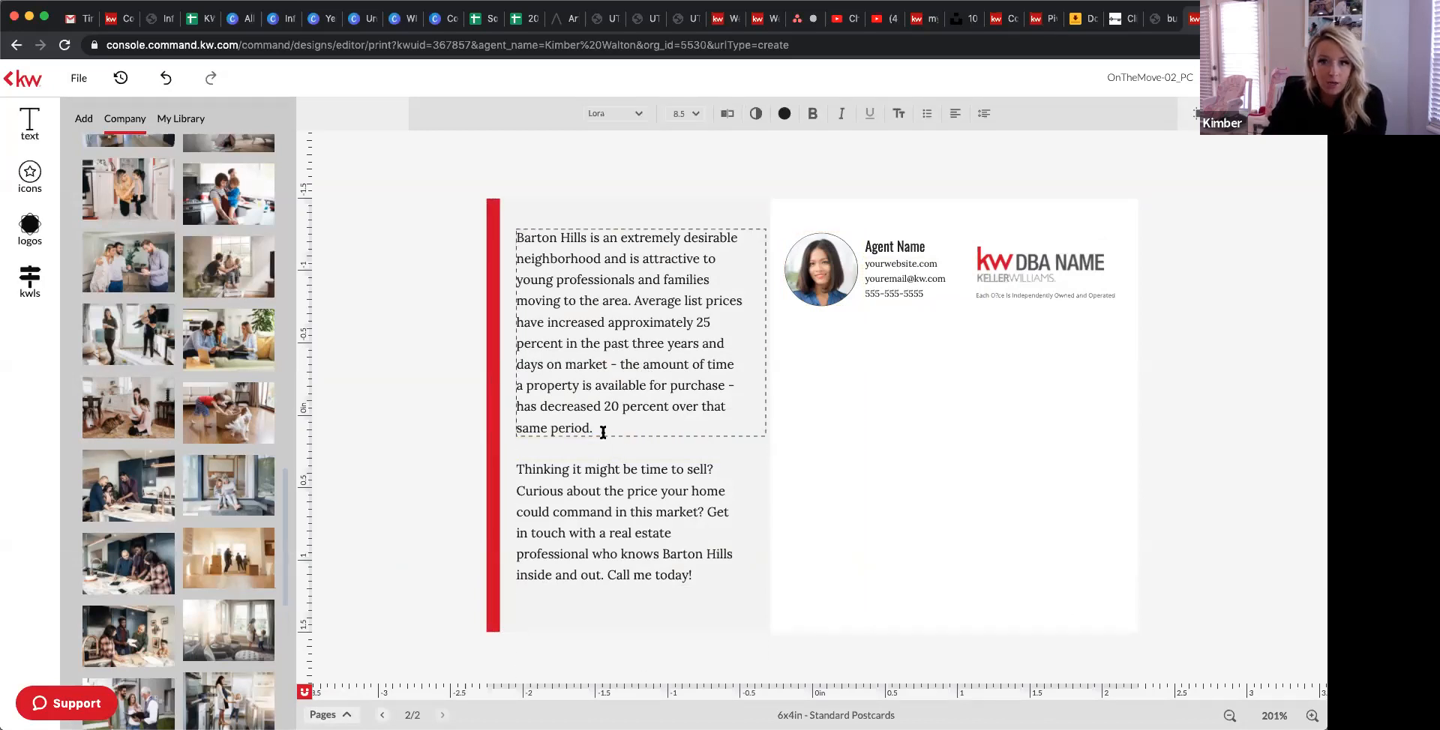
left_click(862, 495)
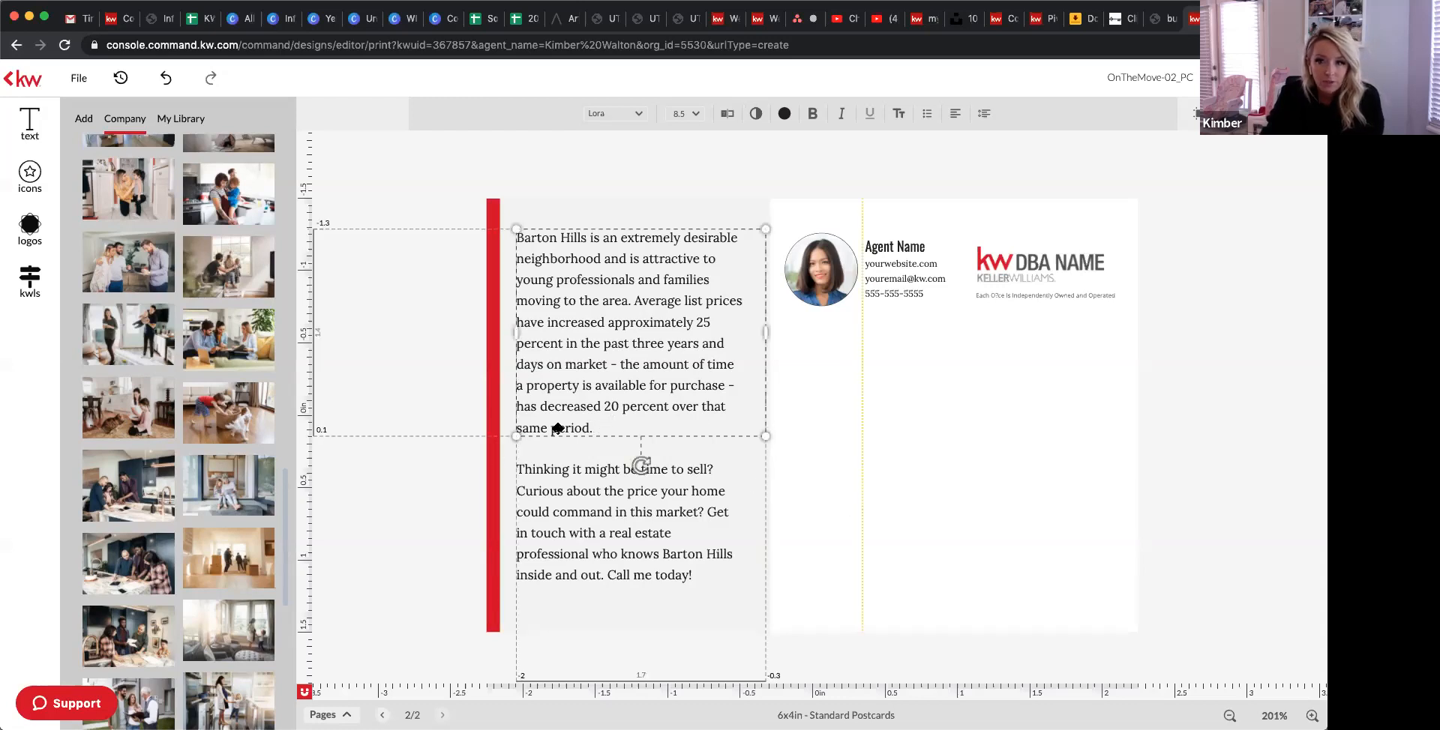
left_click(615, 541)
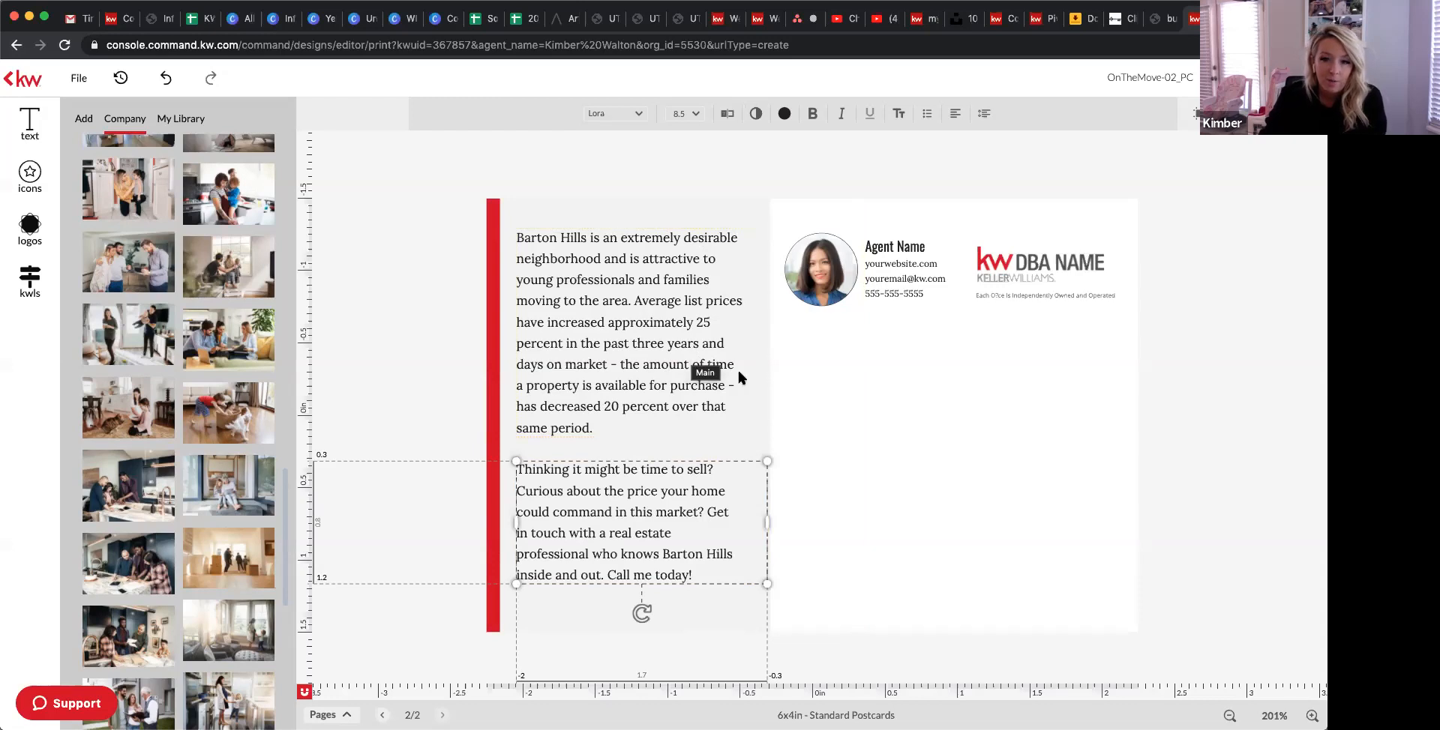
left_click(905, 438)
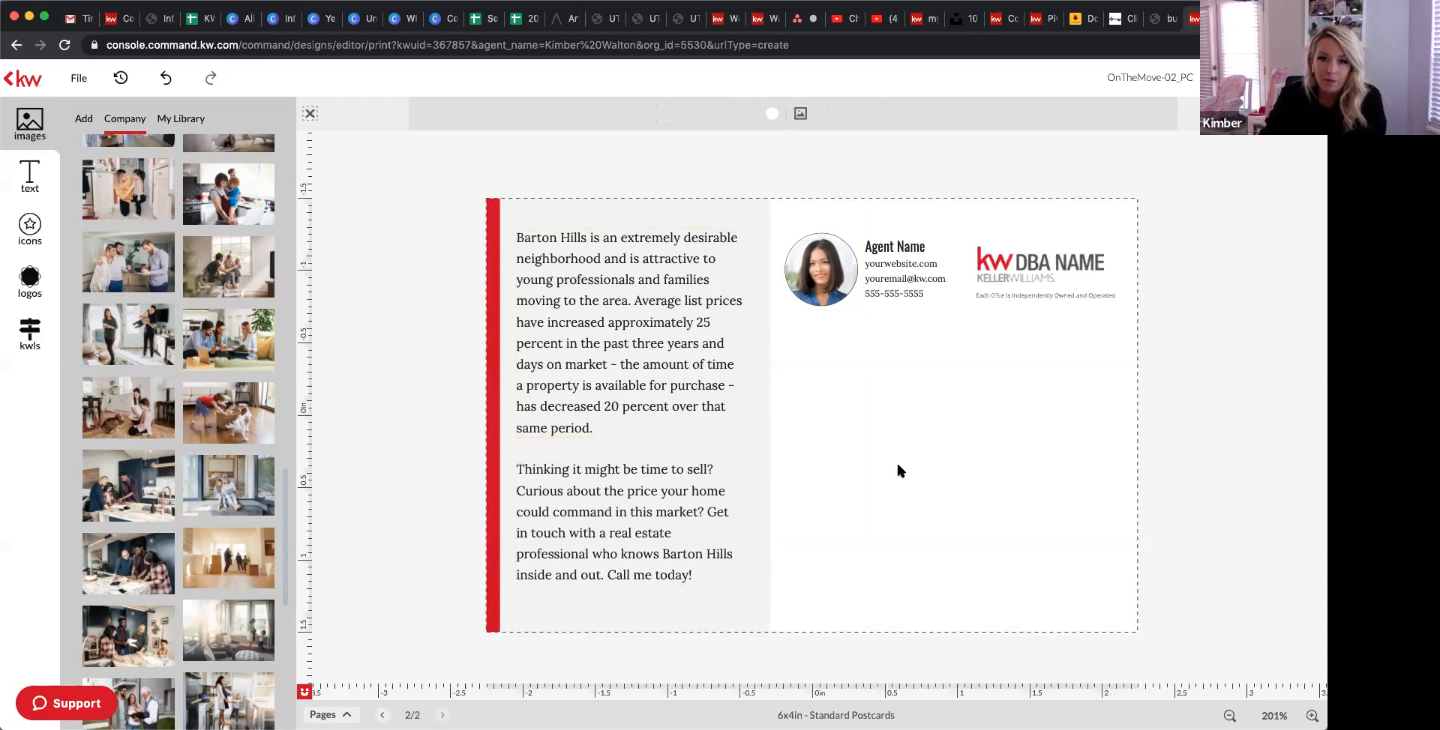
left_click(382, 715)
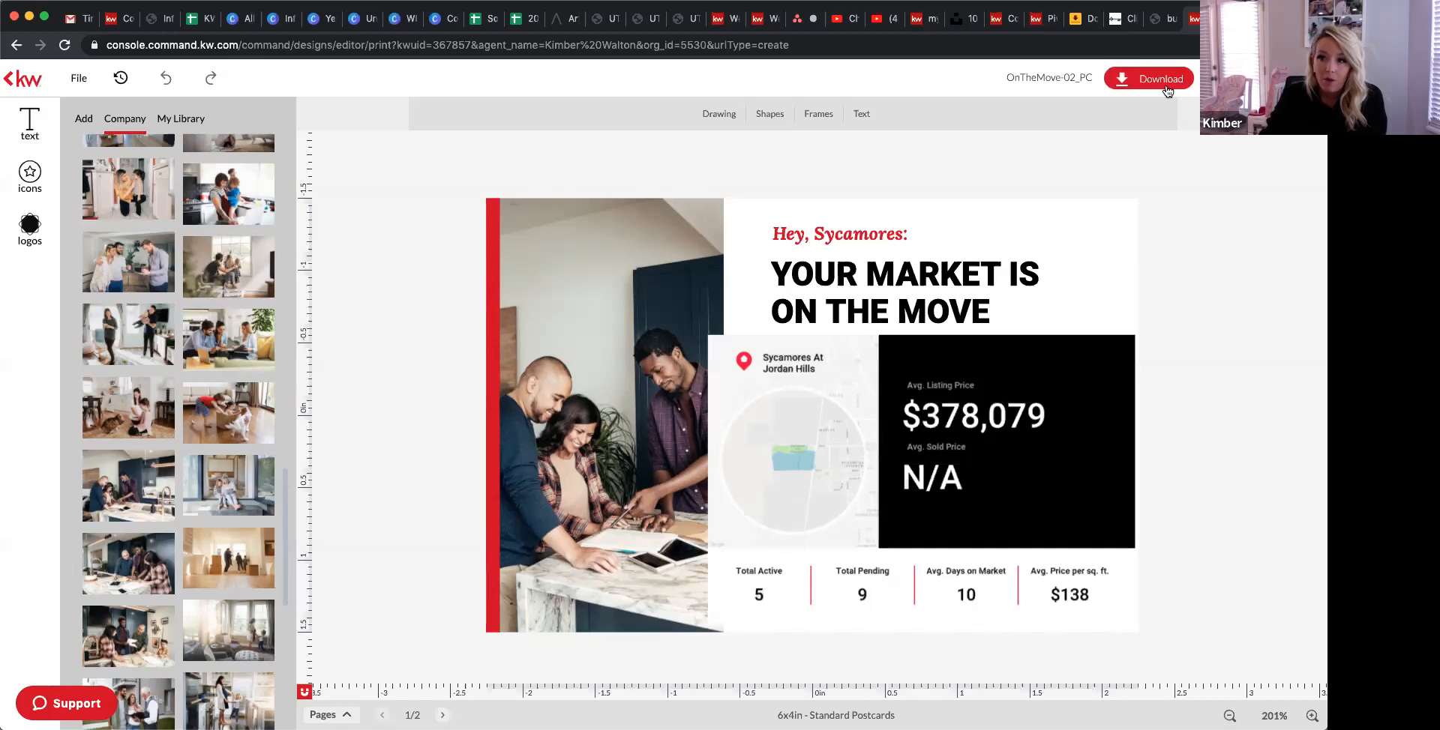
Step: Set up a PDF download of the postcard with the range limited to page 1 through page 1
left_click(1167, 88)
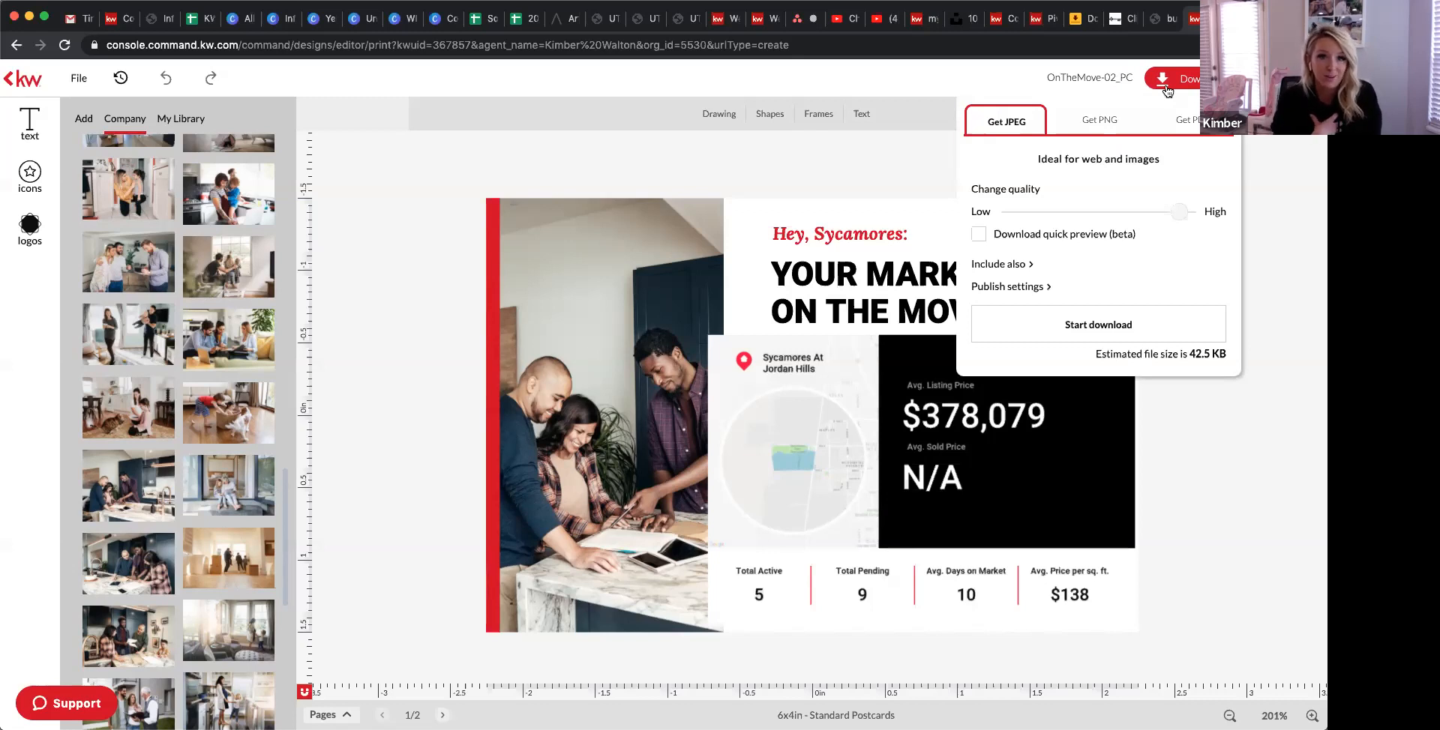
left_click(1052, 334)
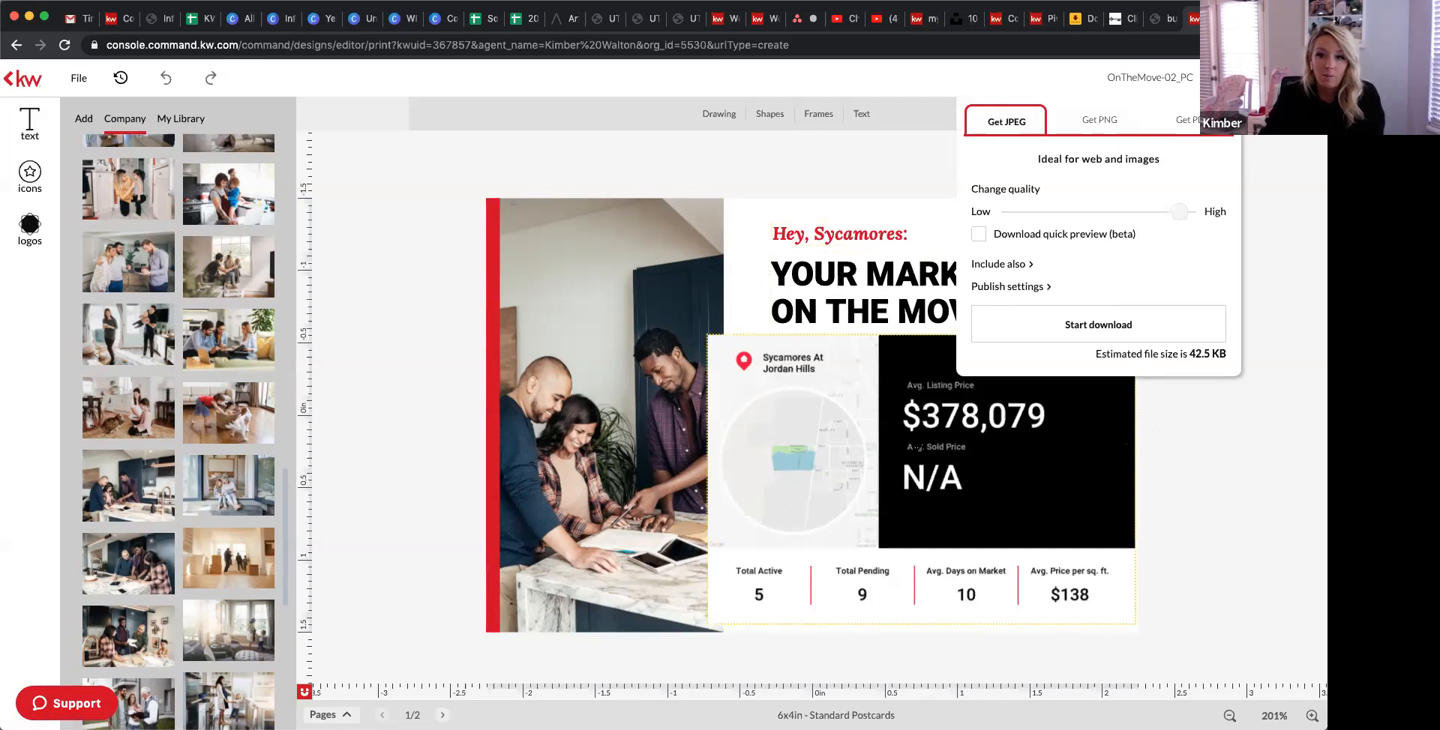
left_click(1192, 124)
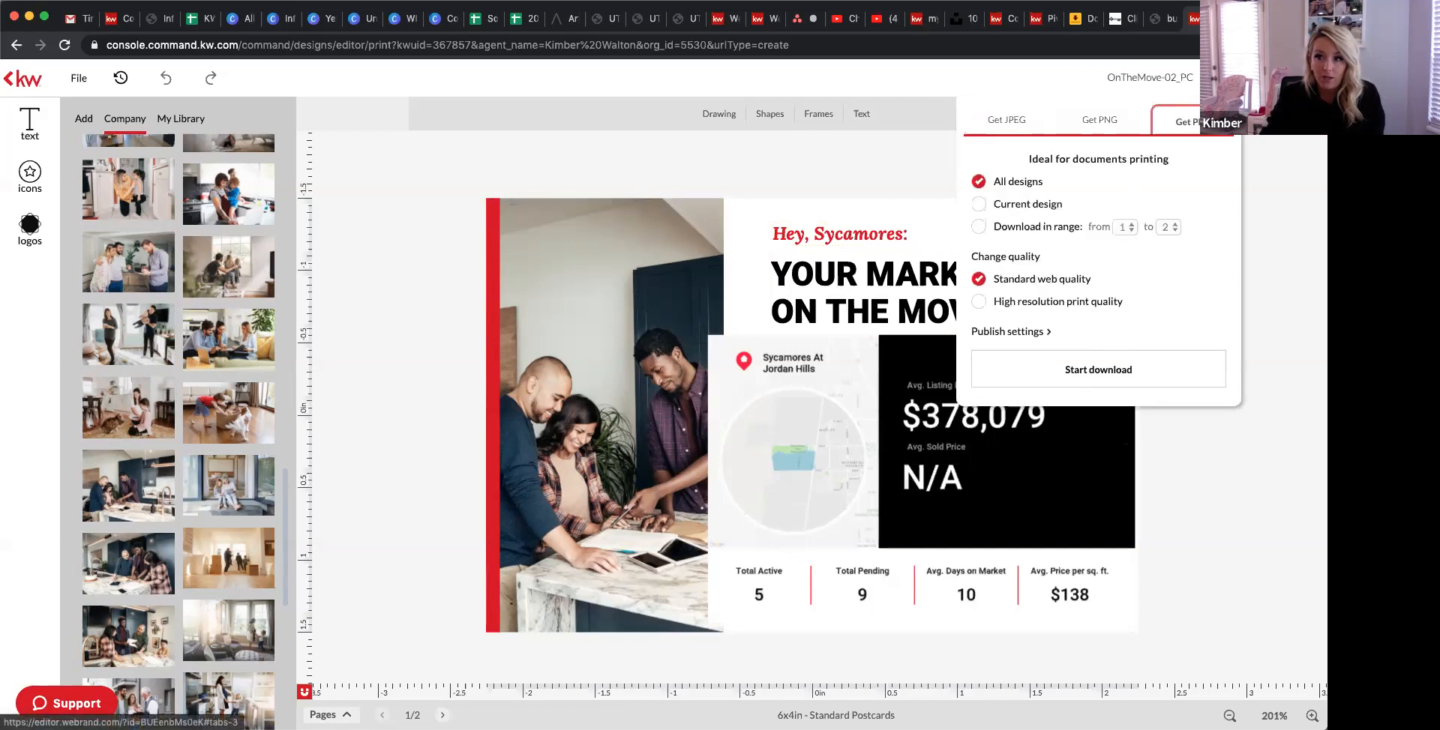
left_click(1001, 228)
left_click(1168, 229)
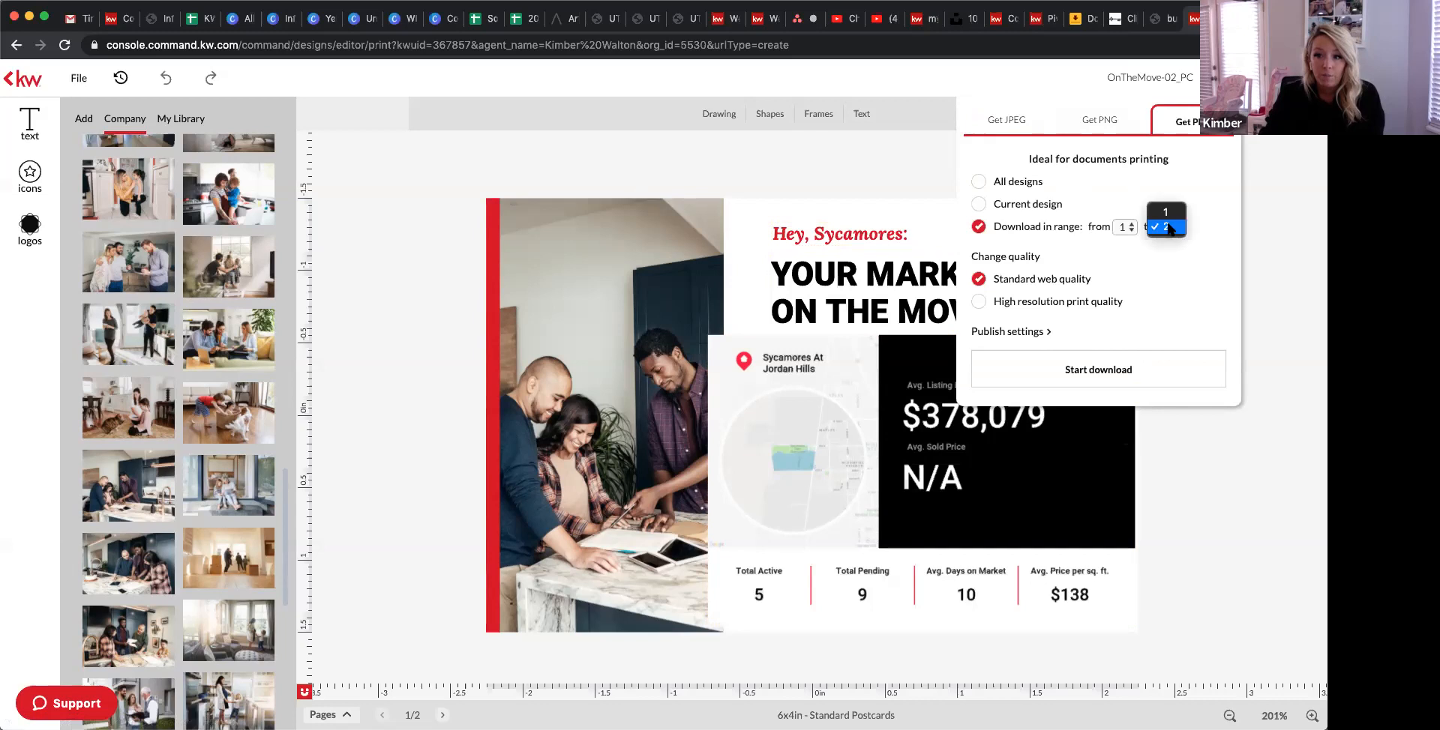
left_click(1168, 219)
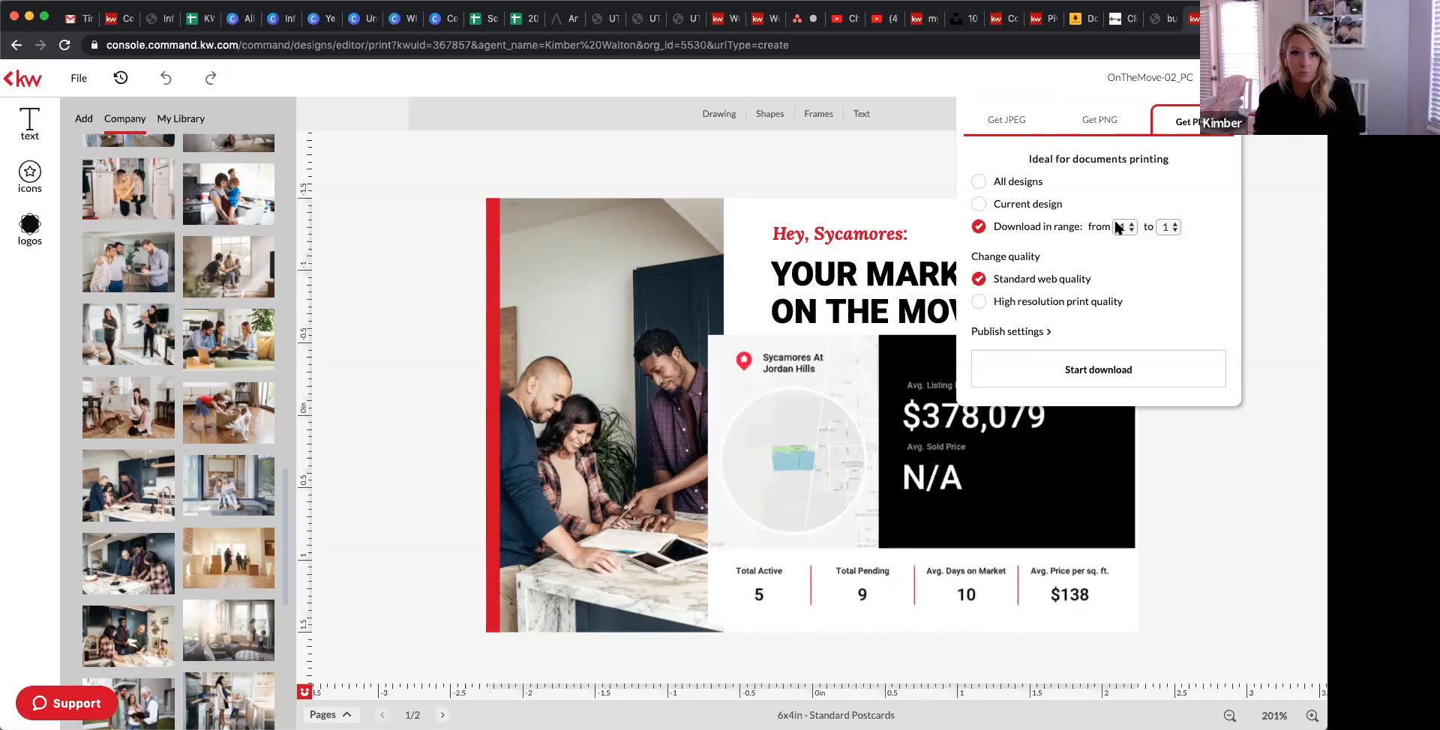
Step: Choose high resolution print quality with Use Manual Bleed and download the page 1 PDF
left_click(1005, 306)
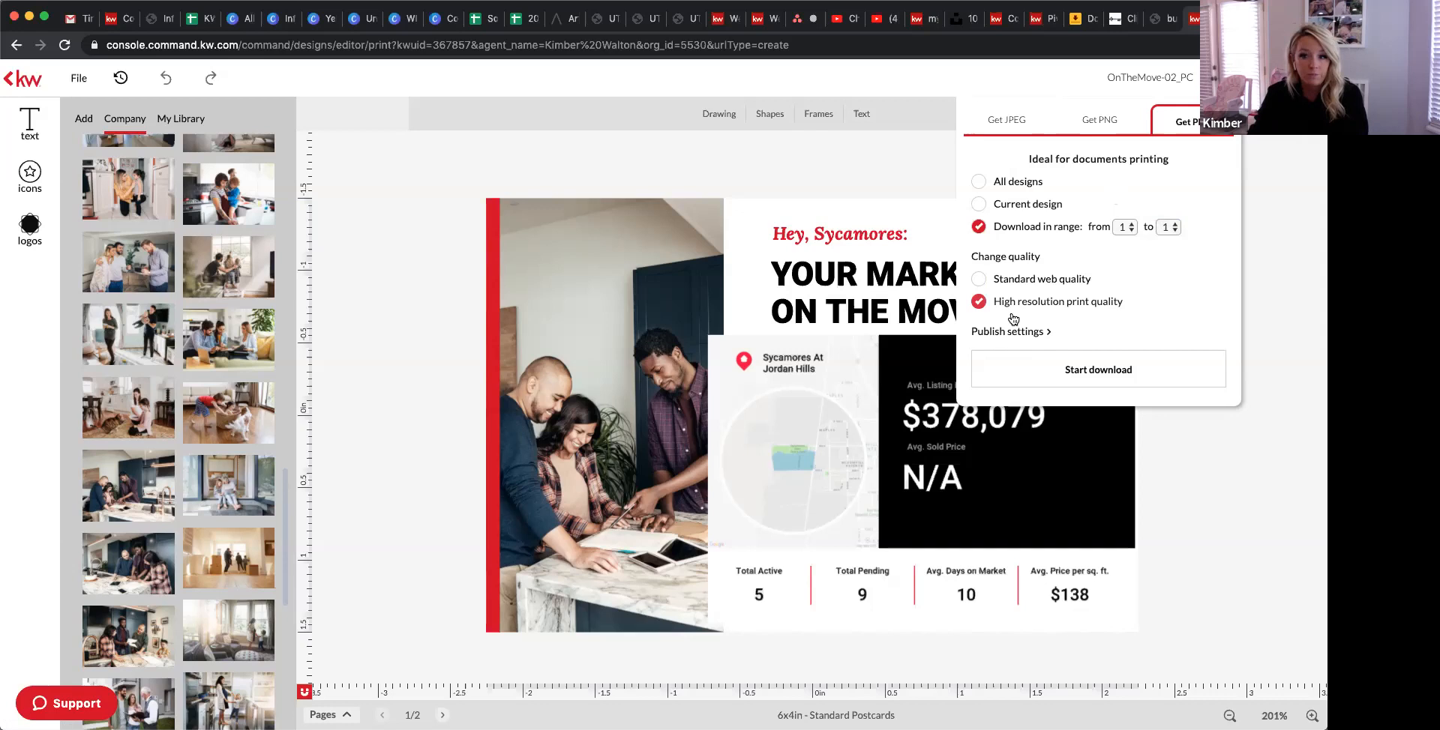
left_click(1014, 332)
left_click(1017, 356)
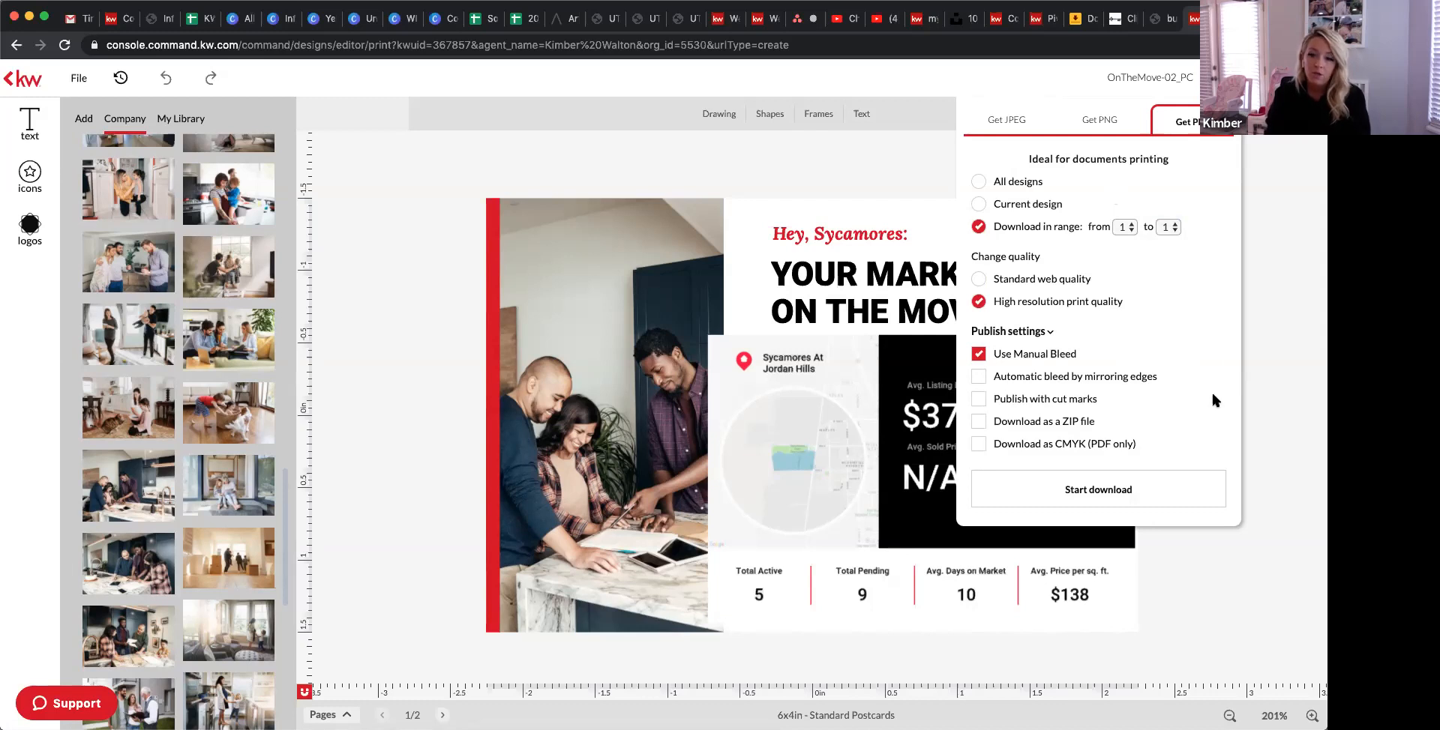
left_click(1132, 510)
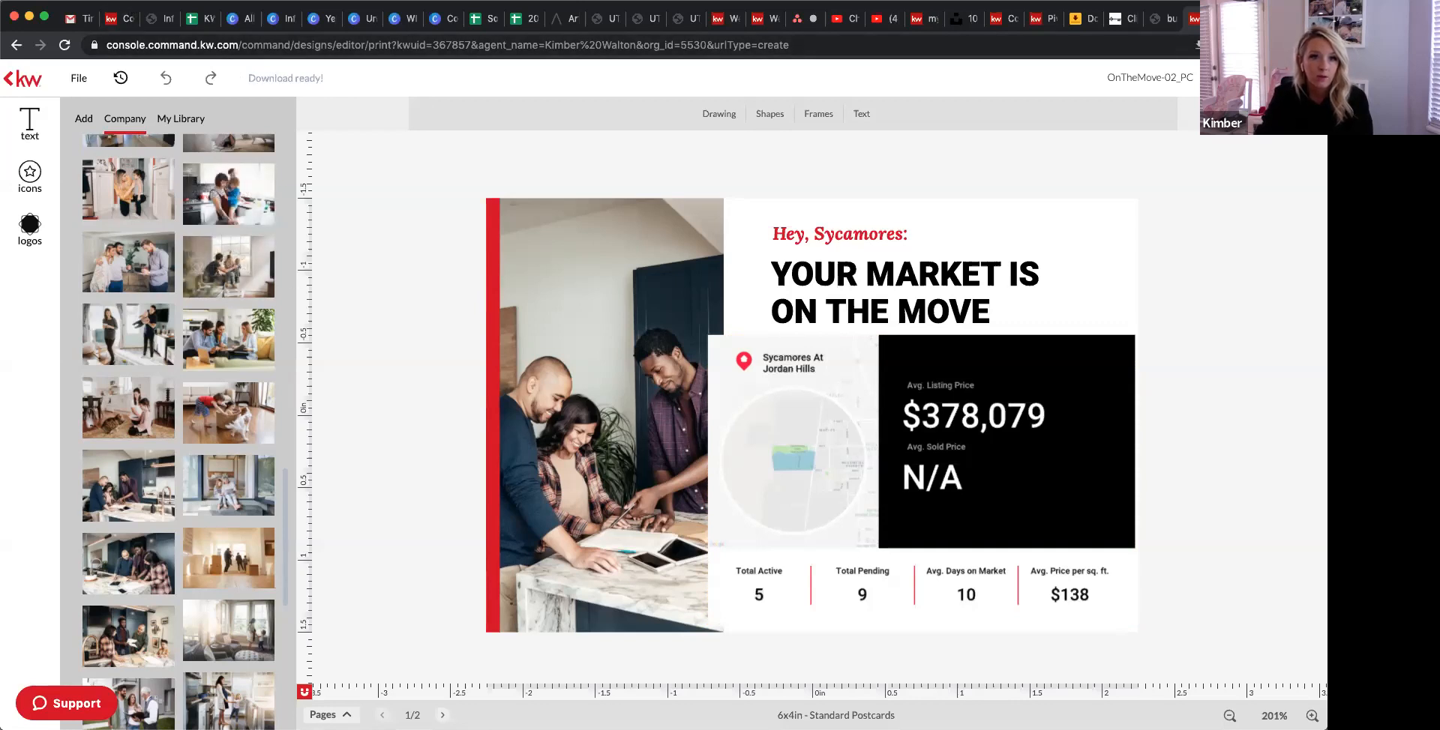
Step: Download page 2 as a separate high resolution PDF with manual bleed, using the range 2 to 2
scroll(255, 423, "down", 7)
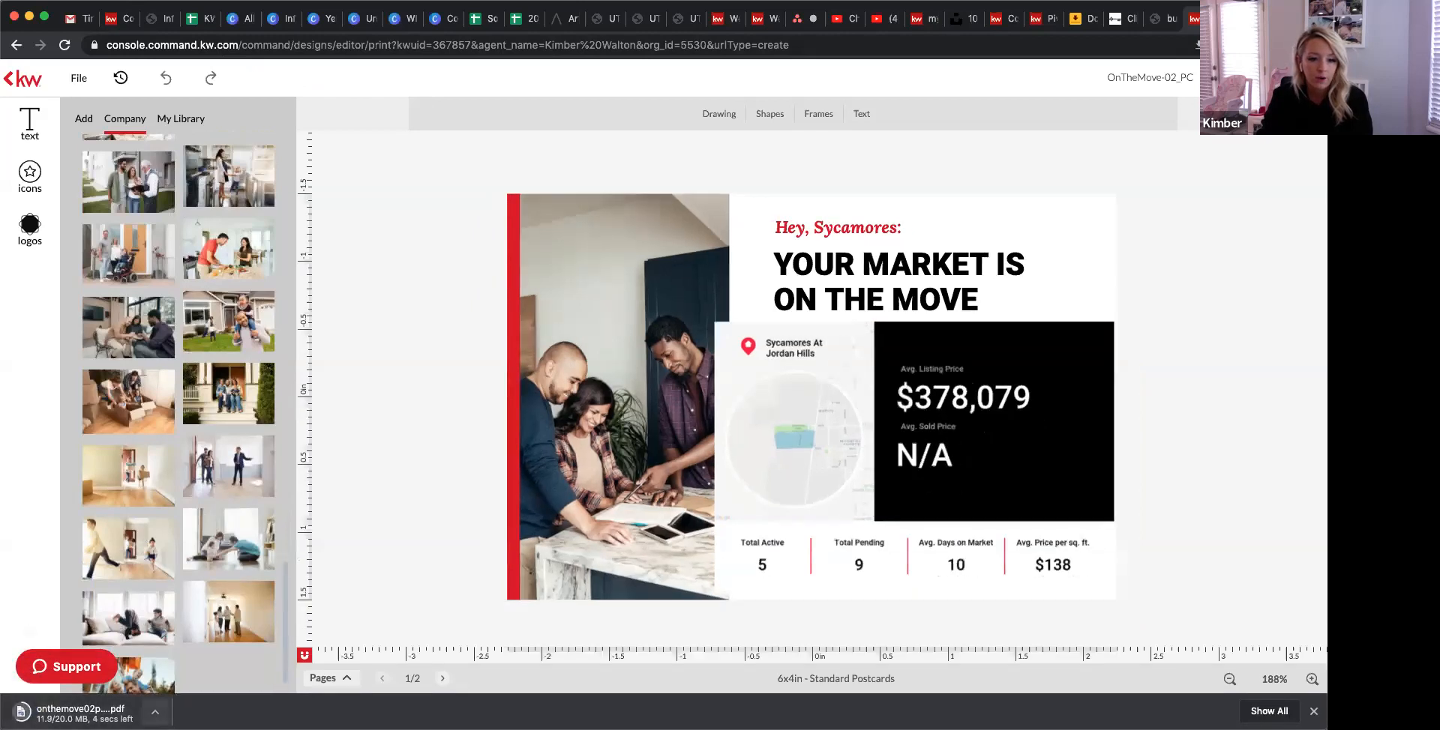
left_click(1174, 80)
left_click(1082, 233)
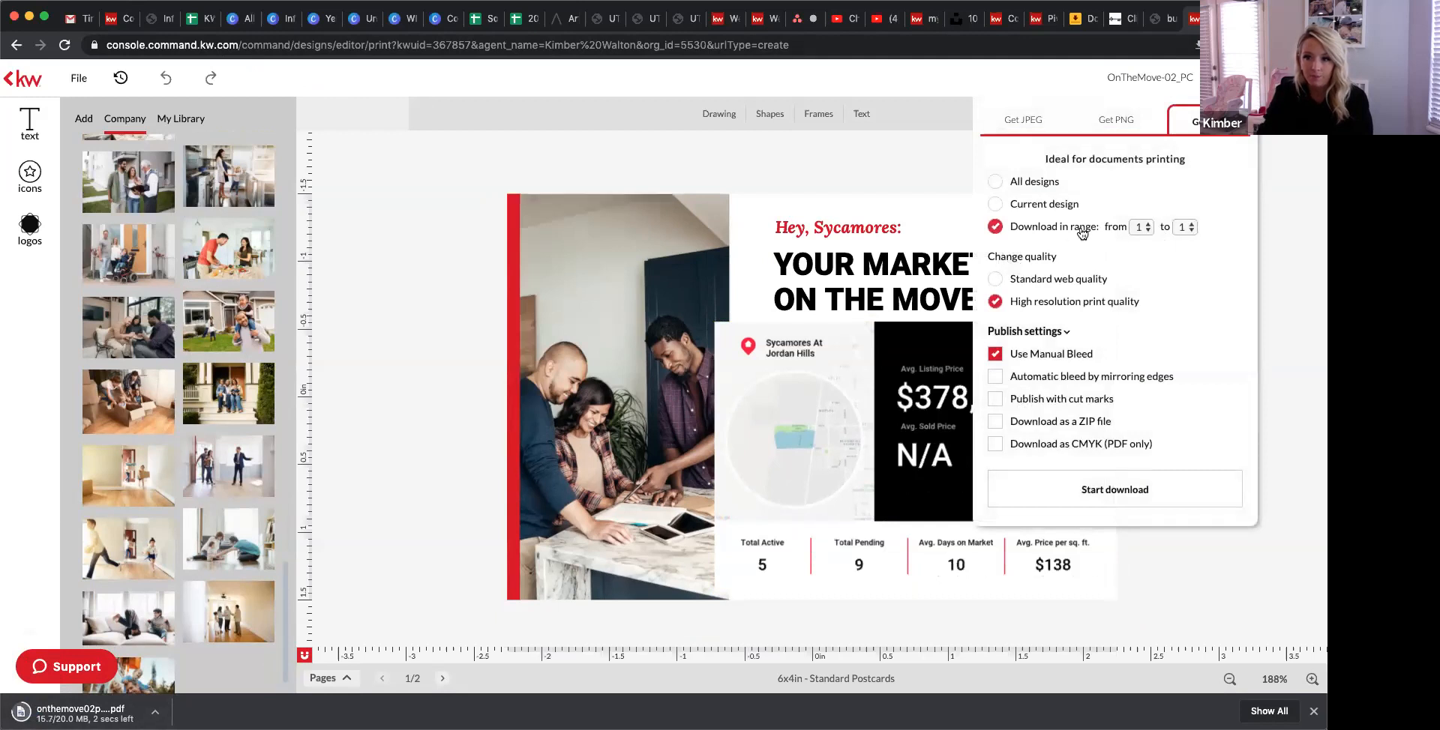
left_click(1141, 226)
left_click(1155, 241)
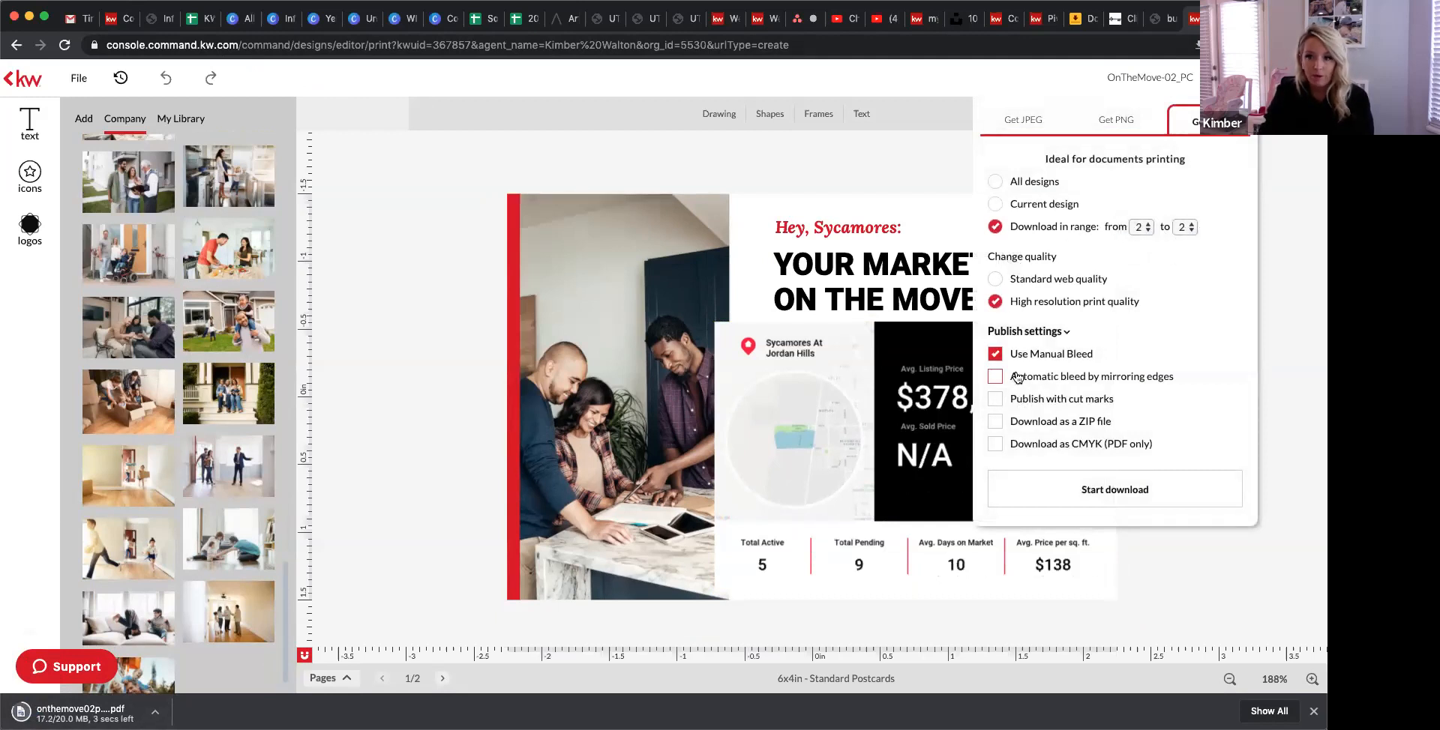
left_click(1160, 496)
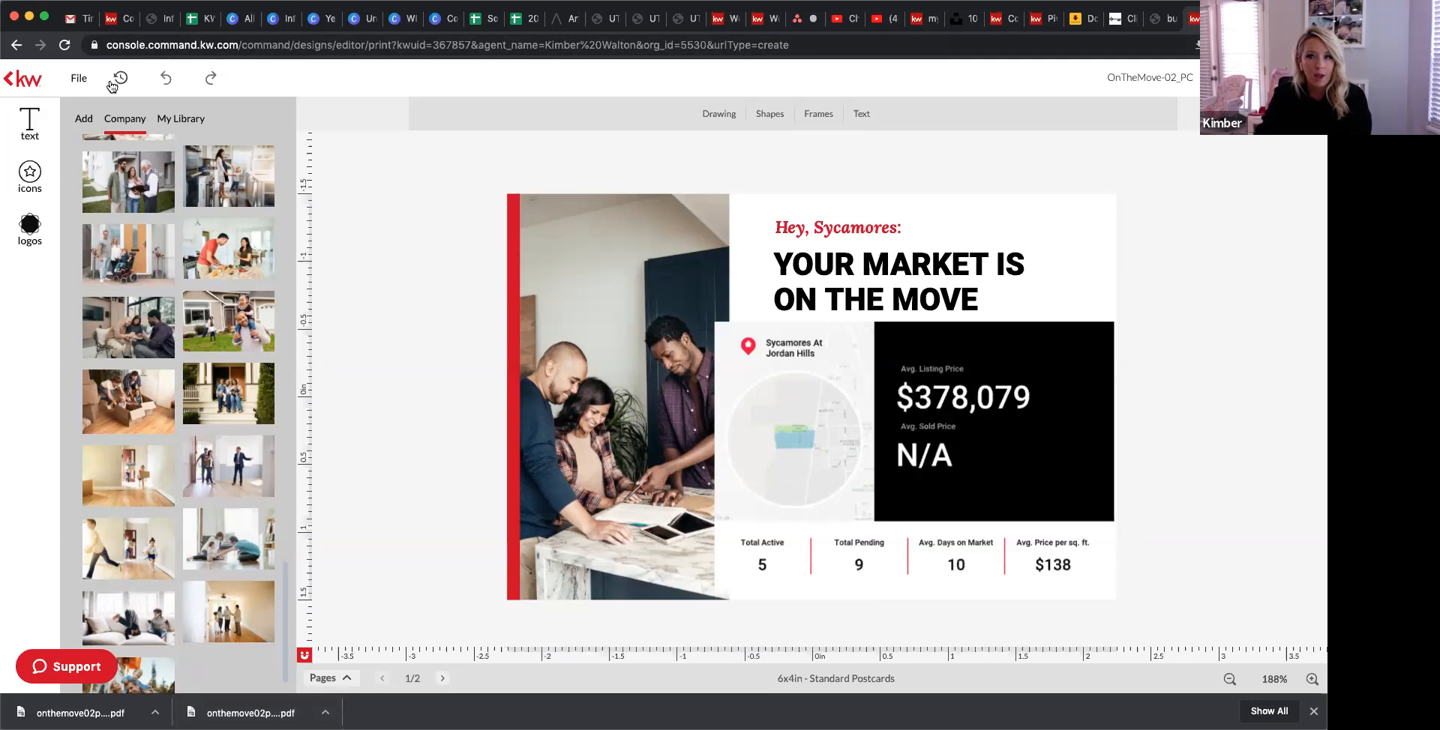
left_click(76, 81)
left_click(84, 105)
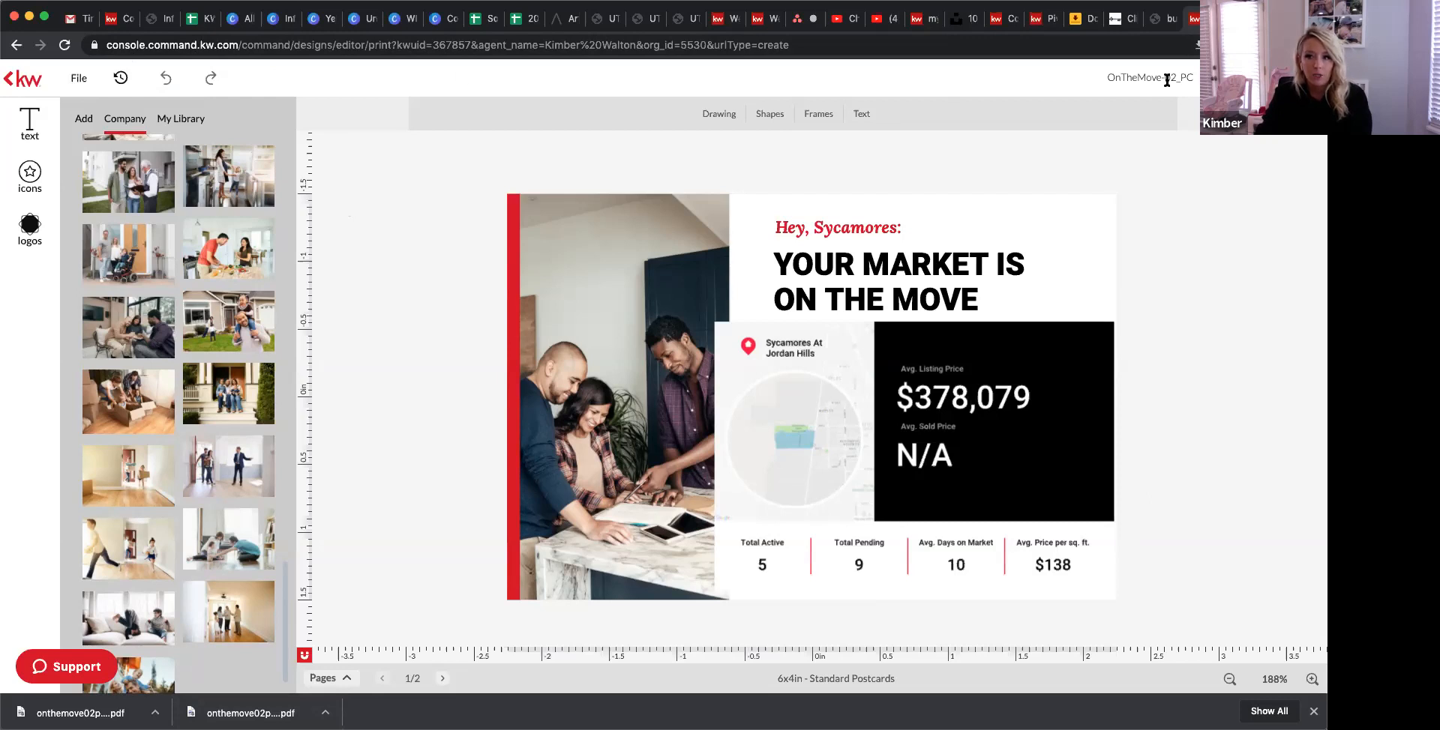
Step: Go to the Command home page at agent.kw.com/command and open Campaigns
left_click(173, 45)
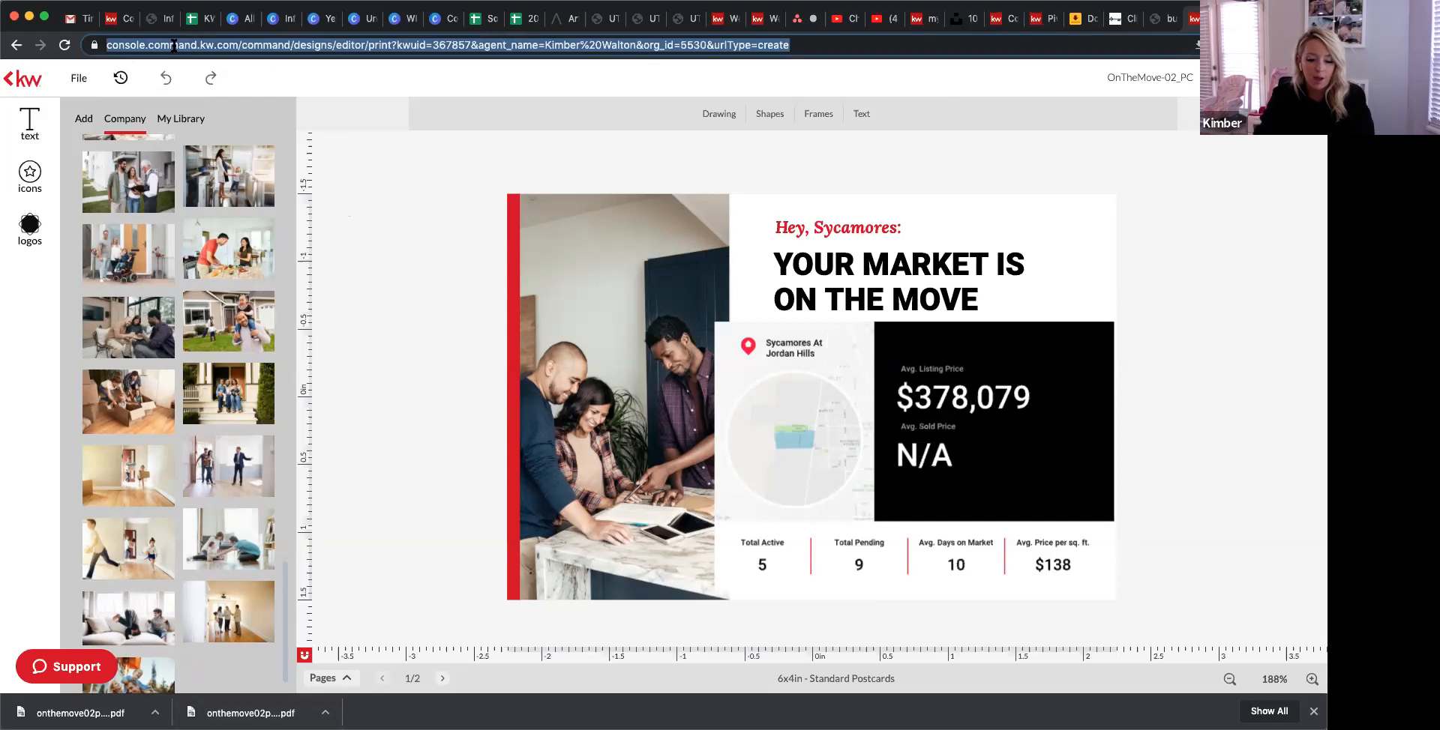
type("agent.k")
key("Return")
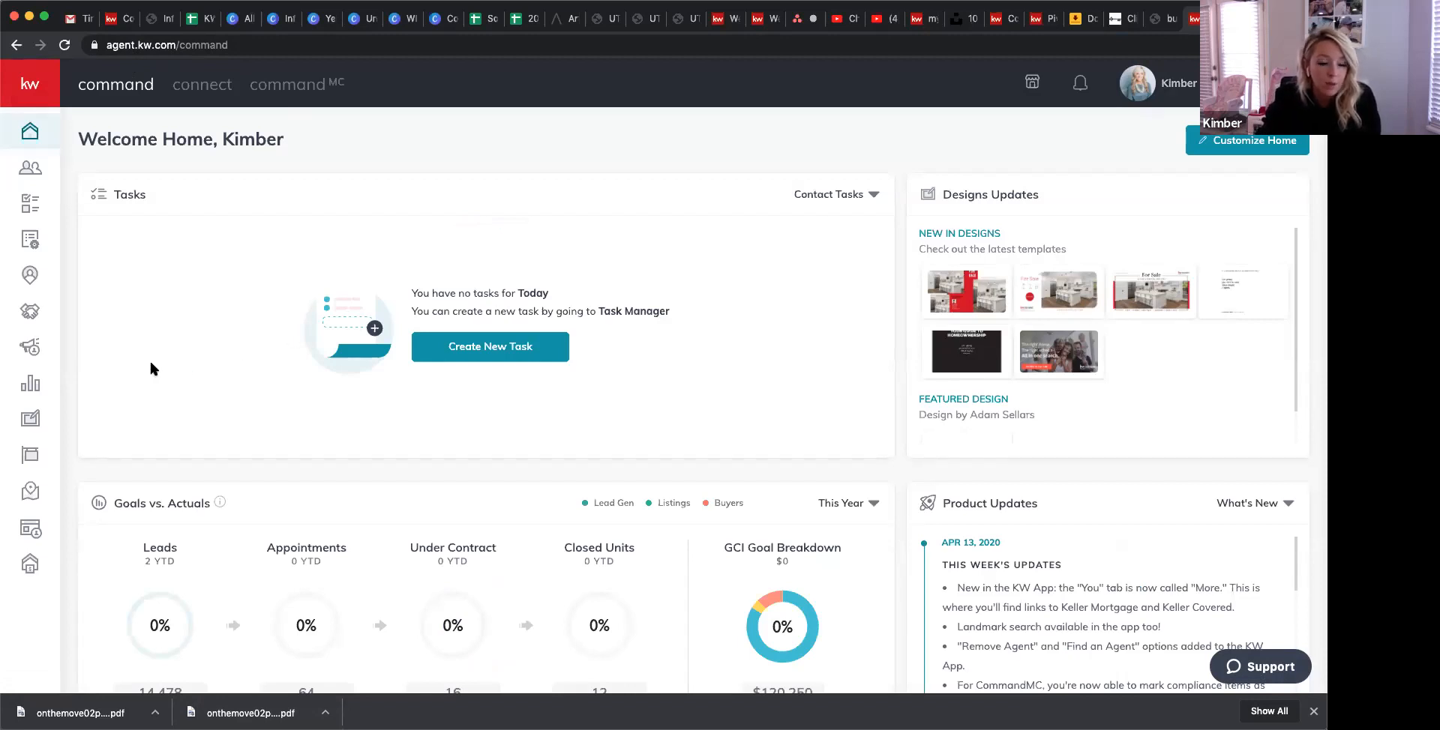
left_click(33, 351)
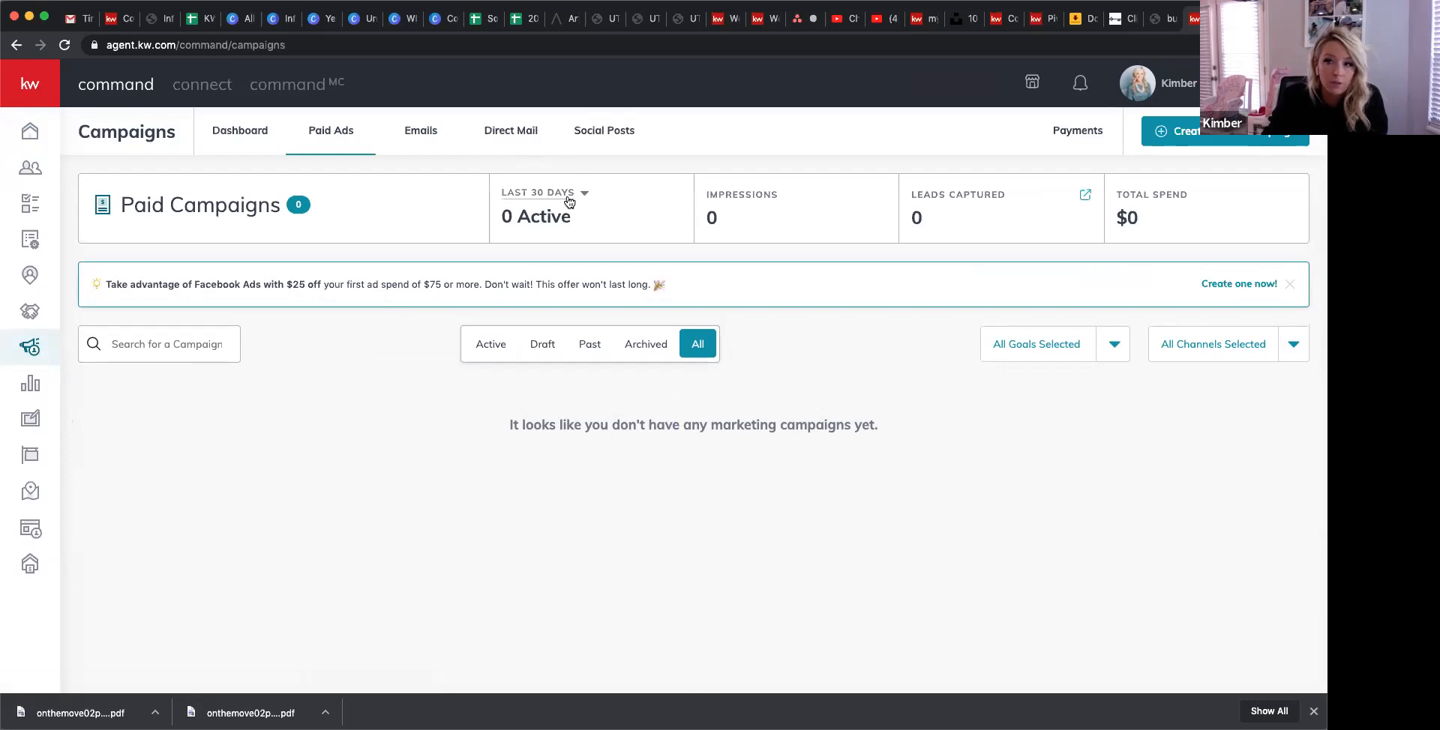
Step: Start a new direct mail campaign named "Sycamores Neighborhood" with the goal Attract Listings
left_click(1221, 139)
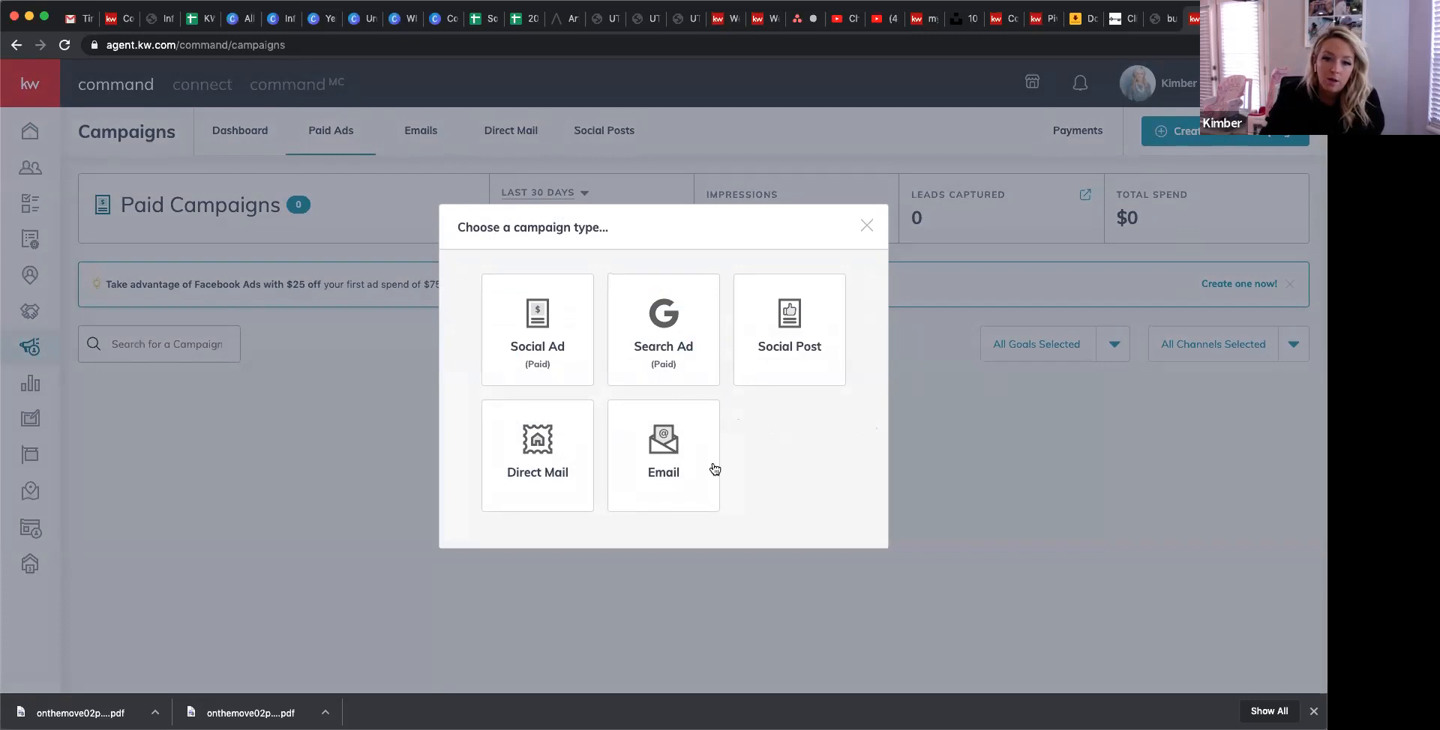
left_click(556, 439)
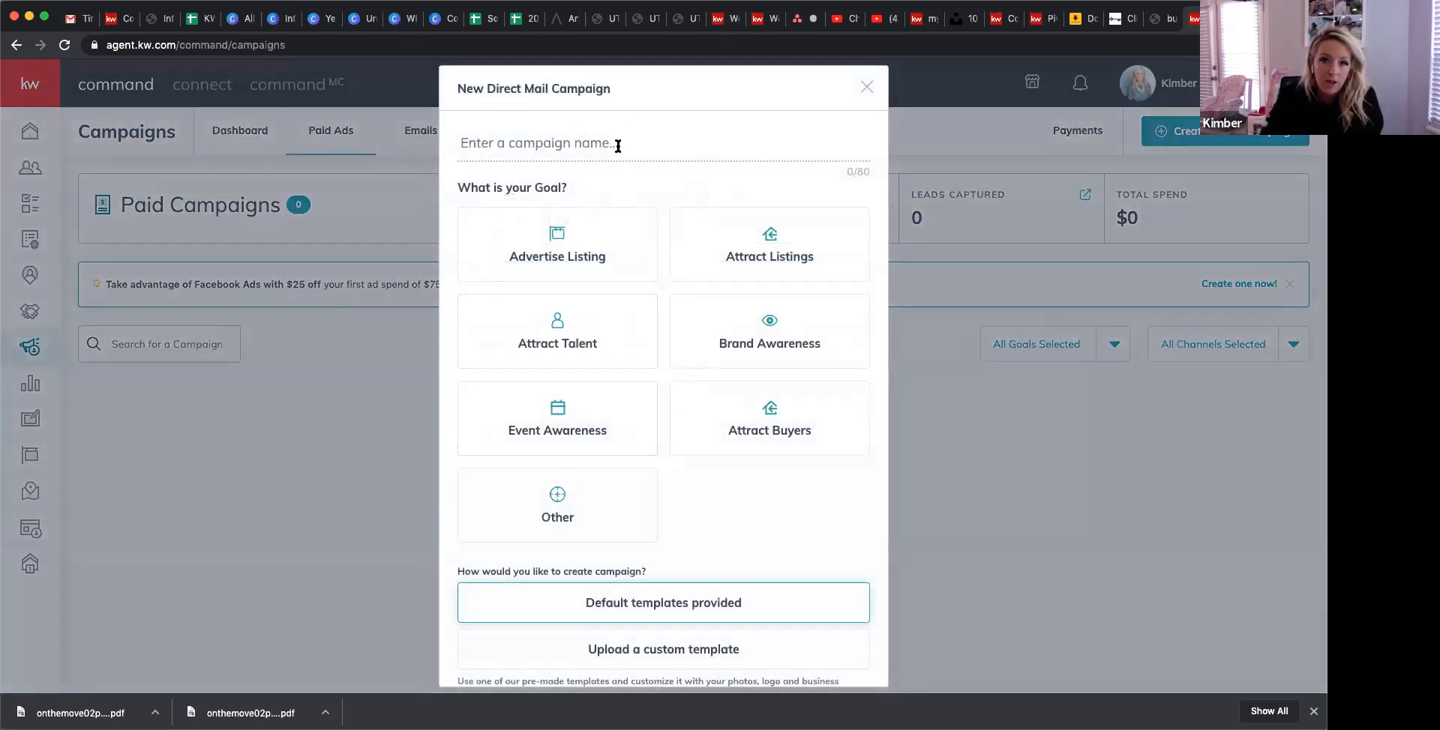
type("Sy")
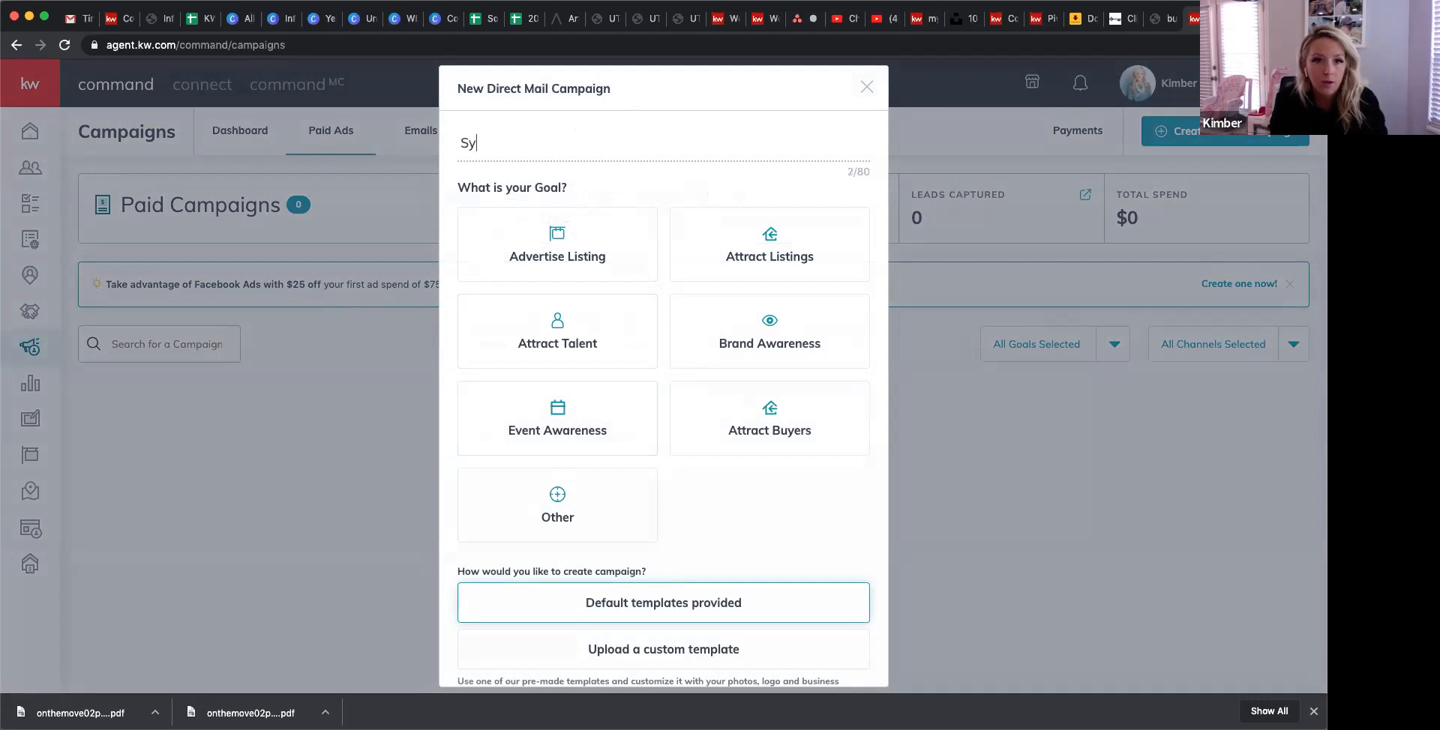
type("camores Neighborhood")
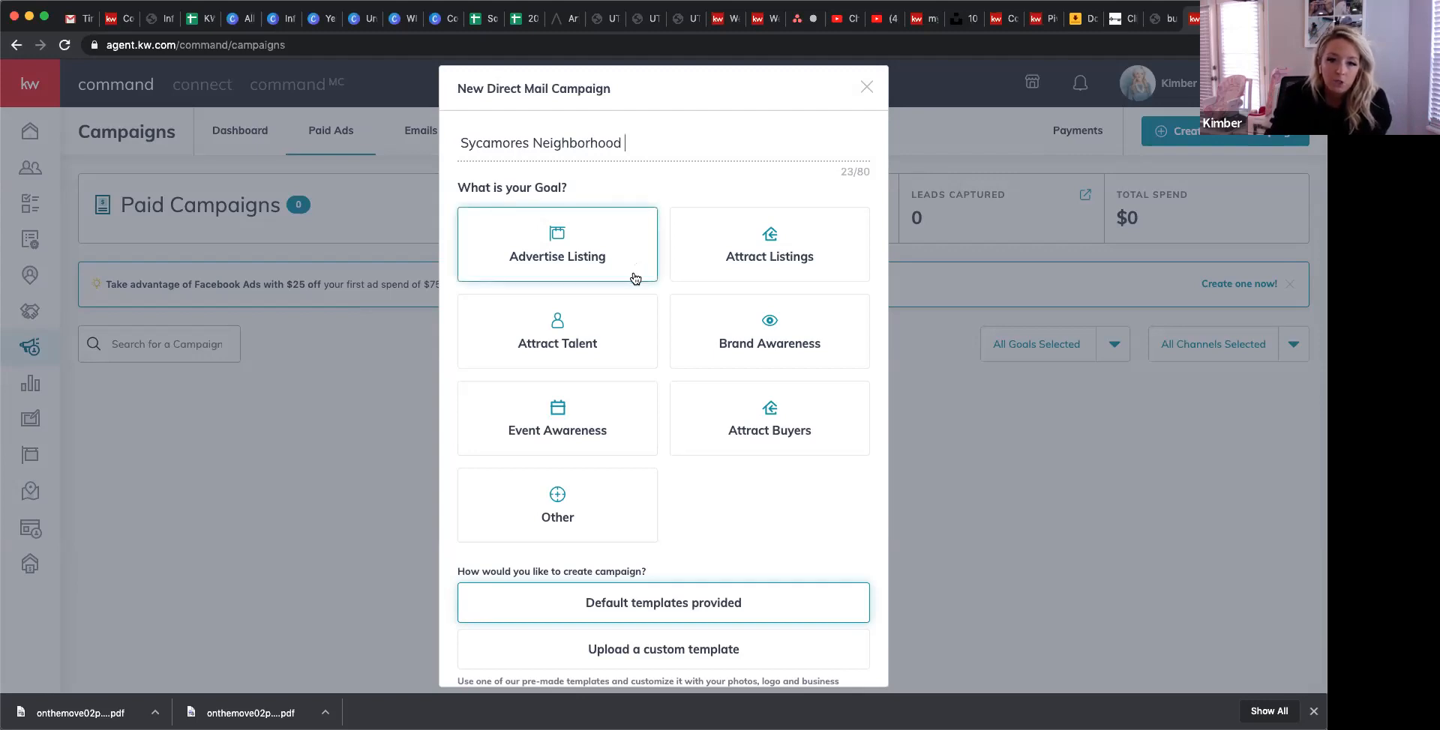
left_click(786, 274)
scroll(824, 497, "down", 1)
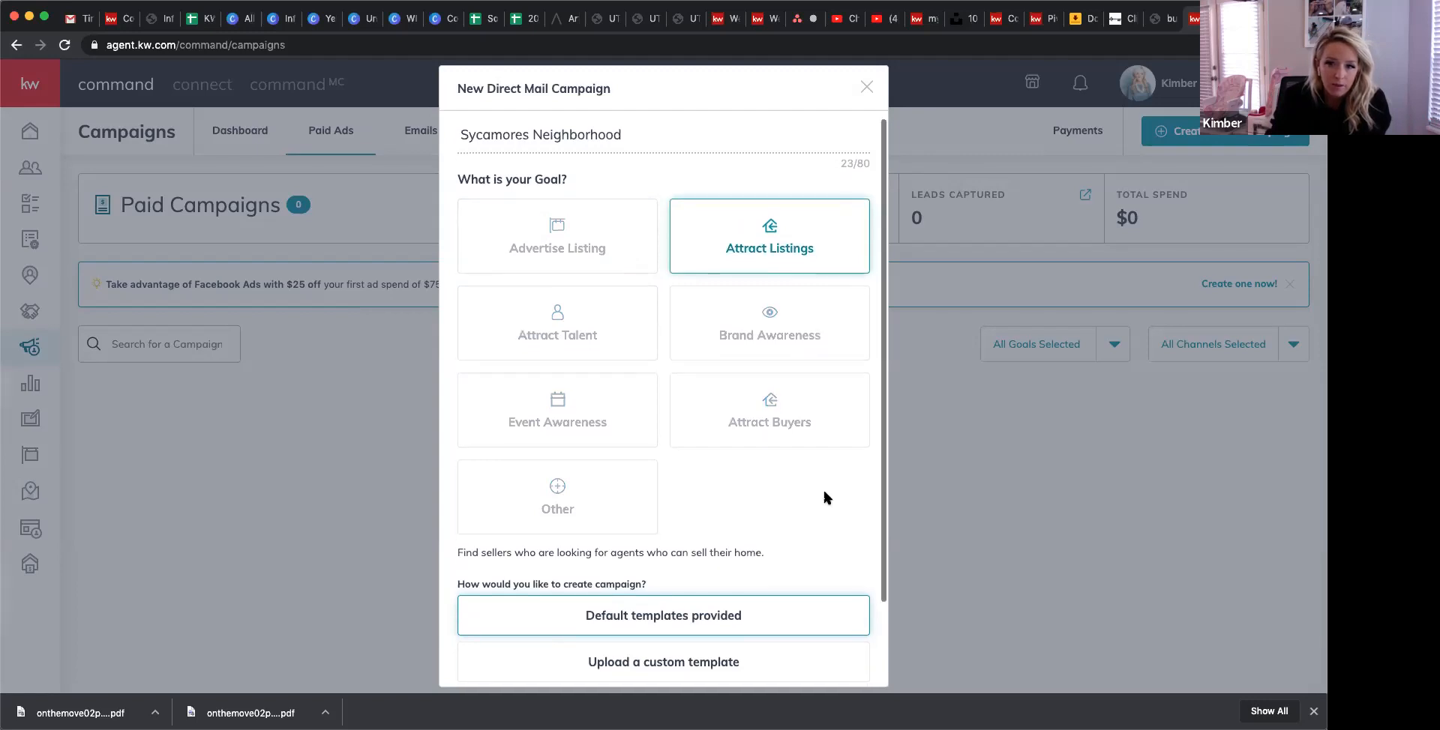
Step: Choose to upload a custom template for the direct mail campaign and proceed to its setup
scroll(825, 497, "down", 3)
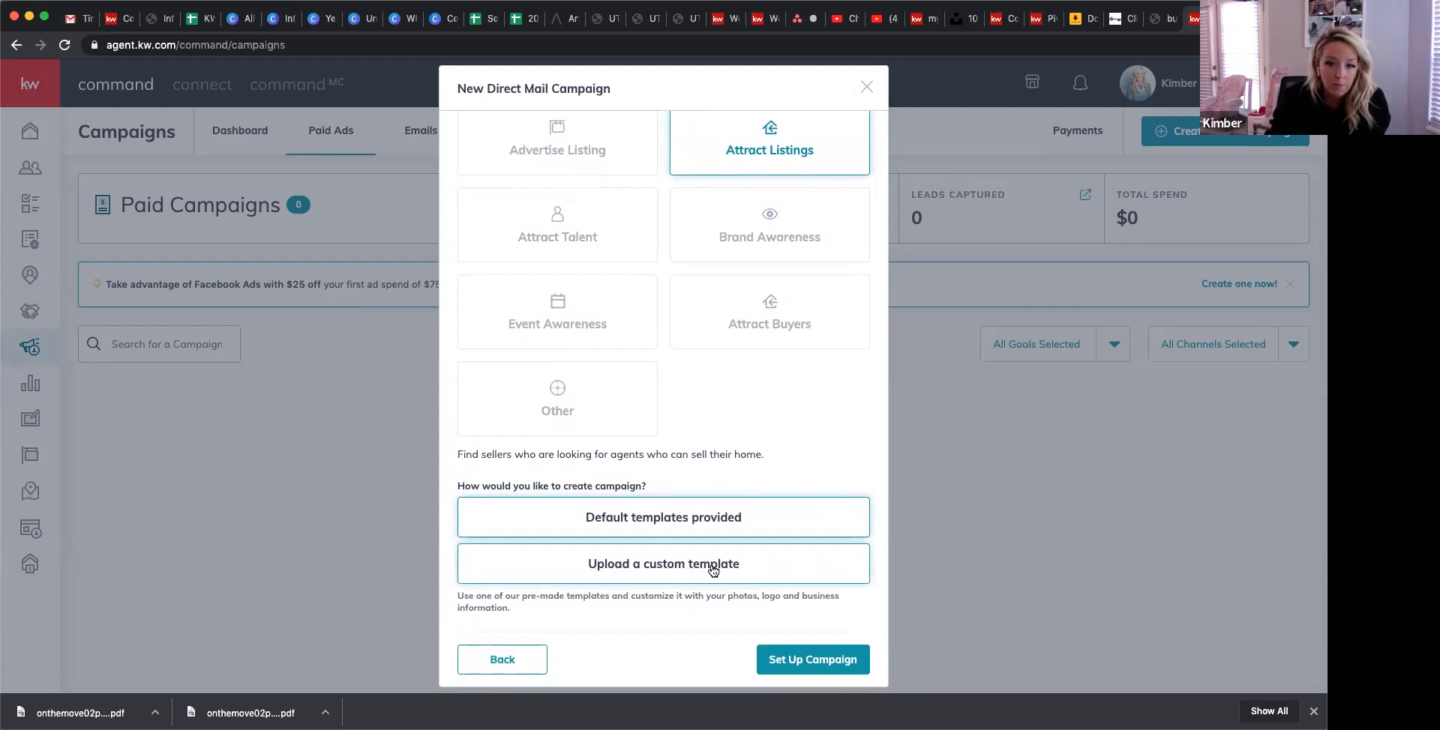
left_click(716, 570)
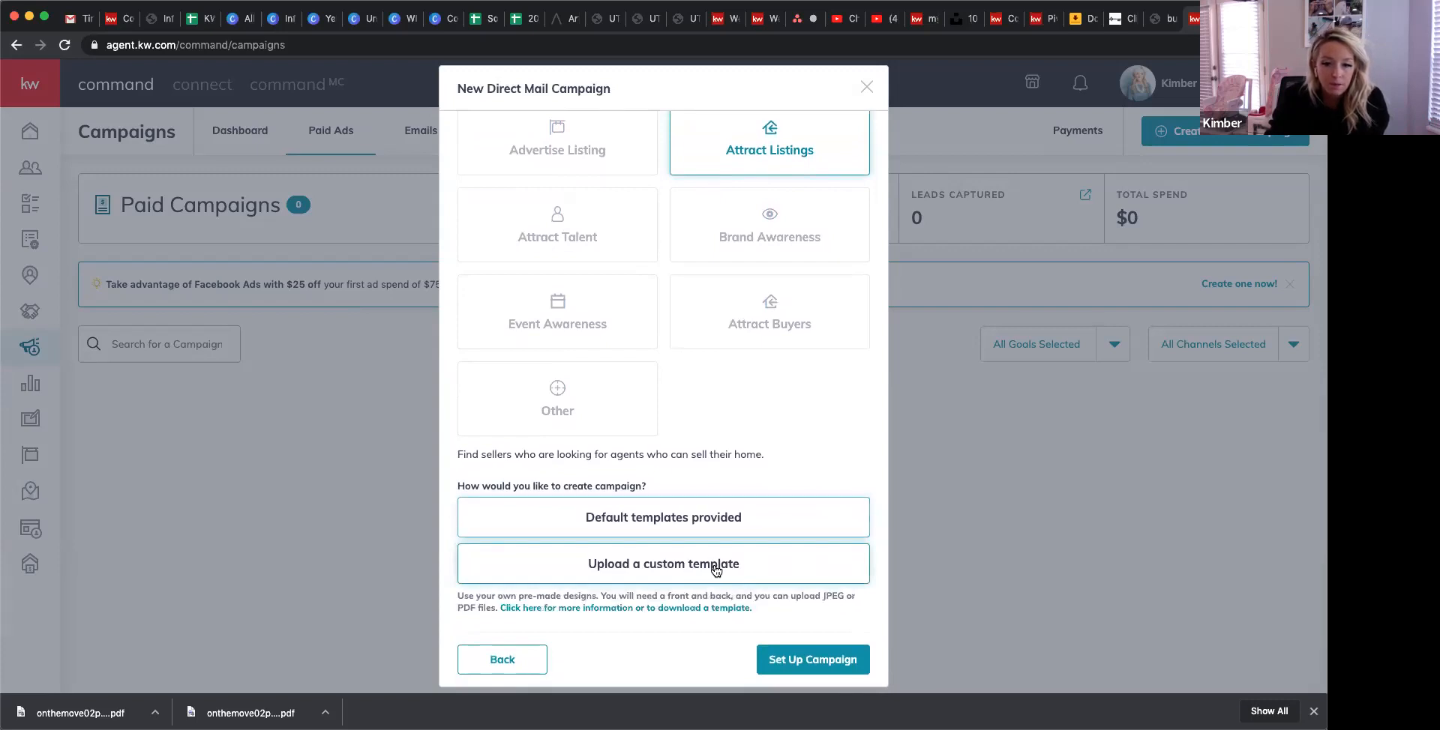
left_click(818, 662)
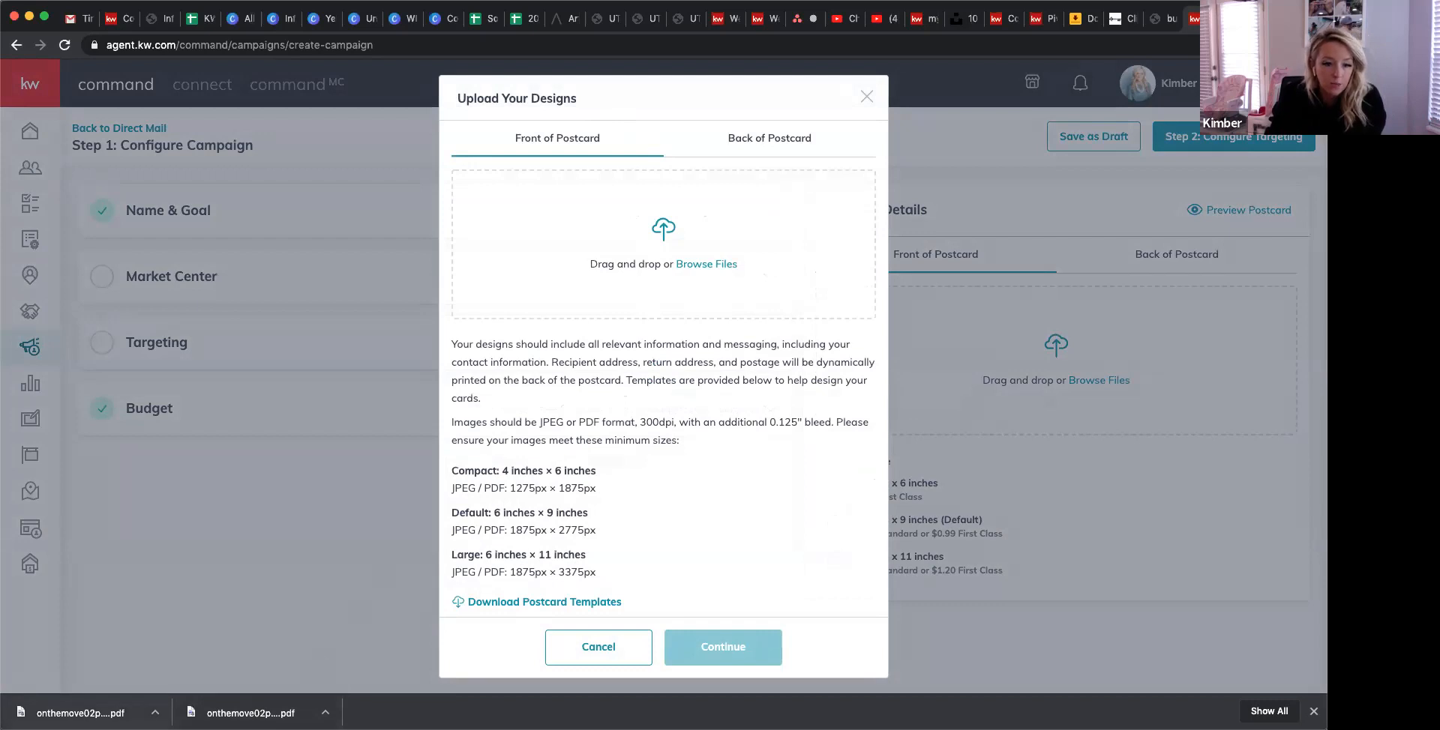
Step: Upload a downloaded postcard PDF as the back of the postcard and check its preview
left_click_drag(247, 713, 663, 225)
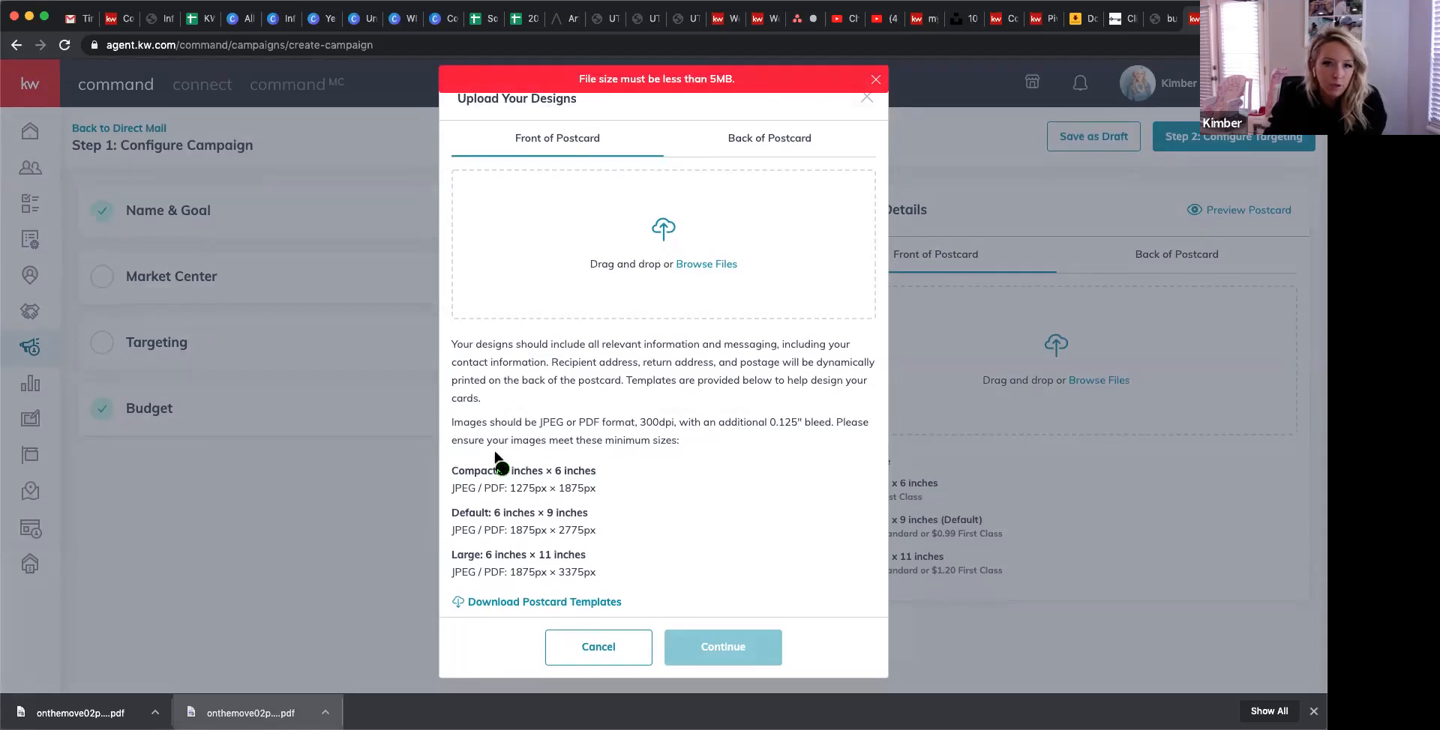
left_click(760, 145)
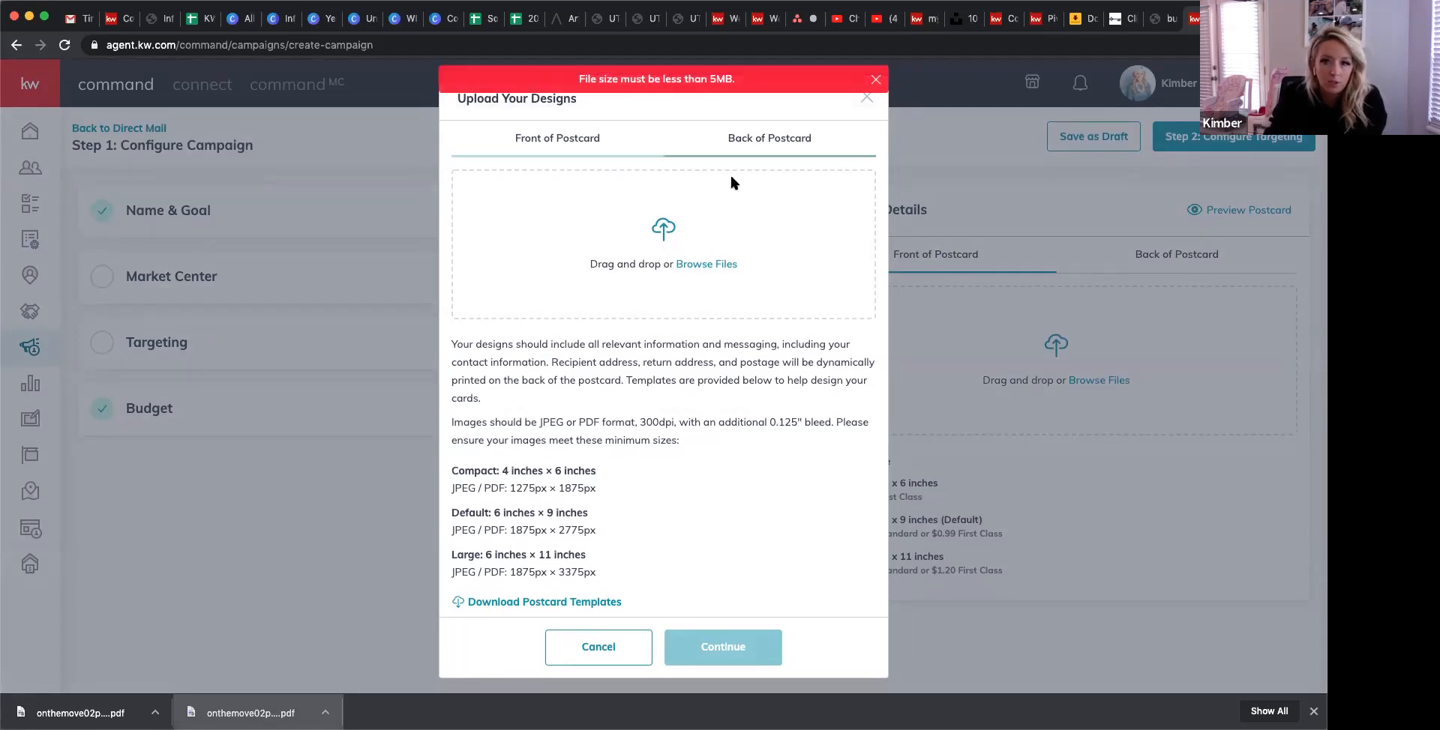
left_click_drag(462, 450, 737, 240)
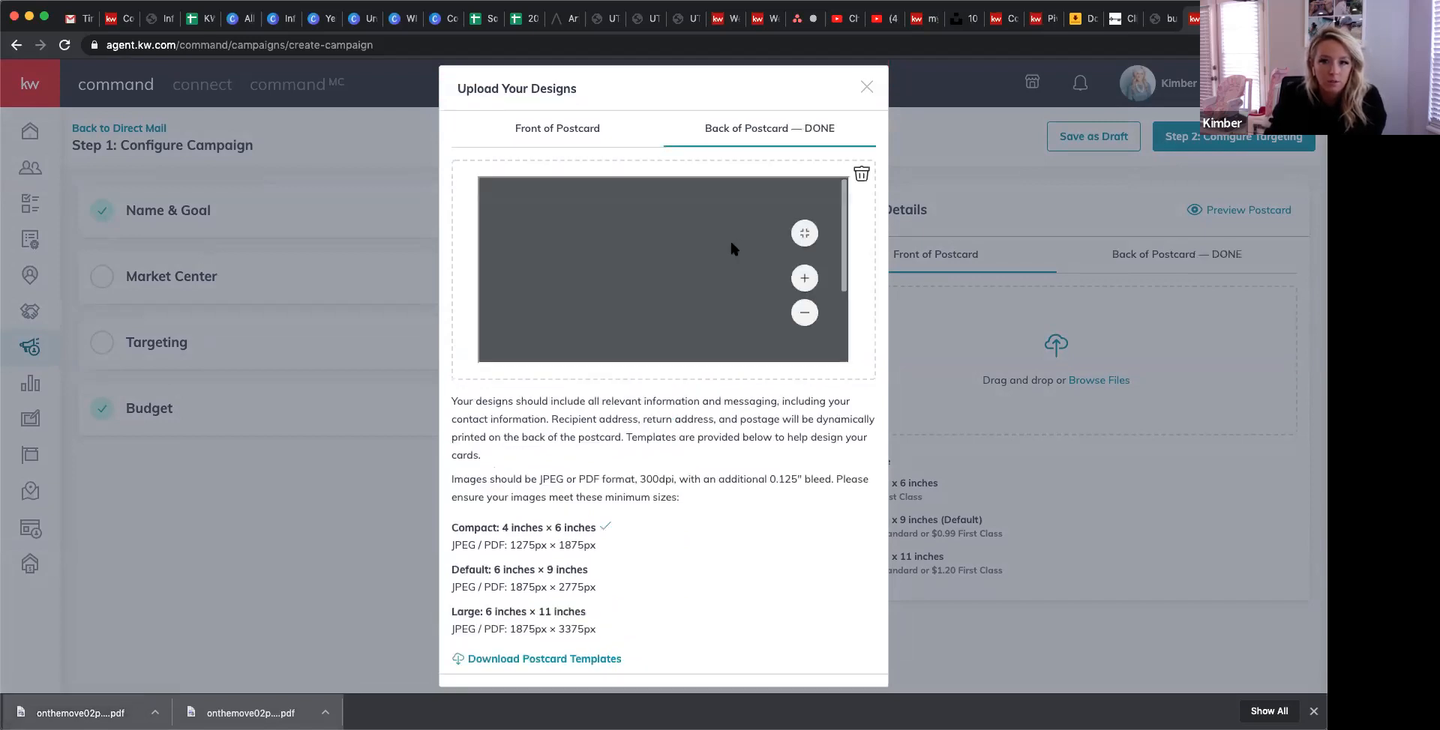
scroll(742, 322, "down", 3)
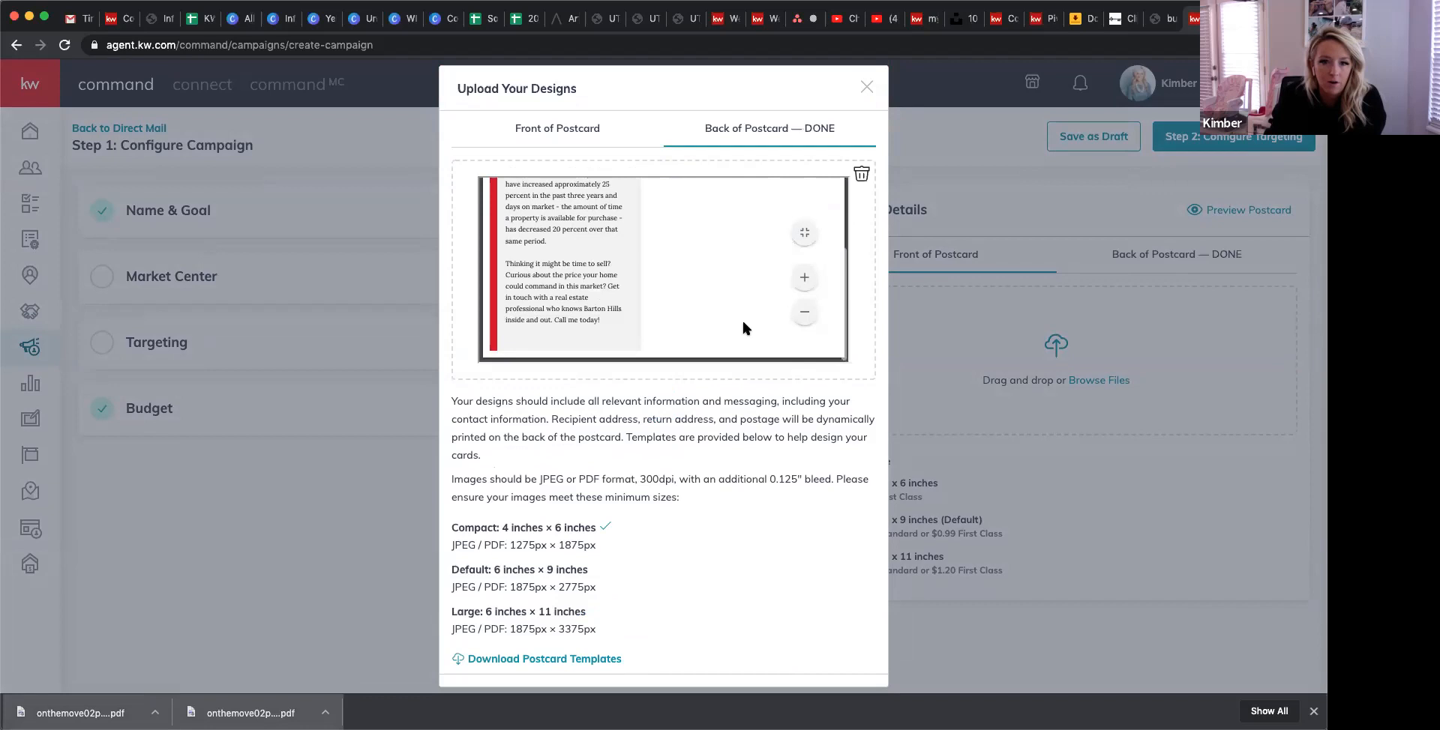
scroll(743, 328, "up", 5)
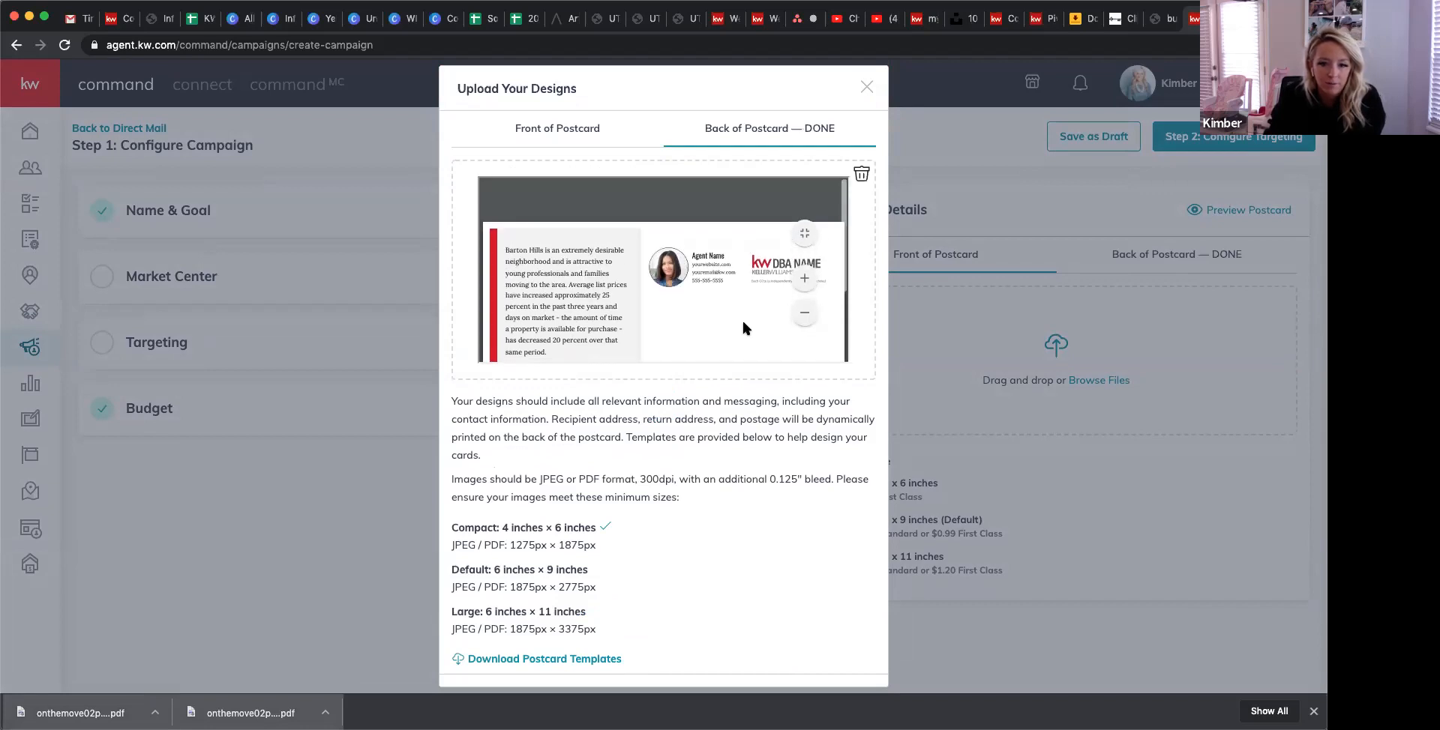
Step: Upload the first downloaded postcard PDF as the front of the postcard and check its preview
left_click(572, 142)
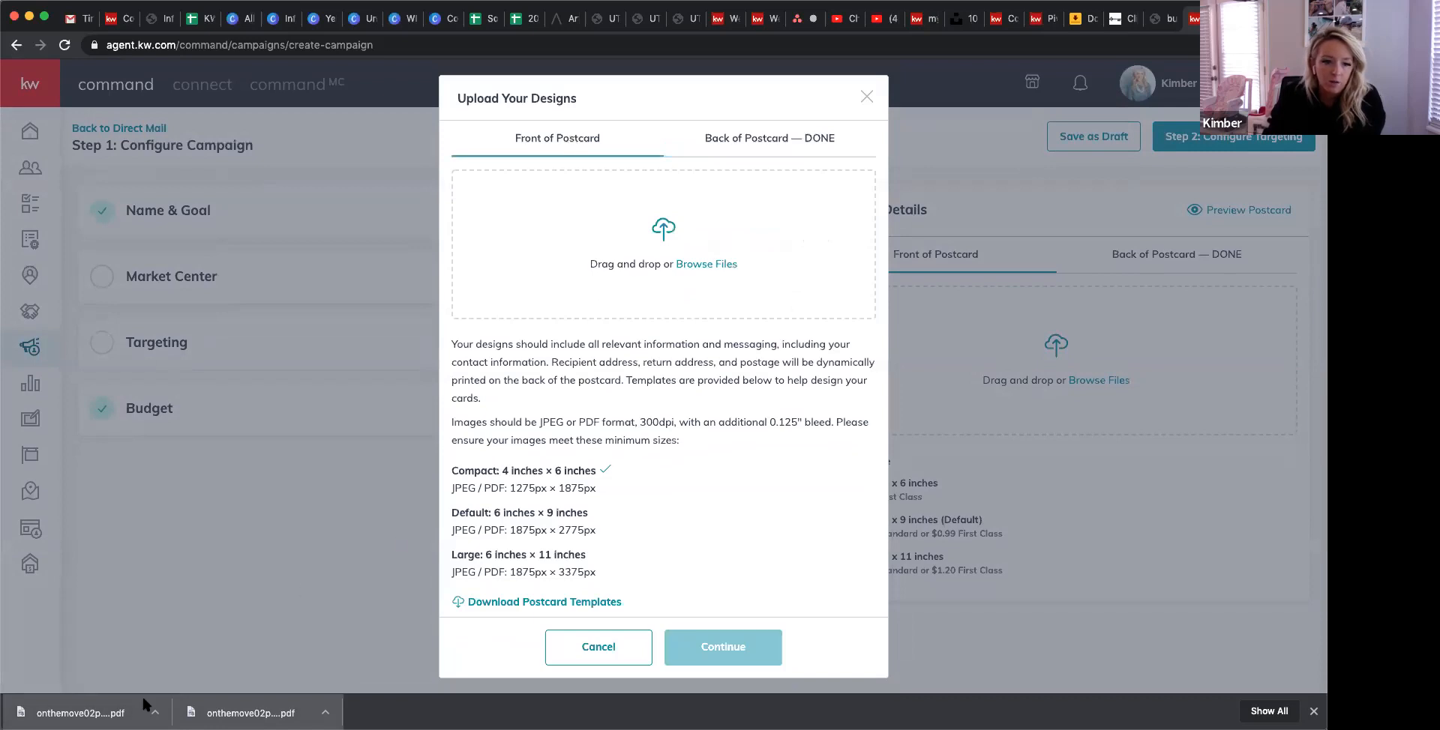
left_click_drag(131, 701, 742, 194)
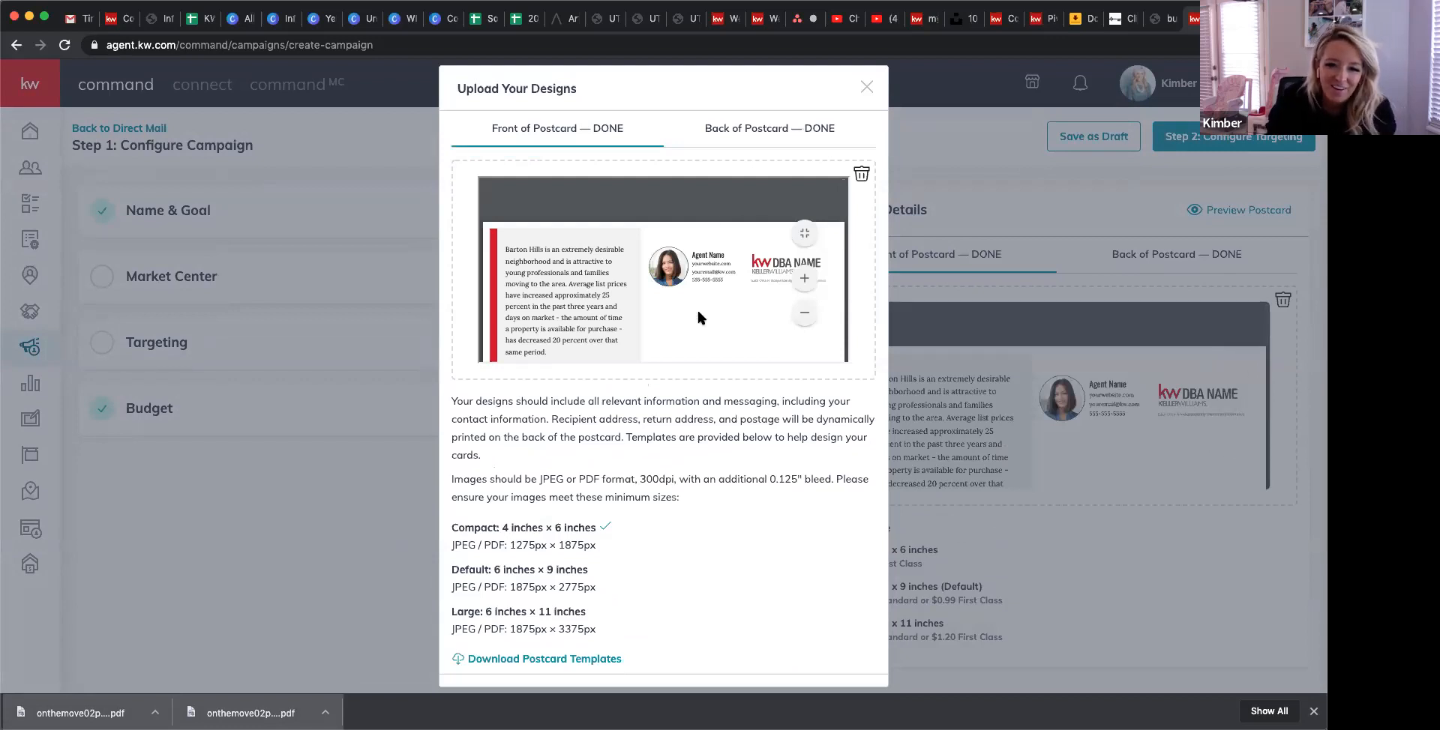
scroll(697, 317, "down", 5)
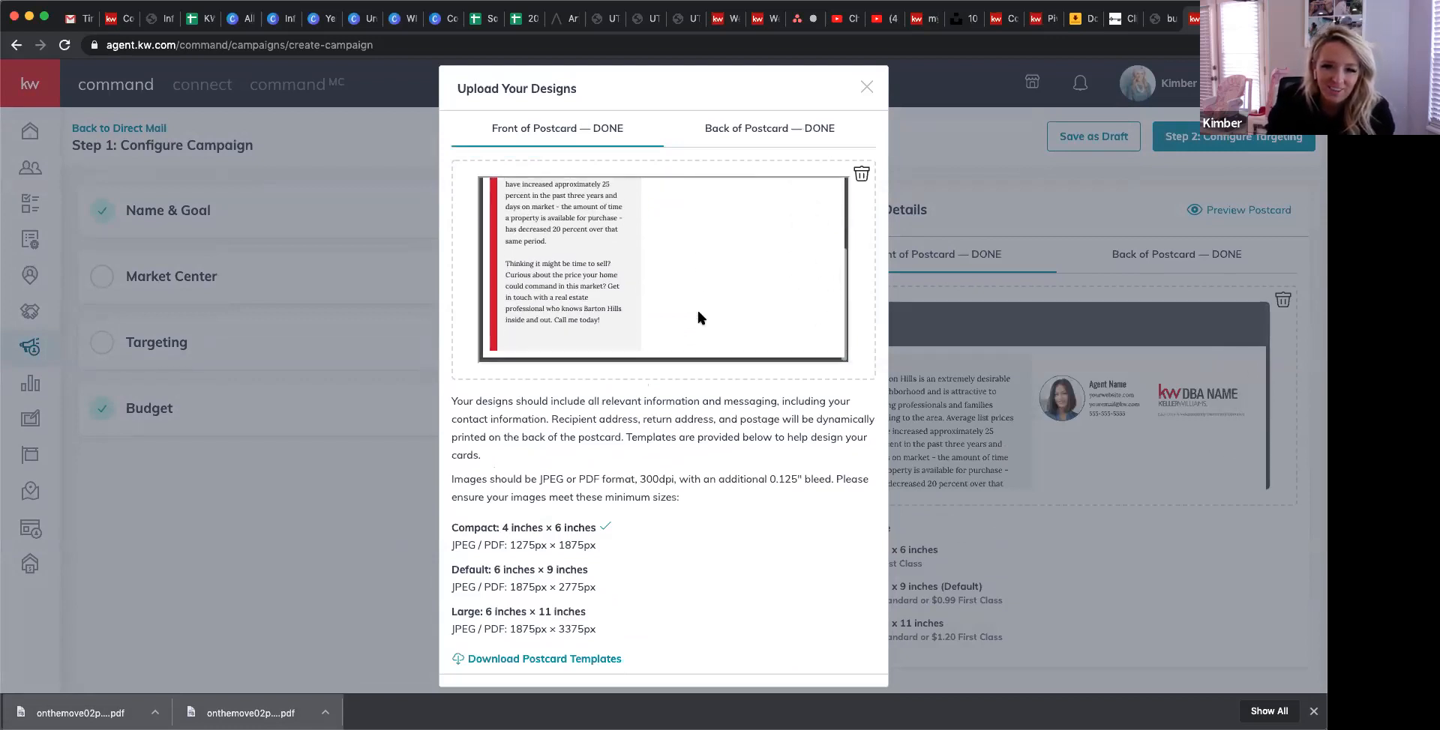
scroll(698, 318, "up", 5)
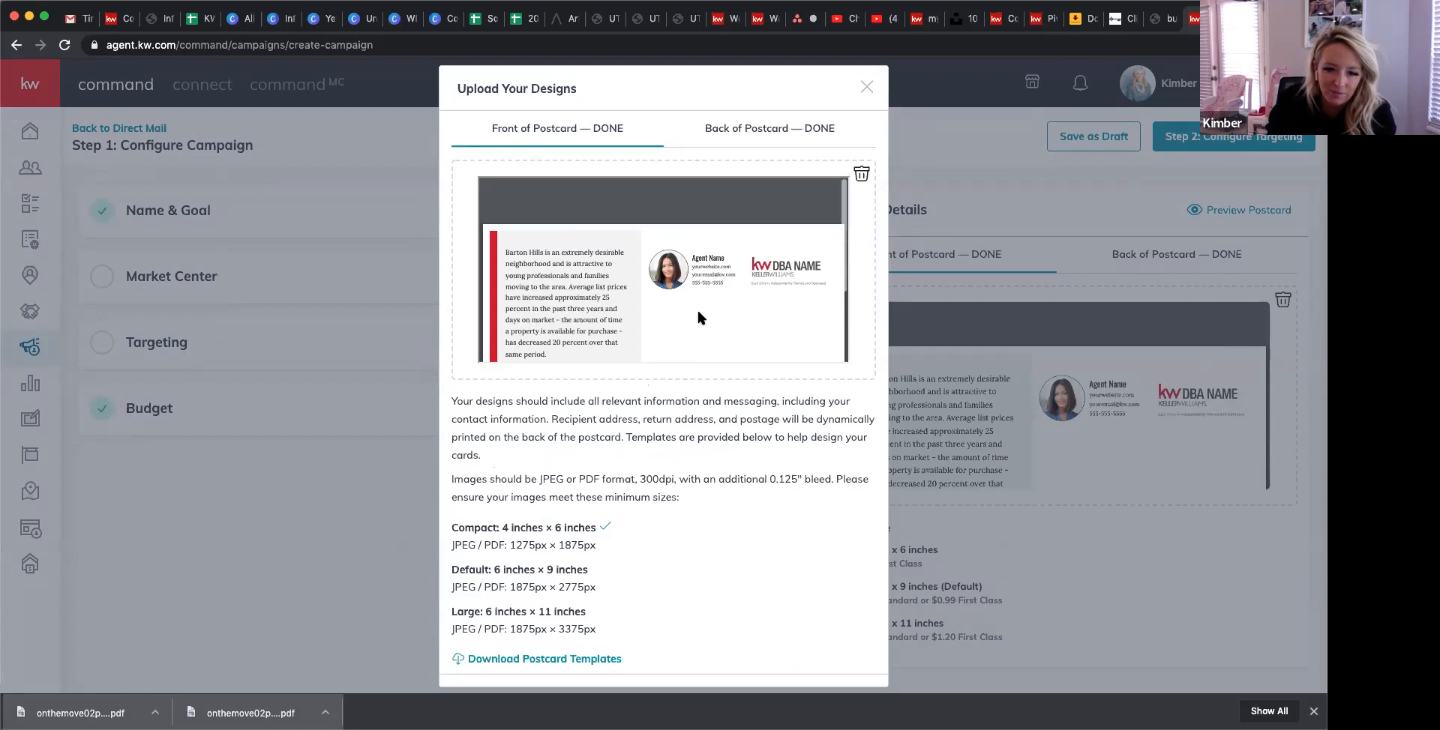
scroll(697, 317, "down", 5)
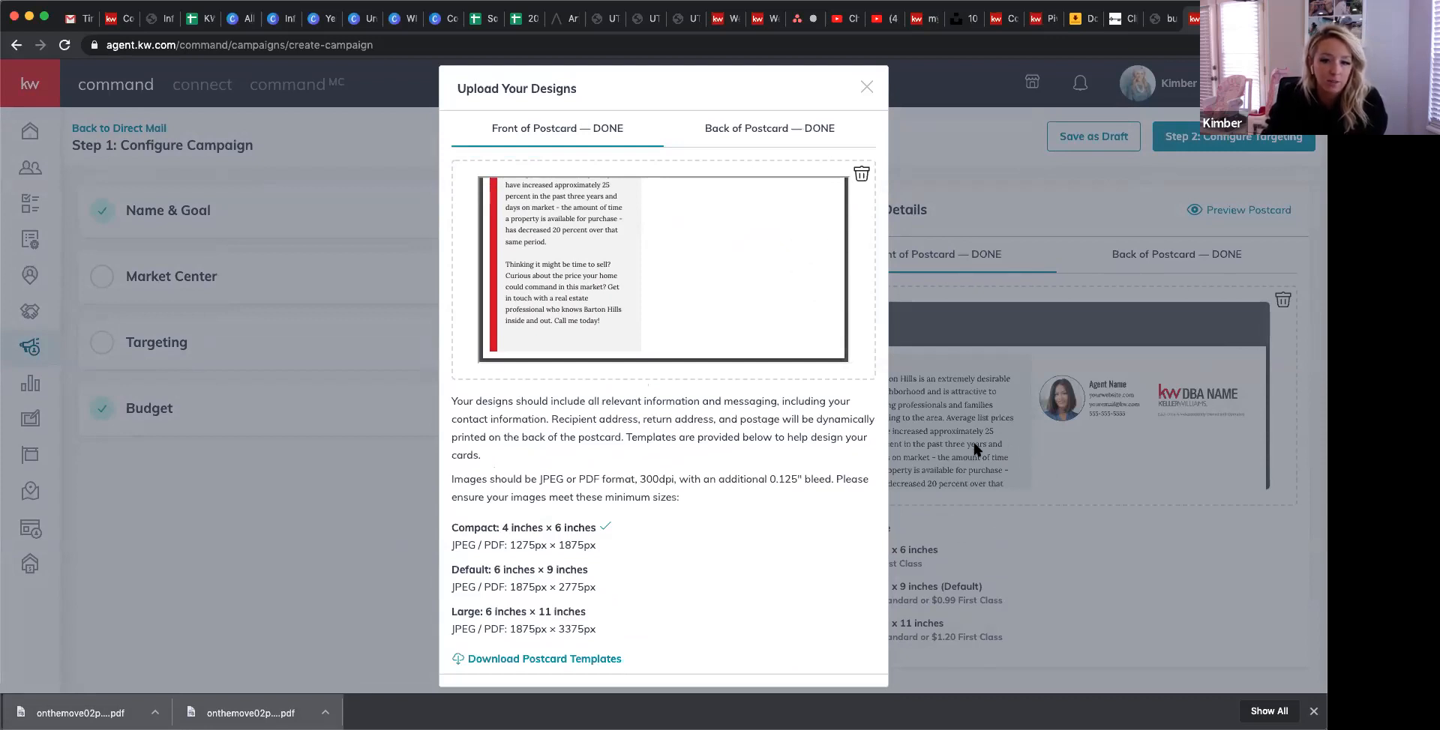
scroll(686, 291, "up", 3)
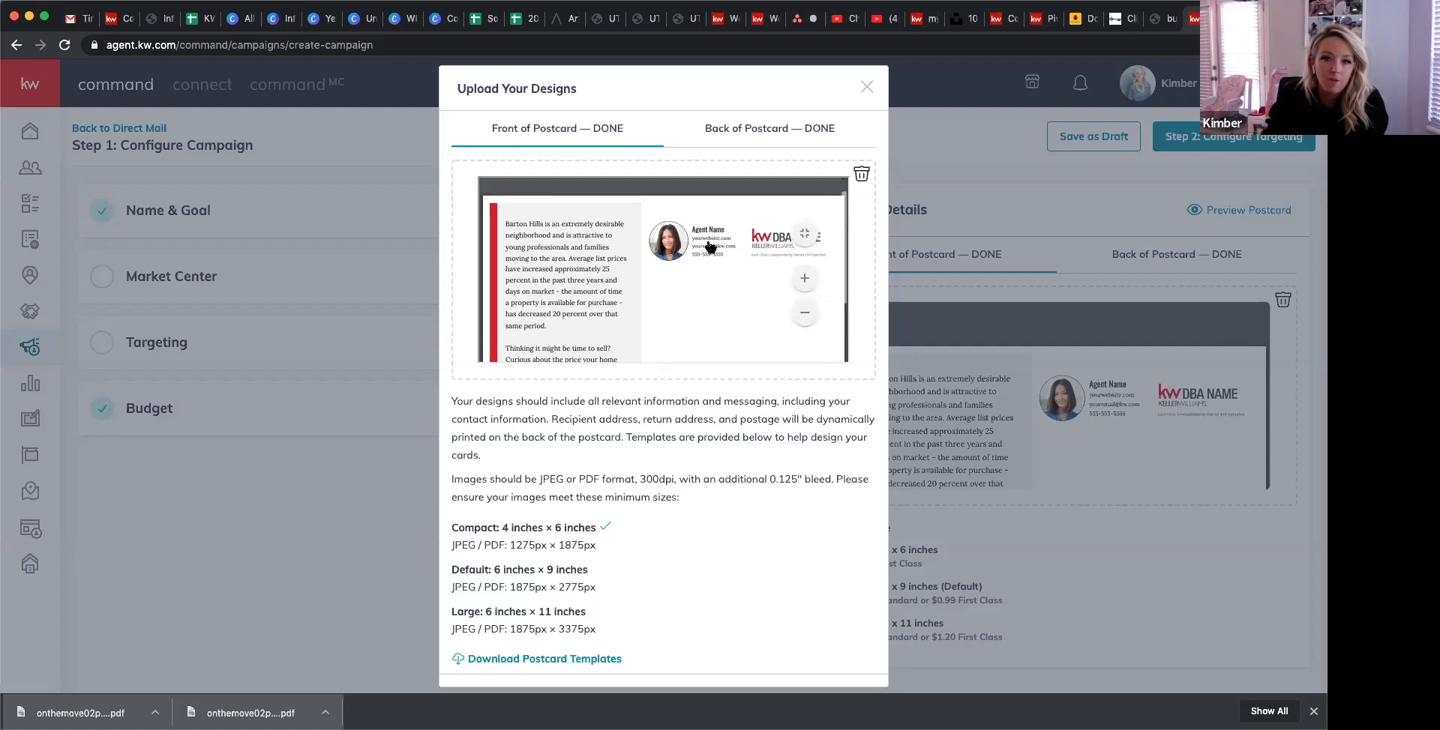
Step: Compare the uploaded front and back designs and accept them for the campaign
left_click(744, 132)
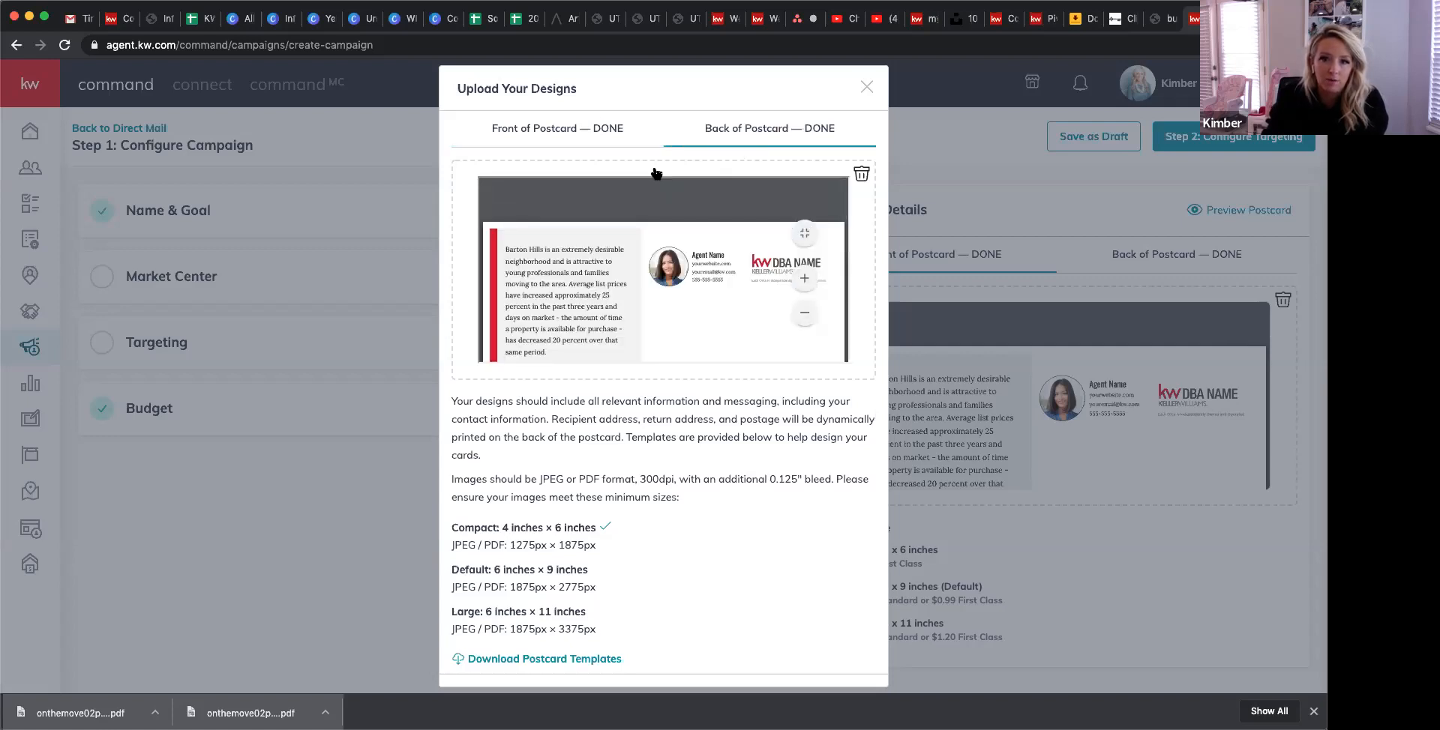
left_click(602, 129)
left_click(728, 126)
scroll(736, 324, "down", 5)
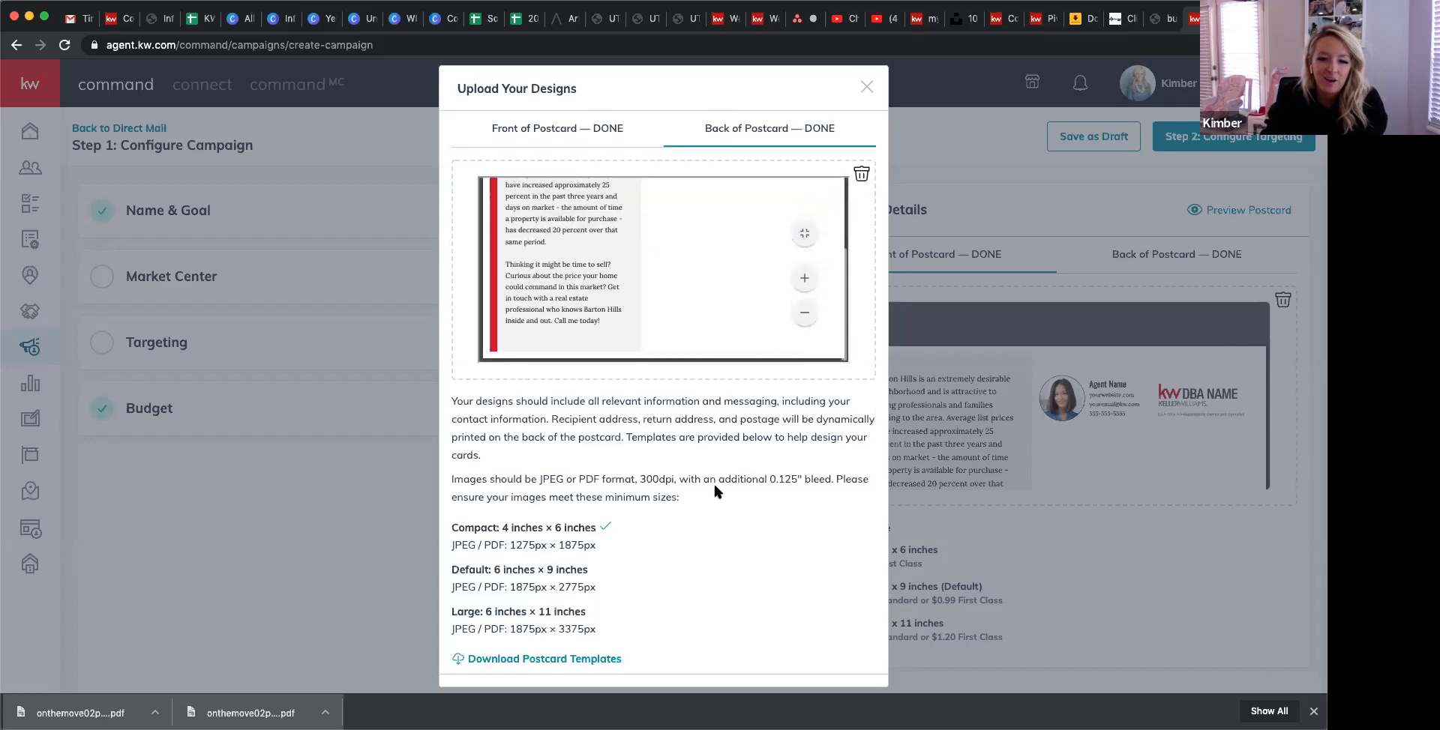
scroll(713, 482, "down", 2)
left_click(718, 657)
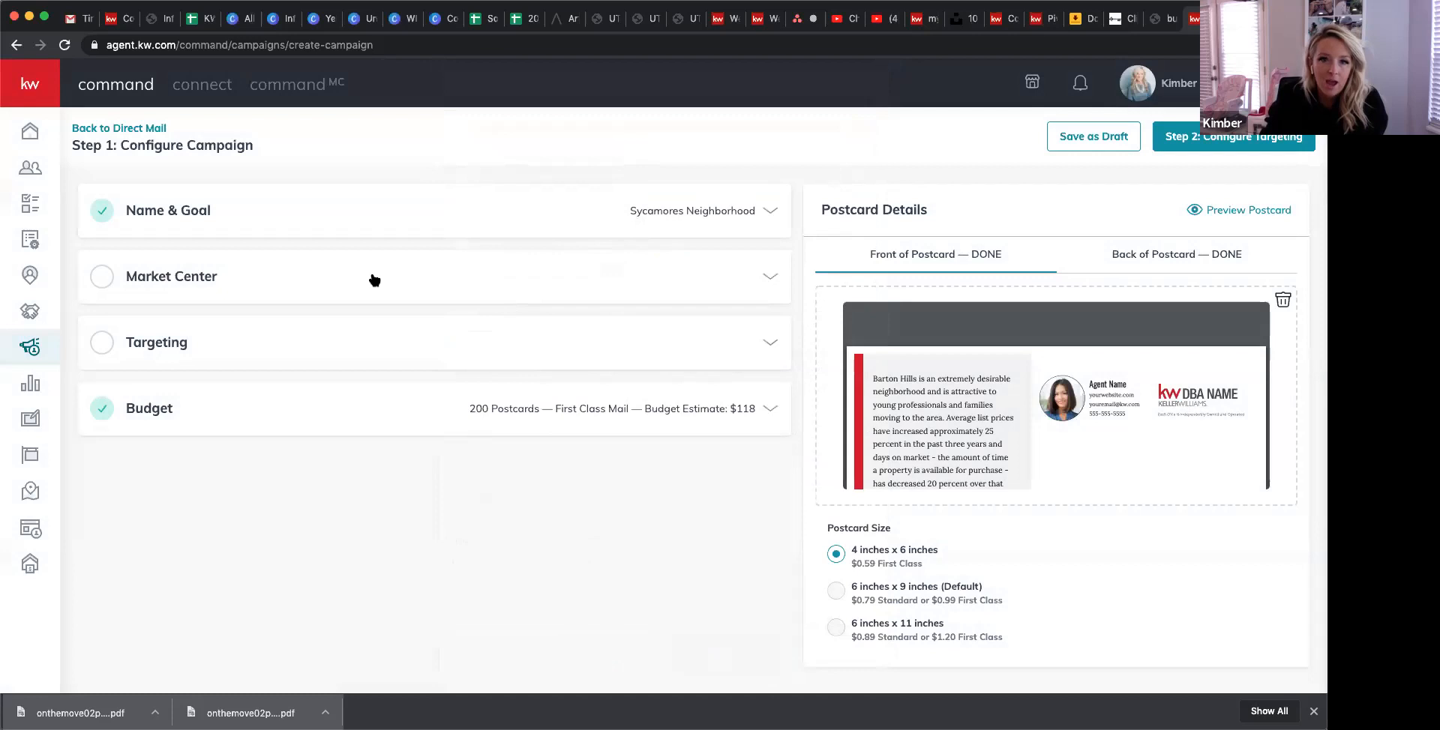
Step: Enter "KW South Valley Keller Williams" as the market center name in the campaign configuration
left_click(312, 276)
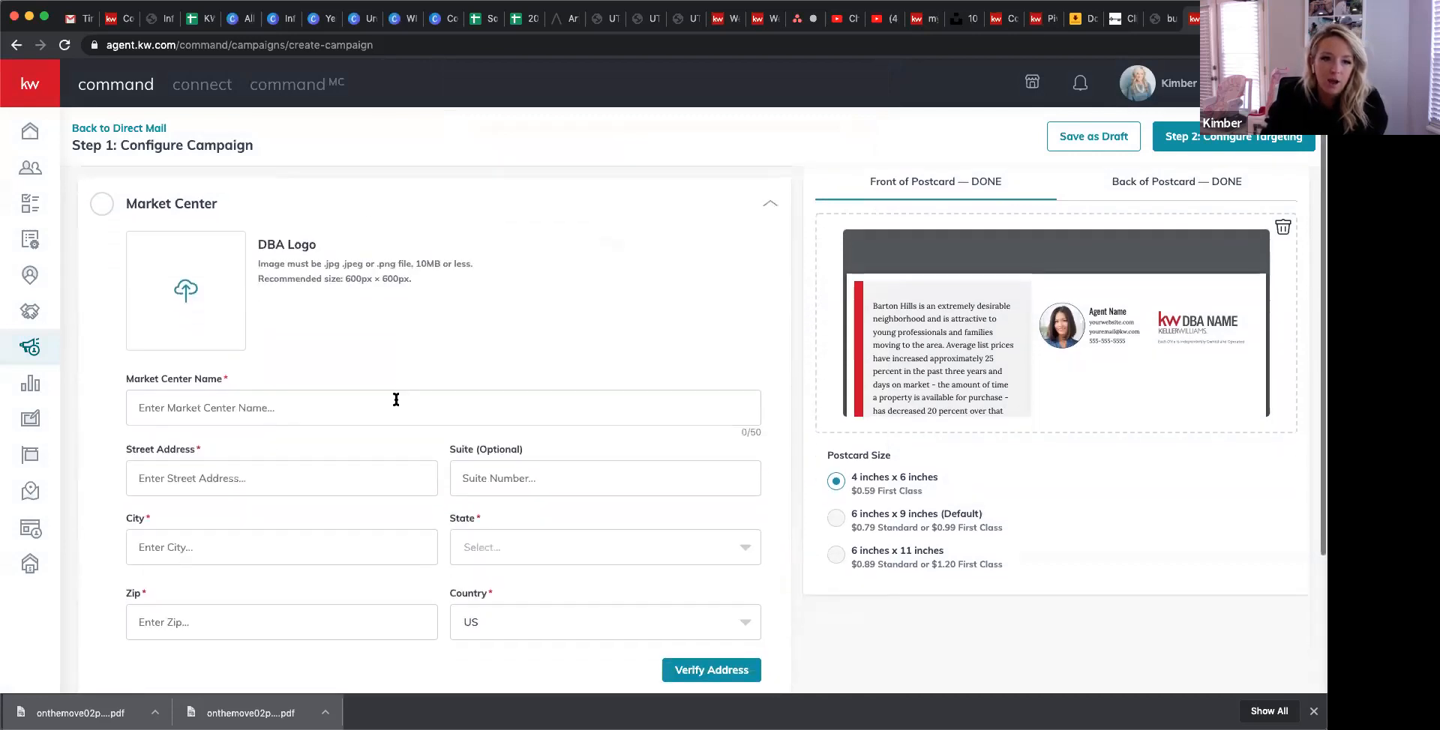
left_click(396, 405)
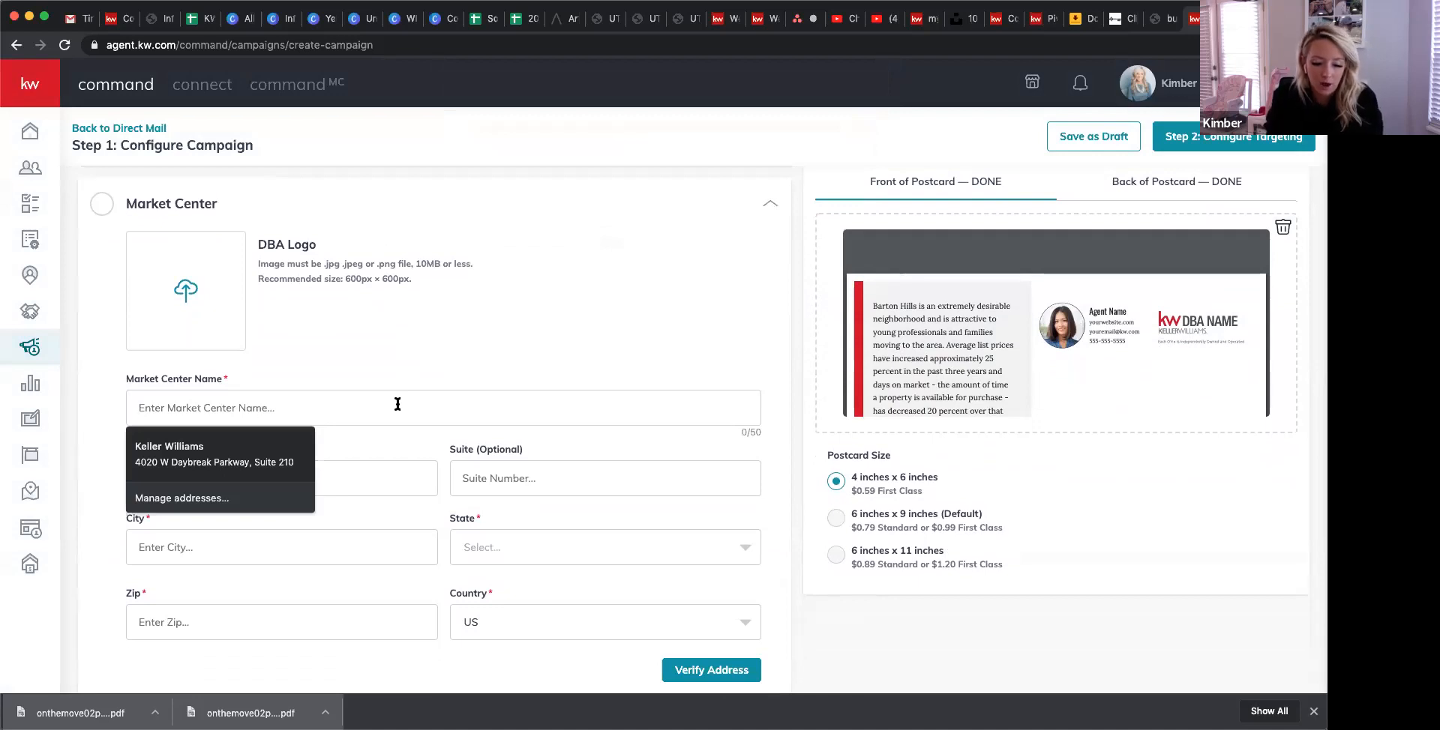
type("KW So")
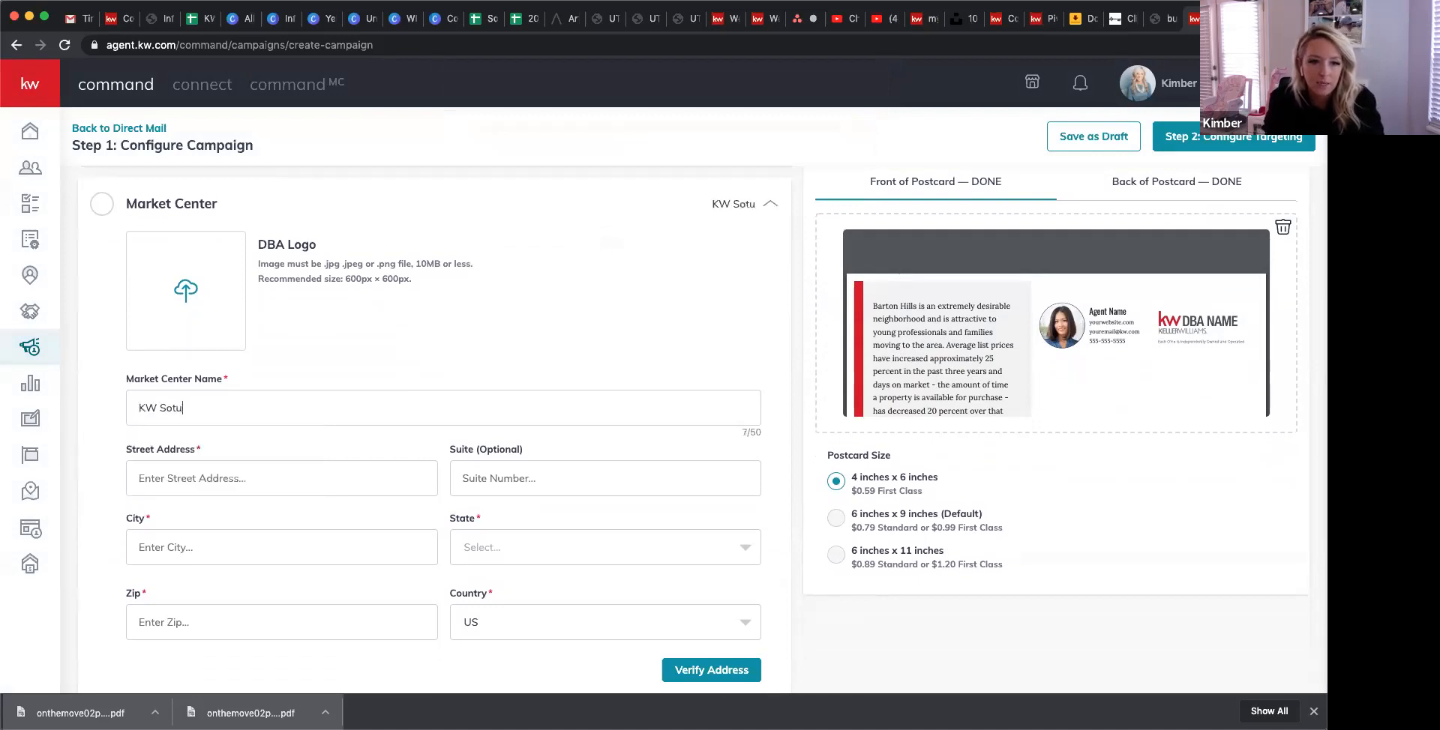
type("uth Valley K")
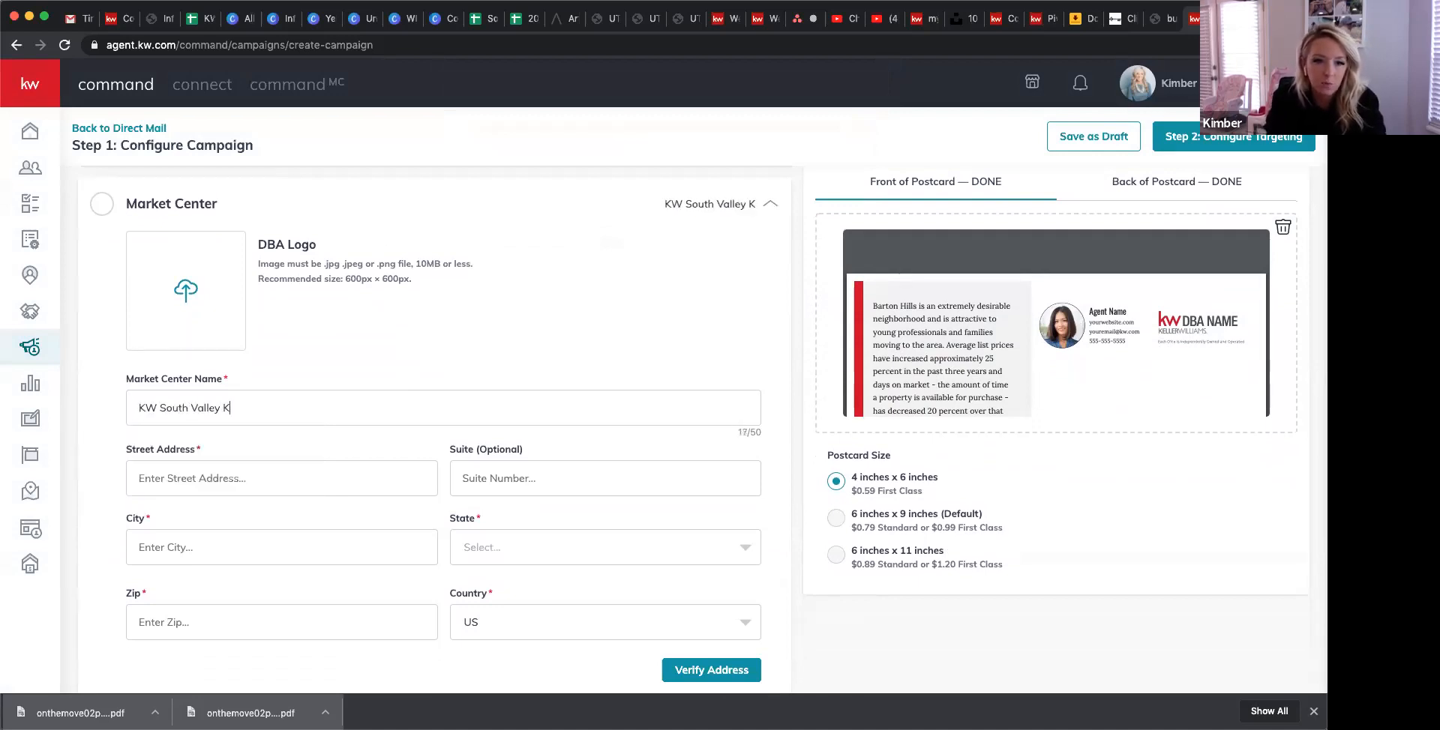
type("eller Williams")
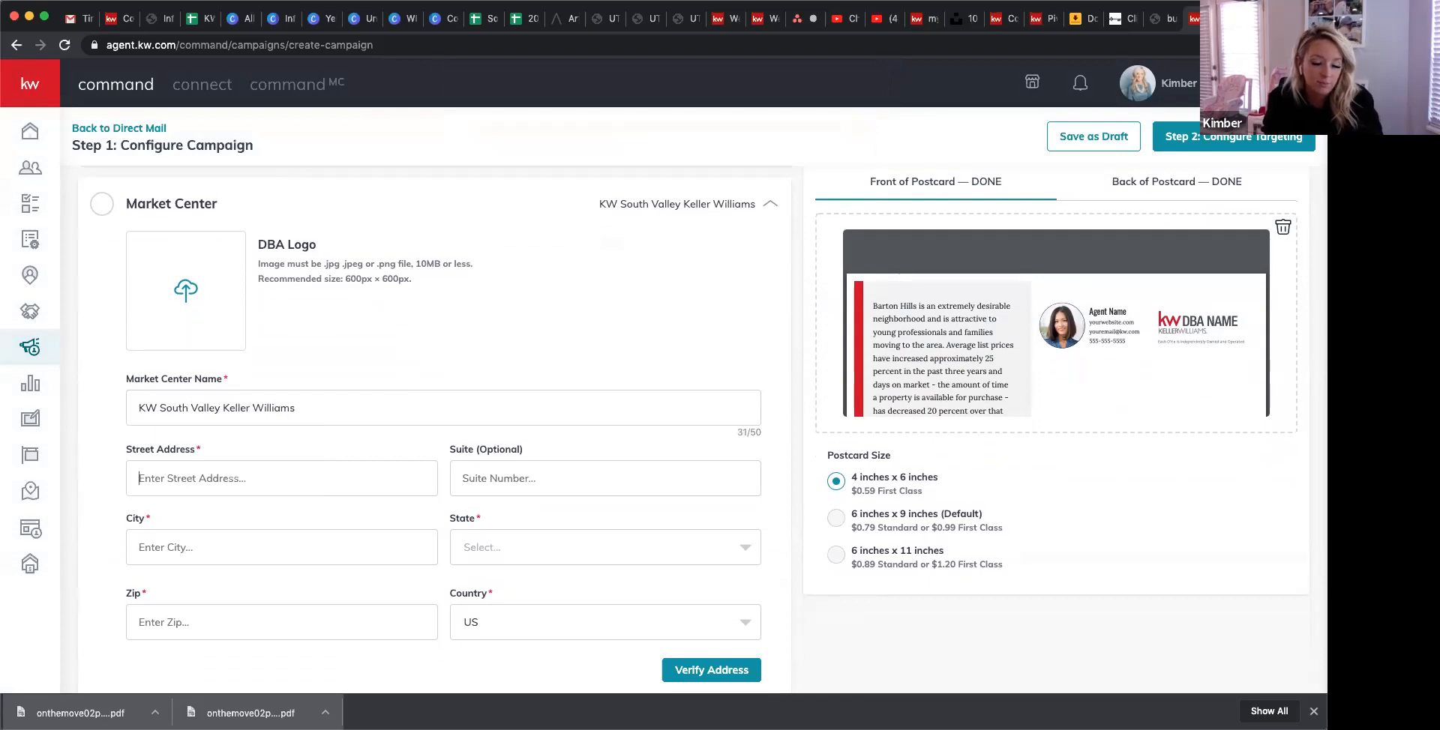
Step: Fill in the market center's street address and suite number
type("4")
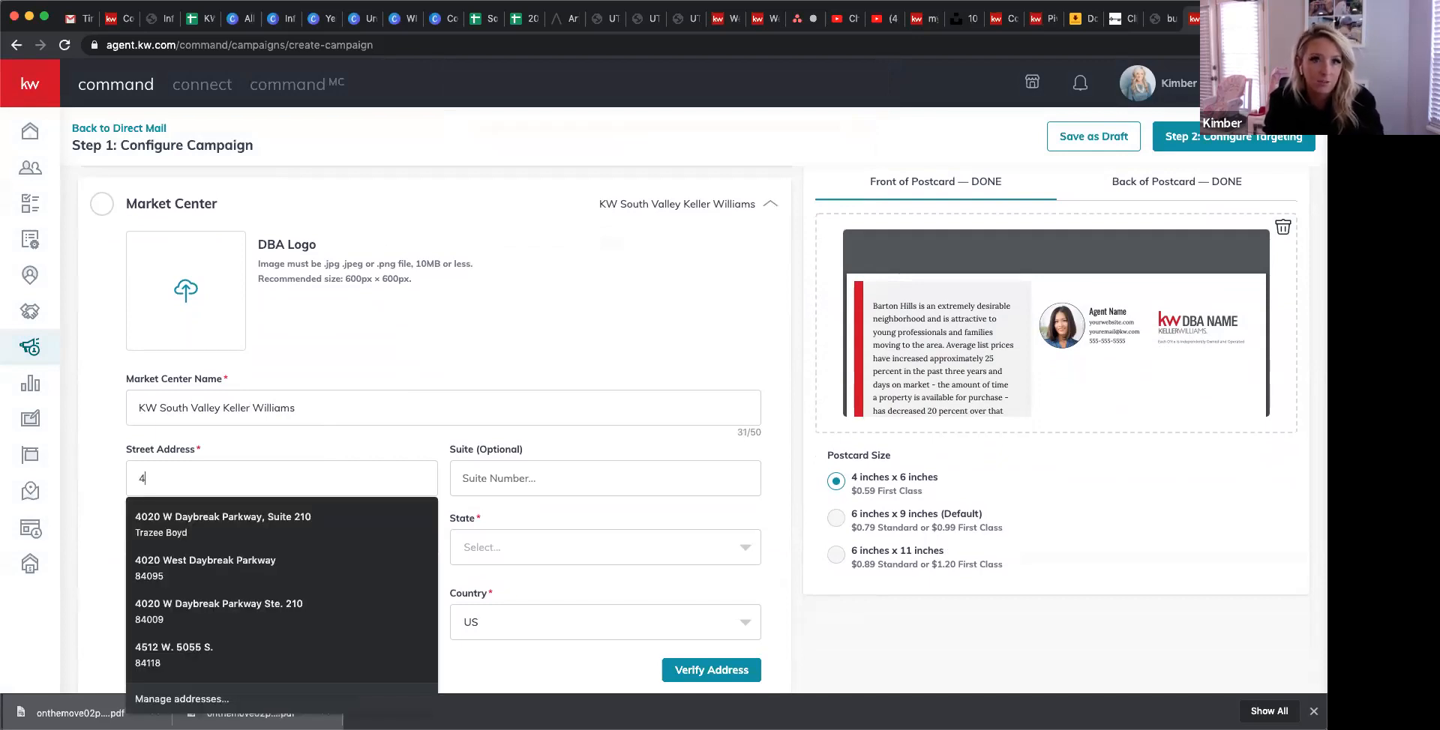
type("020 W")
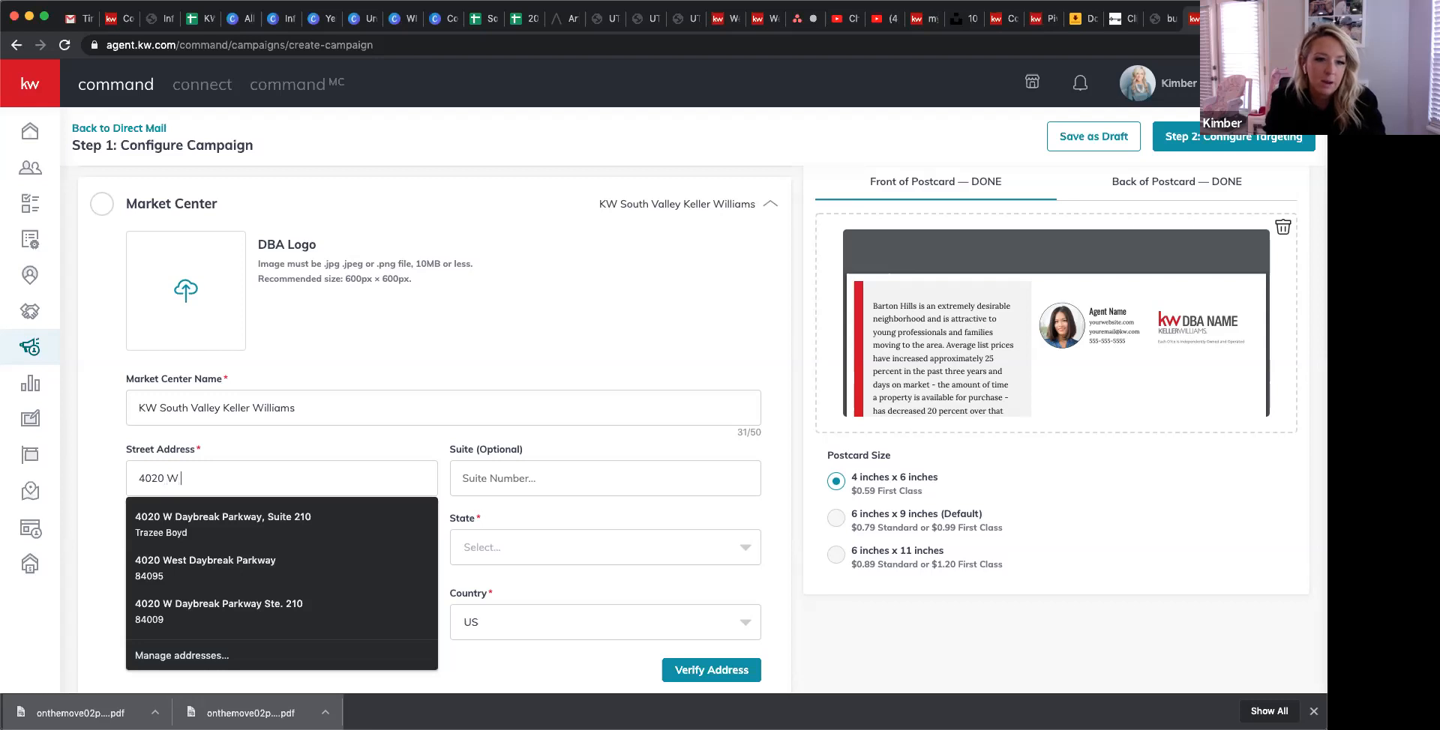
type(" Daybreak Parkway")
key("Tab")
type("210South Jordna")
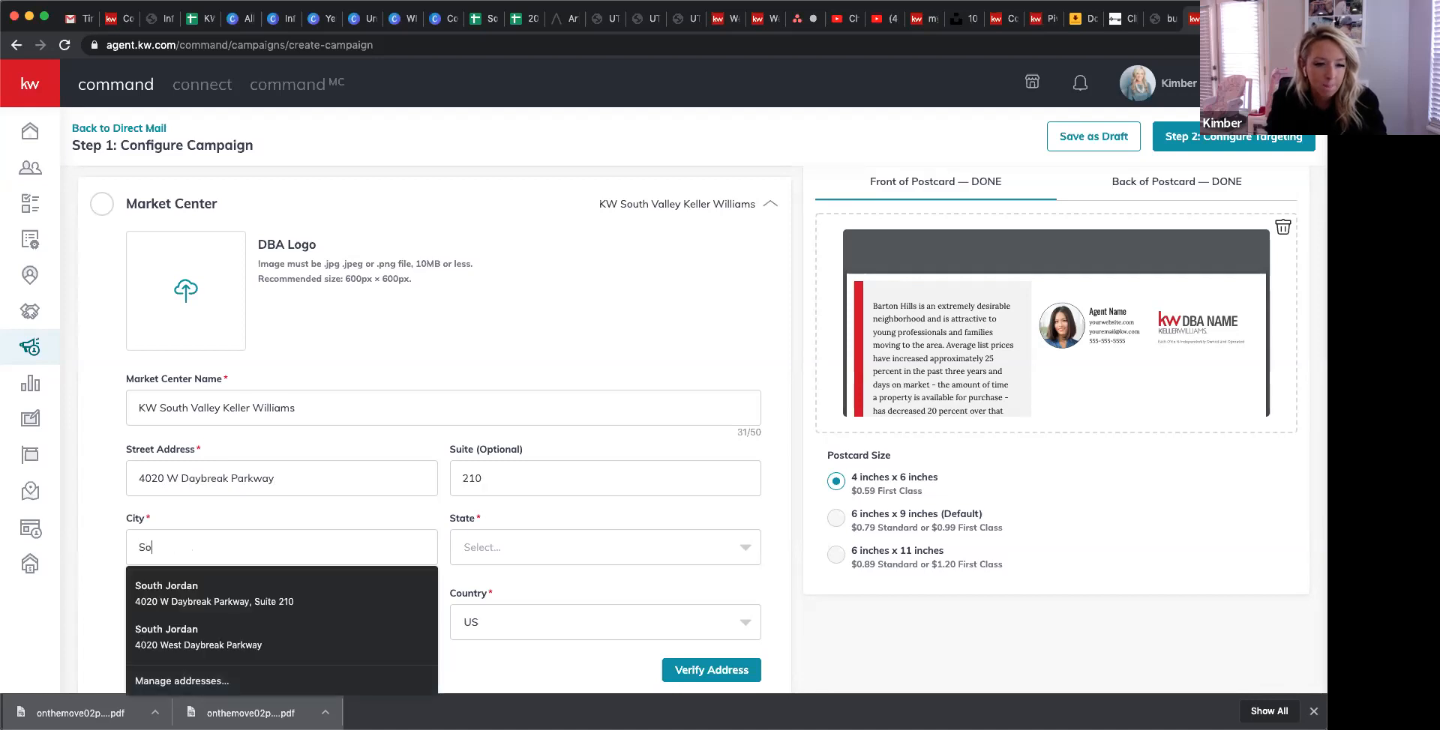
Step: Complete the market center's address with its city, state UT and zip code
key("BackSpace")
key("BackSpace")
type("an")
key("Tab")
type("ut")
key("Return")
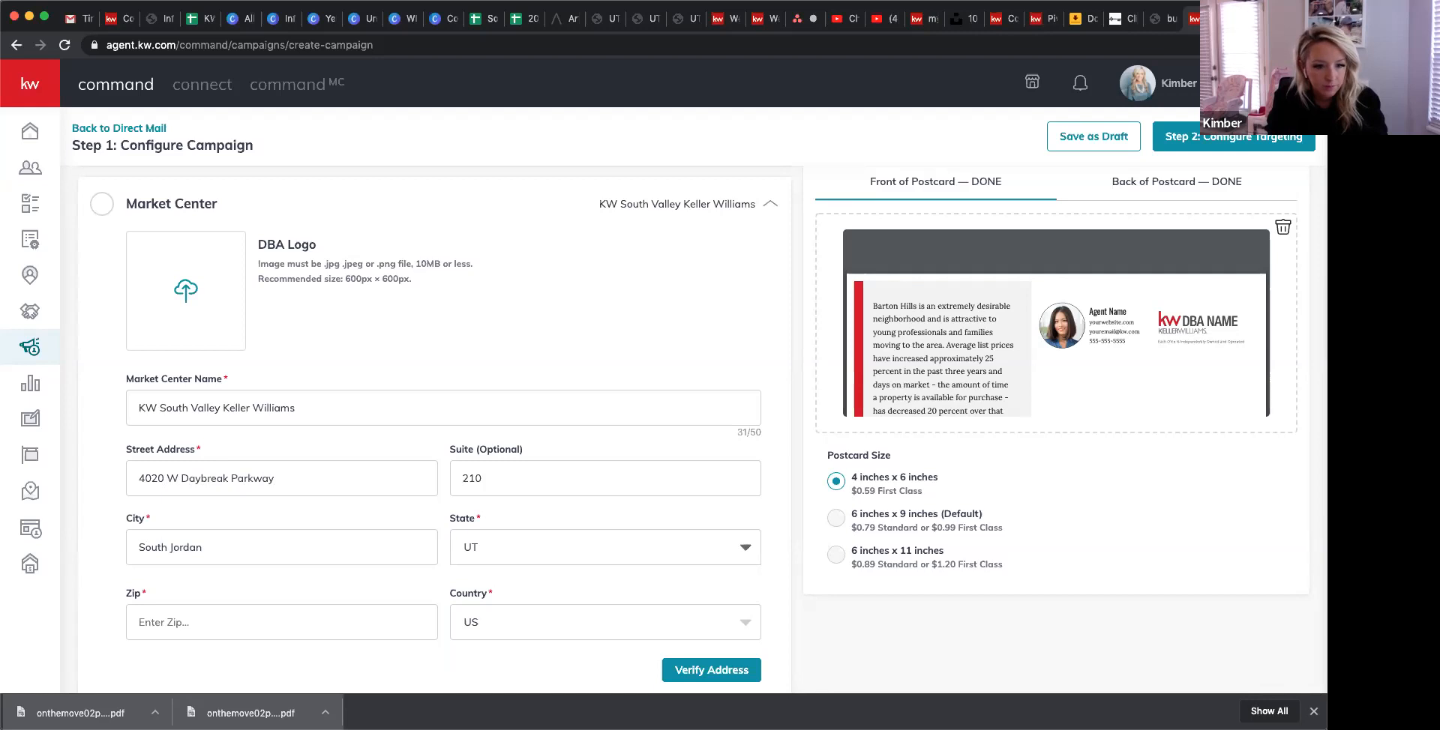
type("84")
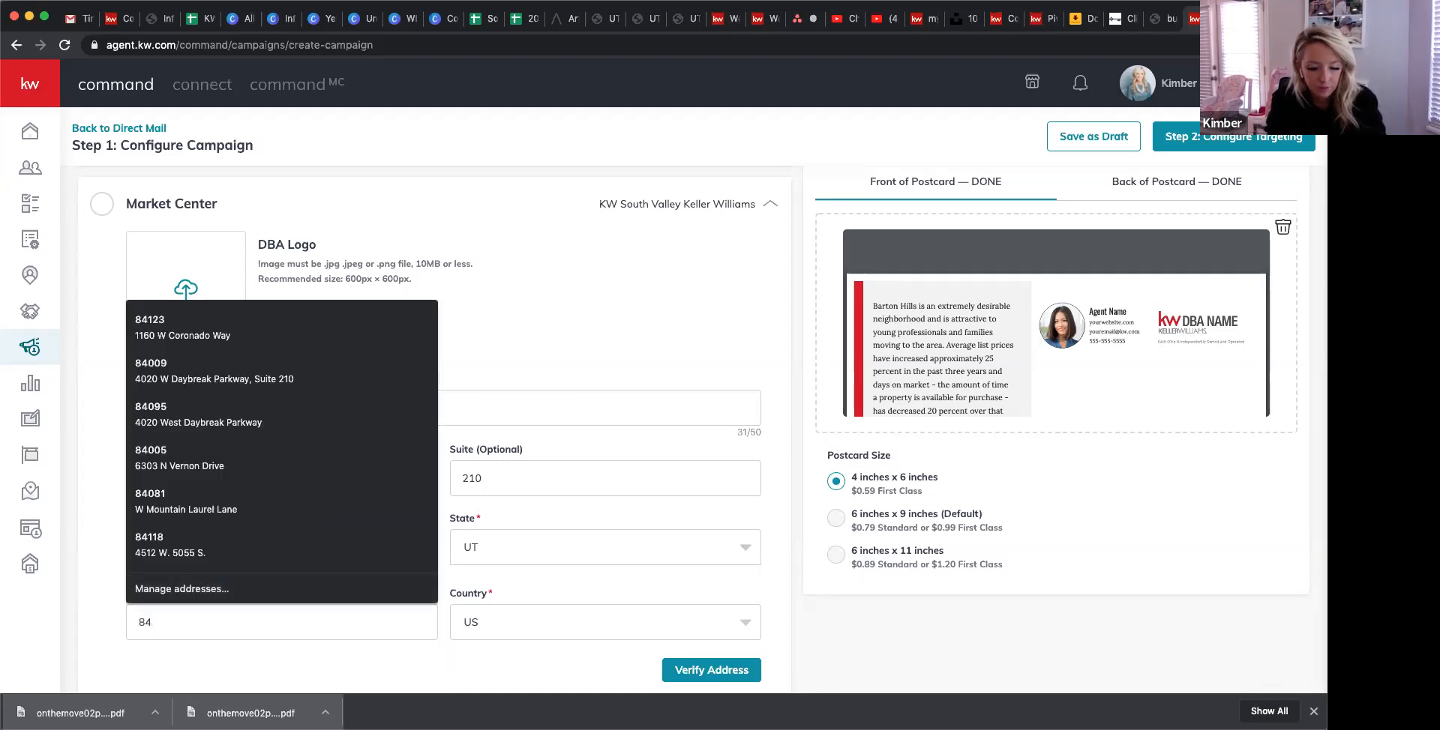
type("009")
key("Tab")
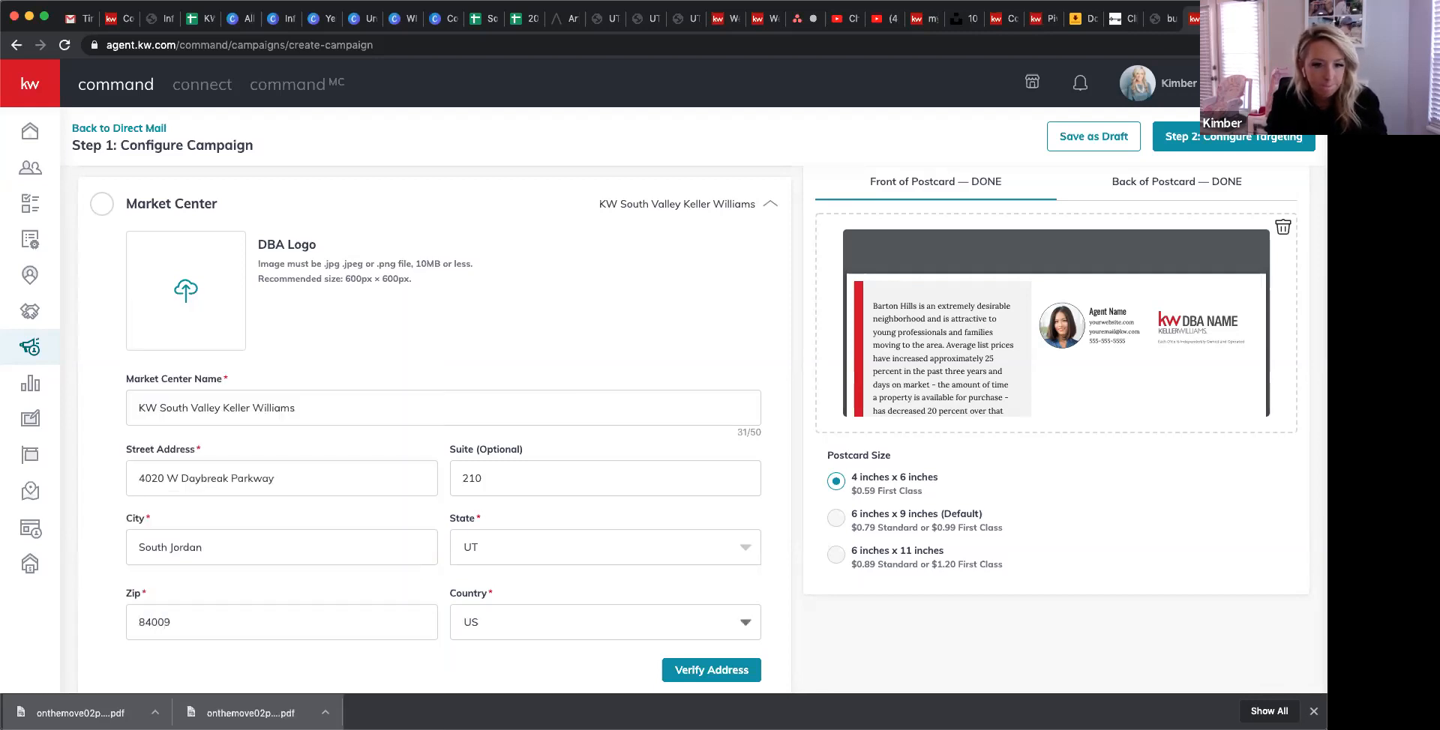
Step: Verify the market center address using the corrected version, and open the street address entry for Local Targeting
scroll(660, 372, "down", 3)
left_click(686, 484)
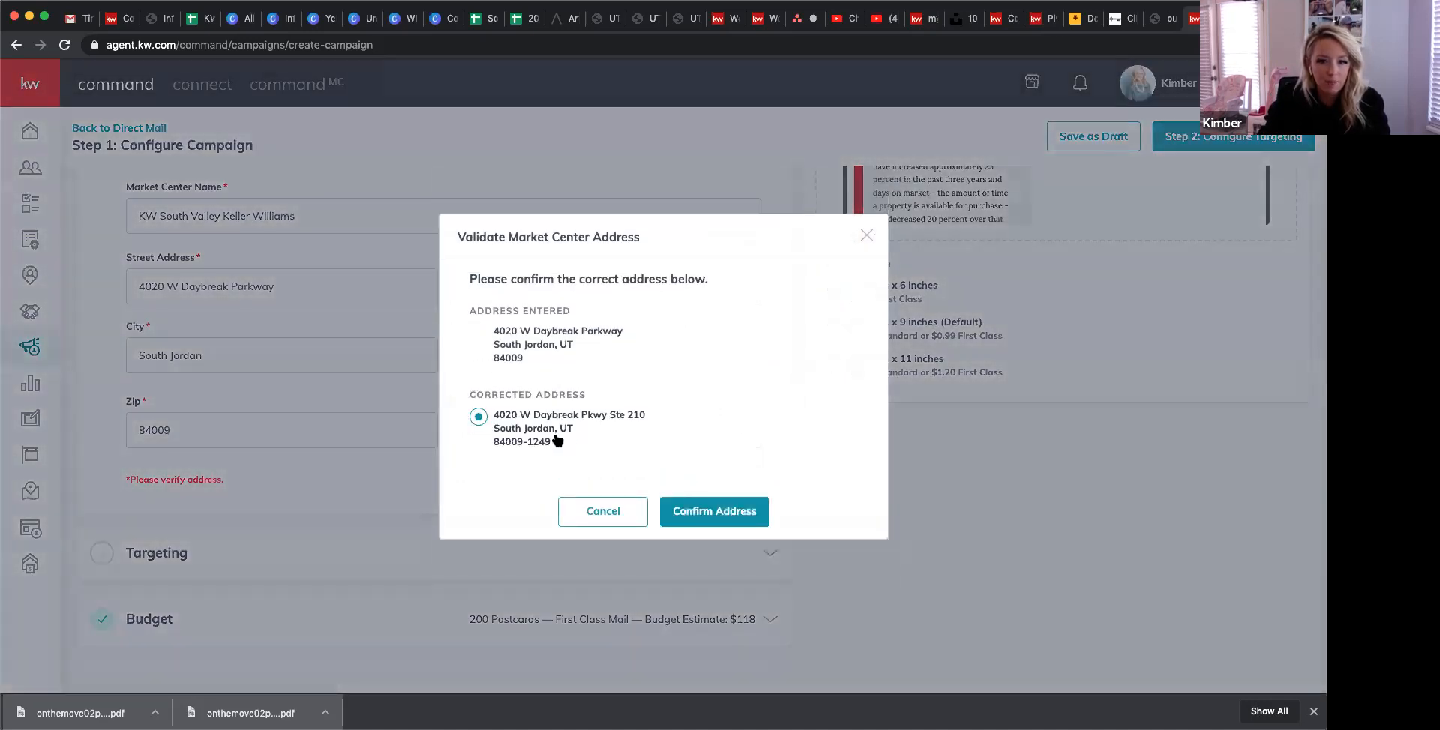
left_click(714, 516)
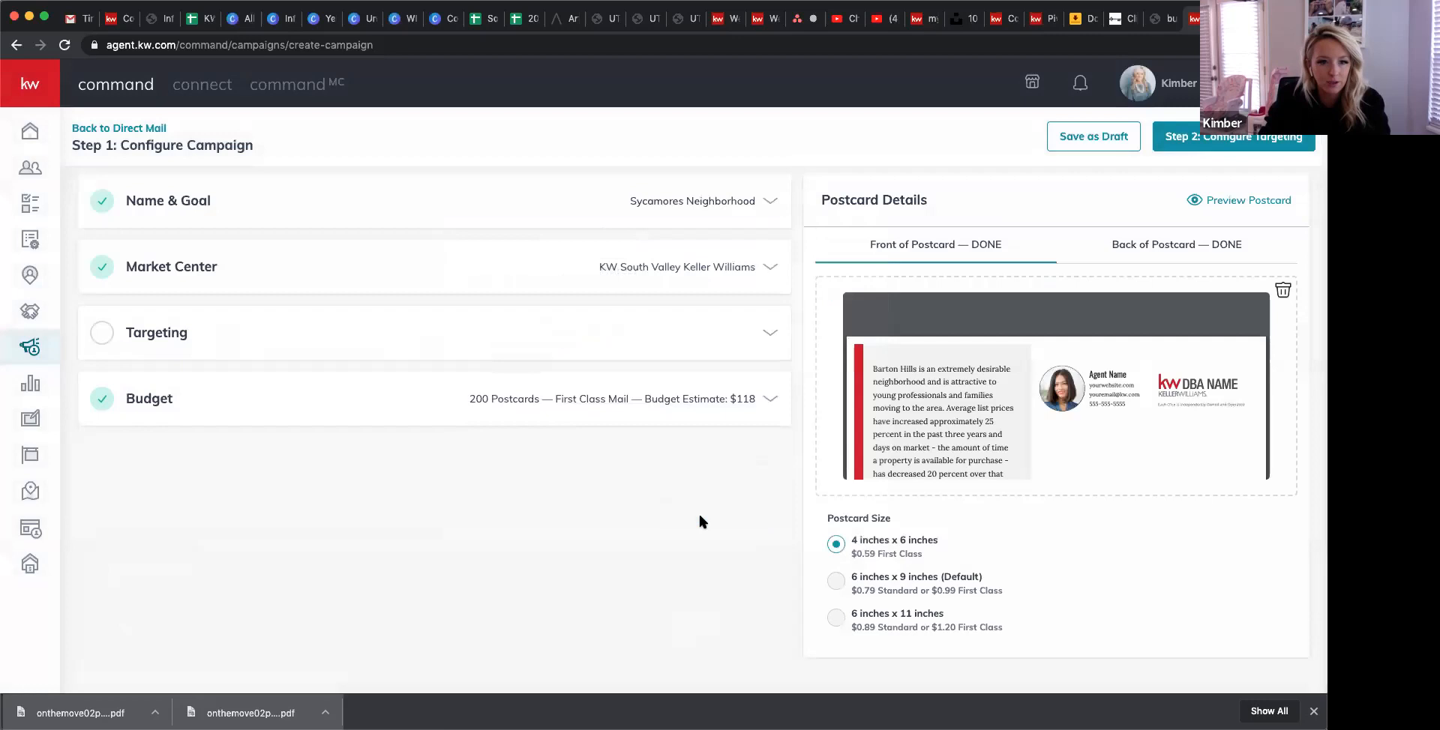
left_click(183, 339)
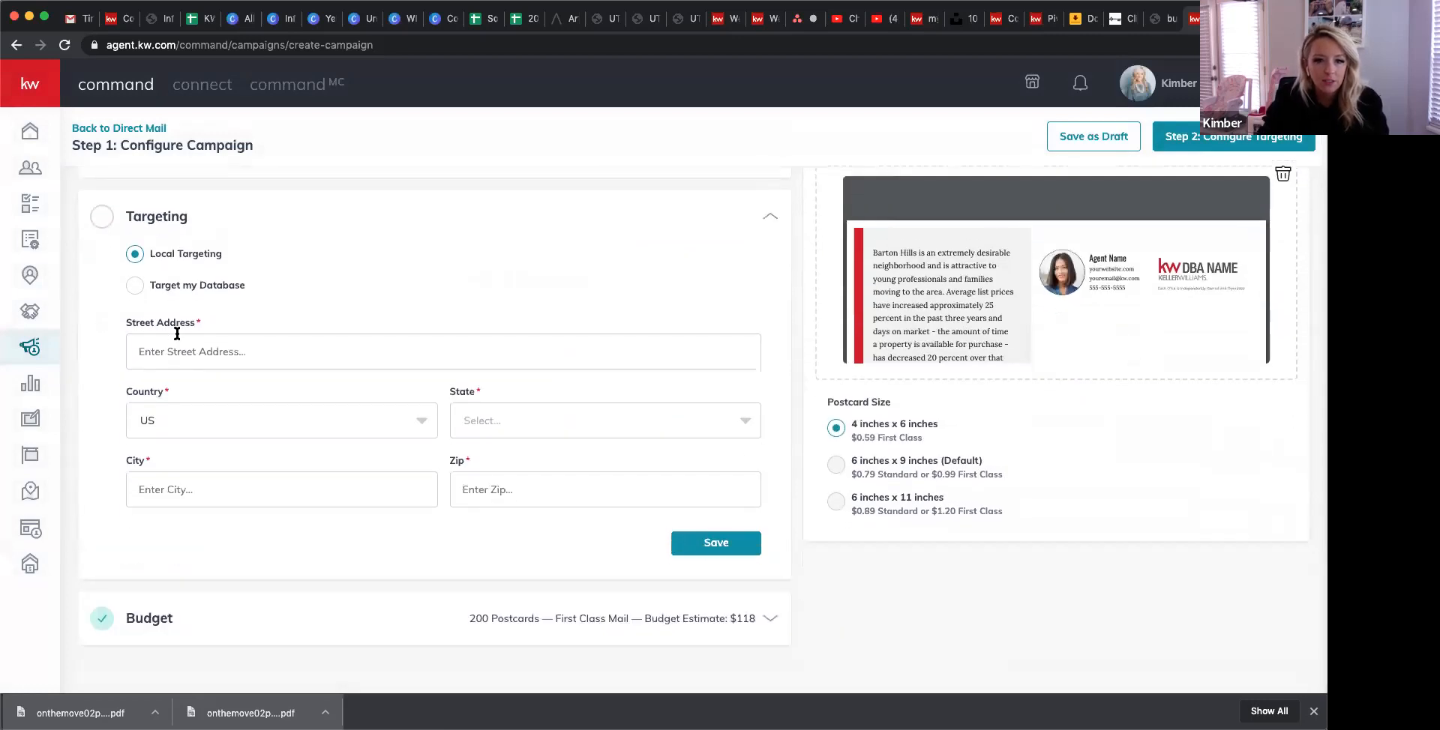
left_click(239, 354)
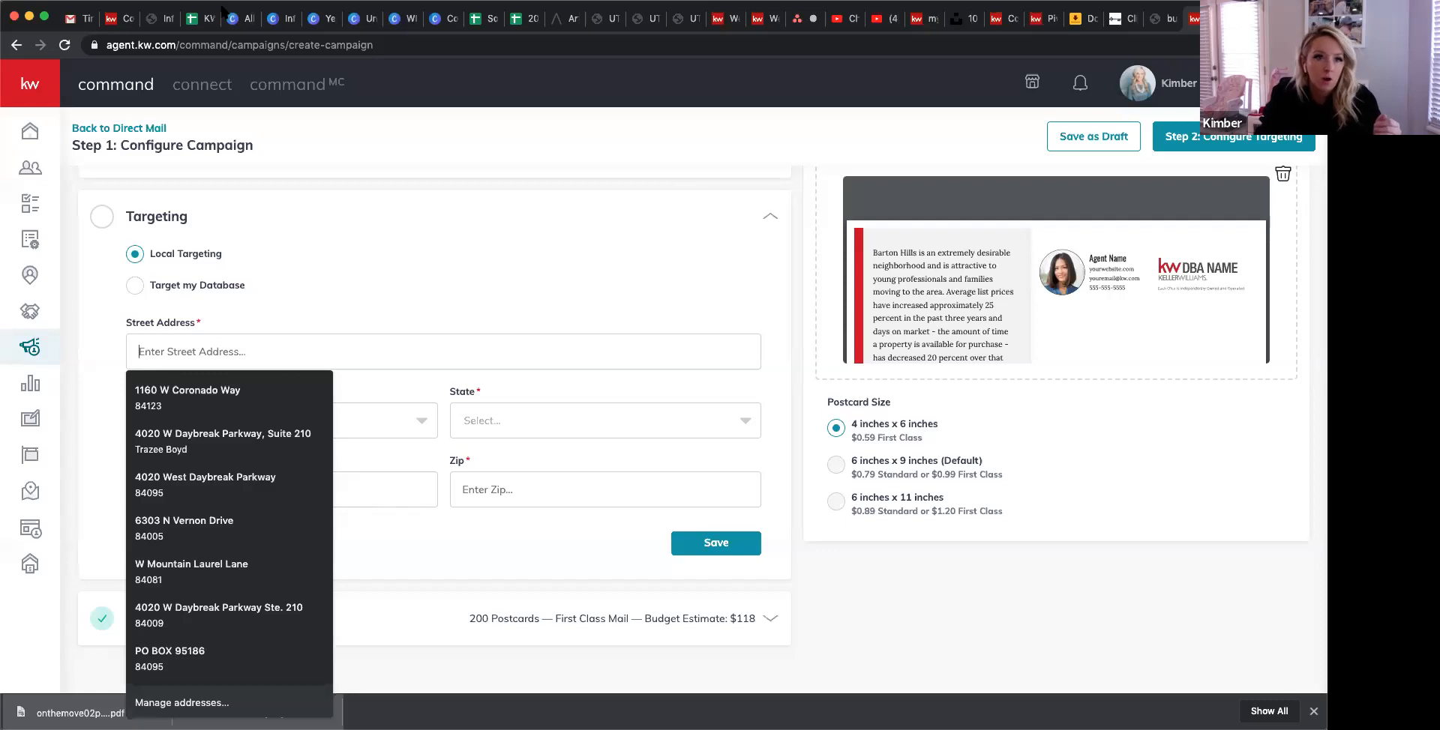
Step: Switch to the full residential search on utahrealestate.com and set its status filter to Active only
left_click_drag(223, 6, 297, 30)
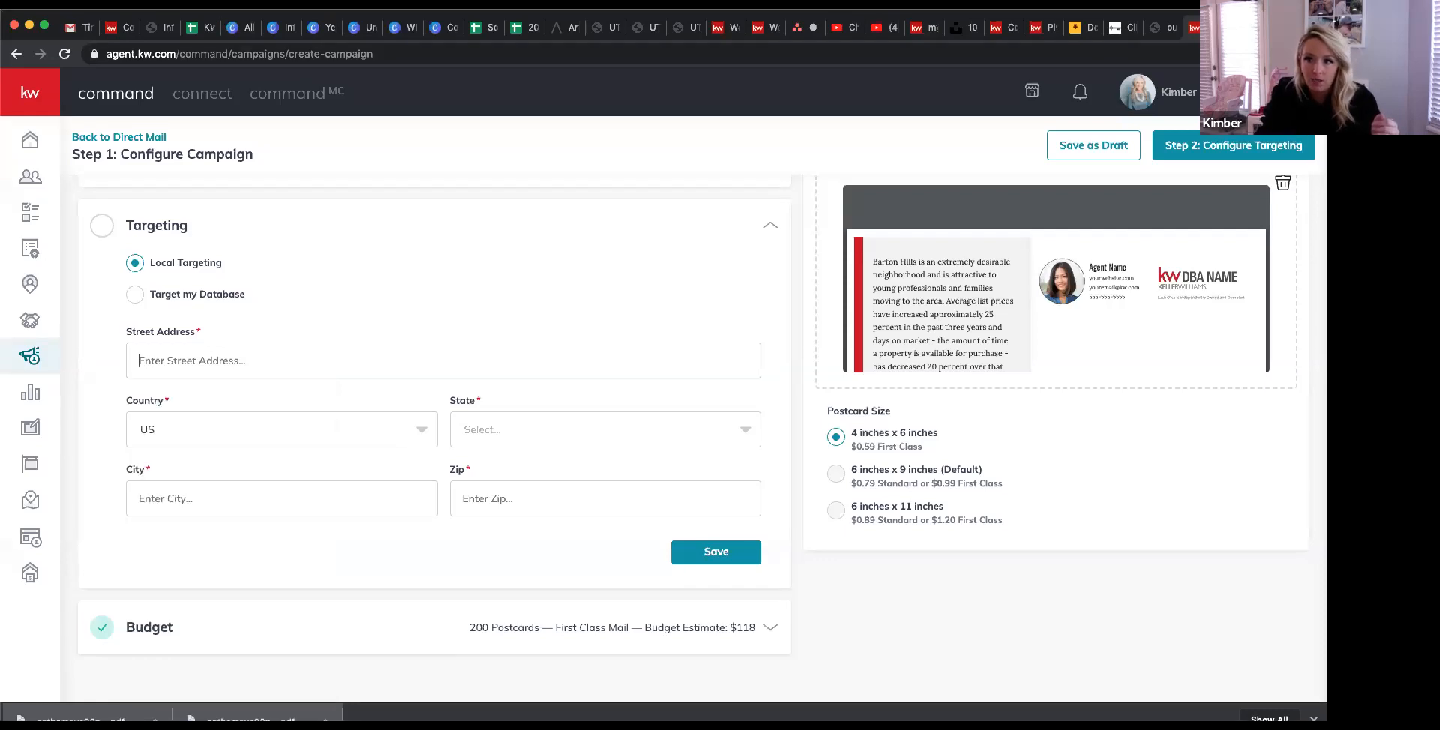
left_click(1241, 28)
left_click(514, 46)
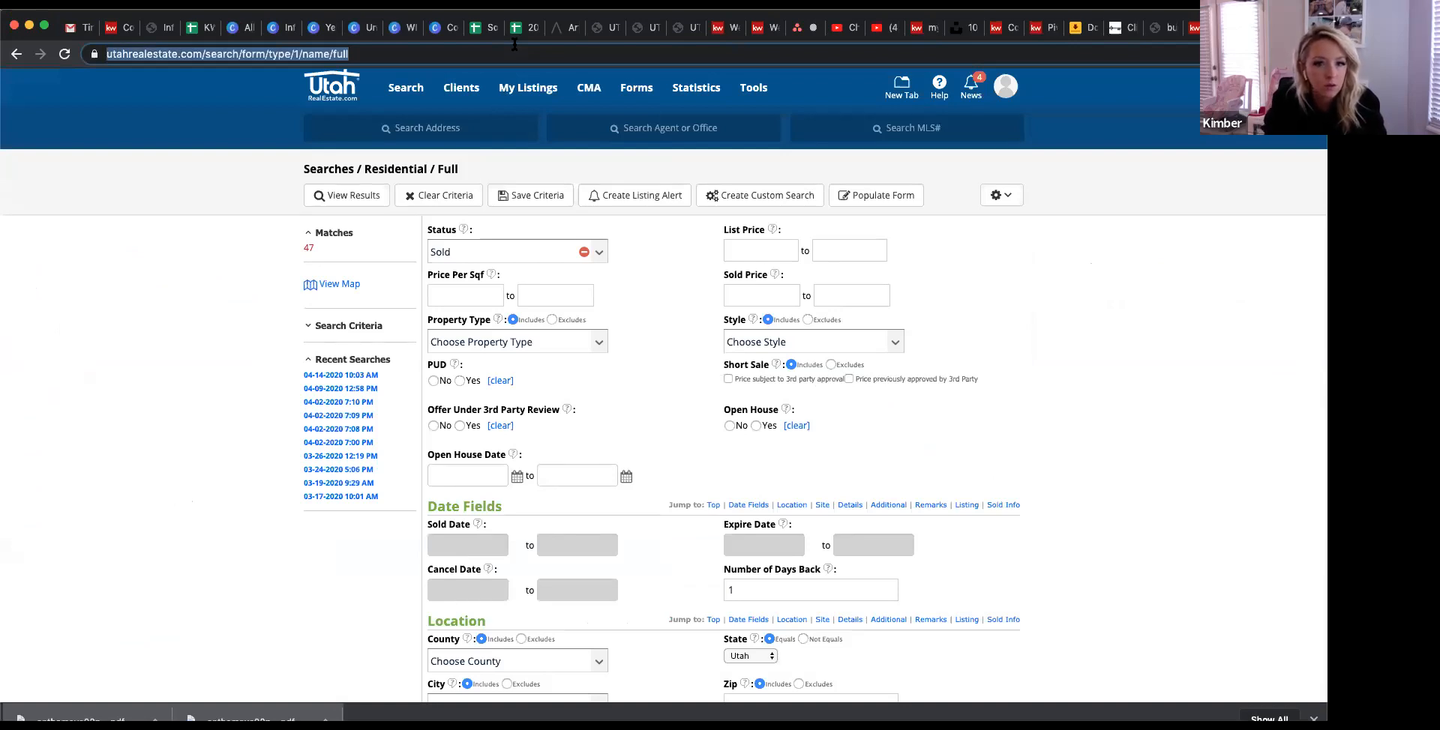
left_click(583, 253)
left_click(499, 306)
left_click(662, 446)
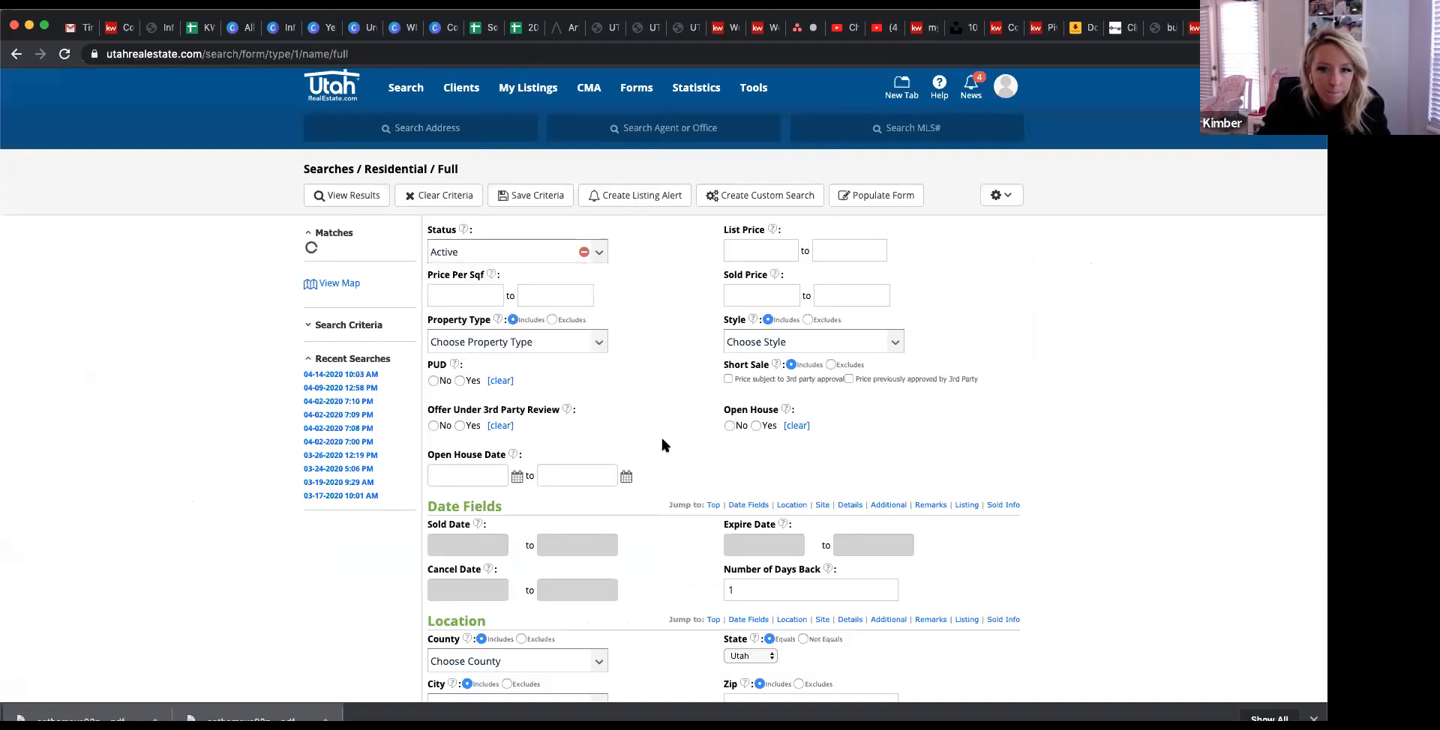
Step: Clear the Number of Days Back limit in the residential search
scroll(636, 423, "down", 3)
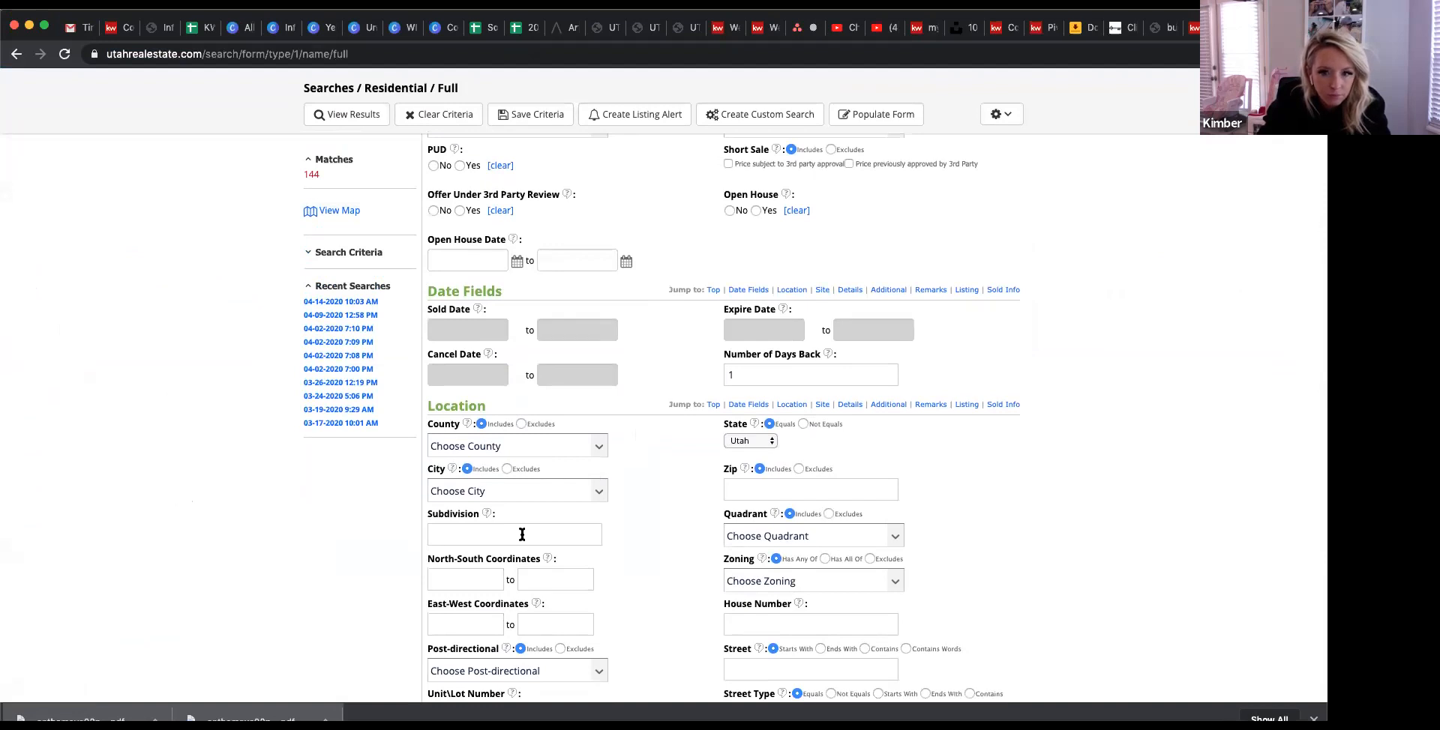
left_click(753, 375)
key("BackSpace")
Step: Filter the search to the subdivision "sycamores" and view the matching listings
left_click(498, 531)
type("syc")
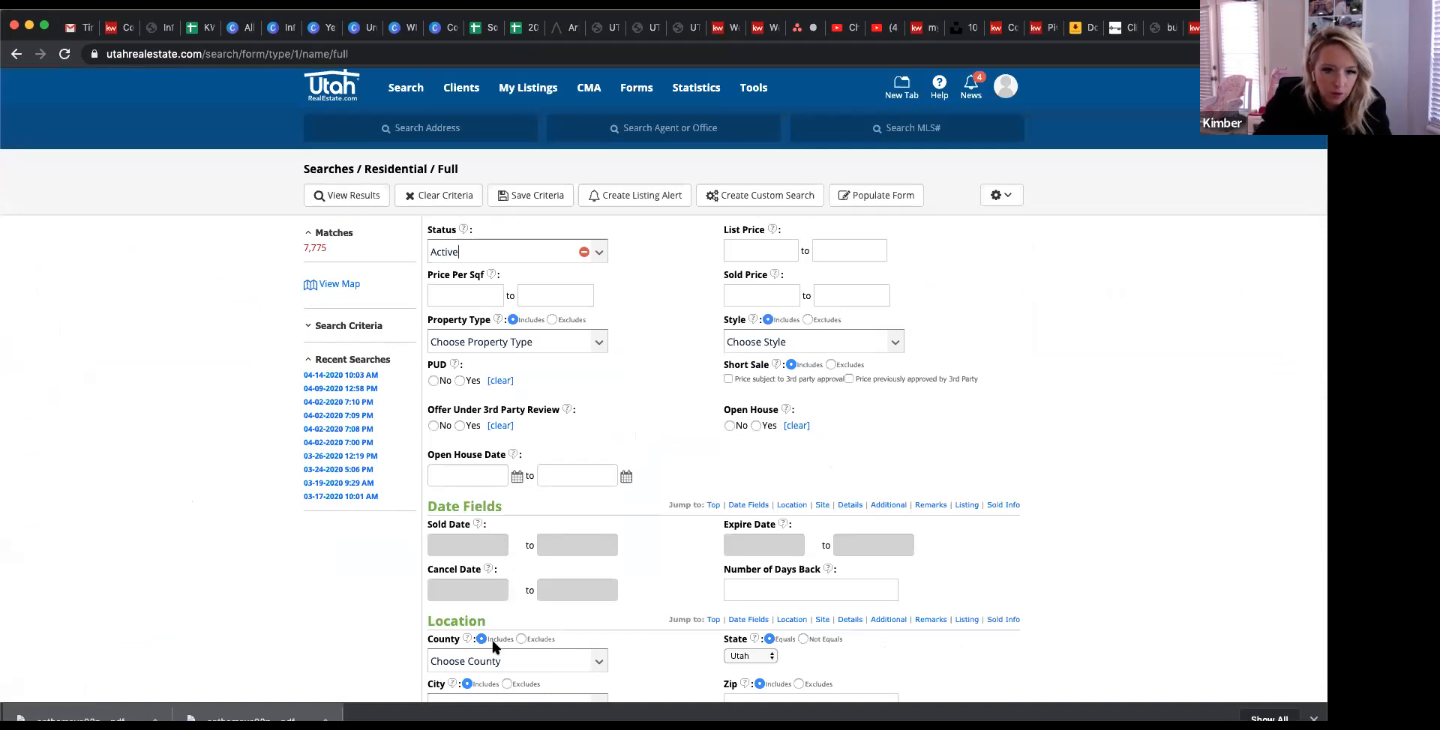
scroll(524, 510, "down", 5)
left_click(488, 529)
type("sycamores")
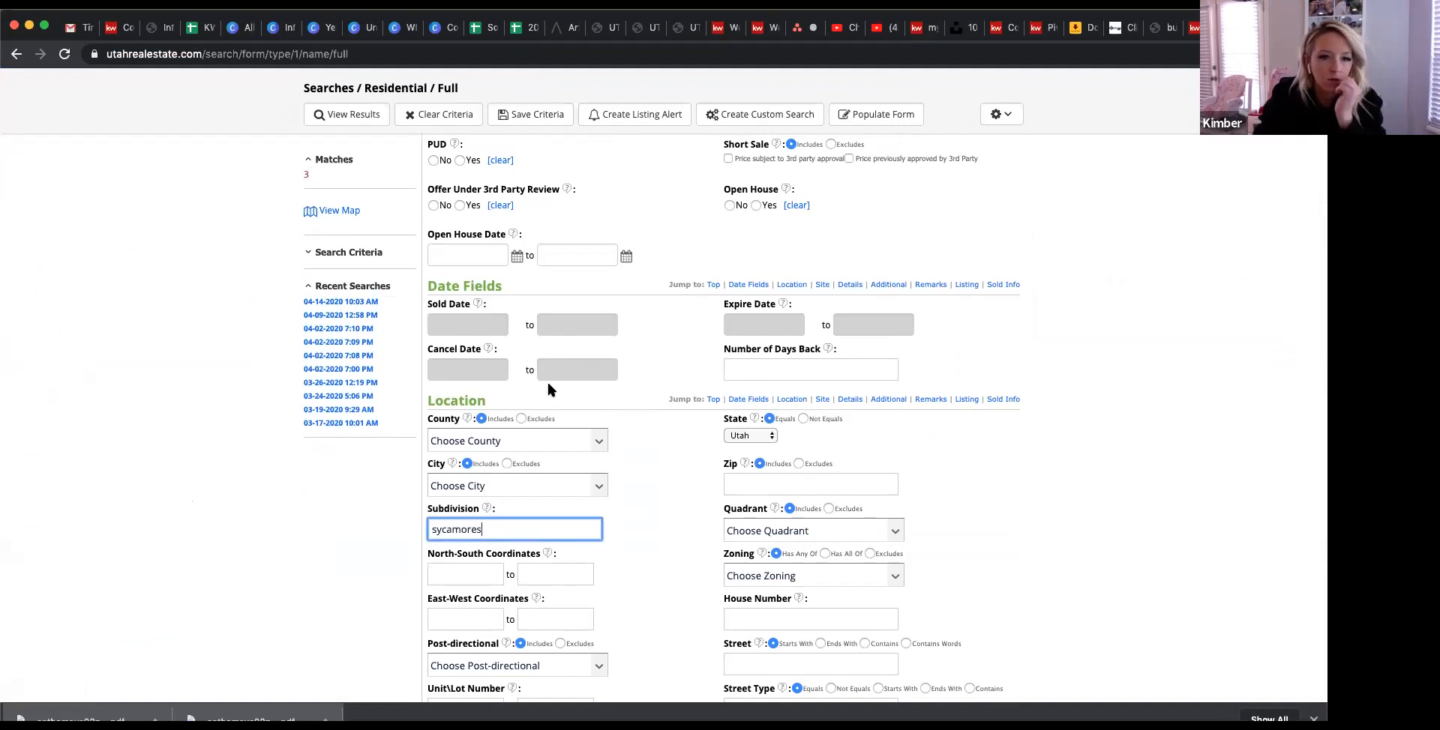
left_click(357, 119)
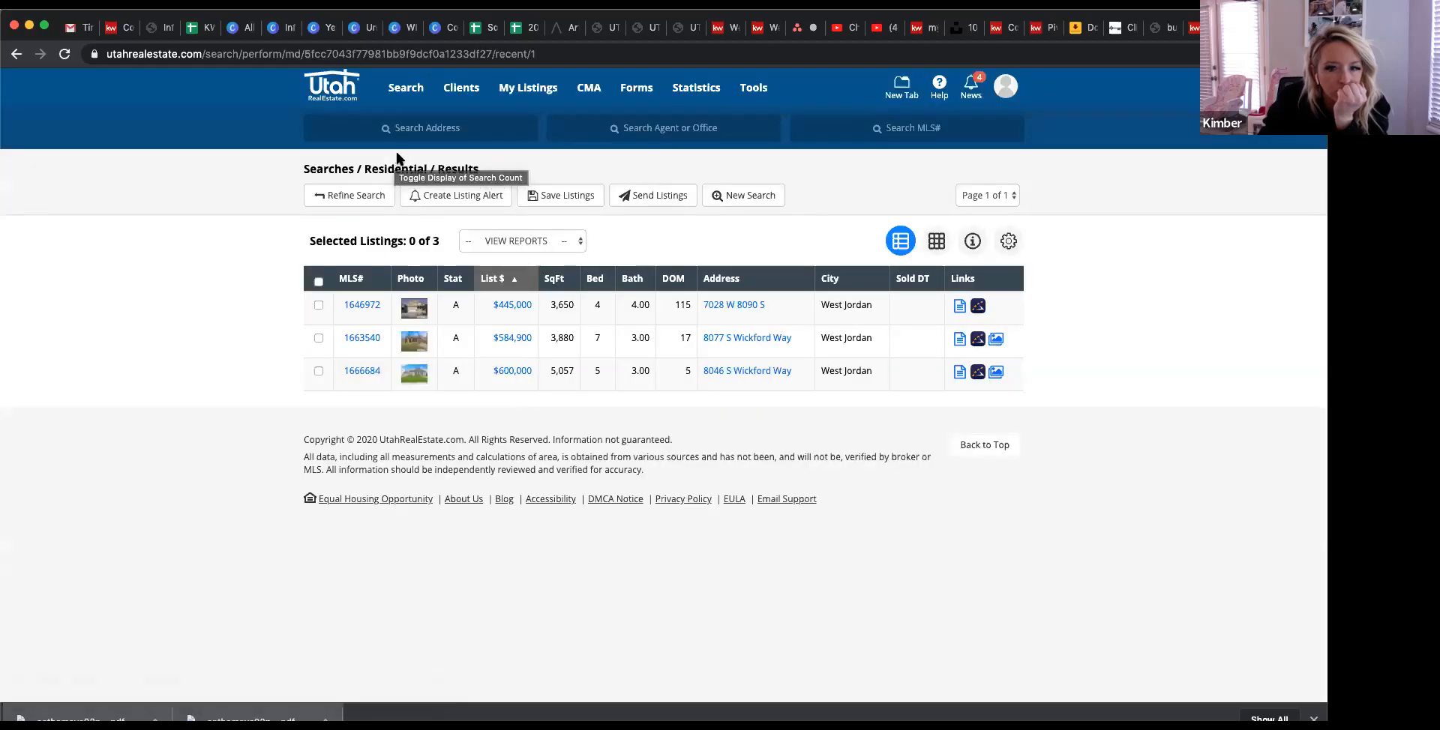
left_click(363, 338)
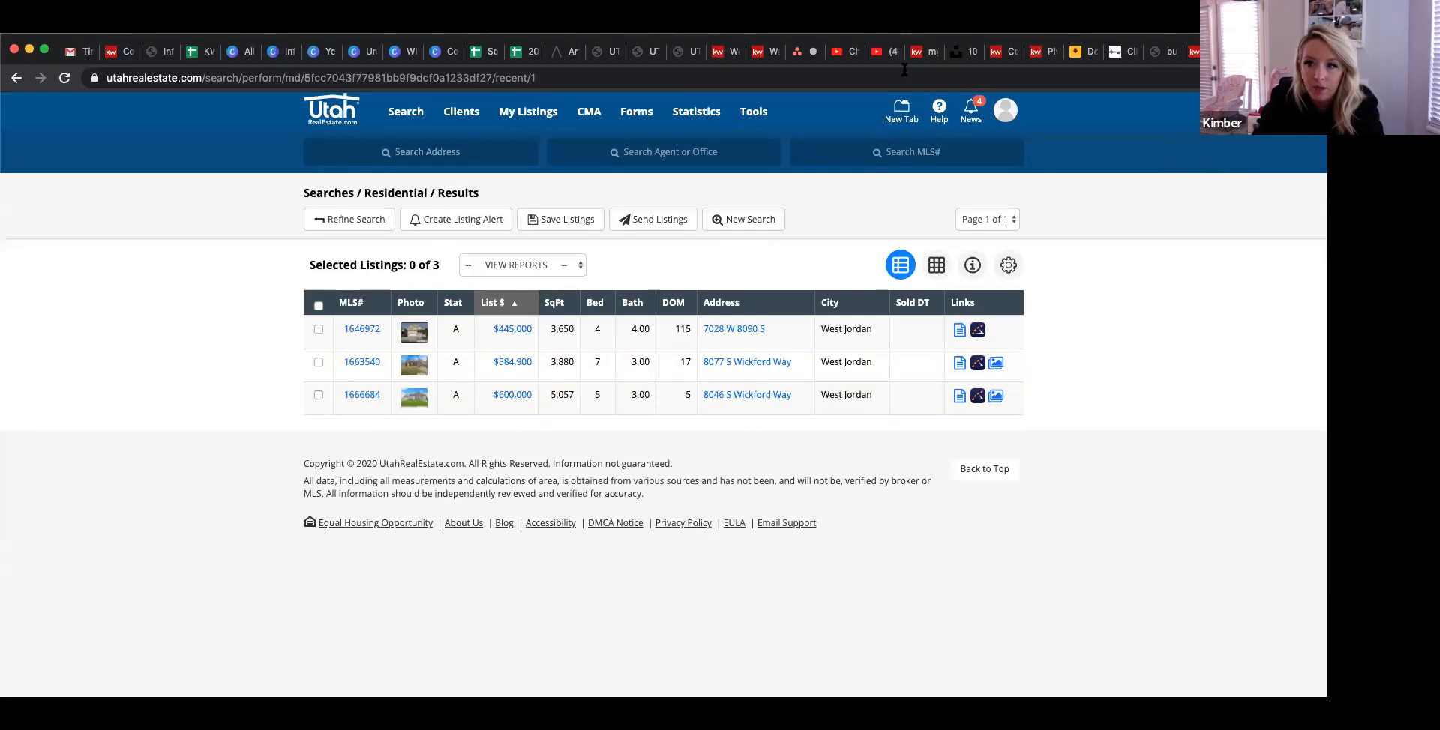
Step: Switch back to KW Command and enter the $584,900 listing's street address as the Local Targeting address
left_click(1193, 28)
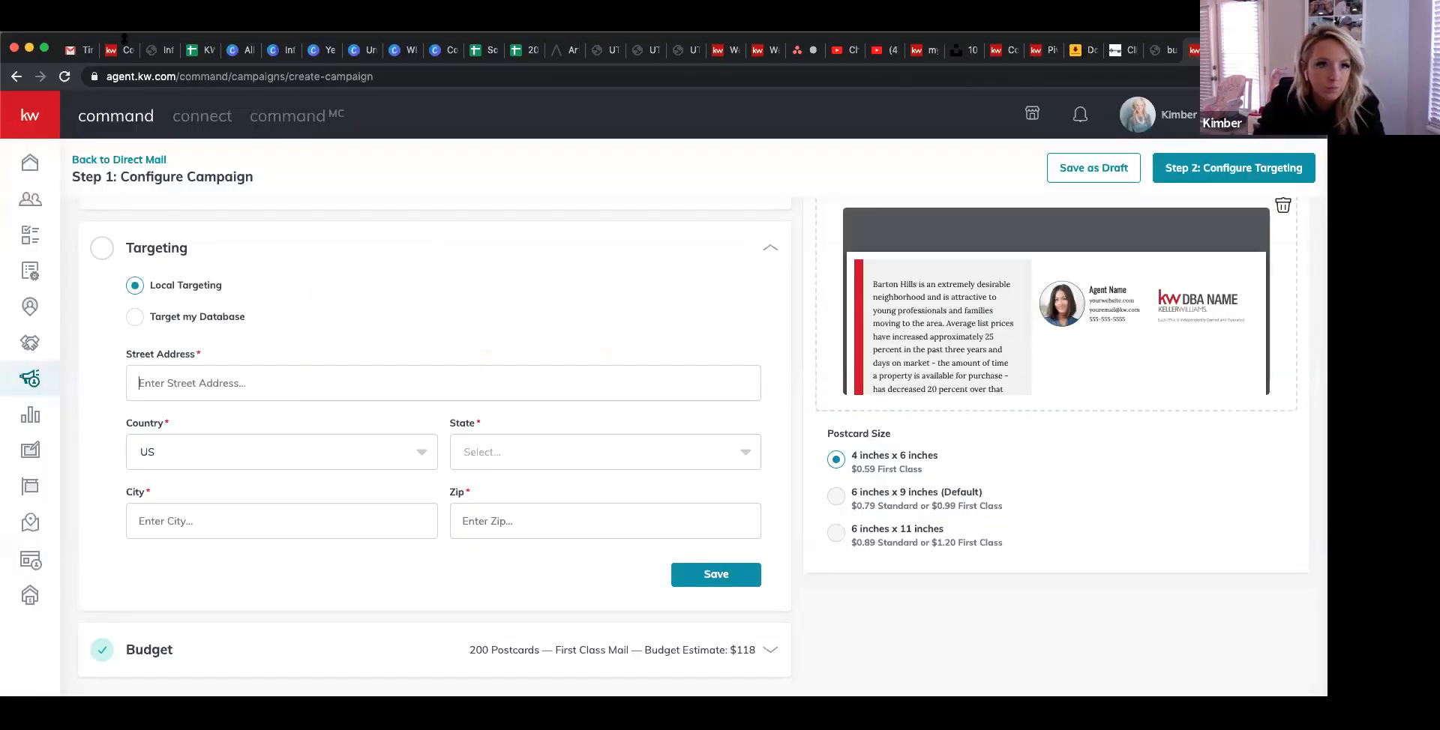
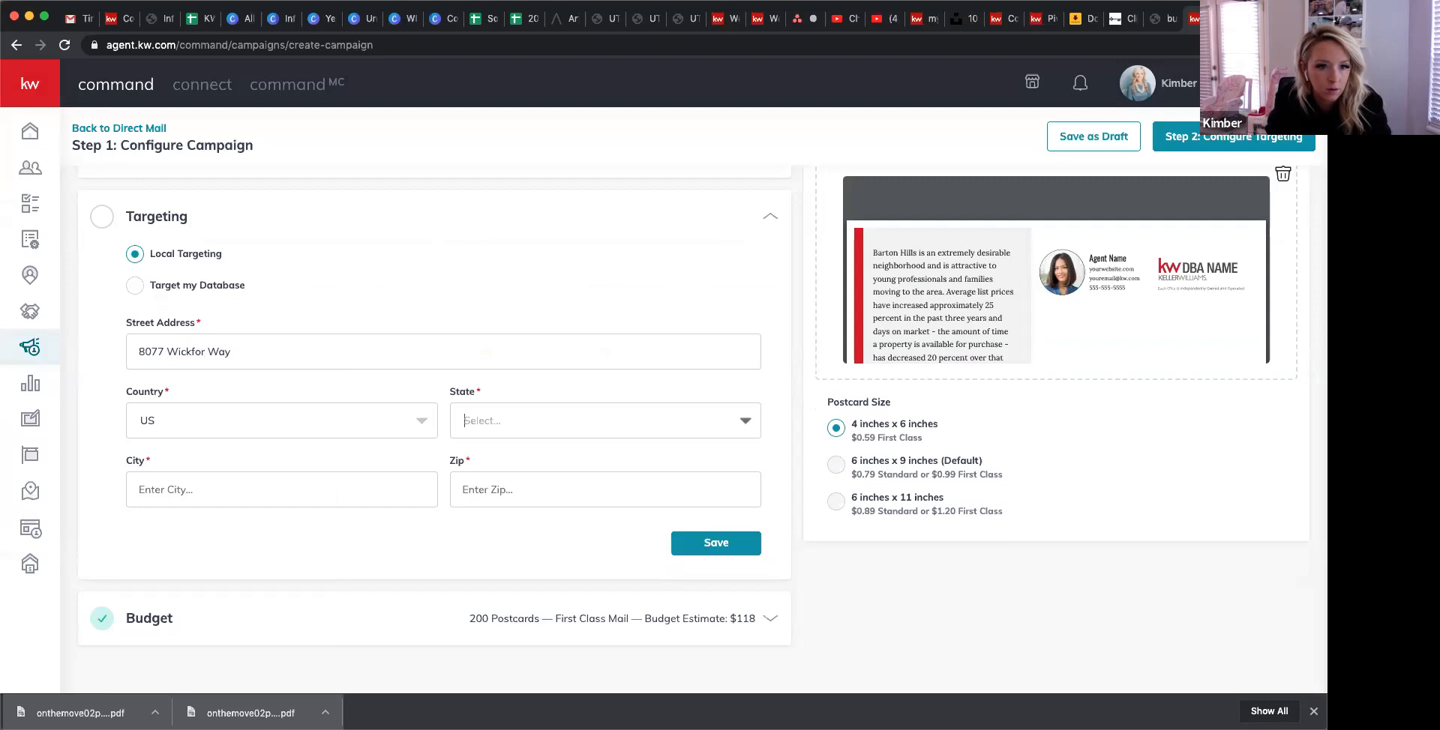
scroll(36, 317, "up", 1)
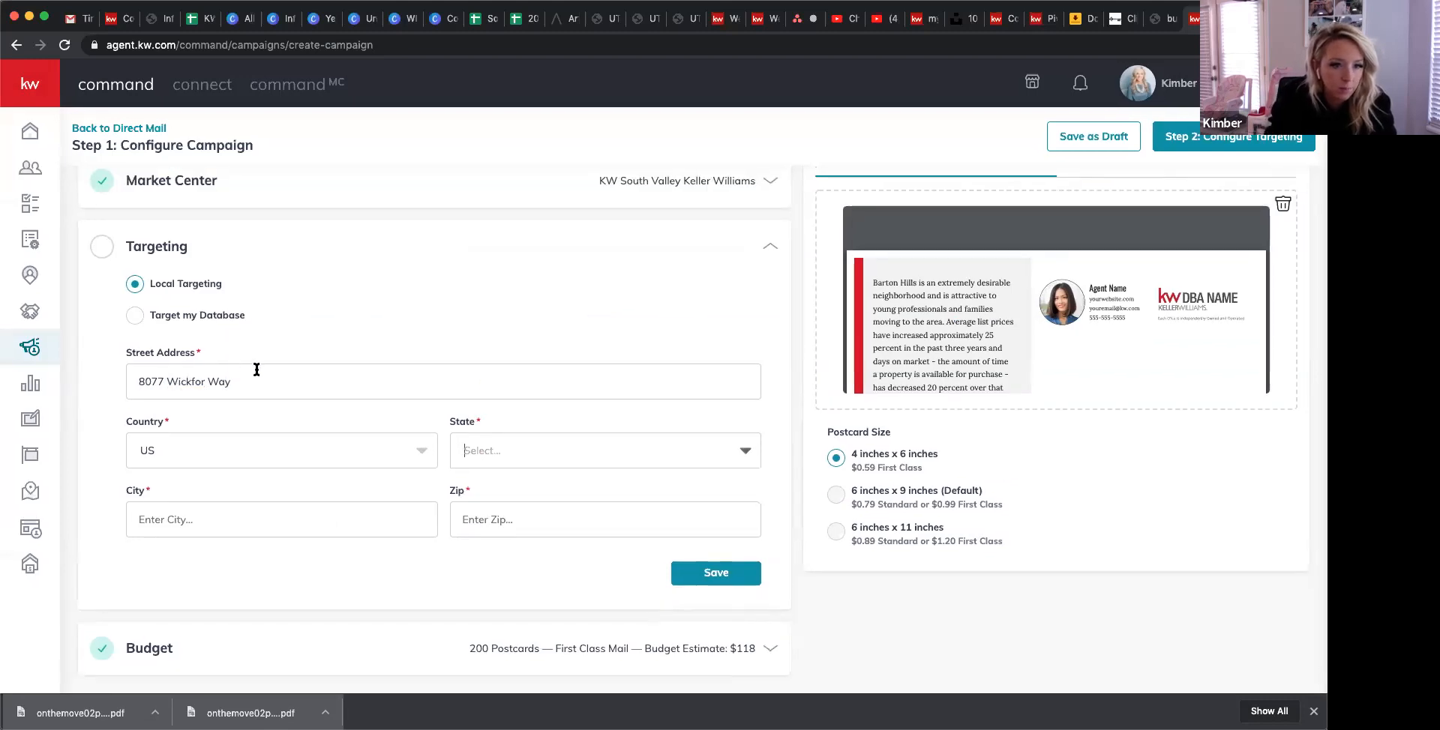
left_click(205, 383)
type("d")
Step: Set the targeting address's state to UT and fill in the listing's city
left_click(469, 450)
type("ut")
left_click(472, 487)
left_click(342, 519)
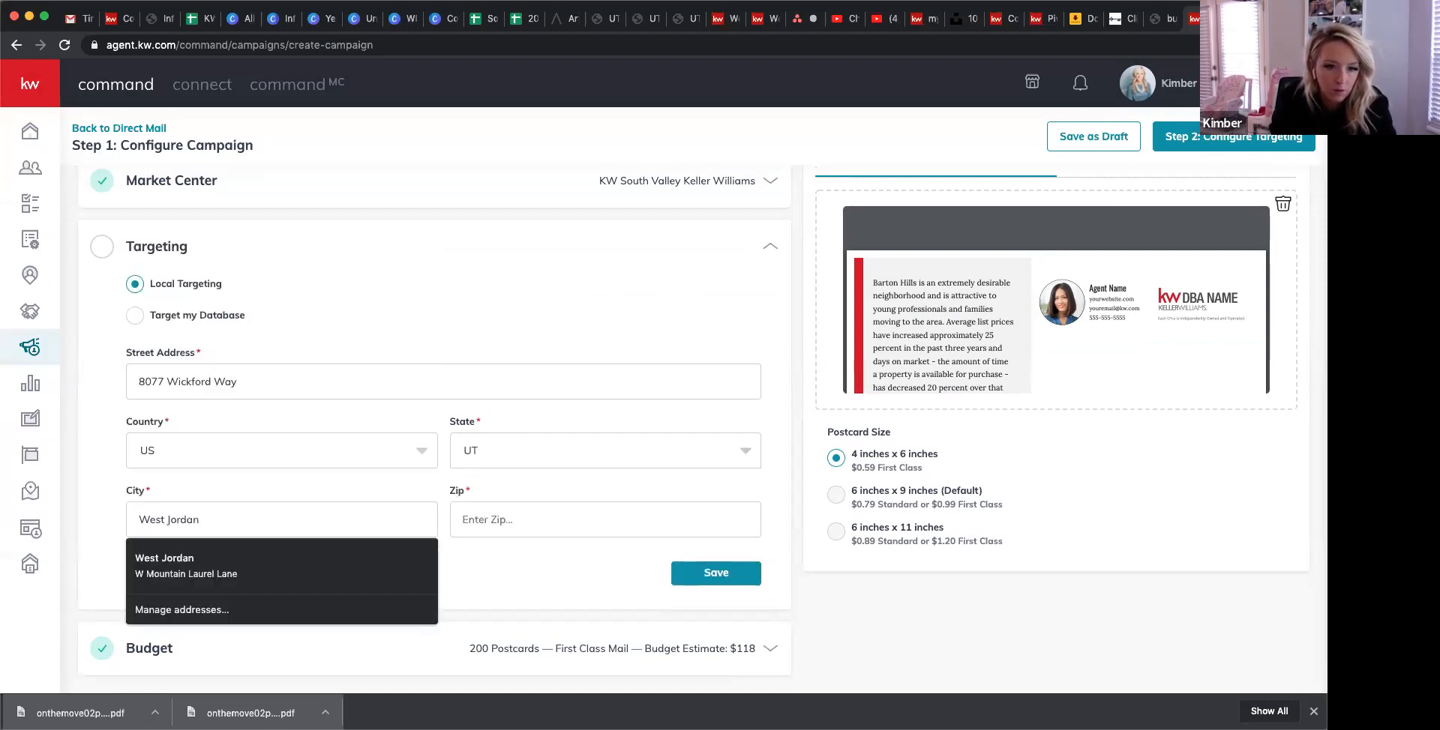
key("Tab")
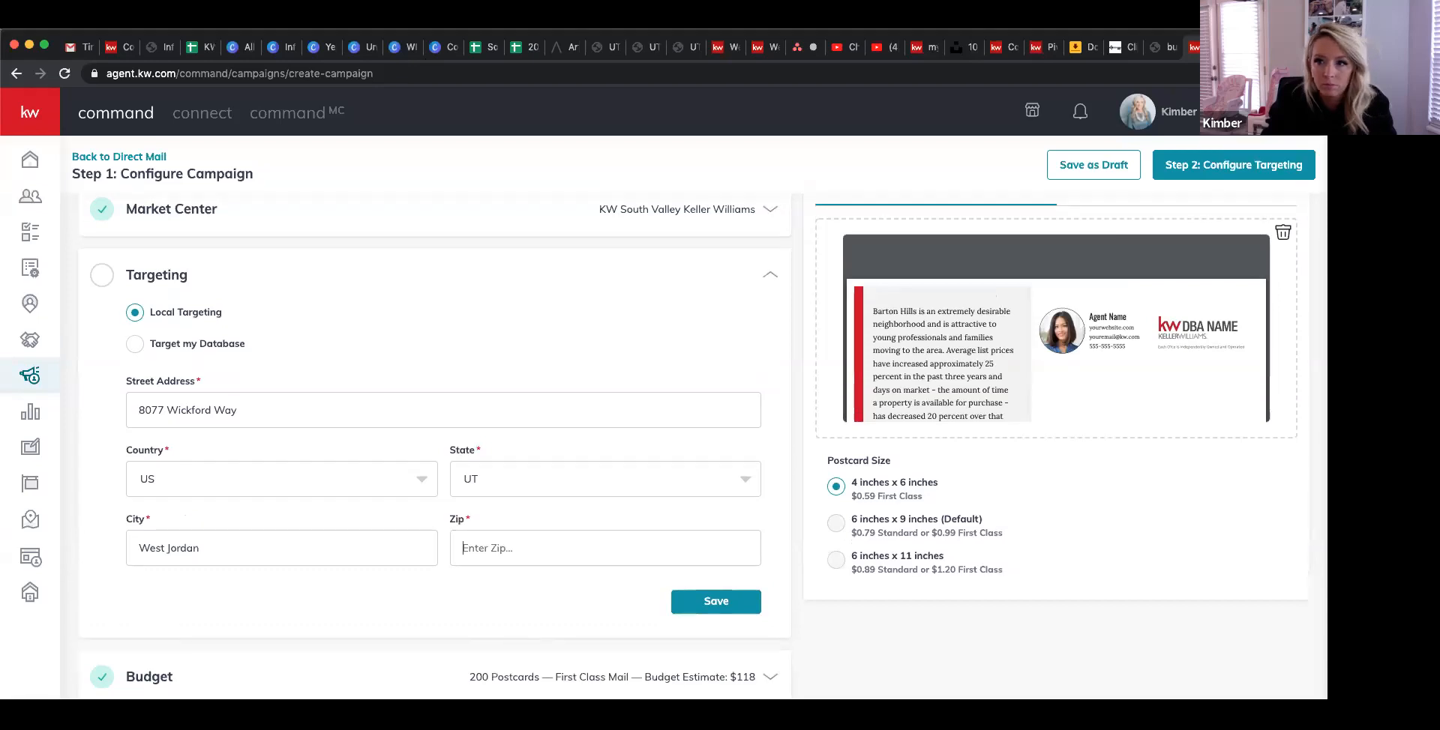
Step: Look up the $584,900 listing's zip code on utahrealestate.com, enter it in the campaign's targeting address, and save the targeting
left_click(1239, 47)
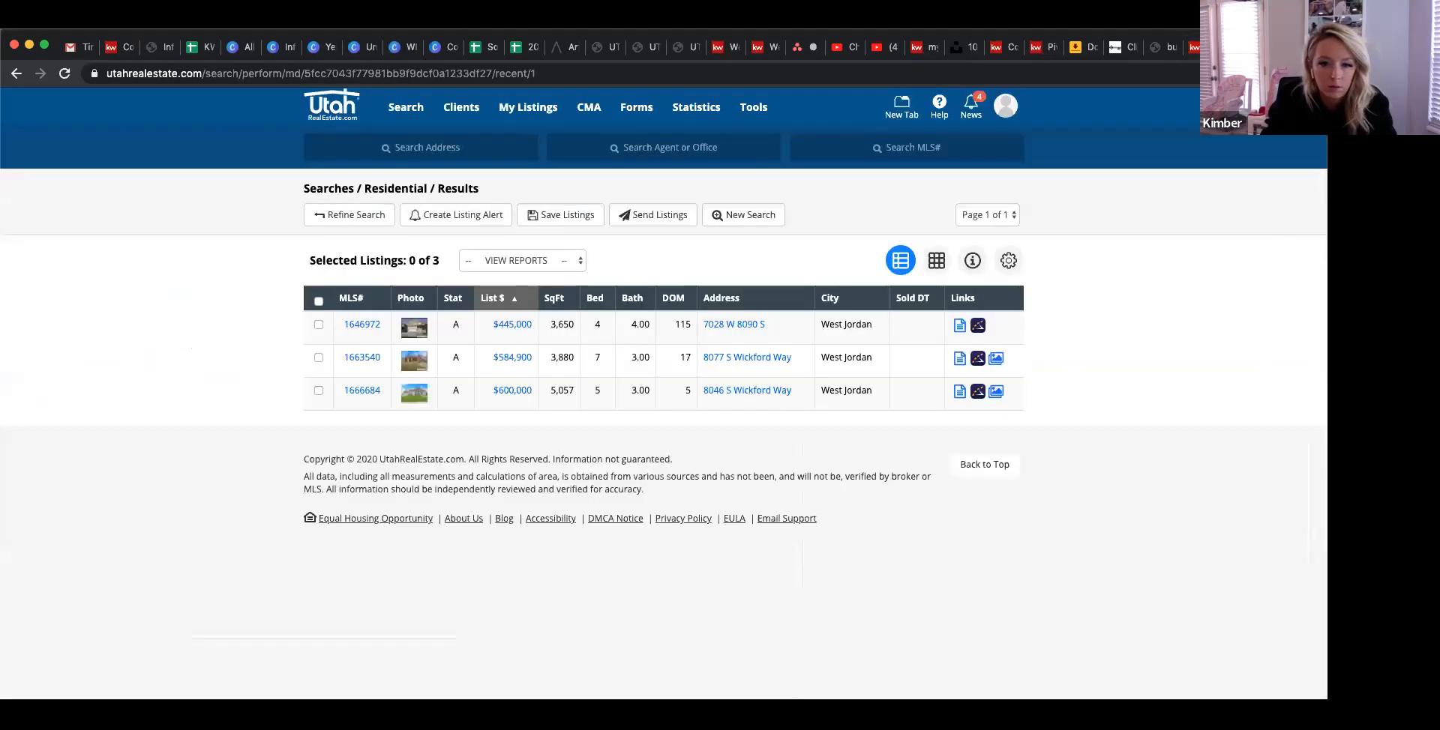
left_click(361, 359)
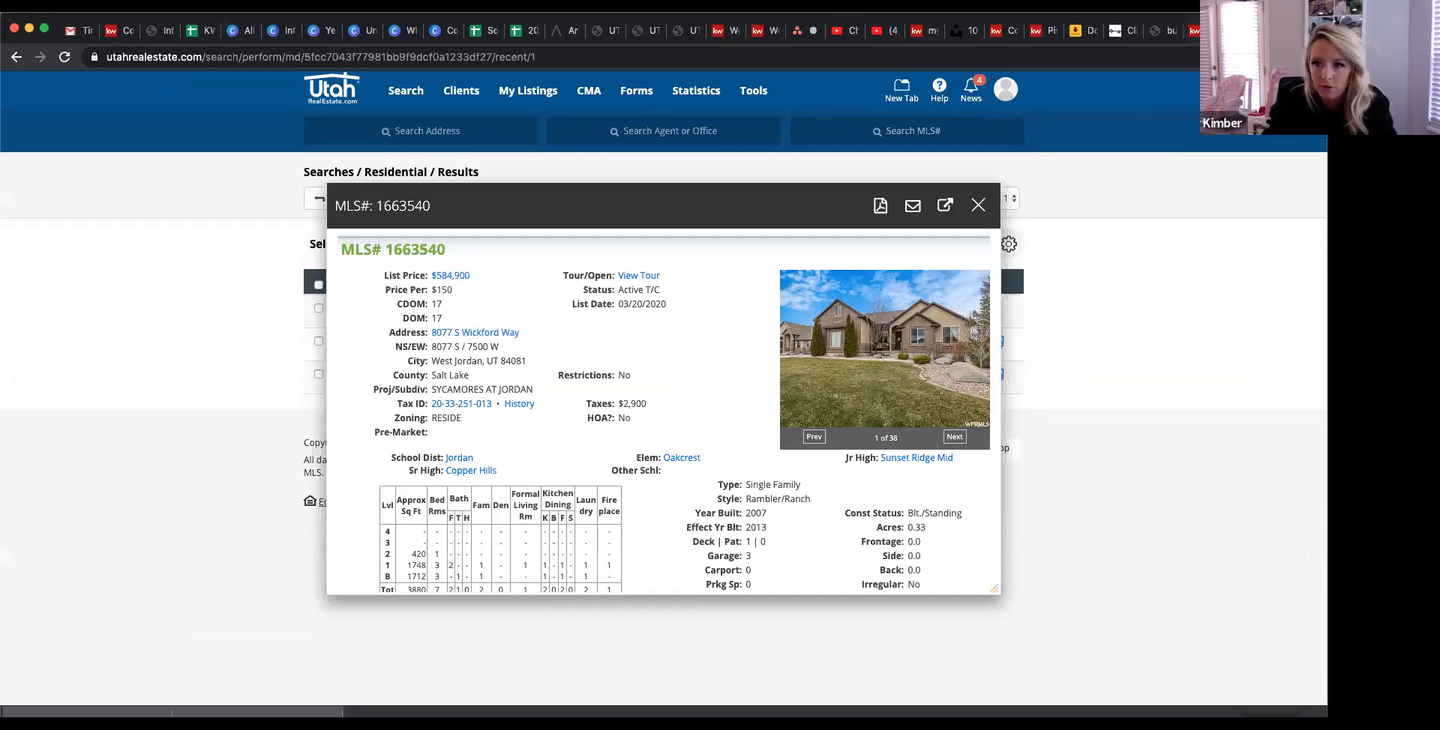
left_click(1194, 30)
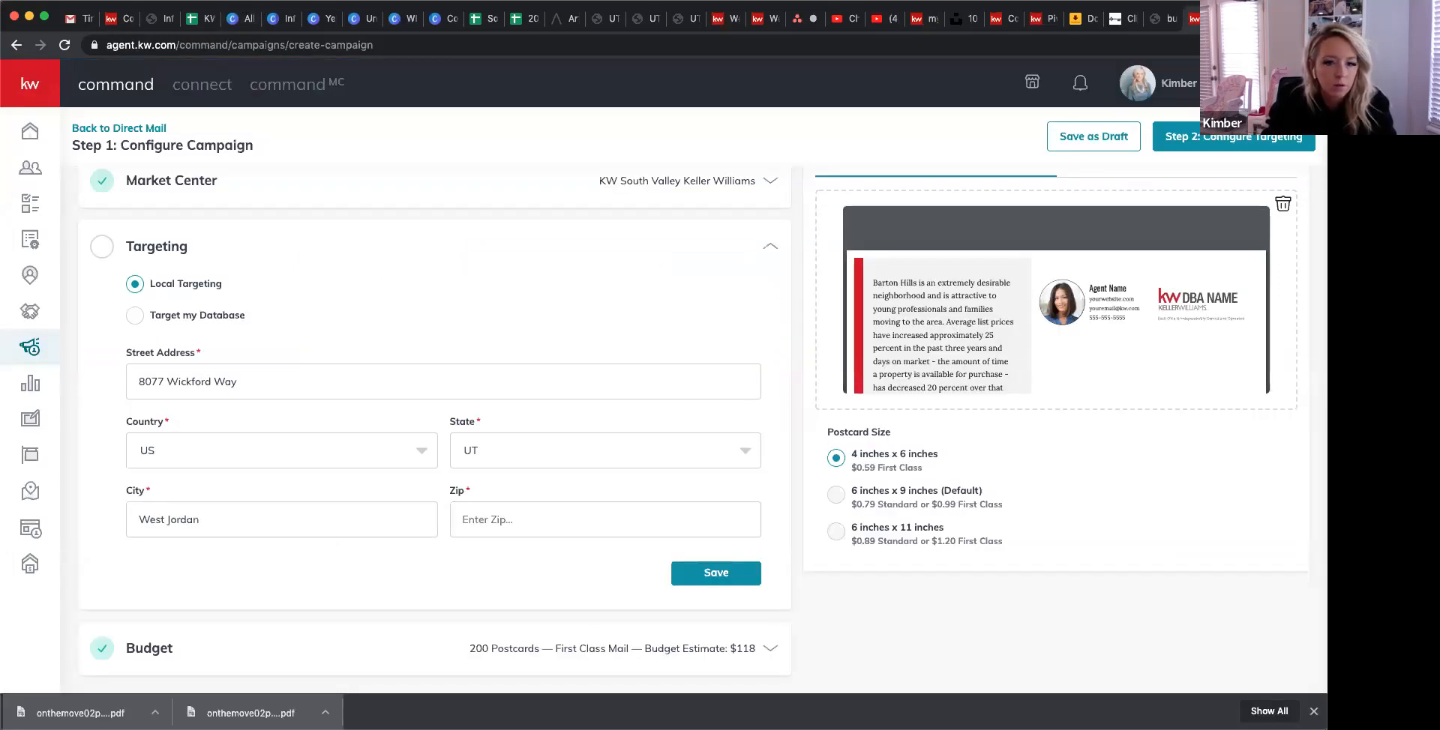
left_click(498, 514)
left_click(577, 576)
left_click(731, 582)
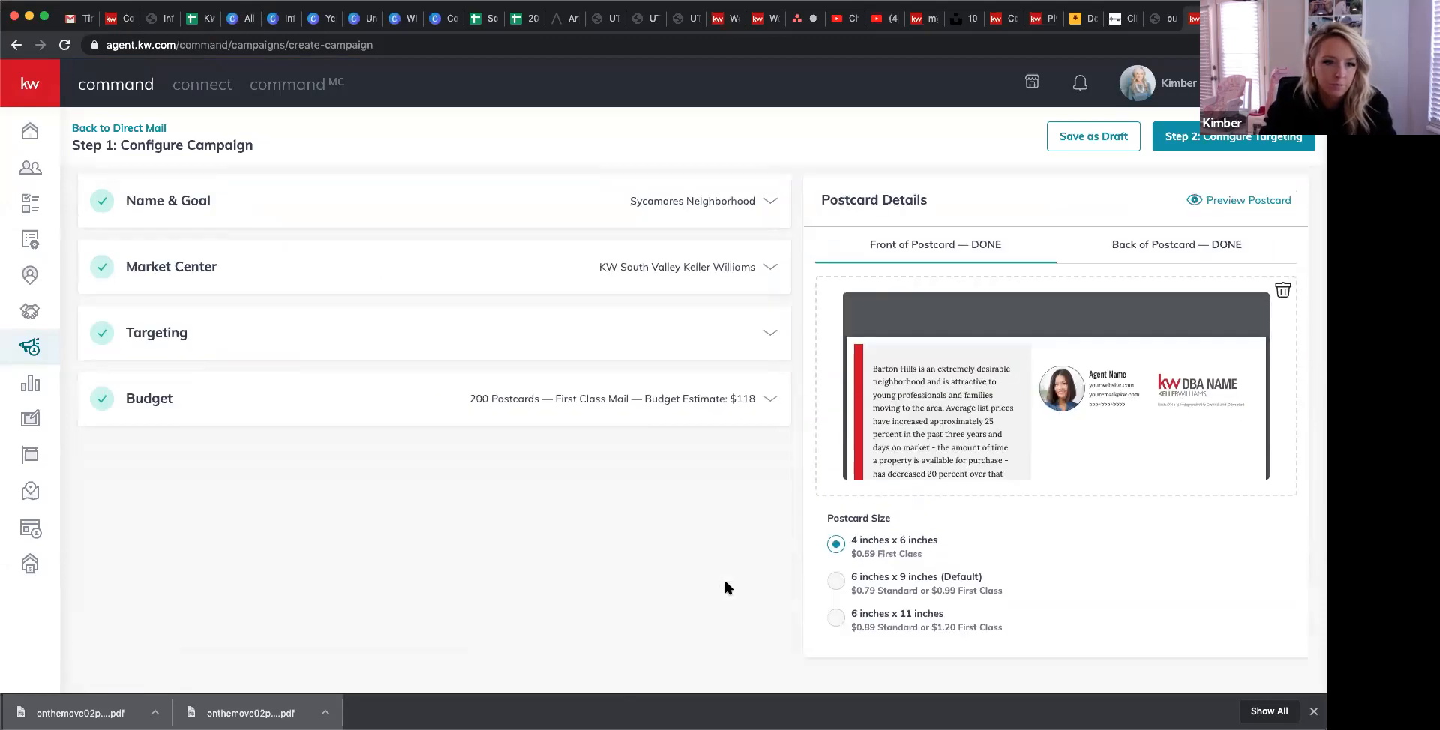
Step: Reopen the Targeting section to check the saved address, and save it again
left_click(174, 324)
scroll(195, 322, "down", 1)
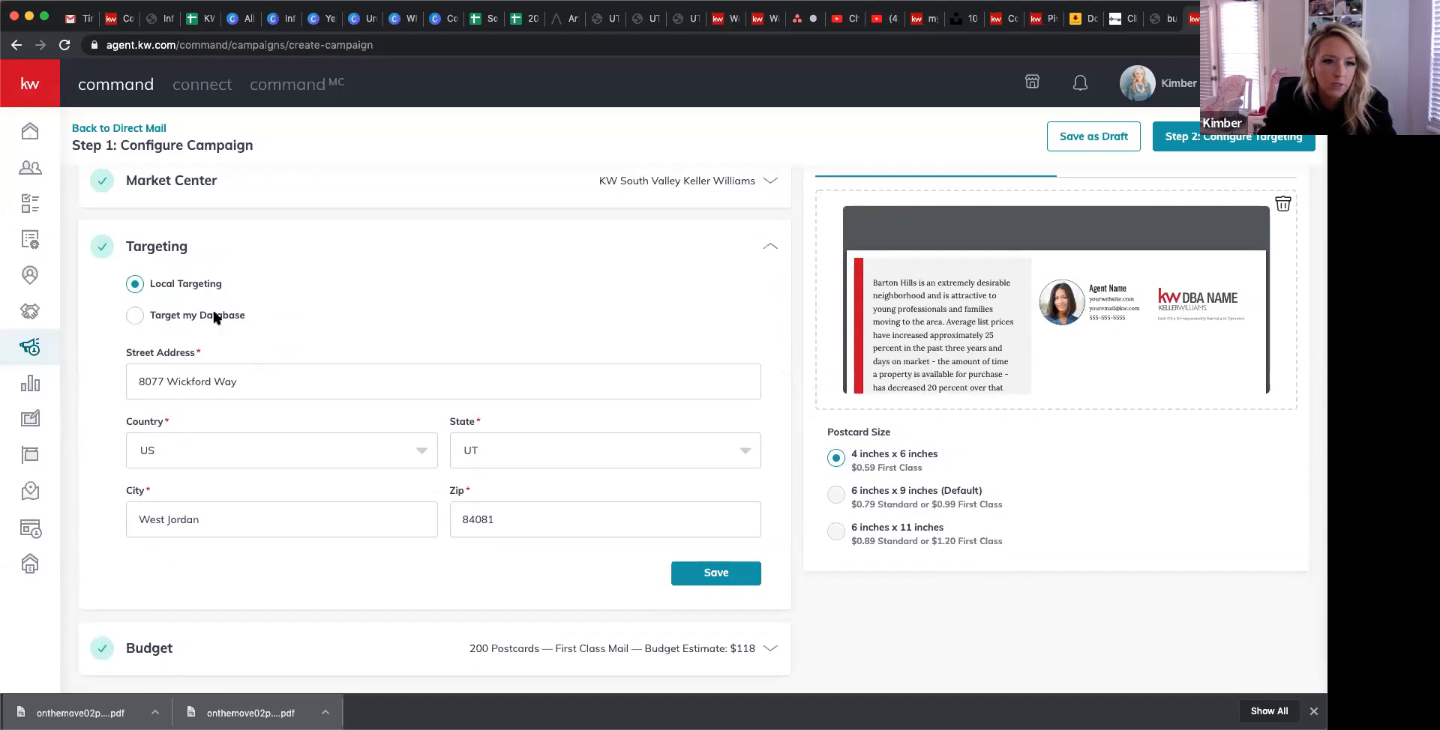
left_click(705, 573)
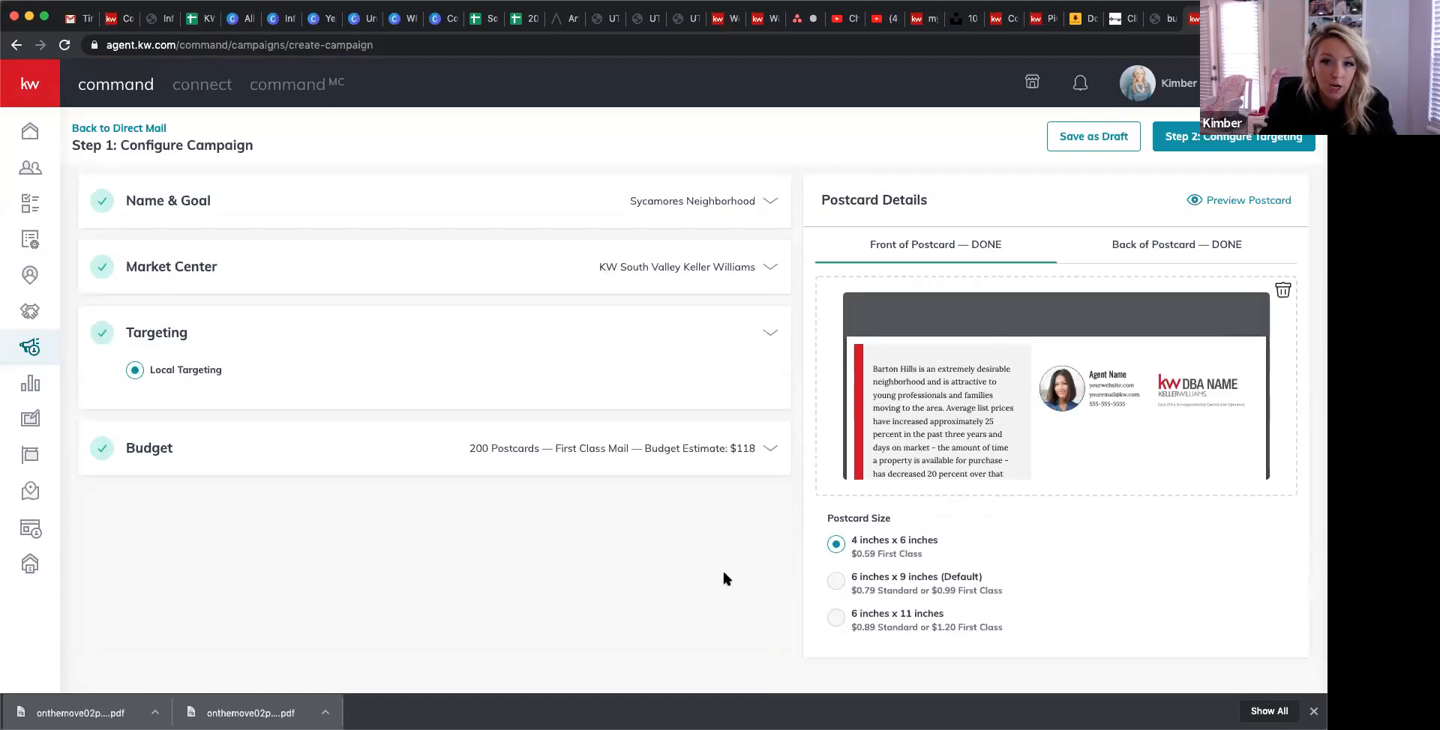
Step: Set the postcard quantity to 100 in the campaign budget and save it
left_click(578, 403)
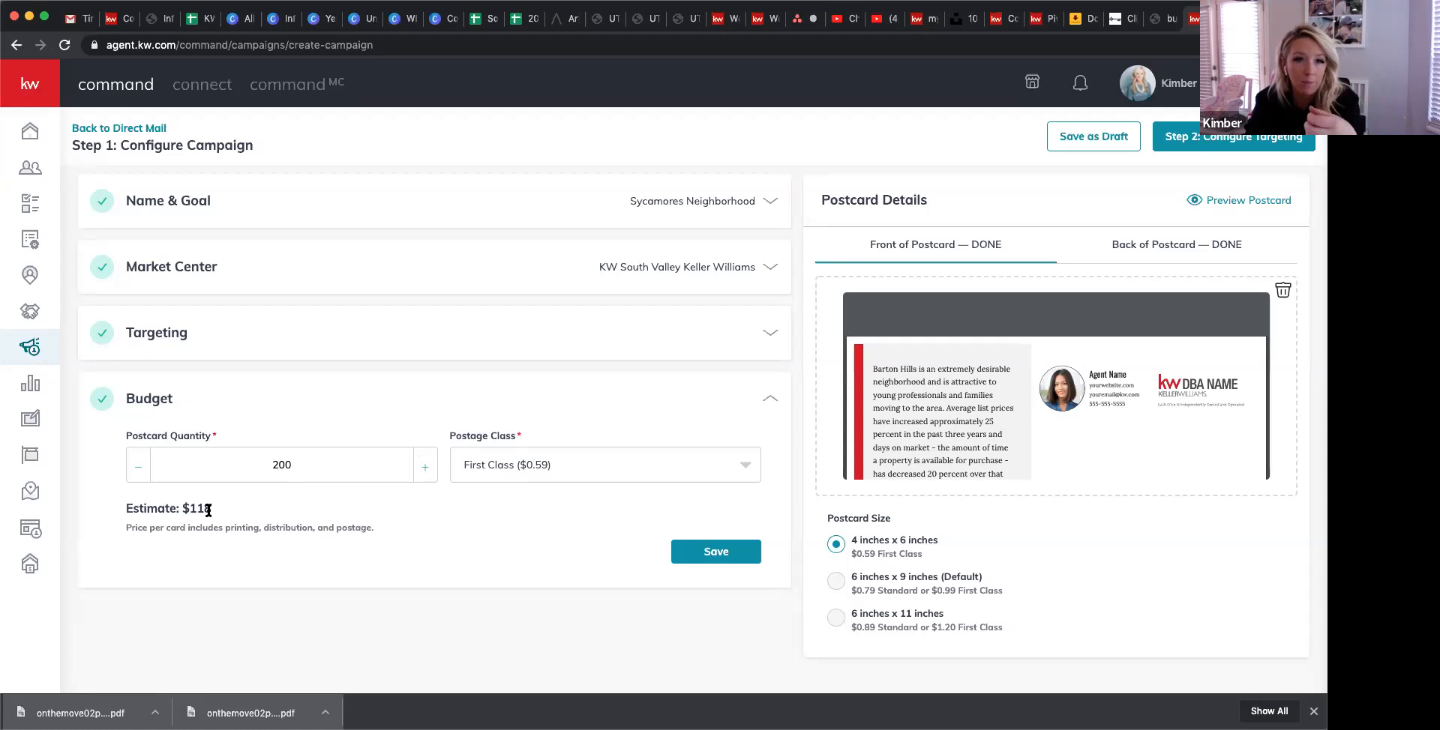
left_click_drag(324, 465, 247, 461)
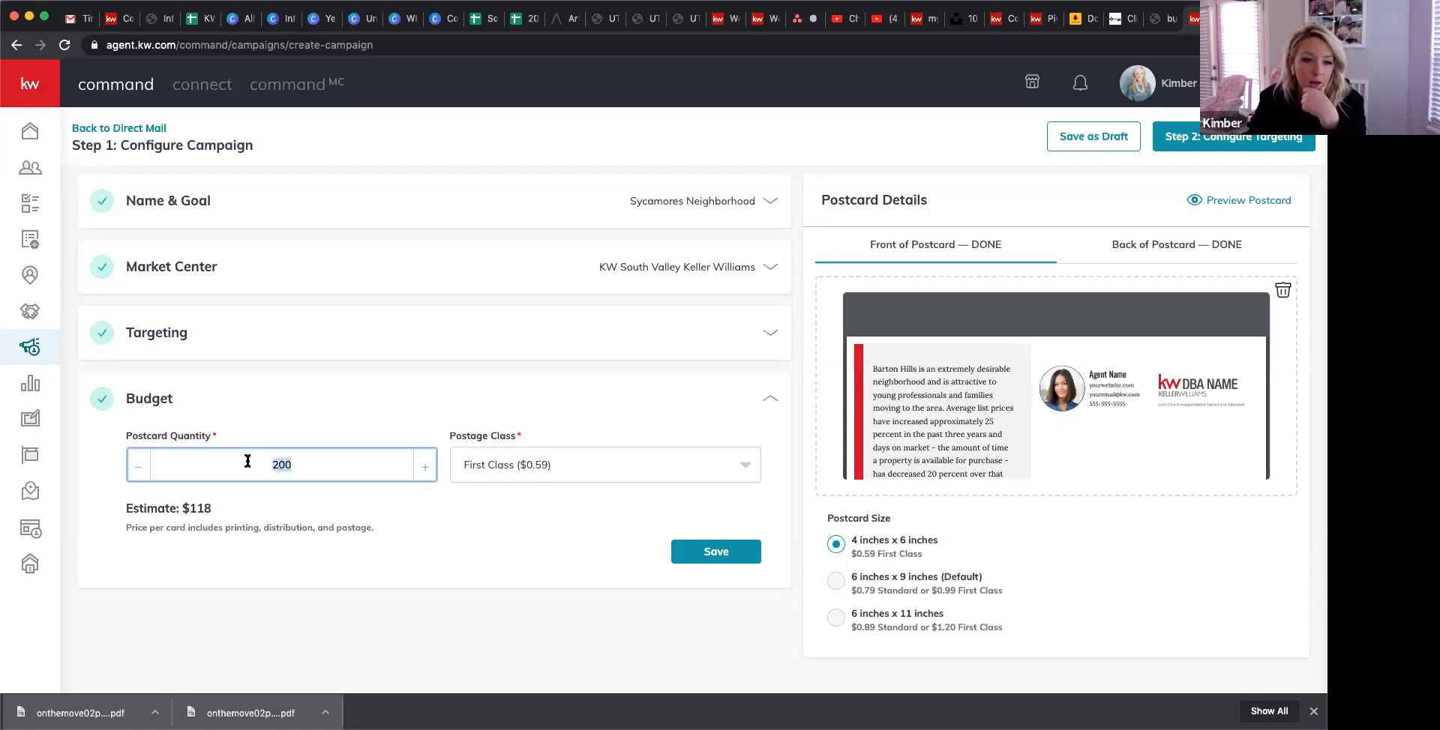
type("100")
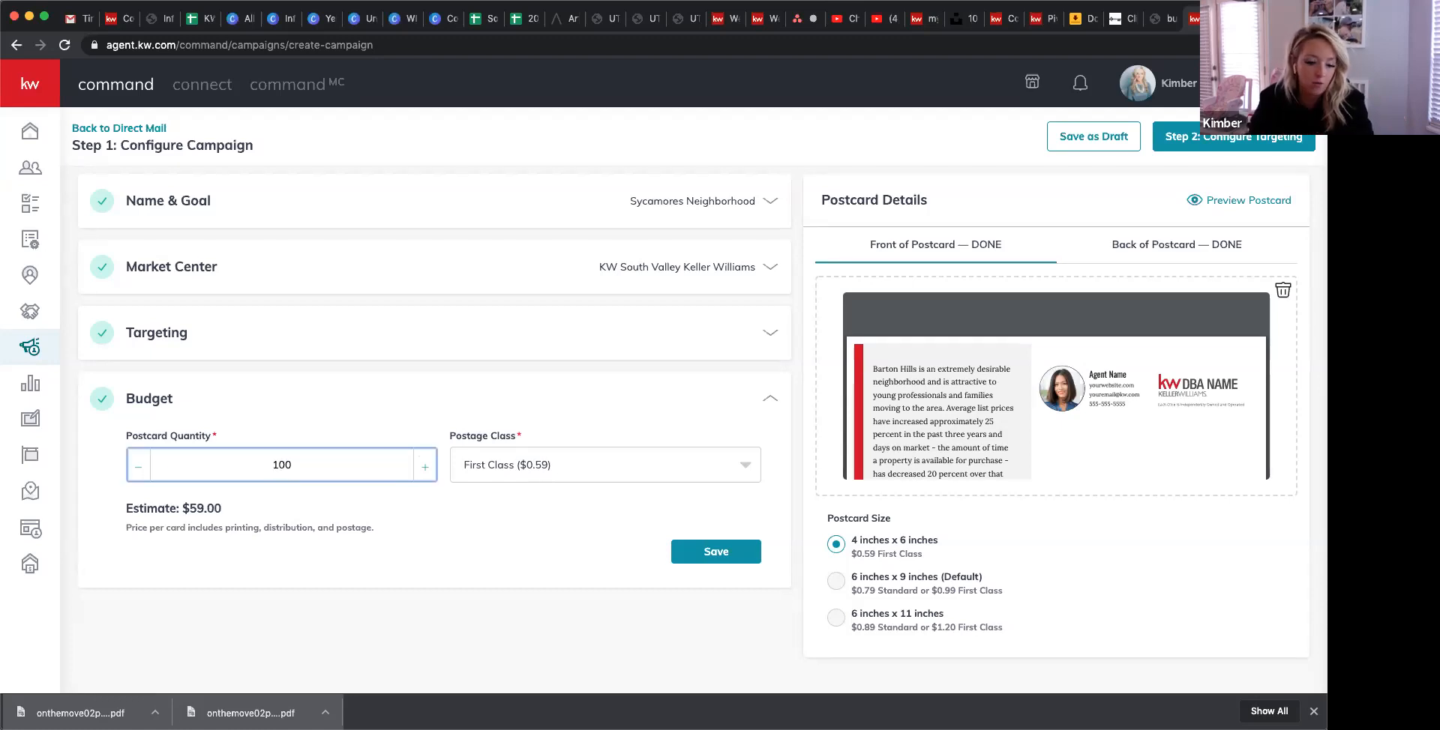
key("Return")
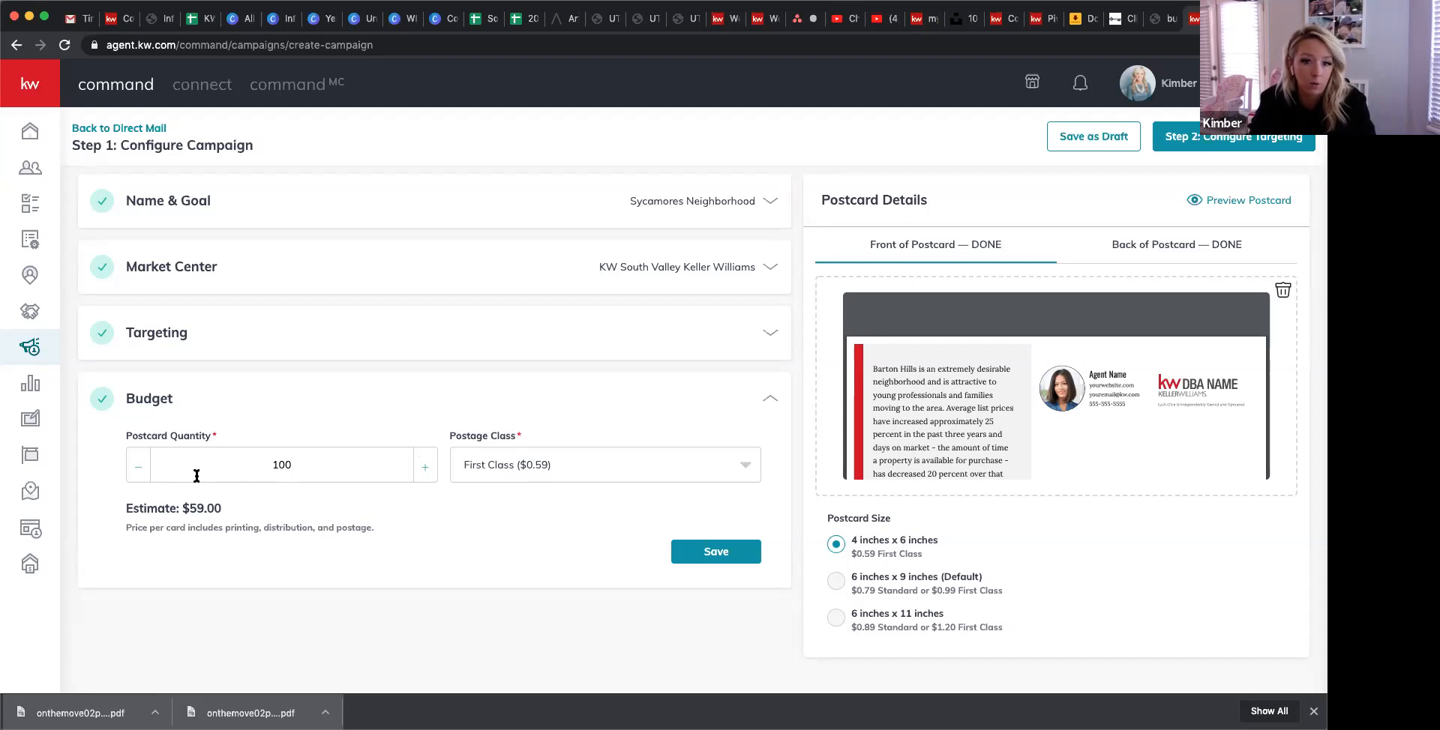
scroll(196, 476, "down", 1)
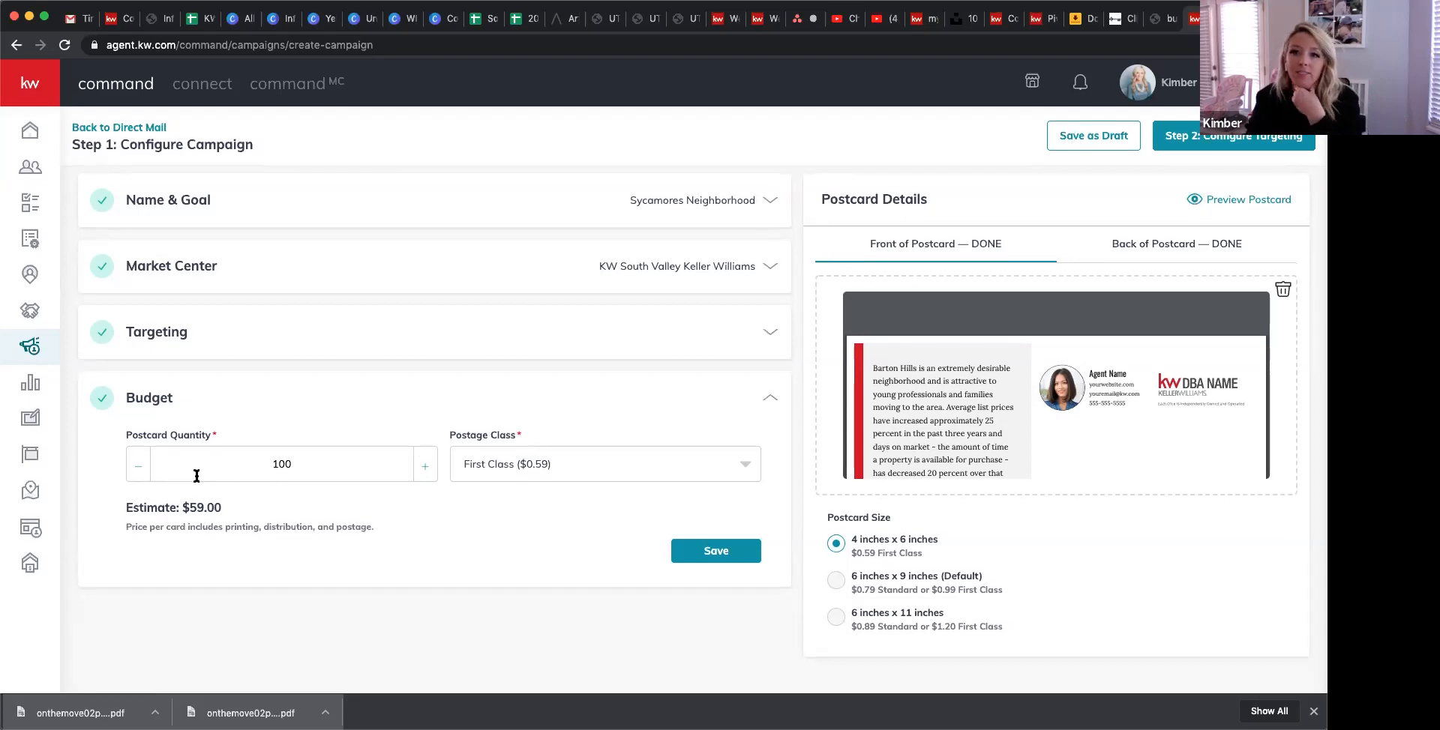
scroll(197, 476, "up", 1)
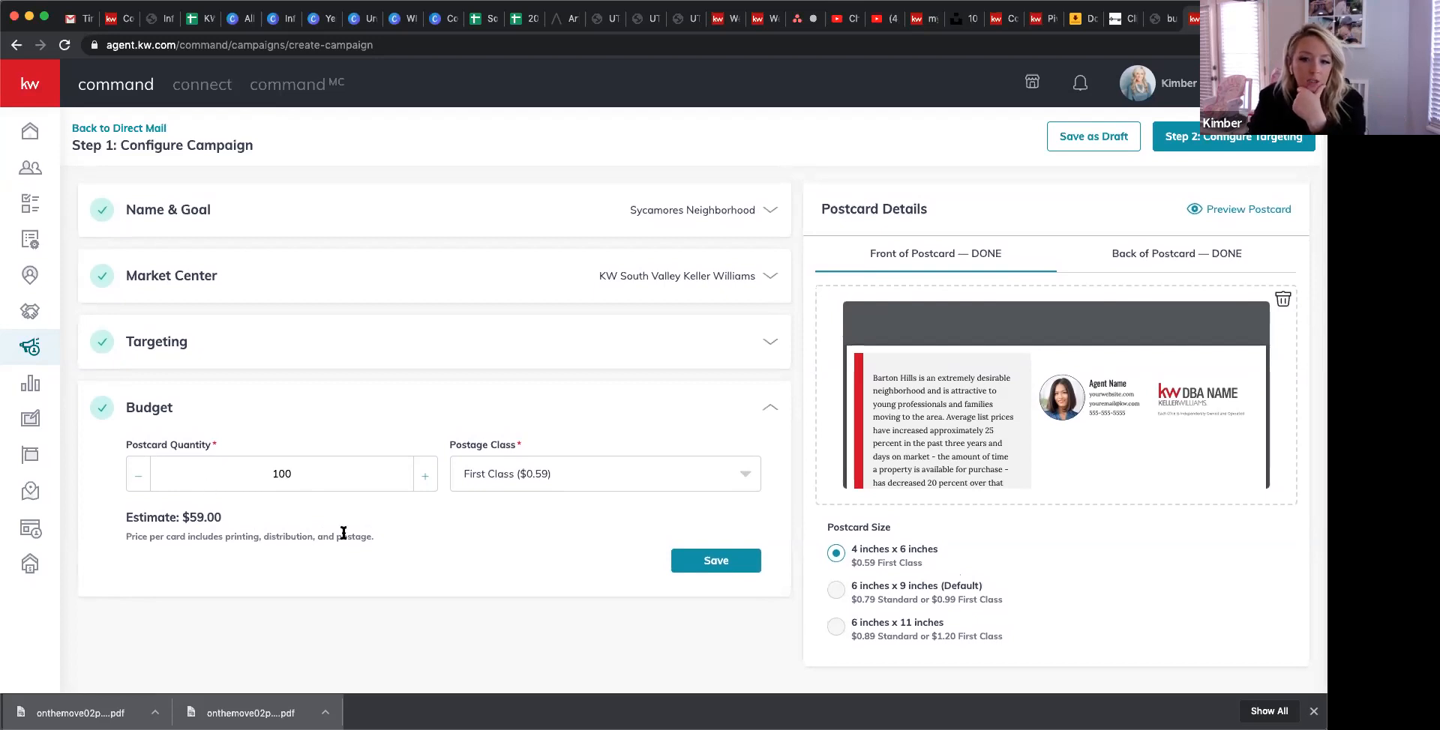
scroll(341, 484, "down", 1)
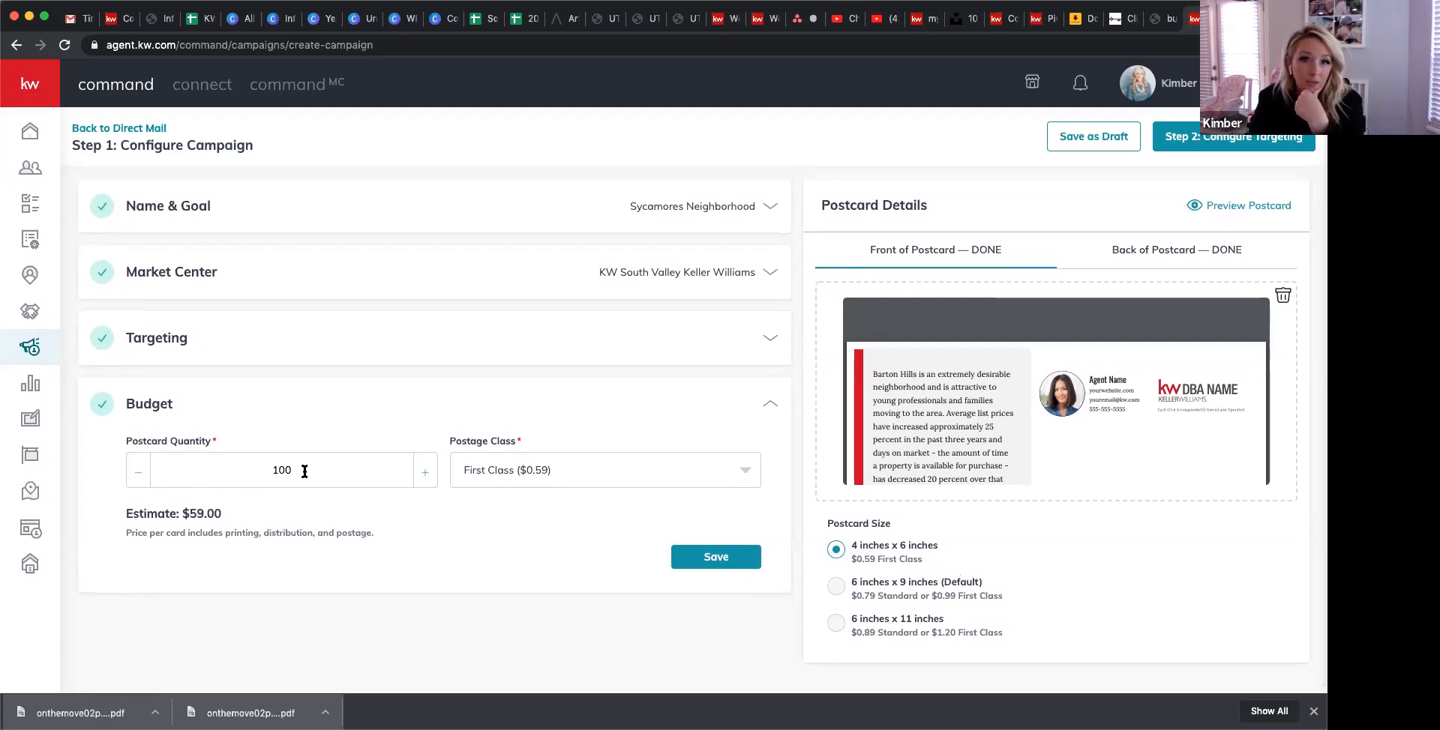
scroll(304, 471, "down", 1)
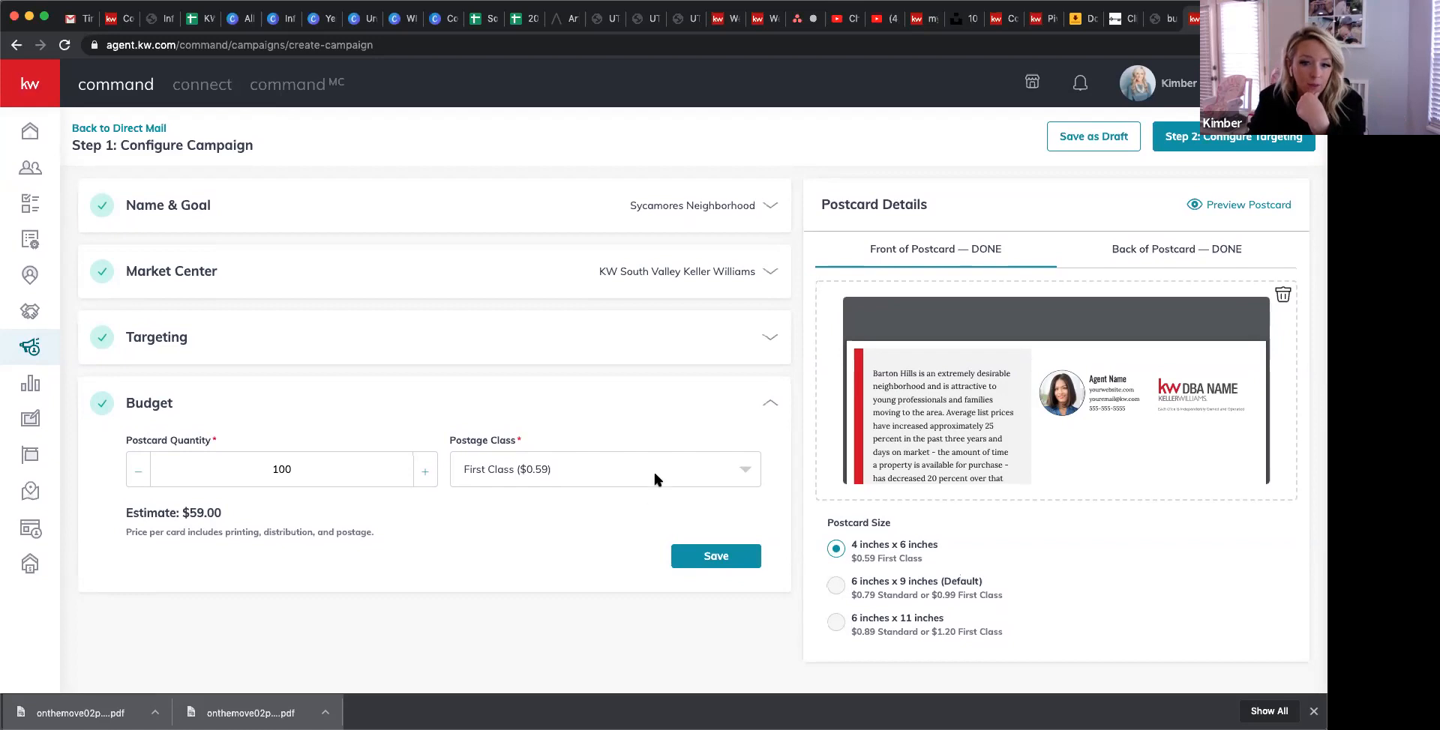
left_click(720, 555)
scroll(187, 378, "up", 1)
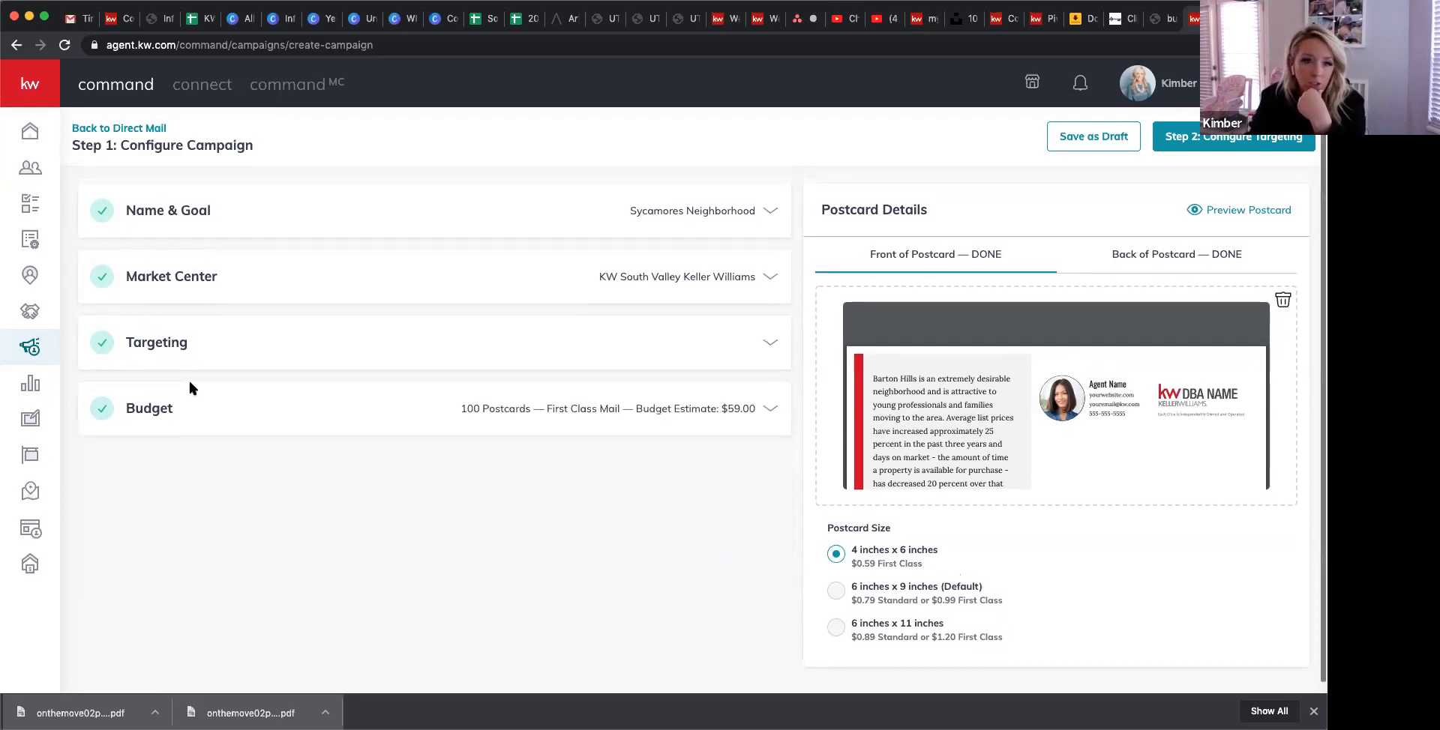
Step: Continue to Configure Targeting and confirm creating the campaign
left_click(1177, 137)
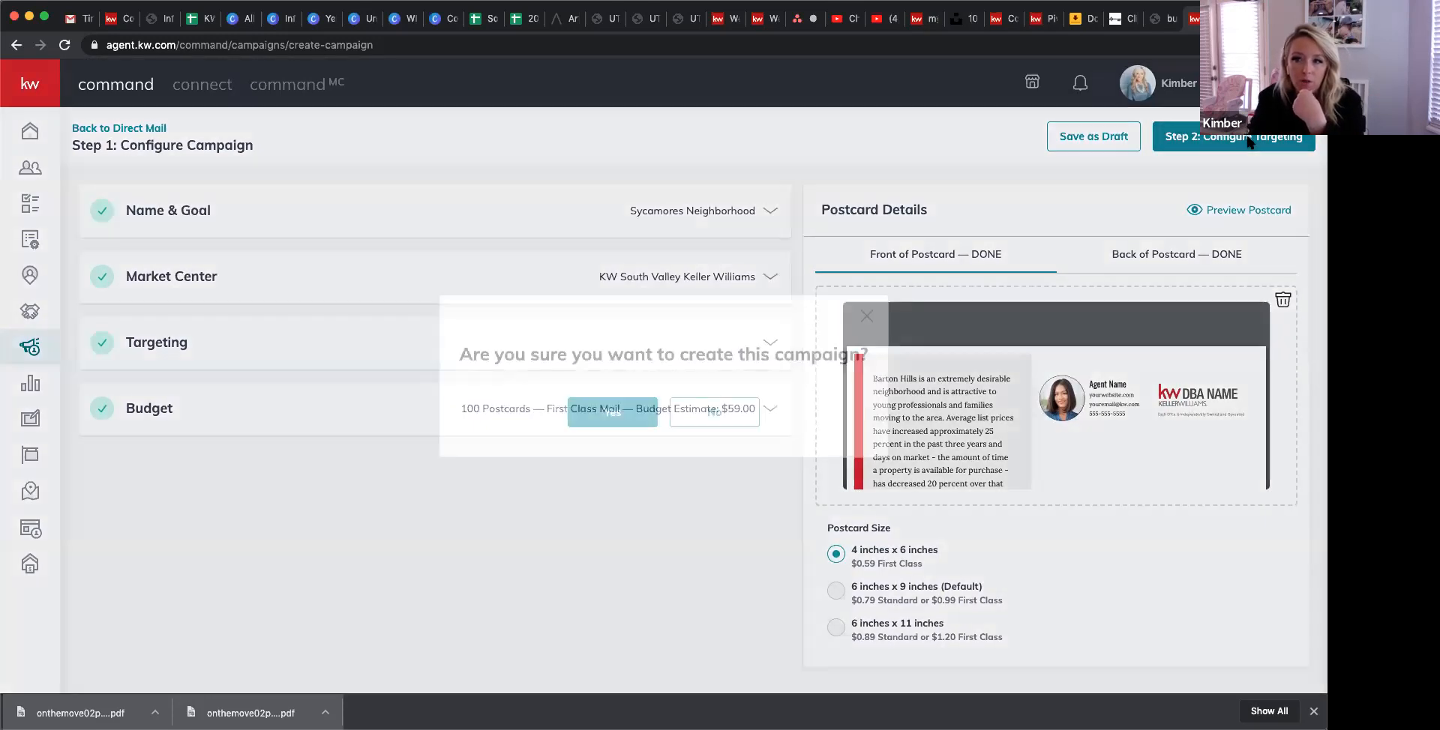
left_click(641, 413)
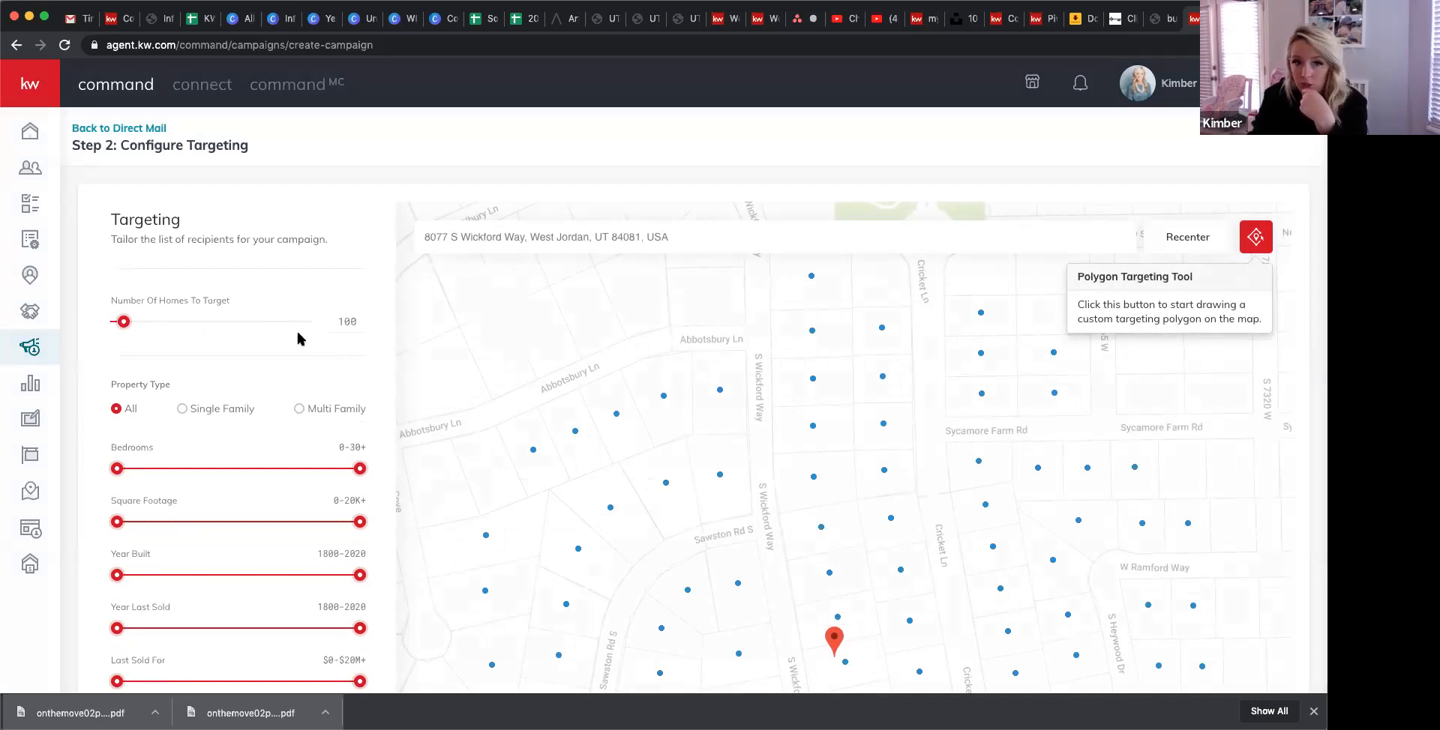
Step: Inspect the targeted homes around the listing on the map and set the number of homes to target to 200
left_click(980, 394)
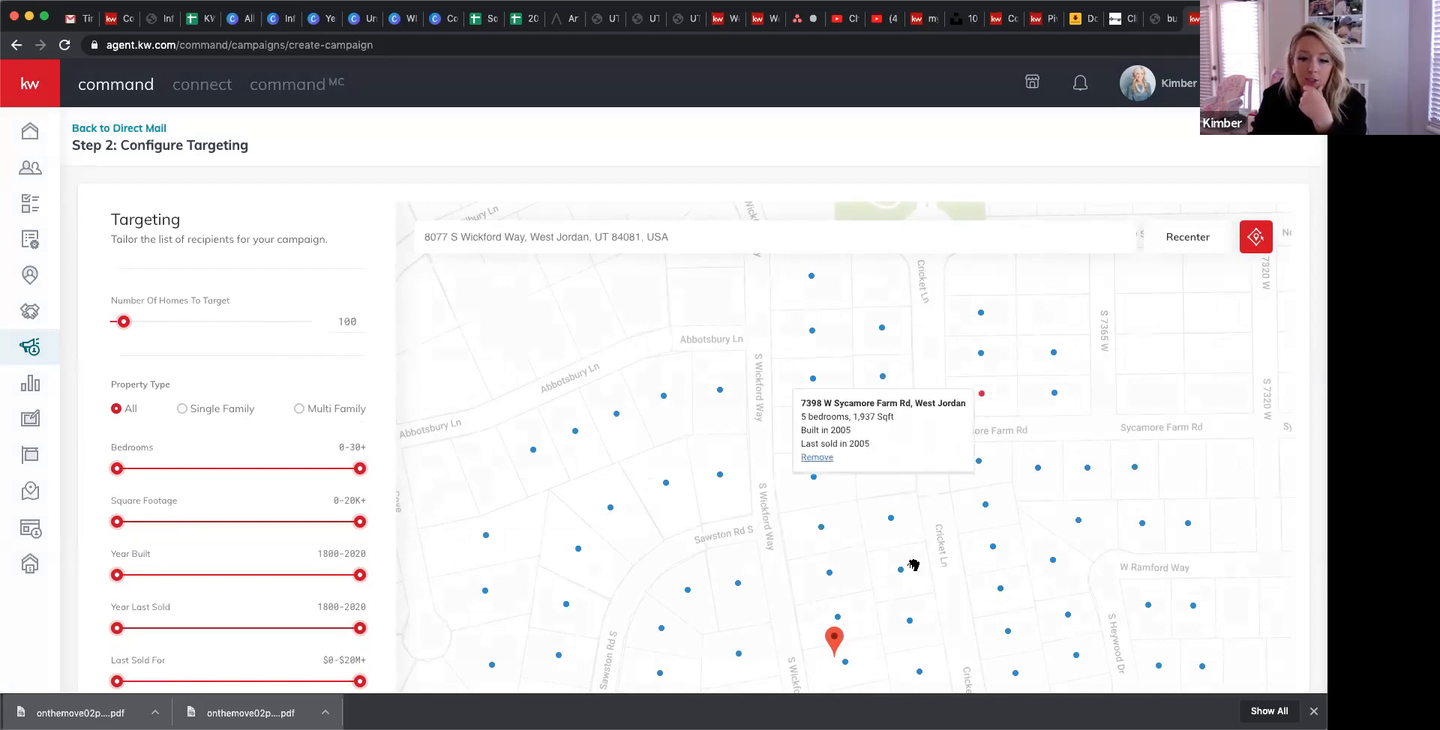
left_click_drag(691, 470, 675, 270)
left_click_drag(721, 505, 722, 487)
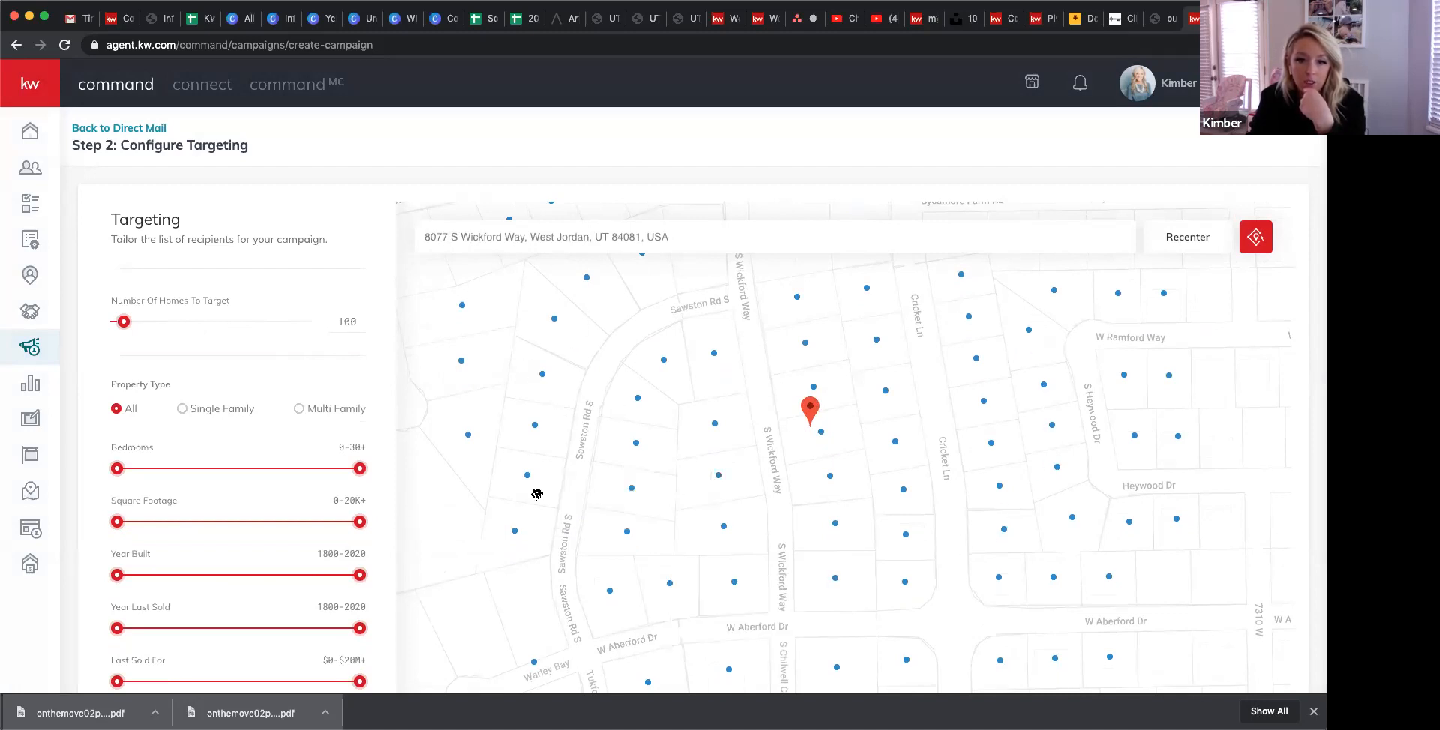
left_click_drag(1065, 510, 1077, 382)
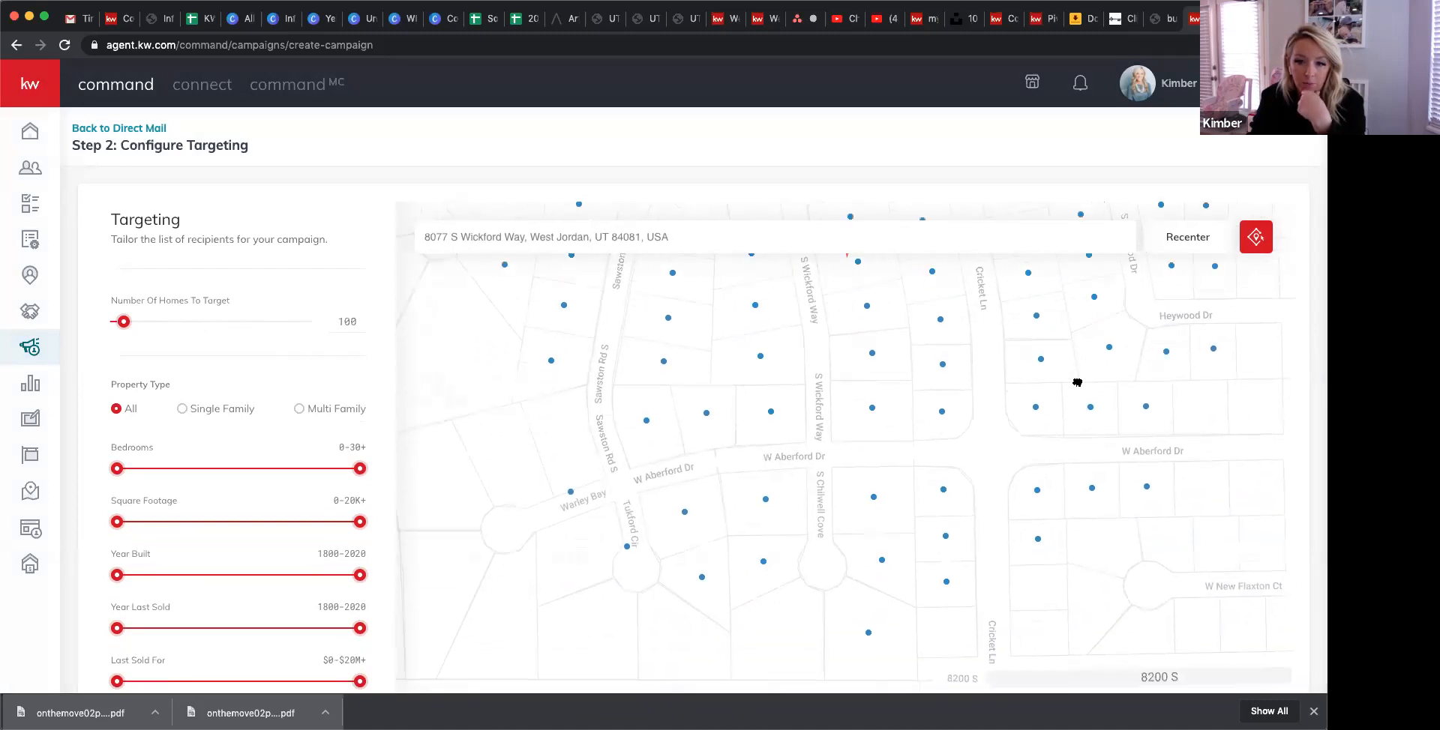
left_click_drag(1055, 503, 919, 550)
left_click_drag(697, 292, 962, 460)
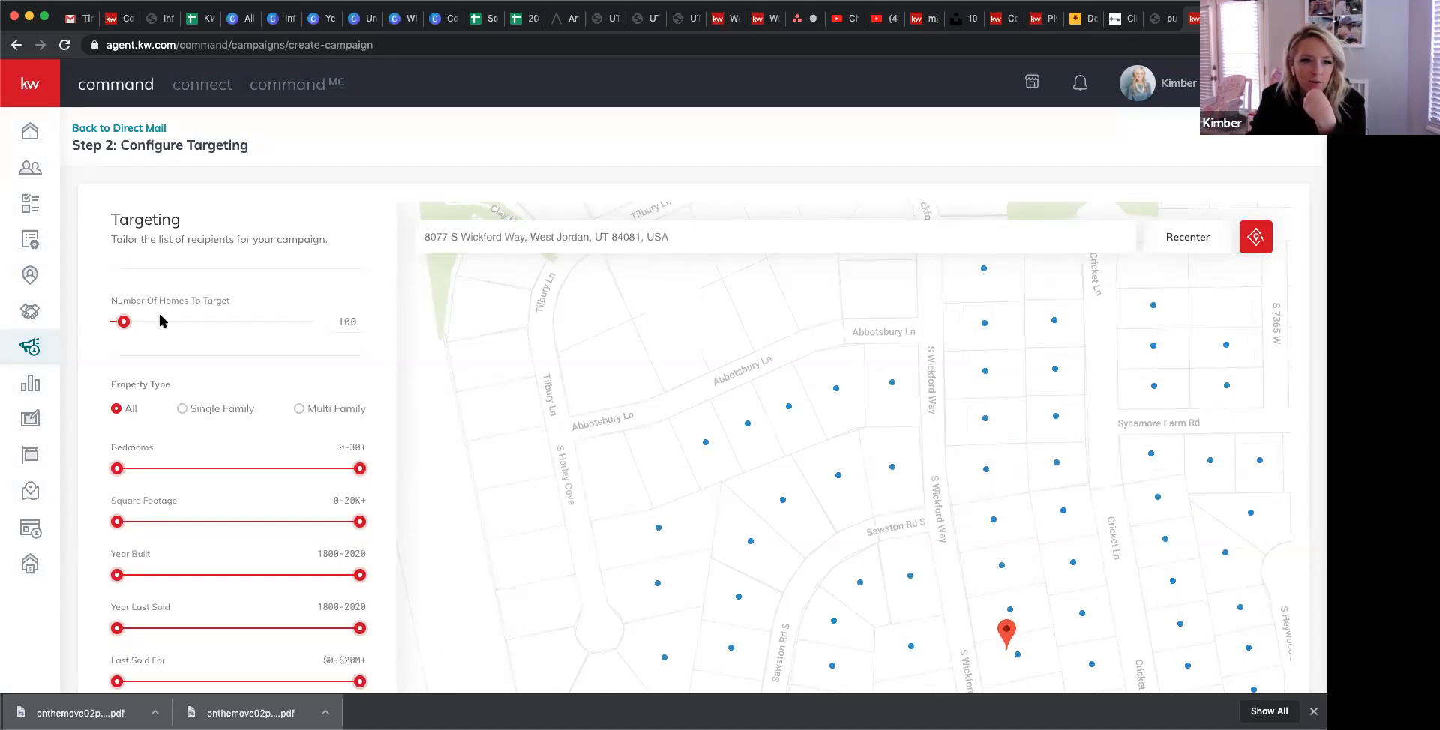
left_click_drag(124, 321, 131, 324)
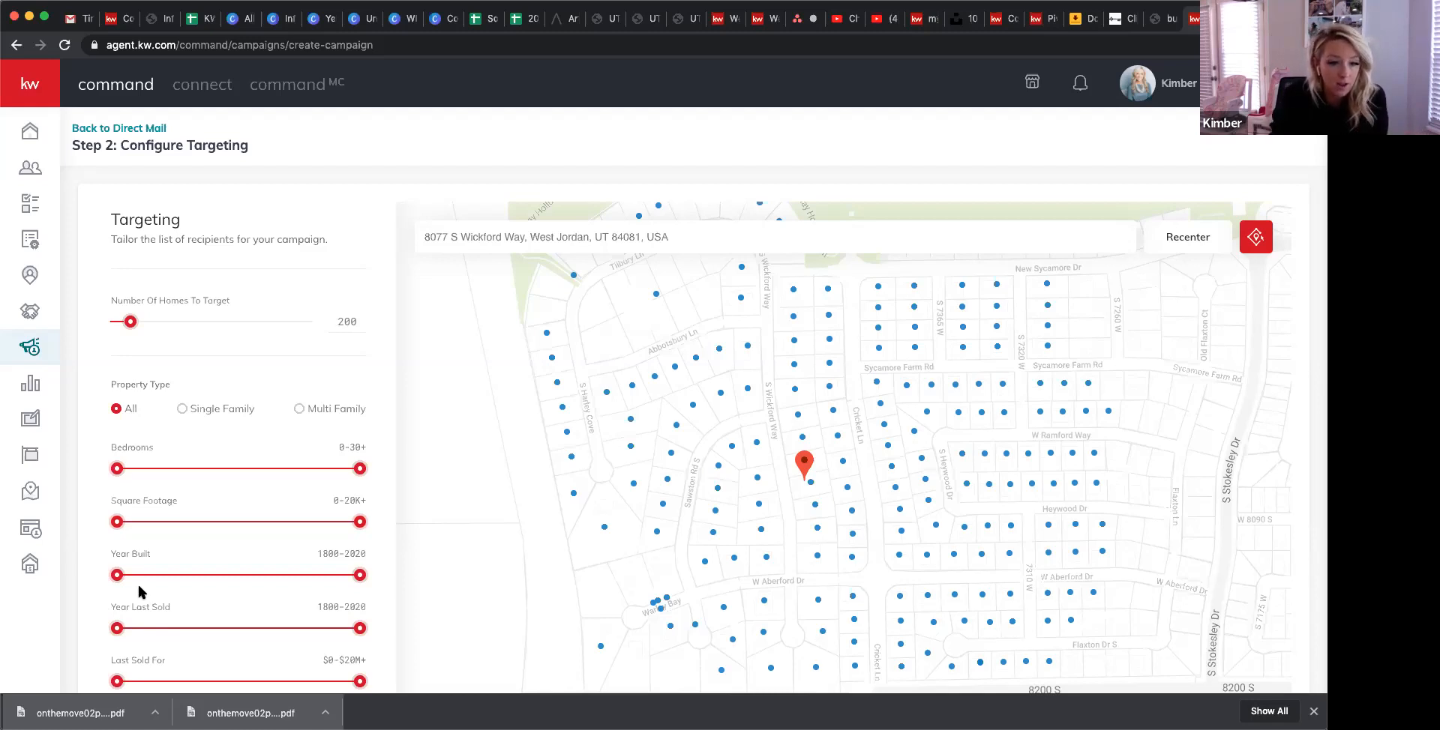
Step: Enable sending a copy of the postcard to the company address
scroll(308, 426, "down", 5)
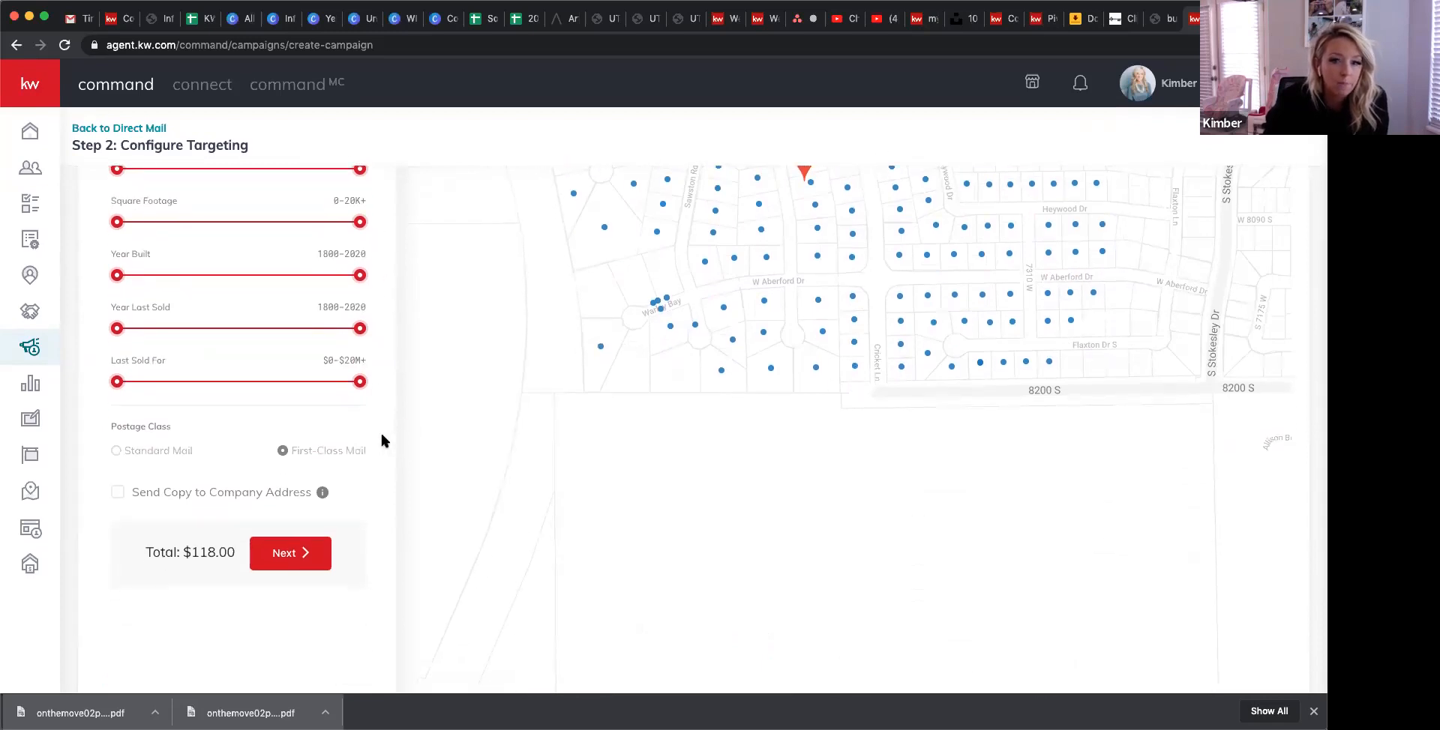
scroll(299, 412, "up", 2)
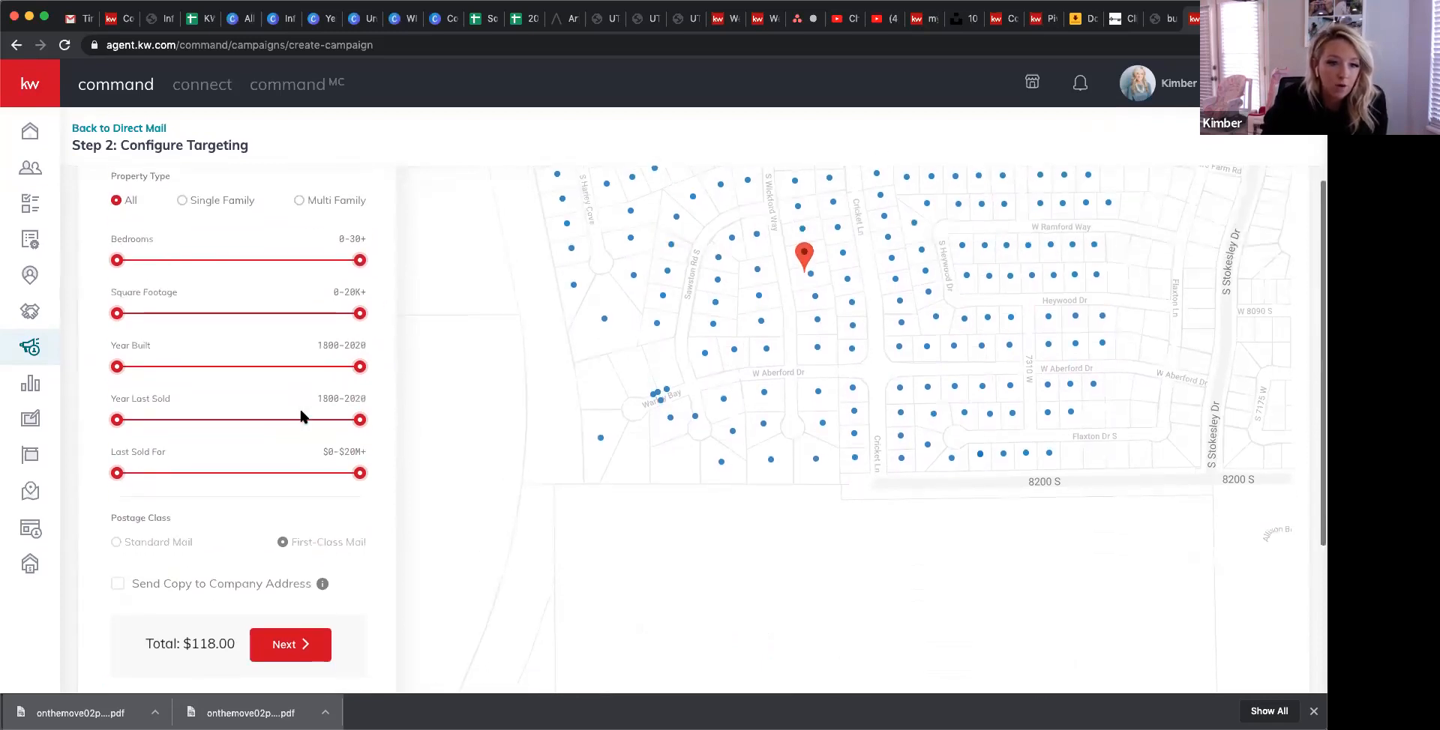
left_click(121, 586)
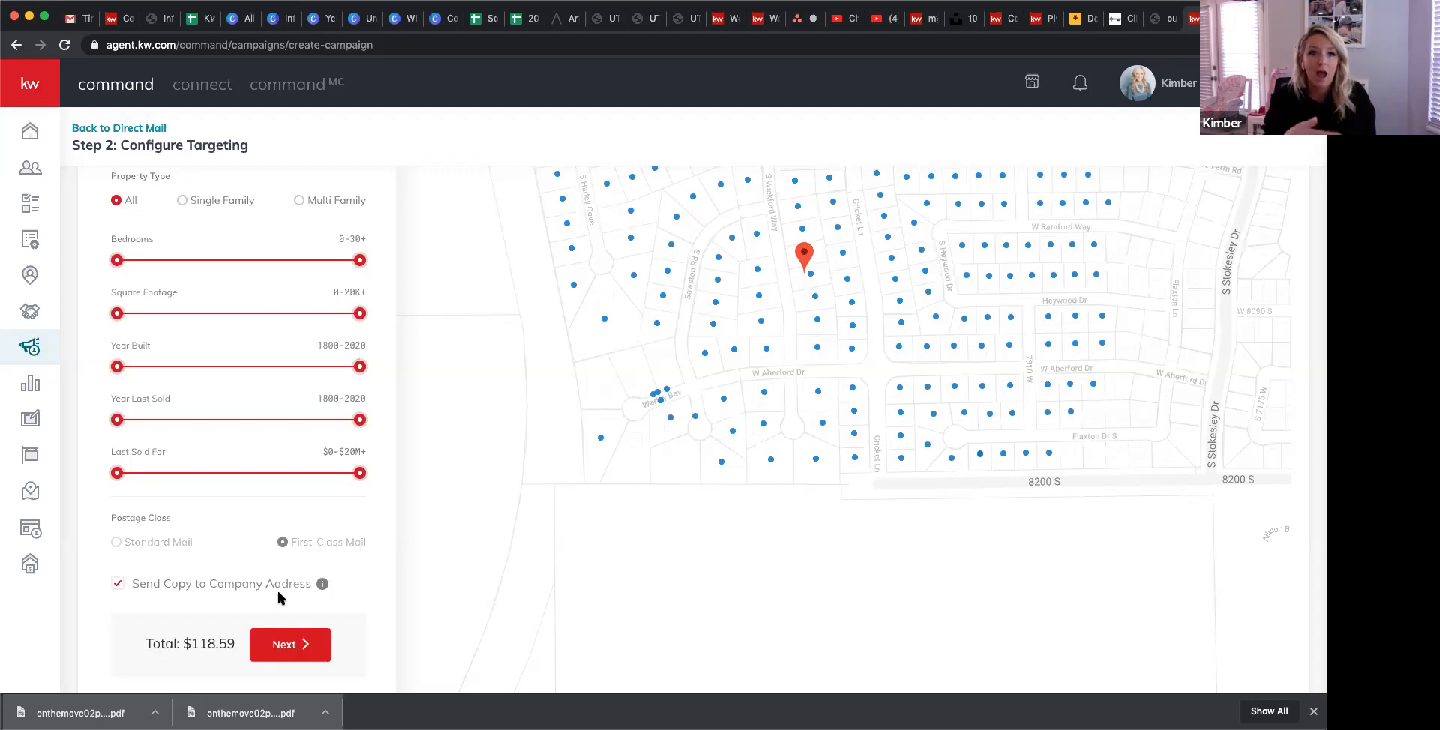
Step: Review the targeted homes around the listing and the targeting filters, and continue to the campaign's preview and payment
scroll(278, 594, "up", 3)
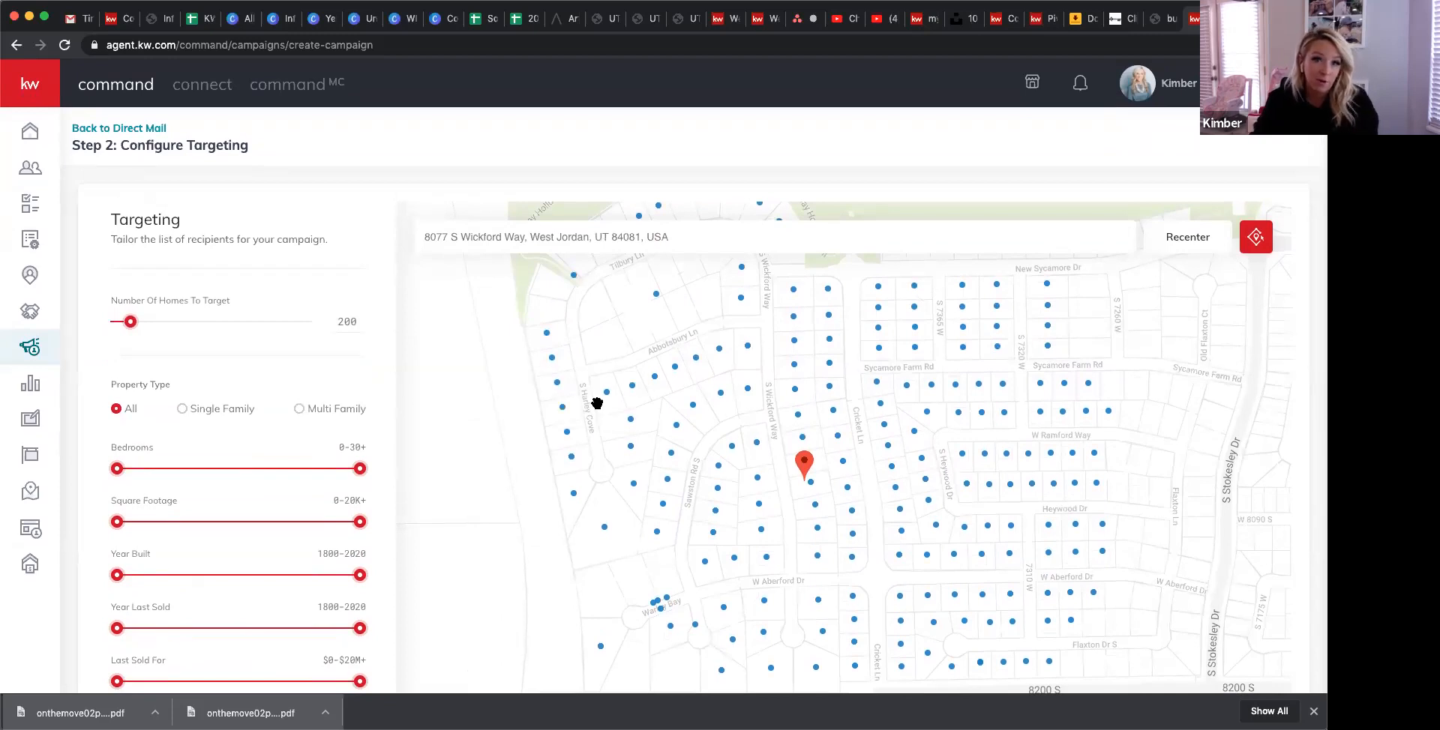
scroll(441, 515, "down", 3)
scroll(343, 521, "down", 1)
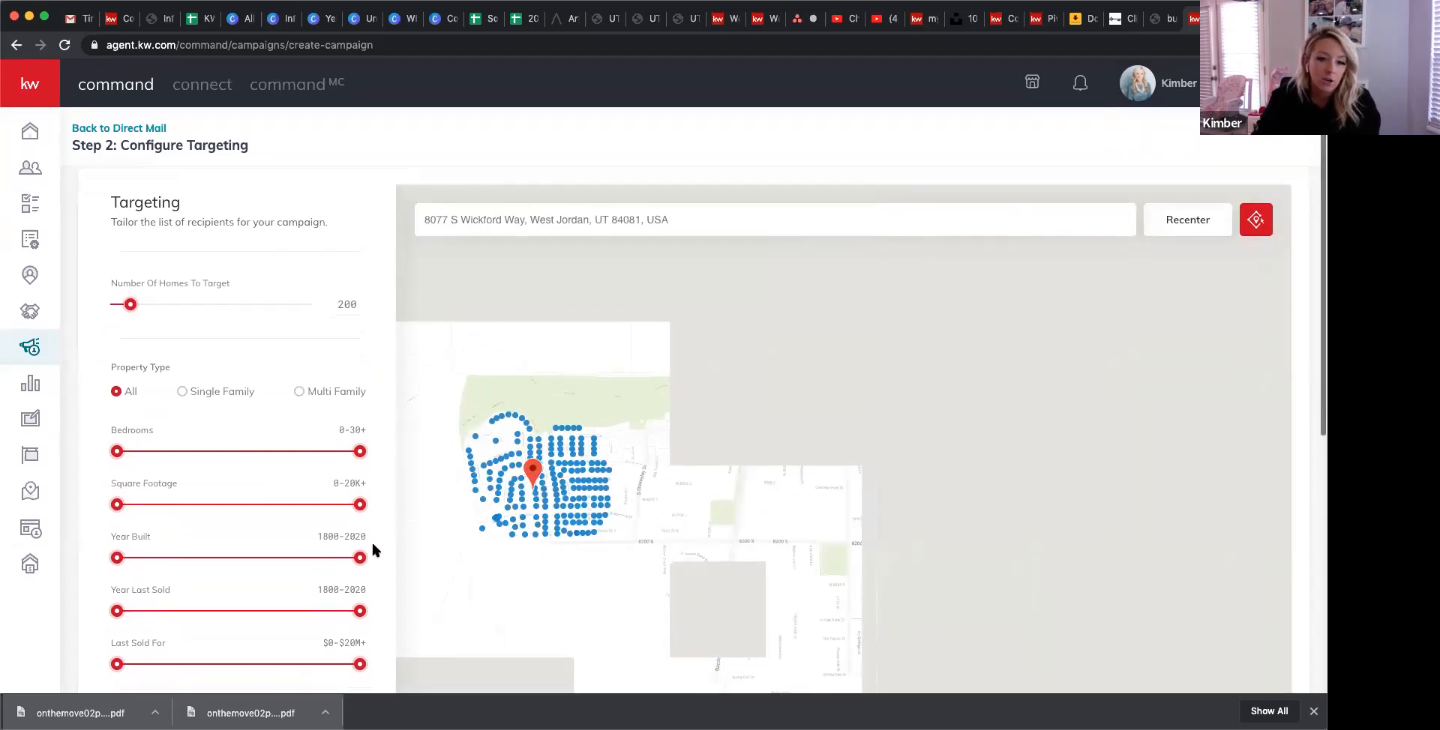
scroll(358, 573, "down", 5)
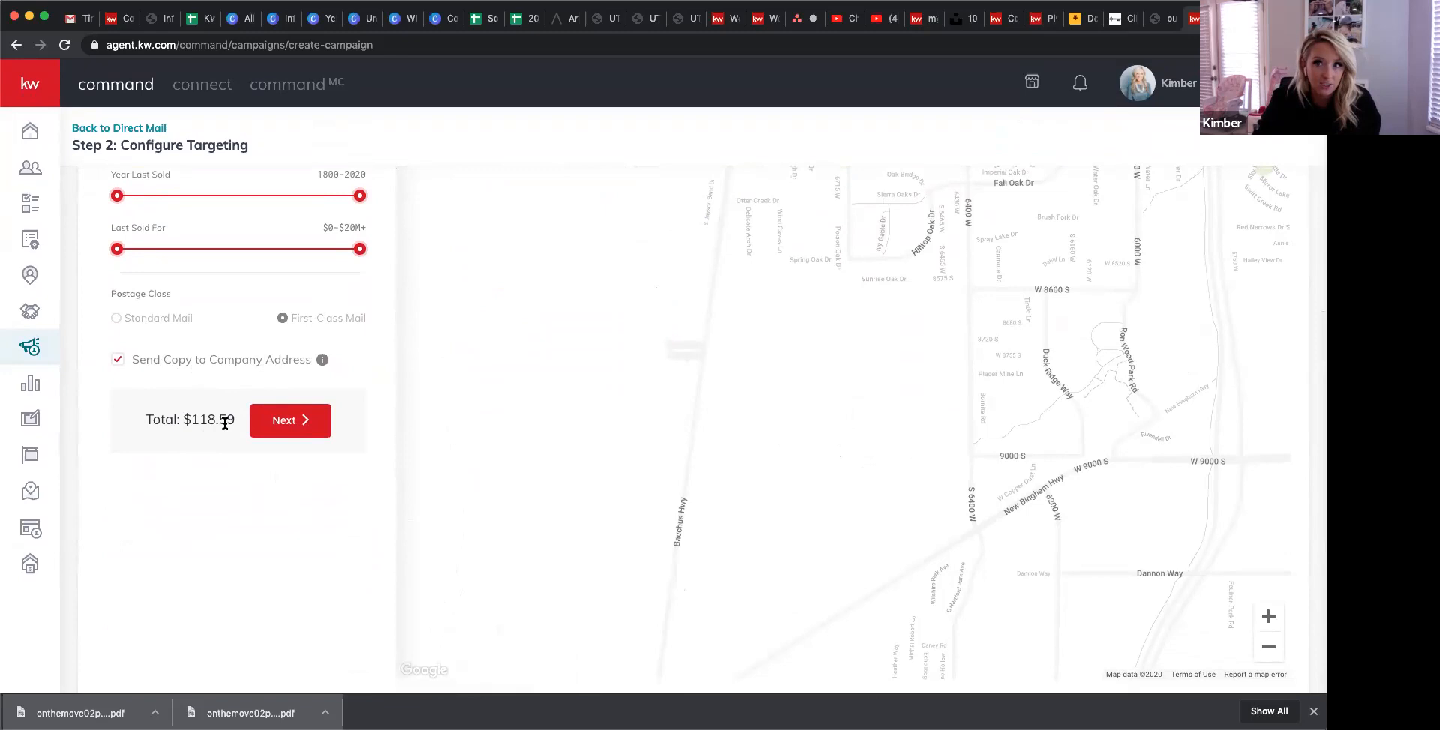
left_click(309, 425)
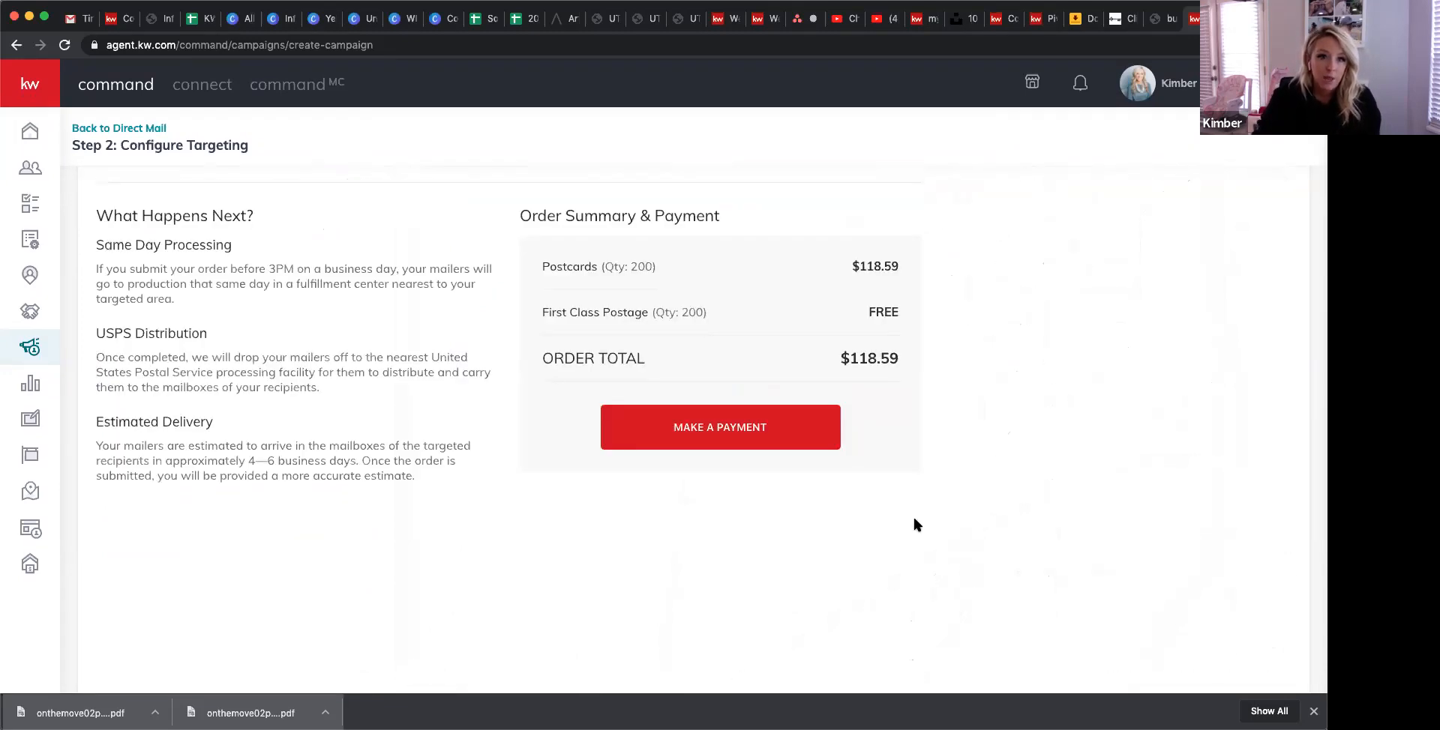
Step: Review the front and back postcard previews, the processing and delivery details, and the order summary
scroll(914, 518, "up", 6)
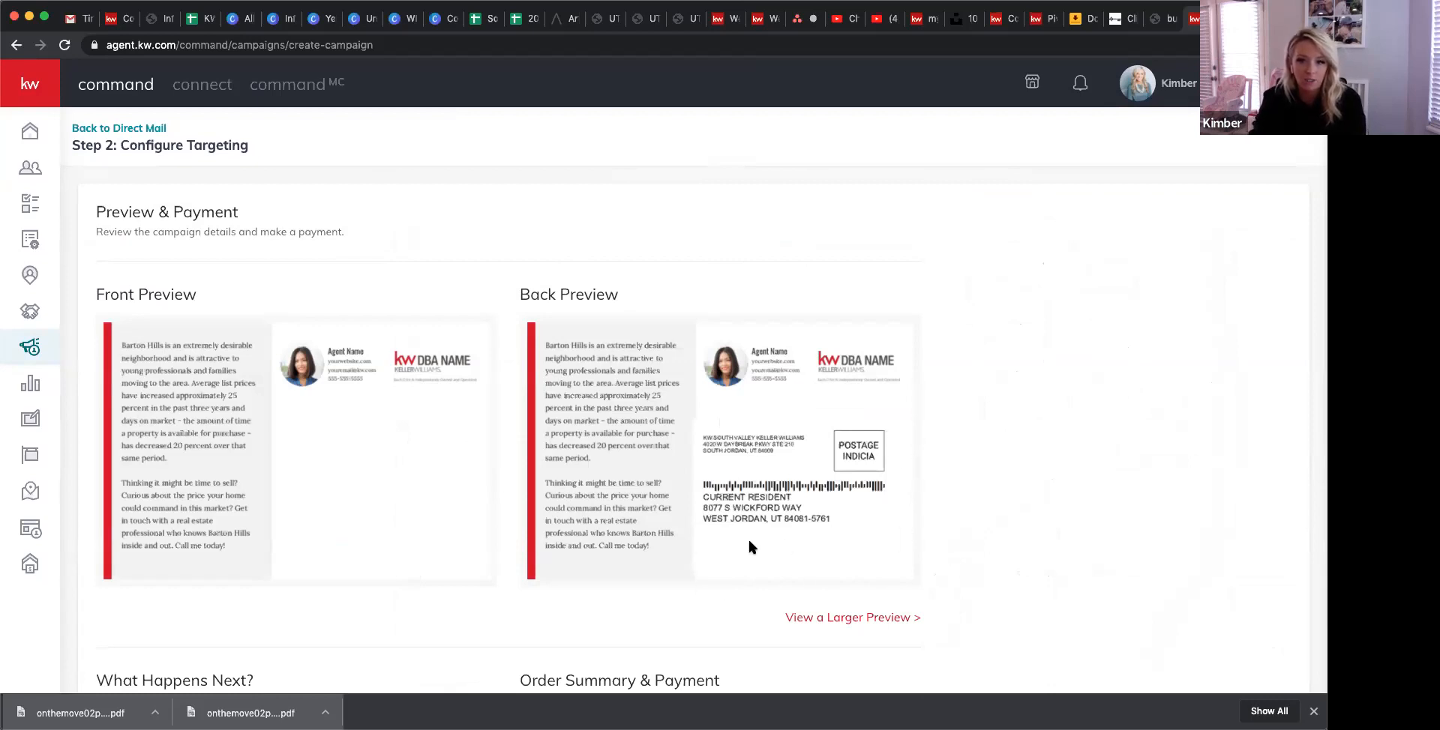
scroll(749, 541, "down", 2)
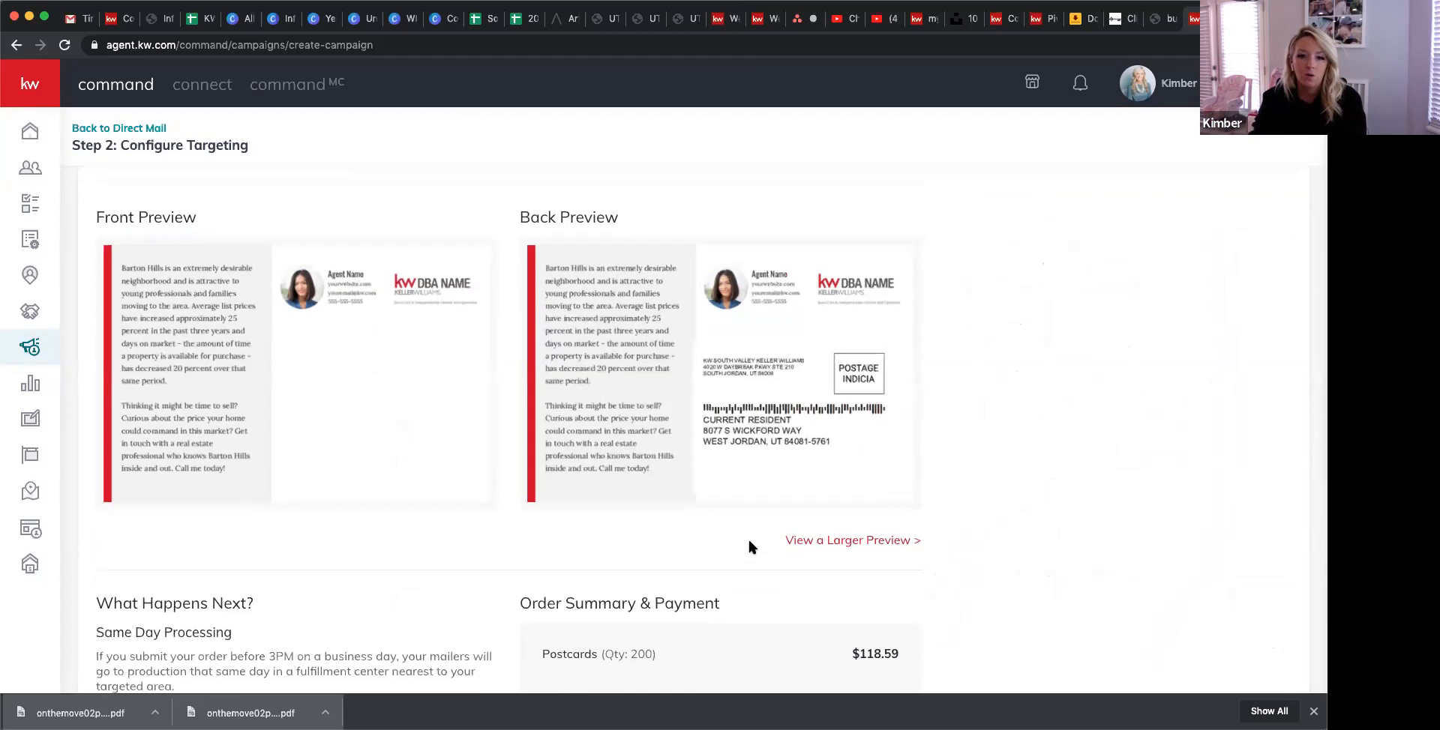
scroll(749, 543, "down", 5)
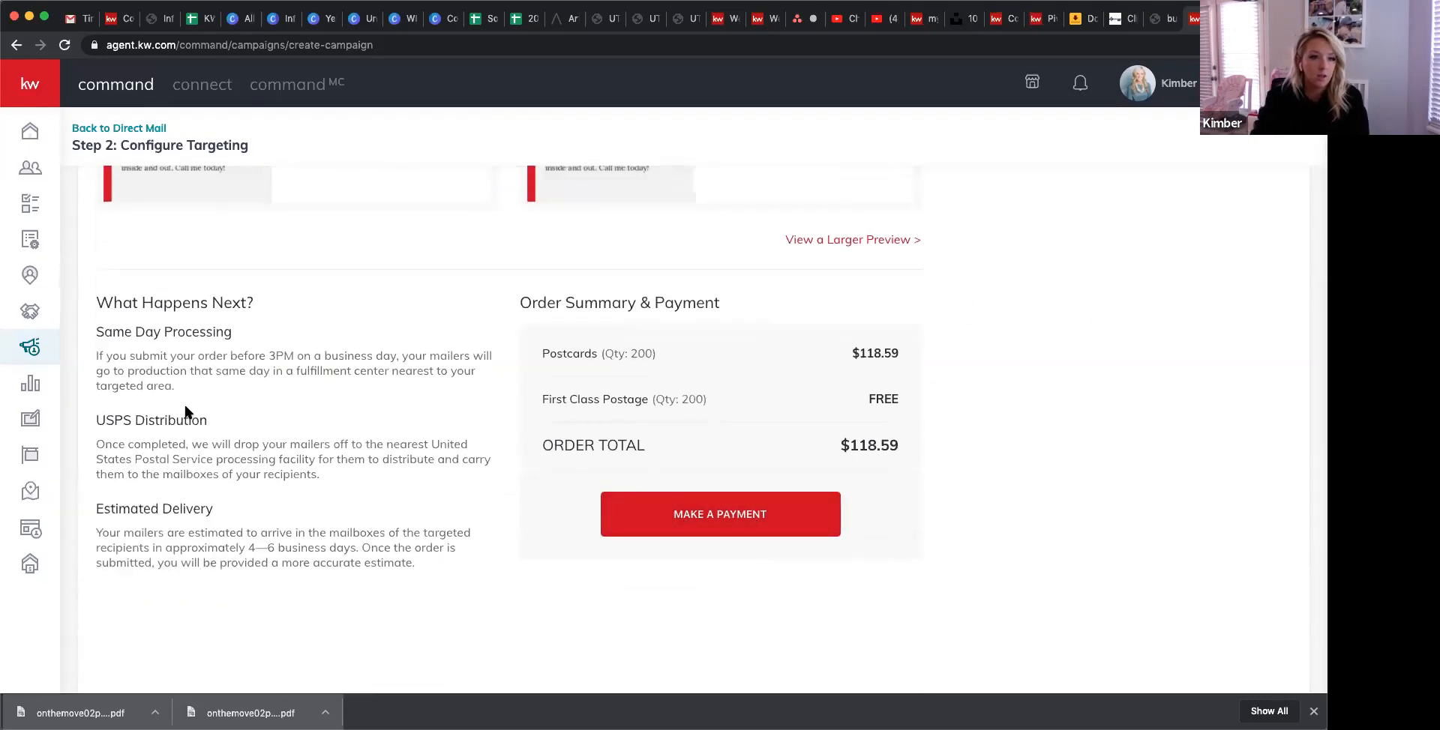
scroll(186, 411, "down", 1)
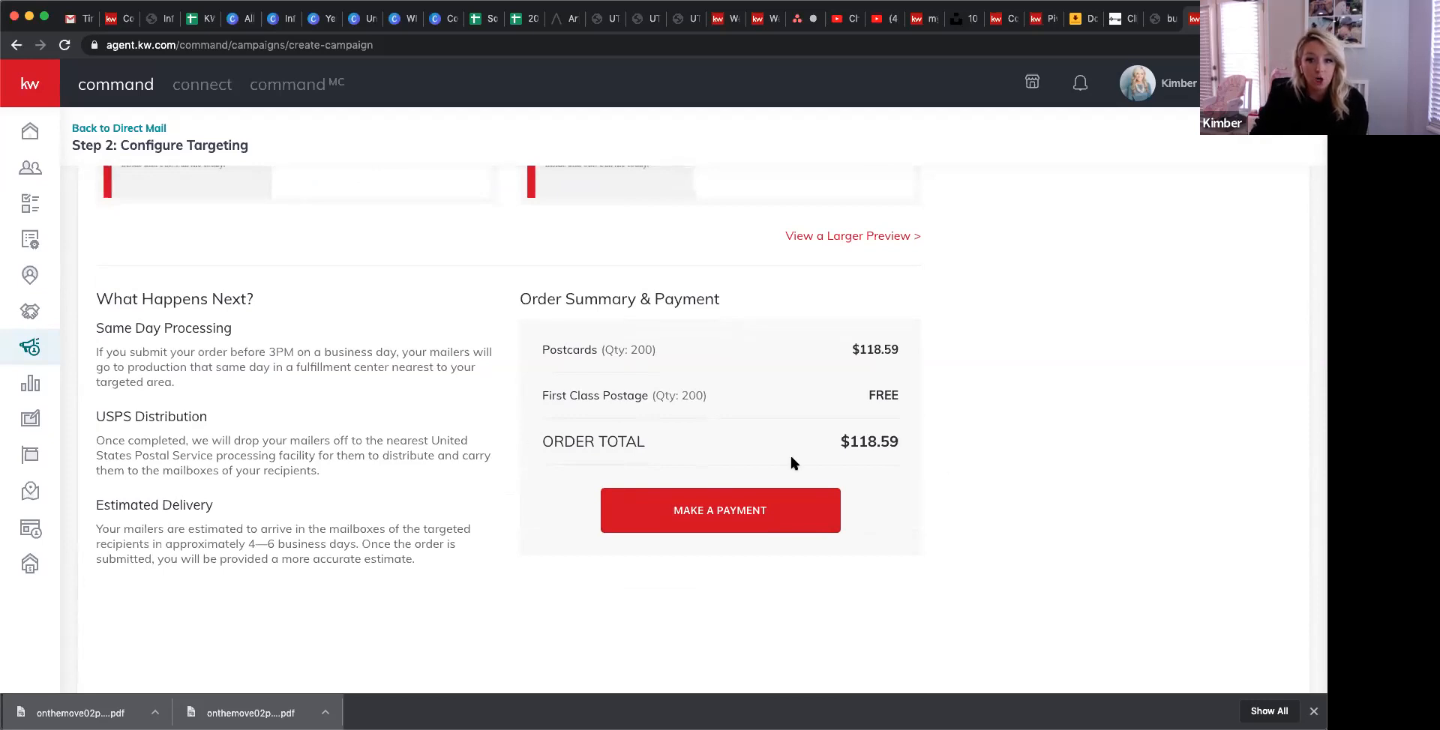
Step: Open the payment form for the postcard order, look over its fields, and close it without paying
left_click(765, 525)
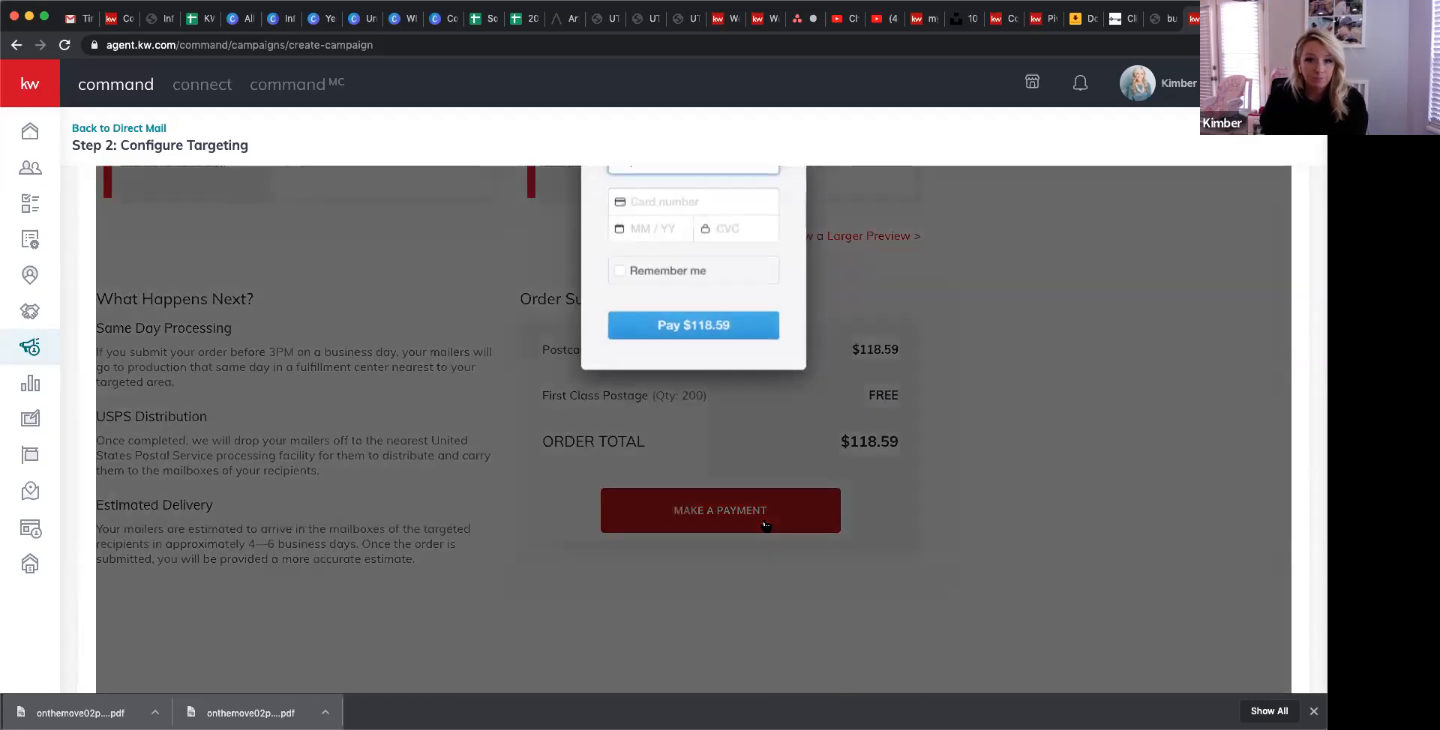
scroll(765, 527, "down", 1)
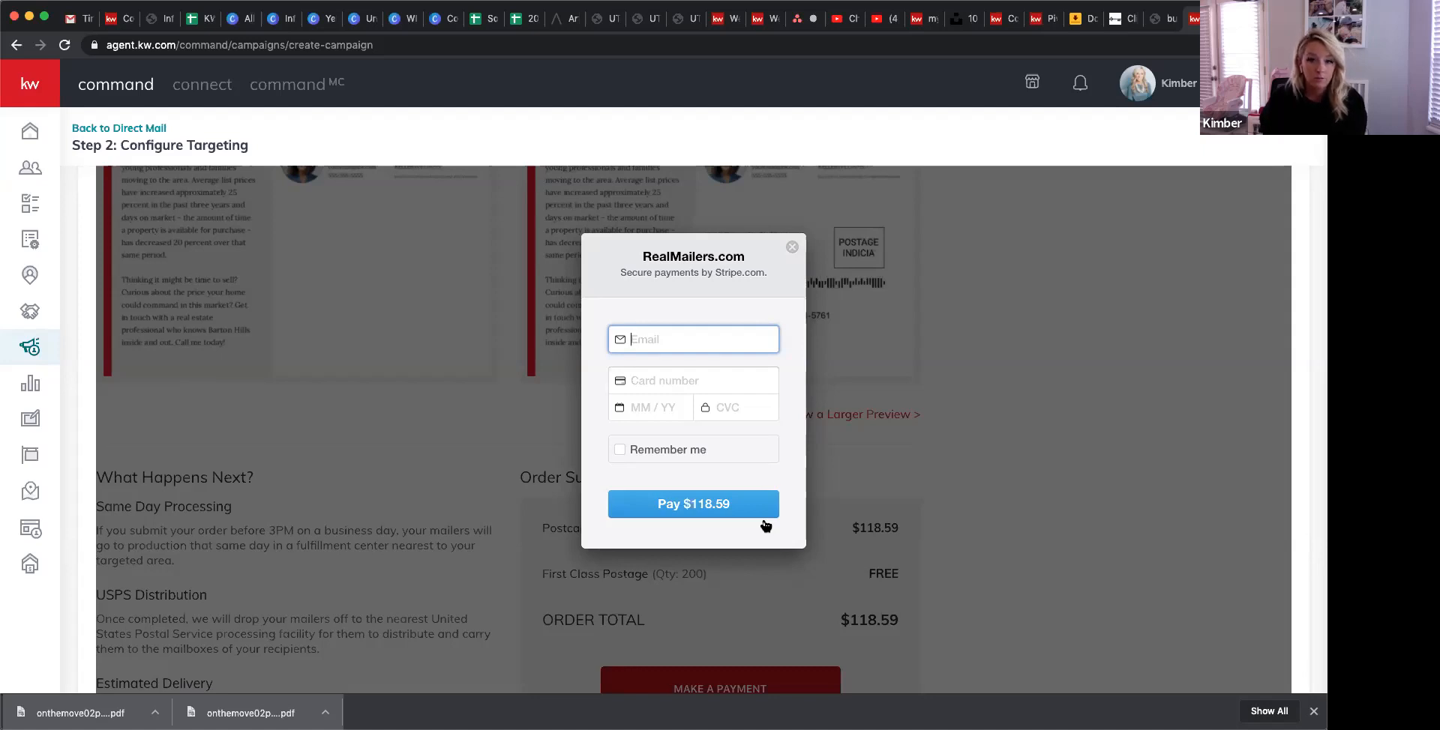
left_click(793, 247)
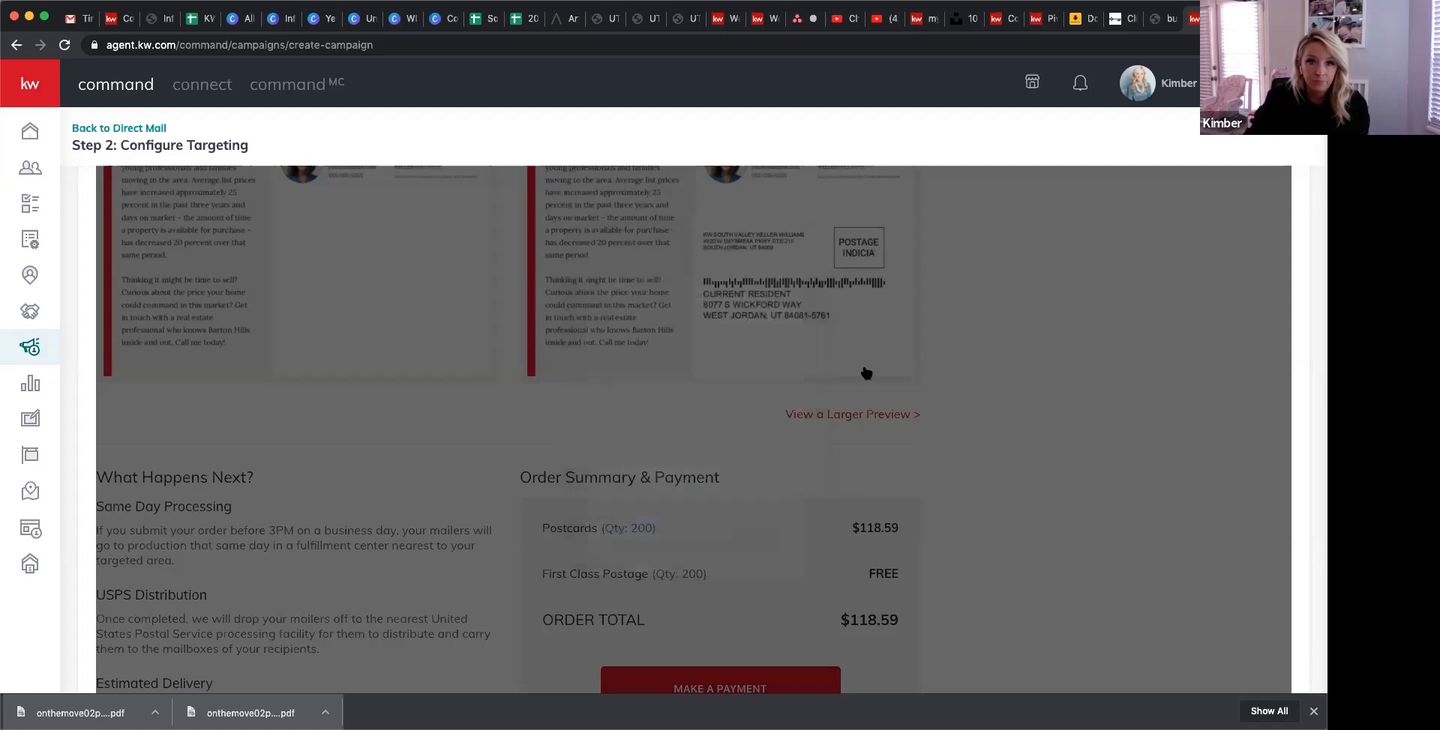
scroll(995, 459, "up", 5)
scroll(994, 459, "down", 6)
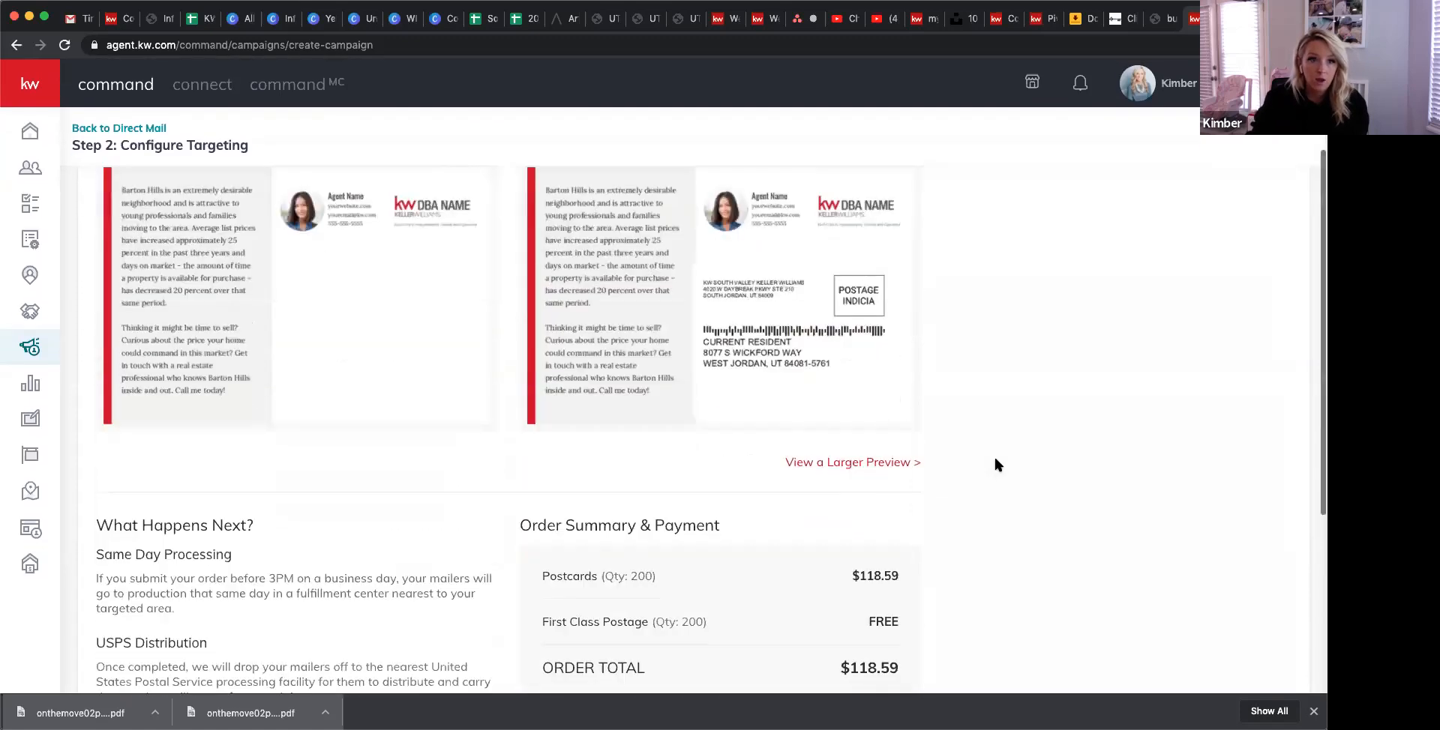
Step: Leave the unpaid direct mail campaign and open the Designs page to look over the saved design templates
left_click(109, 135)
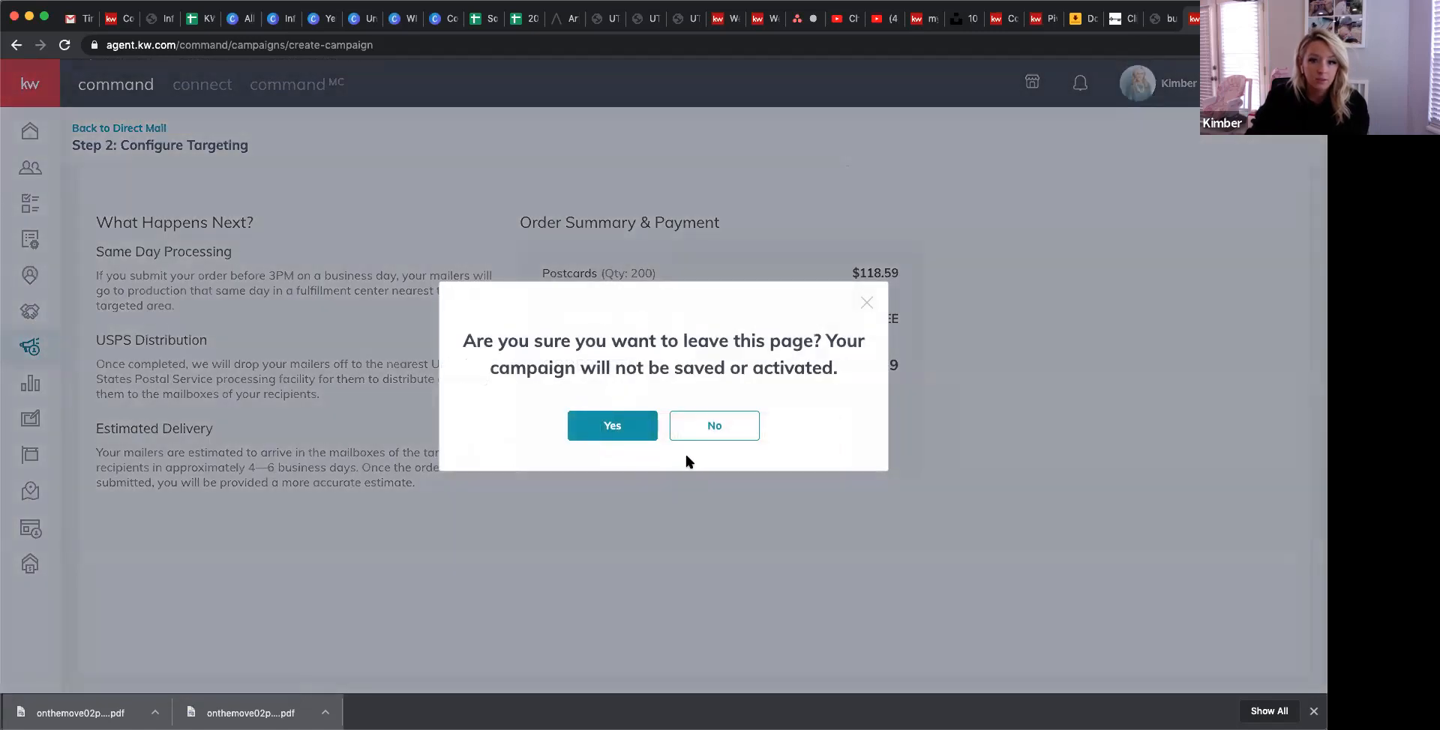
left_click(697, 432)
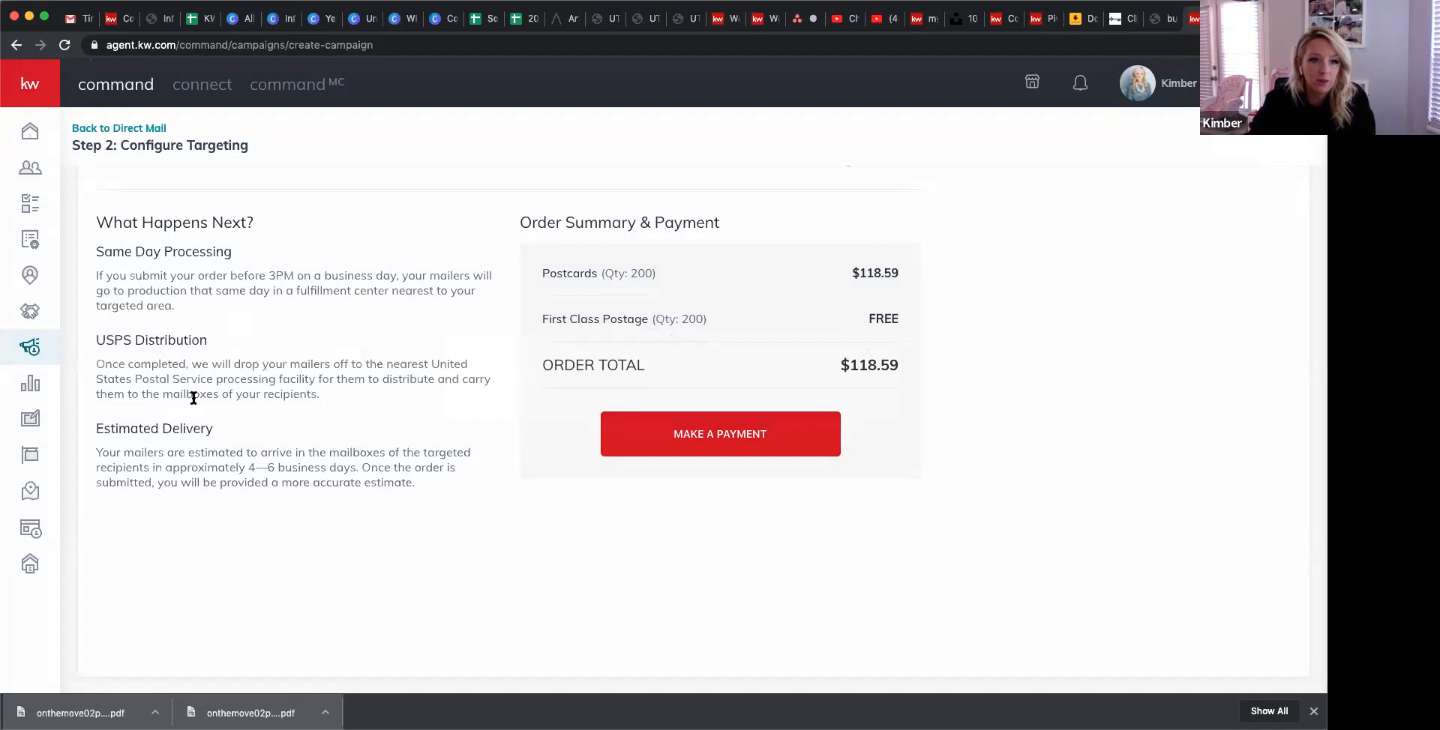
left_click(30, 422)
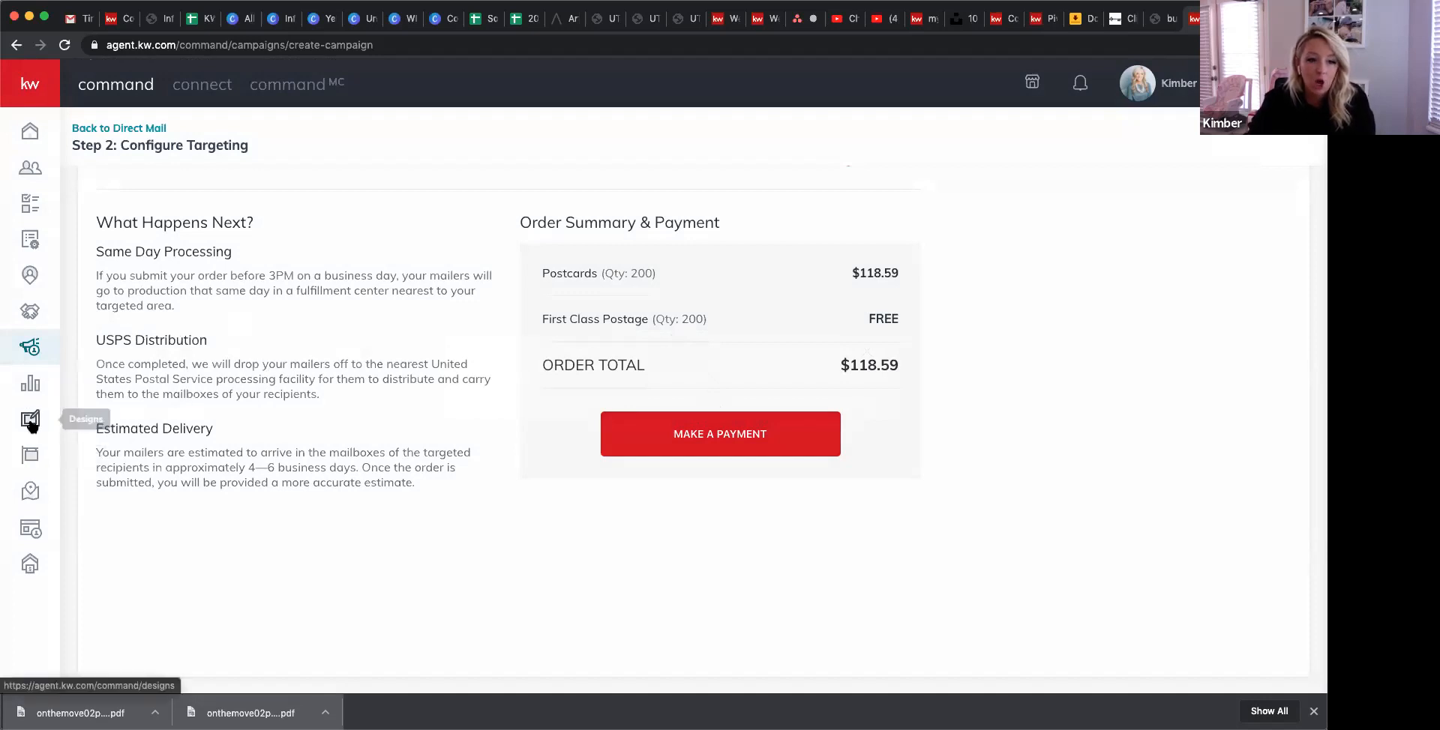
left_click(818, 252)
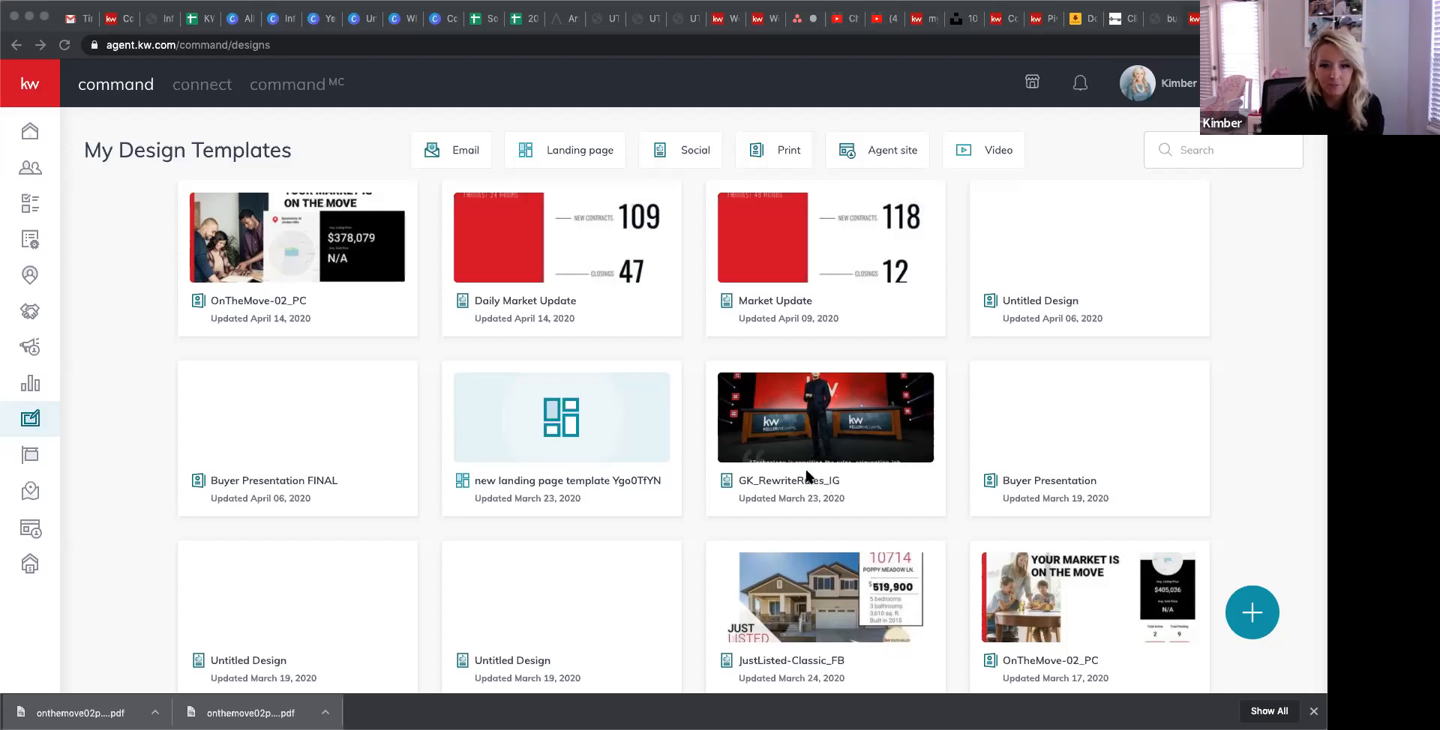
scroll(807, 477, "down", 1)
scroll(808, 477, "up", 1)
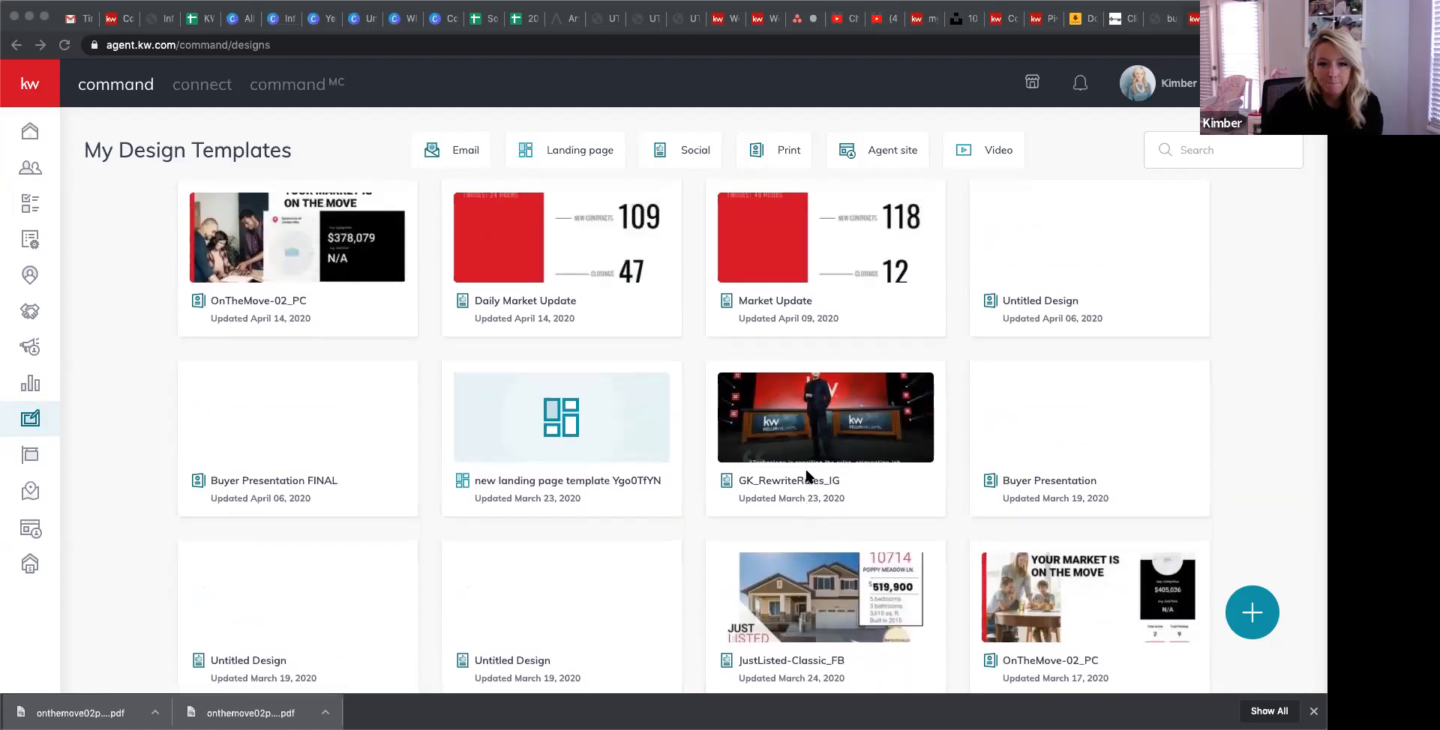